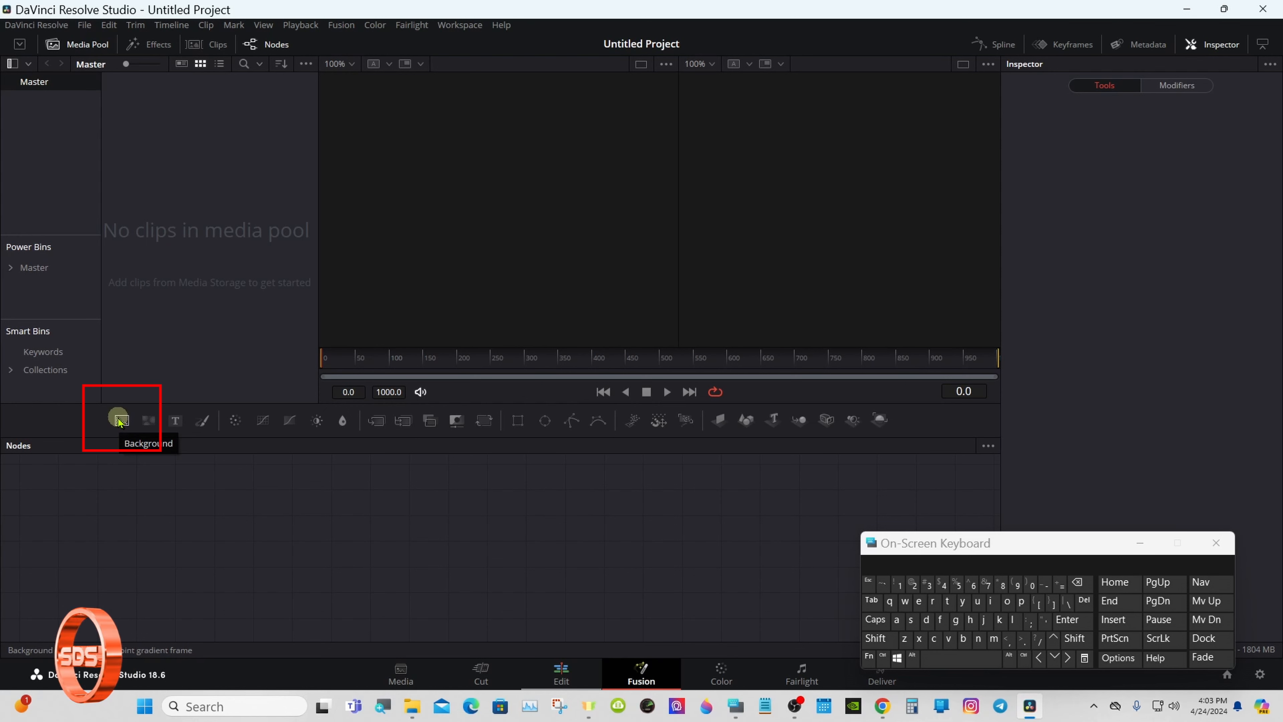
# Step: Add a Background node connected to the output, with its alpha set to 0, and switch to a single viewer
pyautogui.moveTo(119, 422); pyautogui.dragTo(331, 565)
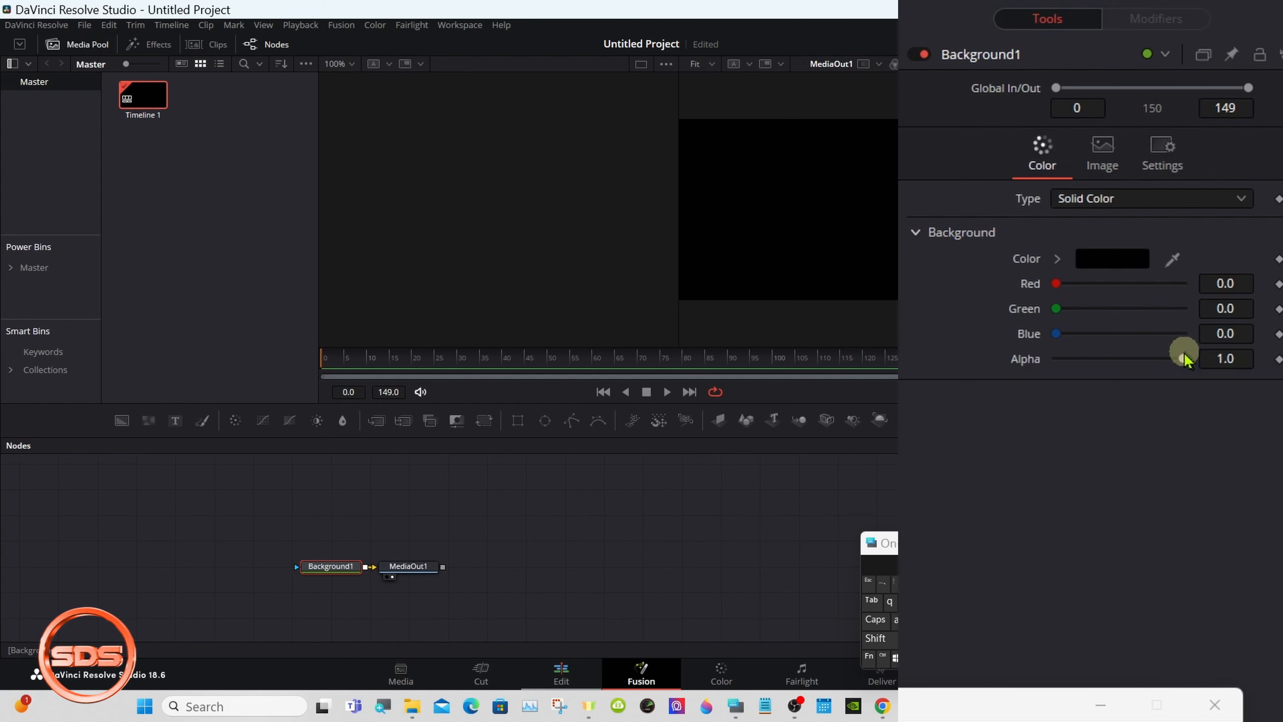
pyautogui.moveTo(1183, 358); pyautogui.dragTo(1002, 355)
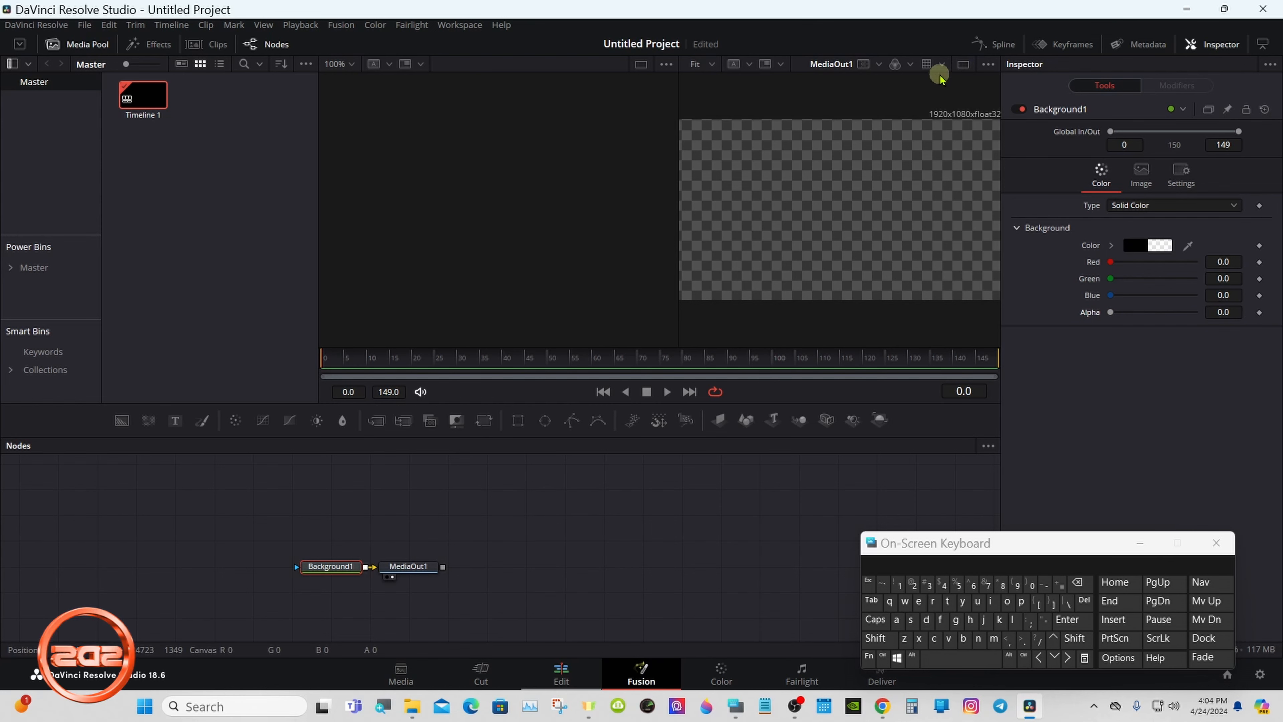
pyautogui.click(963, 65)
# Step: Move the MediaOut node farther right in the node graph and add a Text node merged over the background
pyautogui.moveTo(435, 571); pyautogui.dragTo(796, 570)
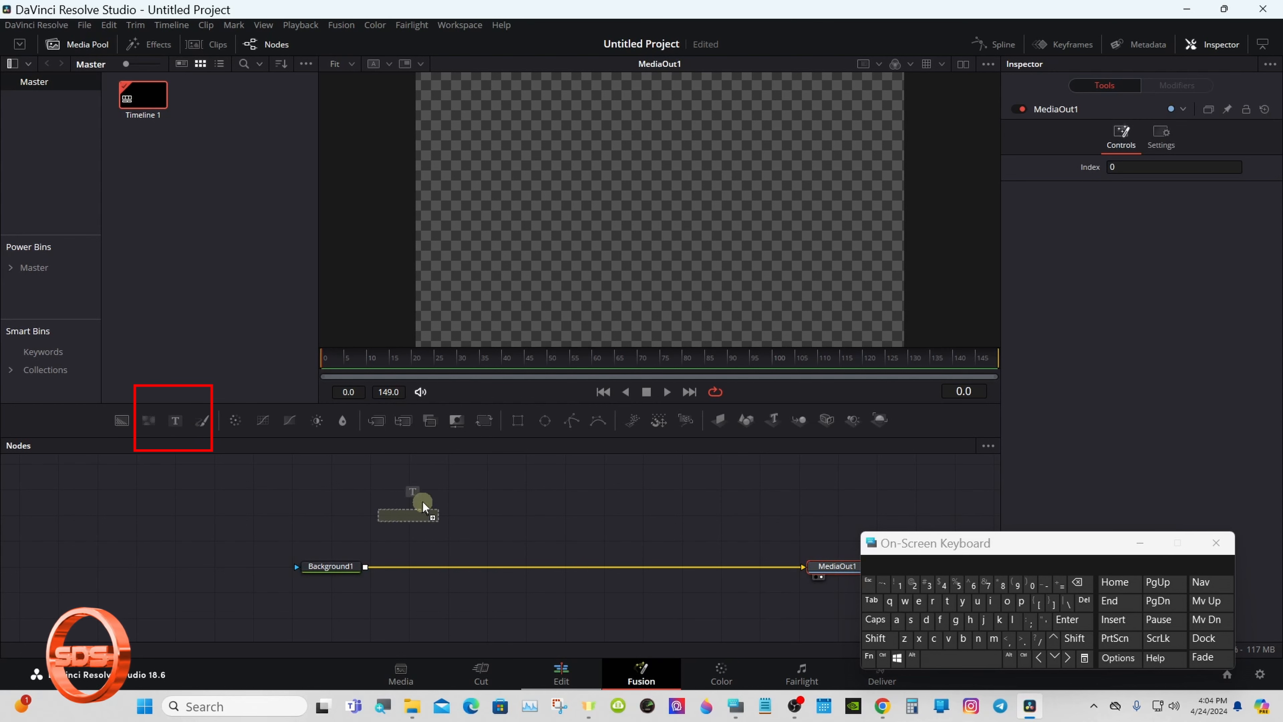
pyautogui.moveTo(422, 501); pyautogui.dragTo(372, 567)
pyautogui.click(458, 488)
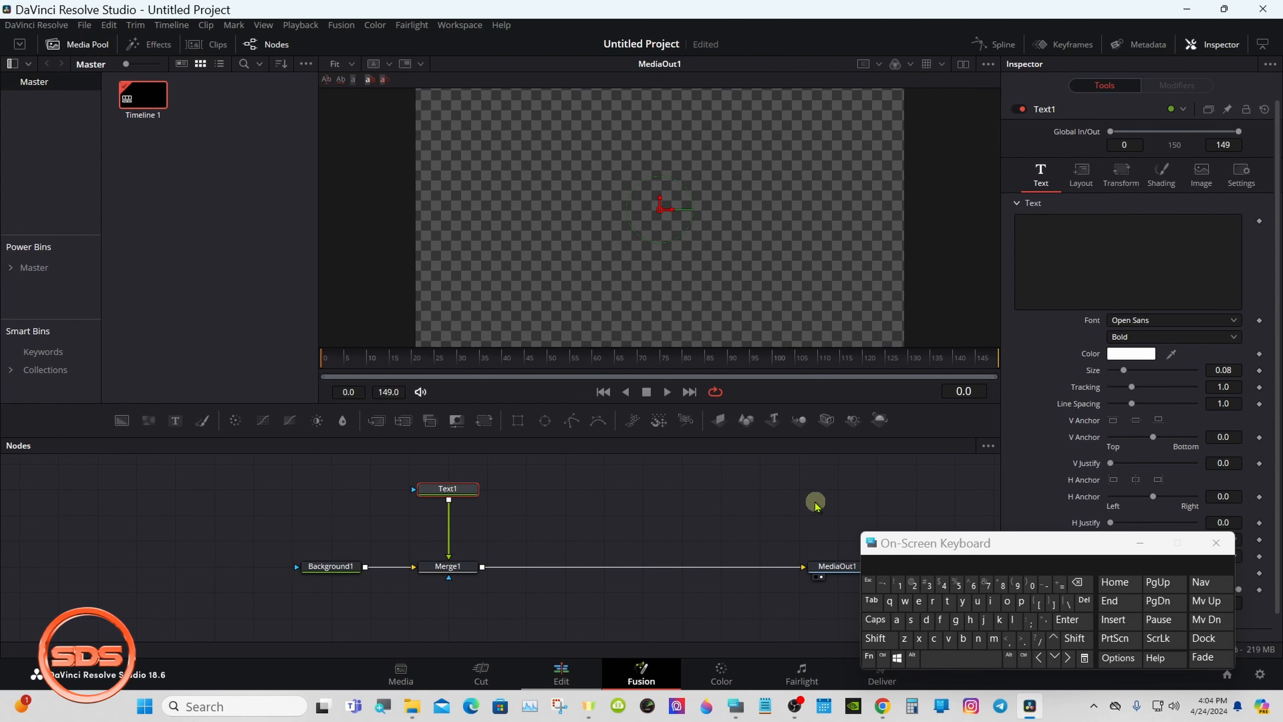
# Step: Enter "TEXT REVEAL 4" as the text of the Text1 node
pyautogui.moveTo(904, 543); pyautogui.dragTo(761, 501)
pyautogui.click(1045, 237)
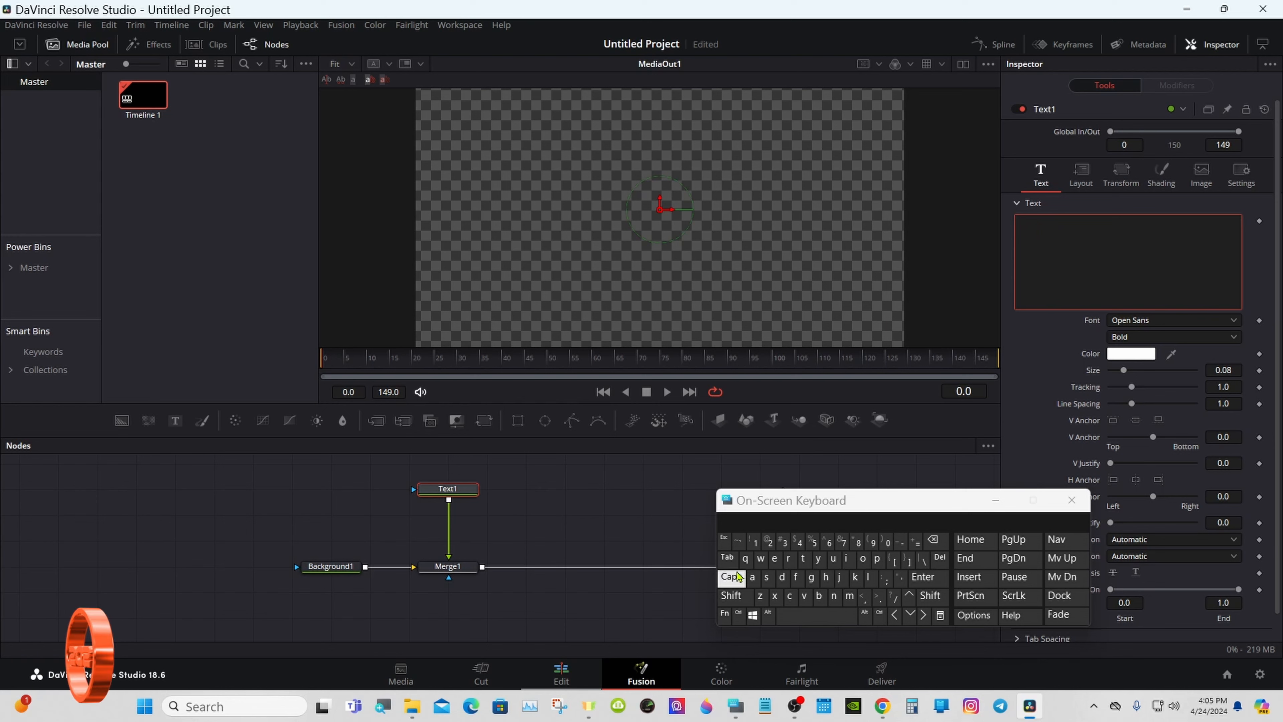
pyautogui.click(733, 578)
pyautogui.click(804, 558)
pyautogui.click(774, 558)
pyautogui.click(776, 595)
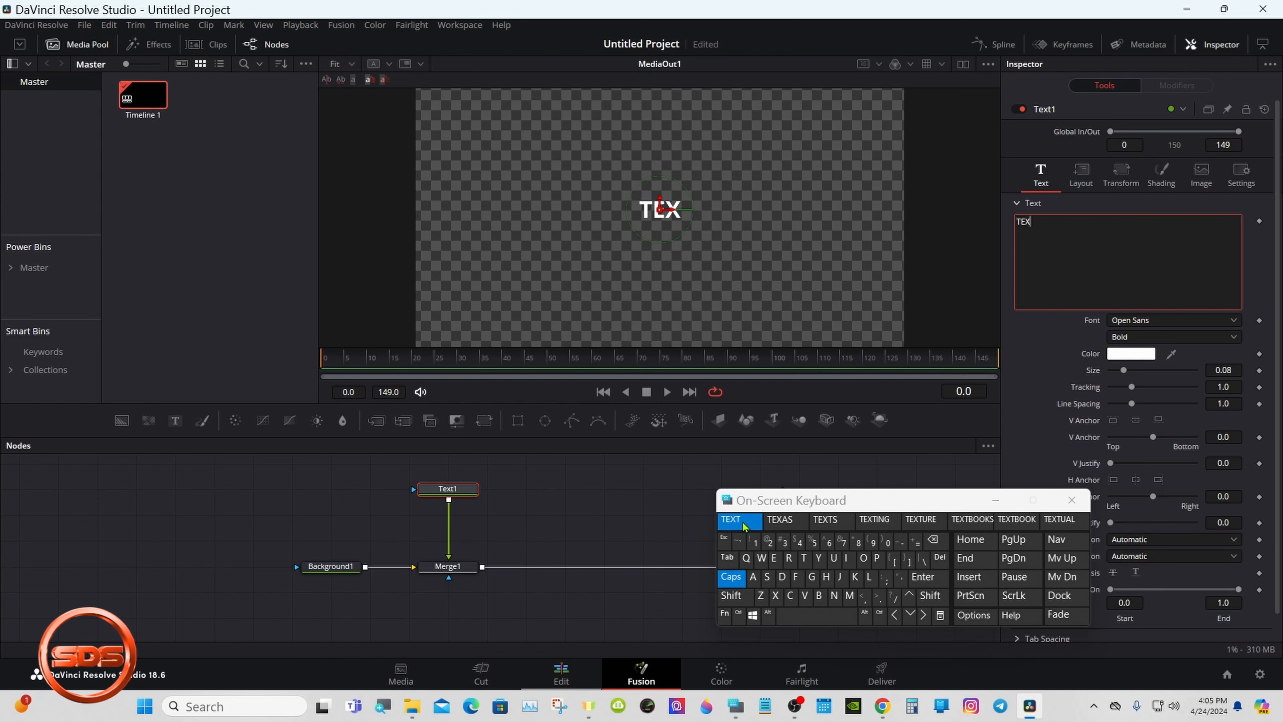
pyautogui.click(804, 558)
pyautogui.click(789, 559)
pyautogui.click(774, 558)
pyautogui.click(804, 595)
pyautogui.click(774, 558)
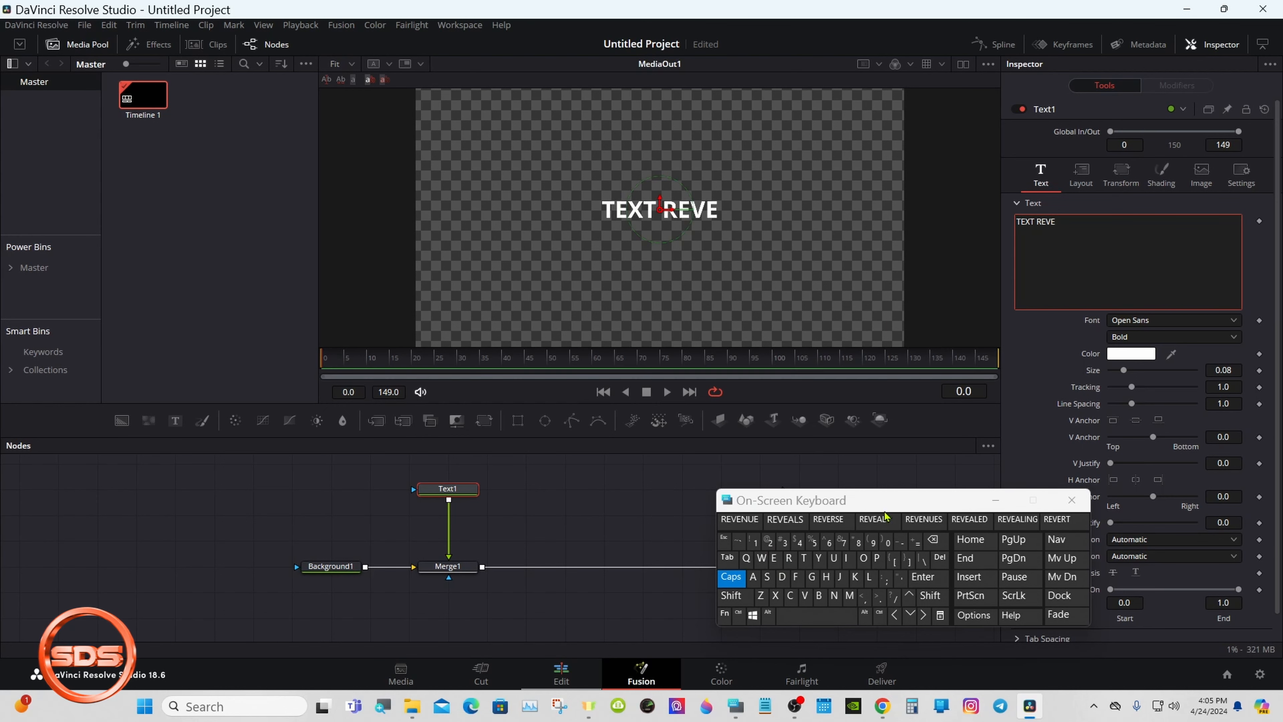
pyautogui.click(753, 577)
pyautogui.click(869, 577)
pyautogui.click(818, 614)
pyautogui.click(797, 543)
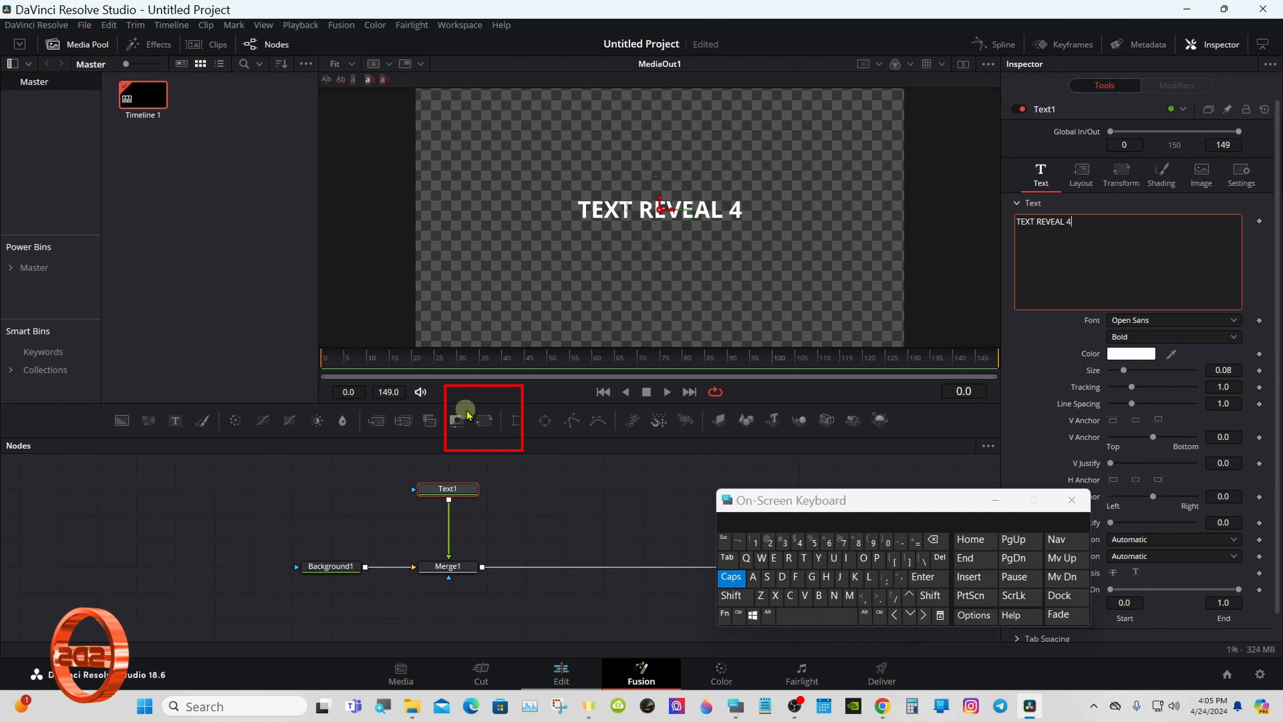
# Step: Insert a Transform node between Text1 and Merge1 and set its size to 1.5
pyautogui.click(485, 420)
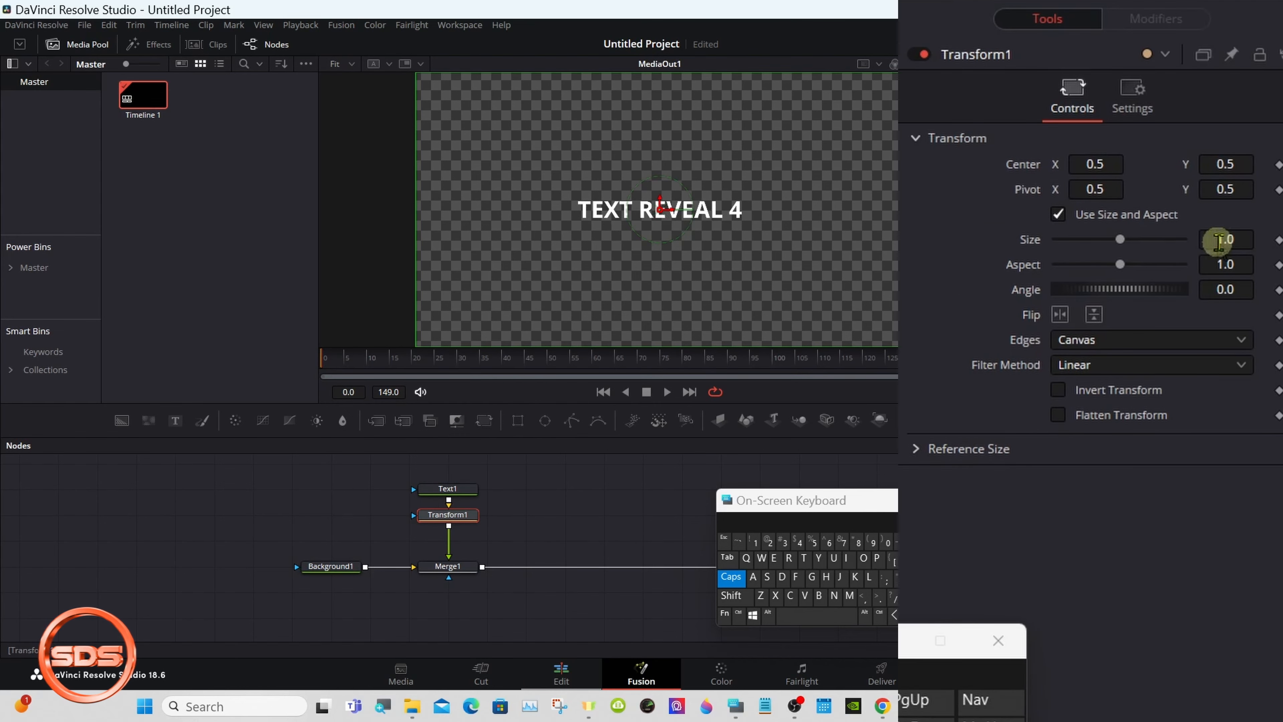
pyautogui.click(1235, 239)
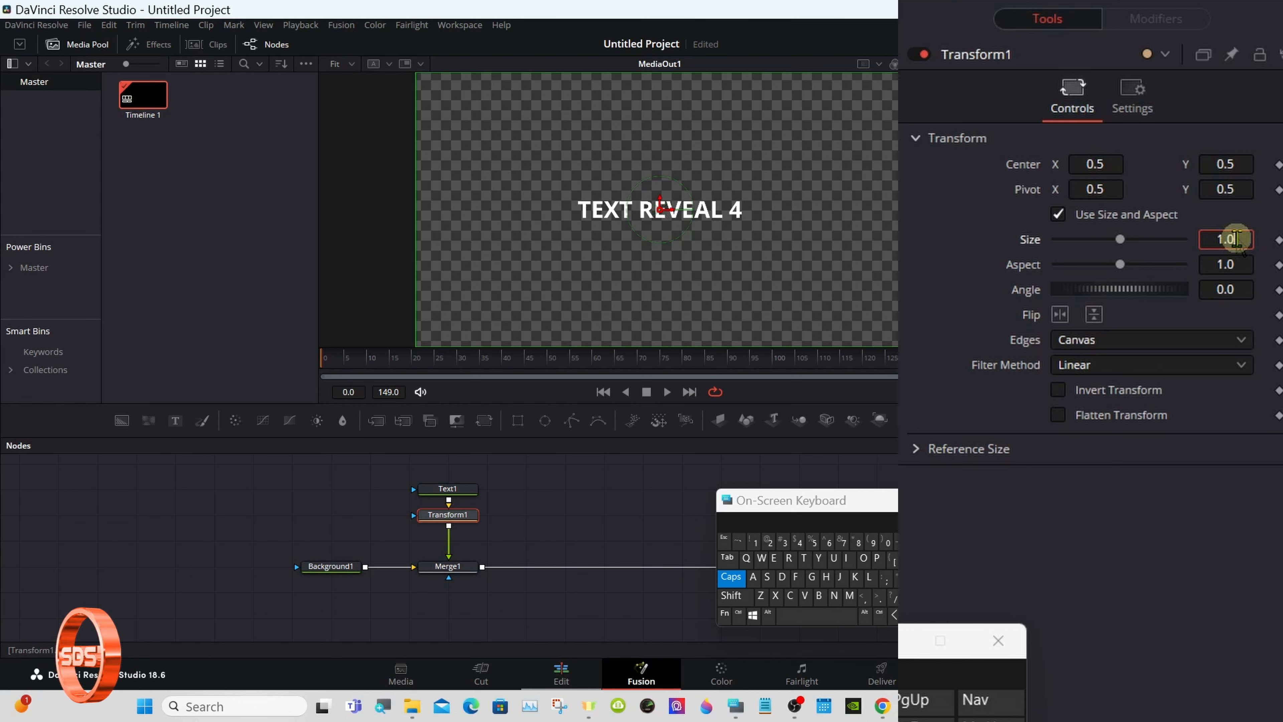
pyautogui.click(960, 542)
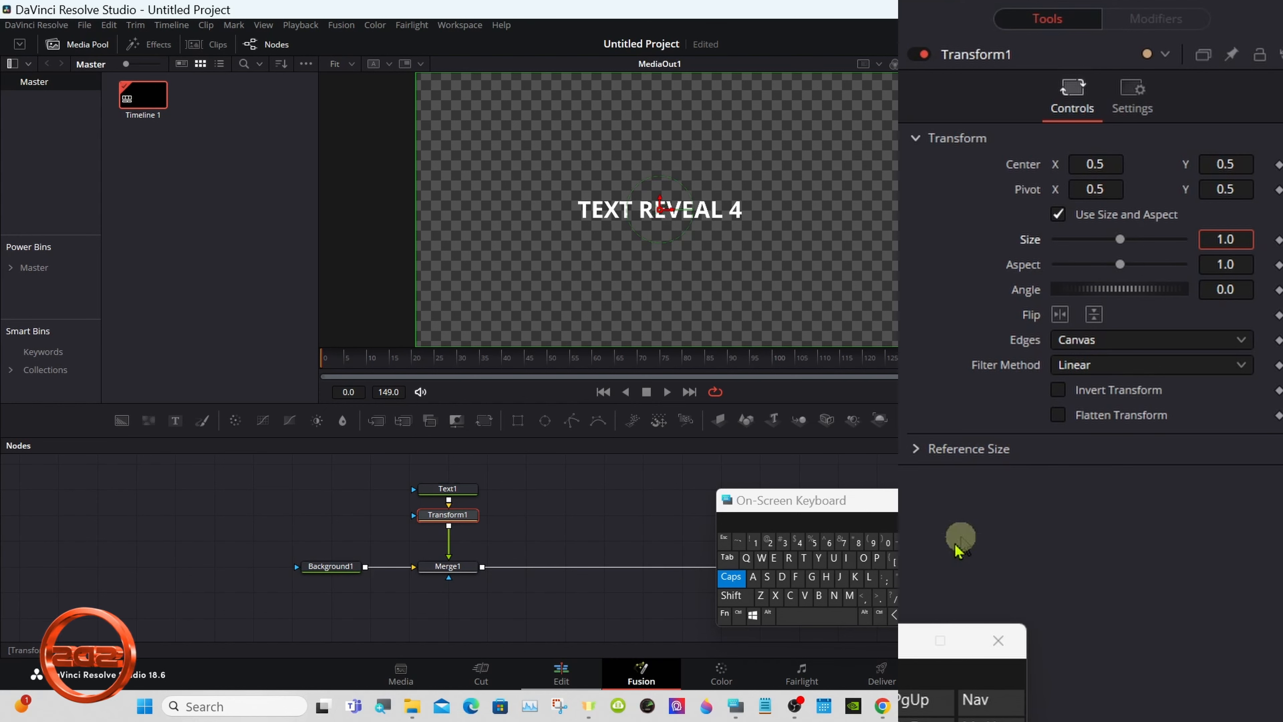
pyautogui.click(813, 543)
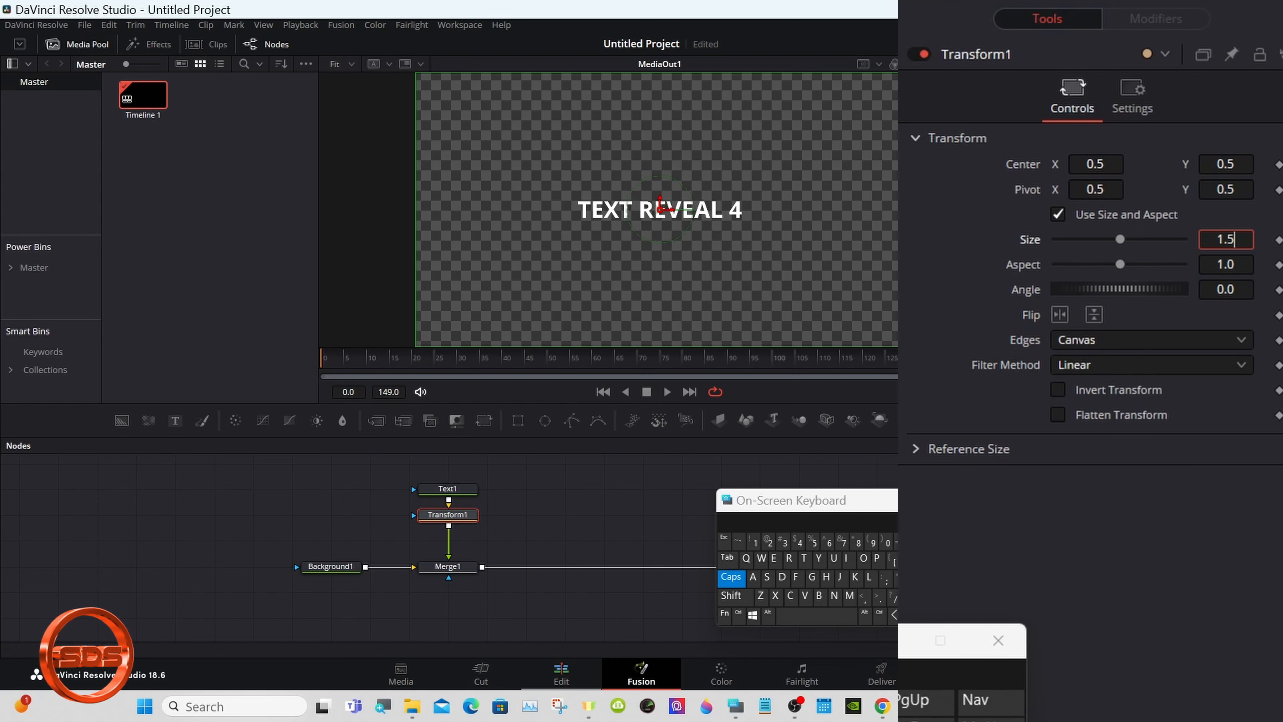
pyautogui.click(930, 577)
pyautogui.click(728, 483)
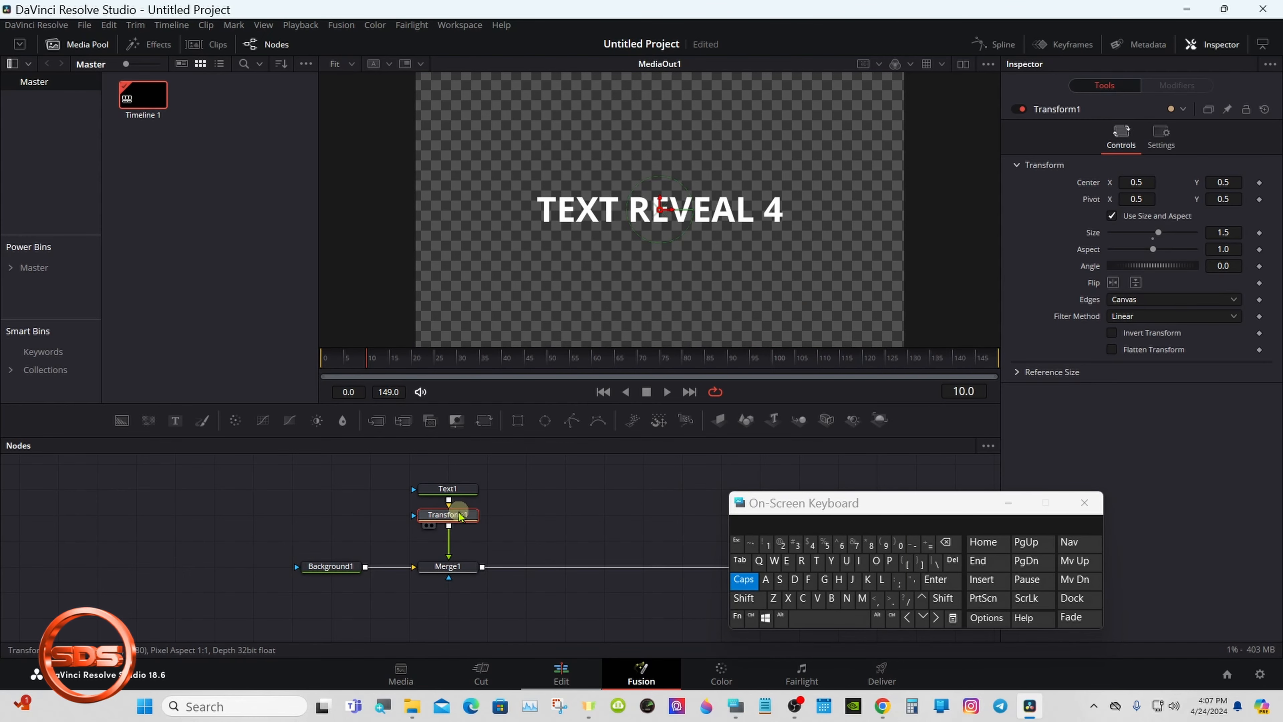
# Step: At frame 10, set the Transform1 center X to 1.75 and keyframe the center
pyautogui.moveTo(459, 516)
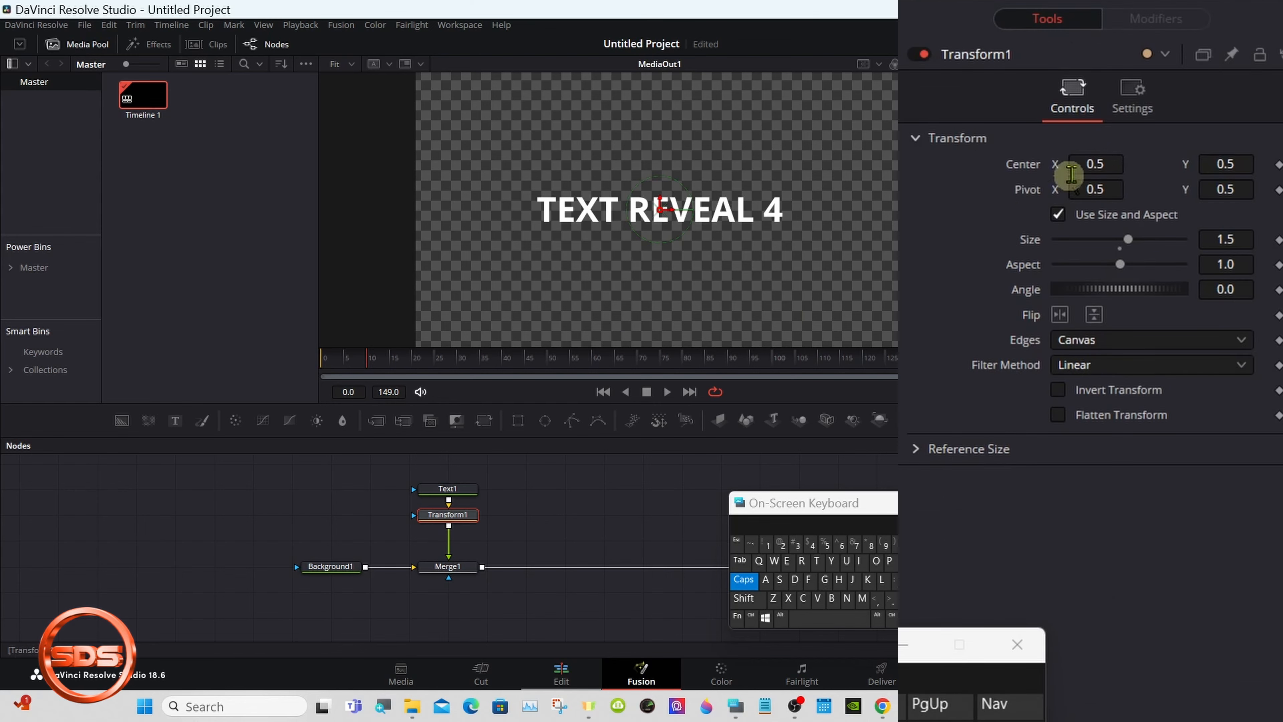
pyautogui.click(1106, 162)
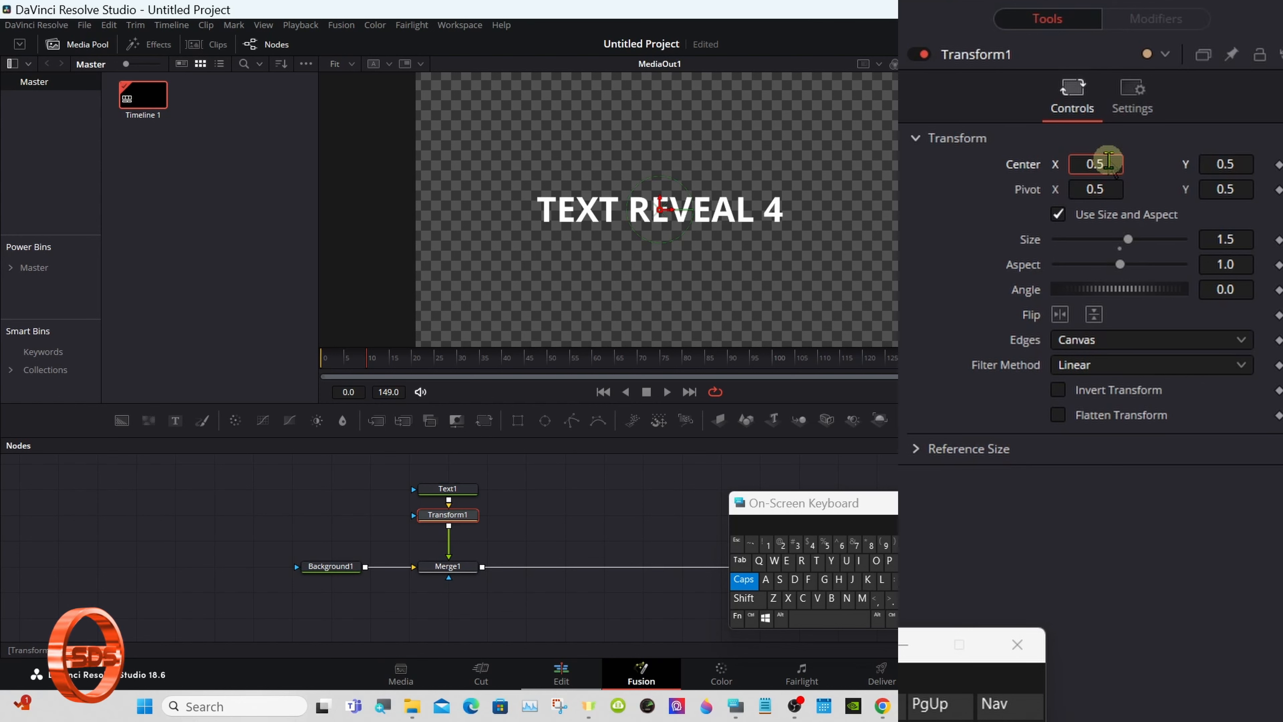
pyautogui.press('BackSpace')
pyautogui.press('BackSpace')
pyautogui.press('BackSpace')
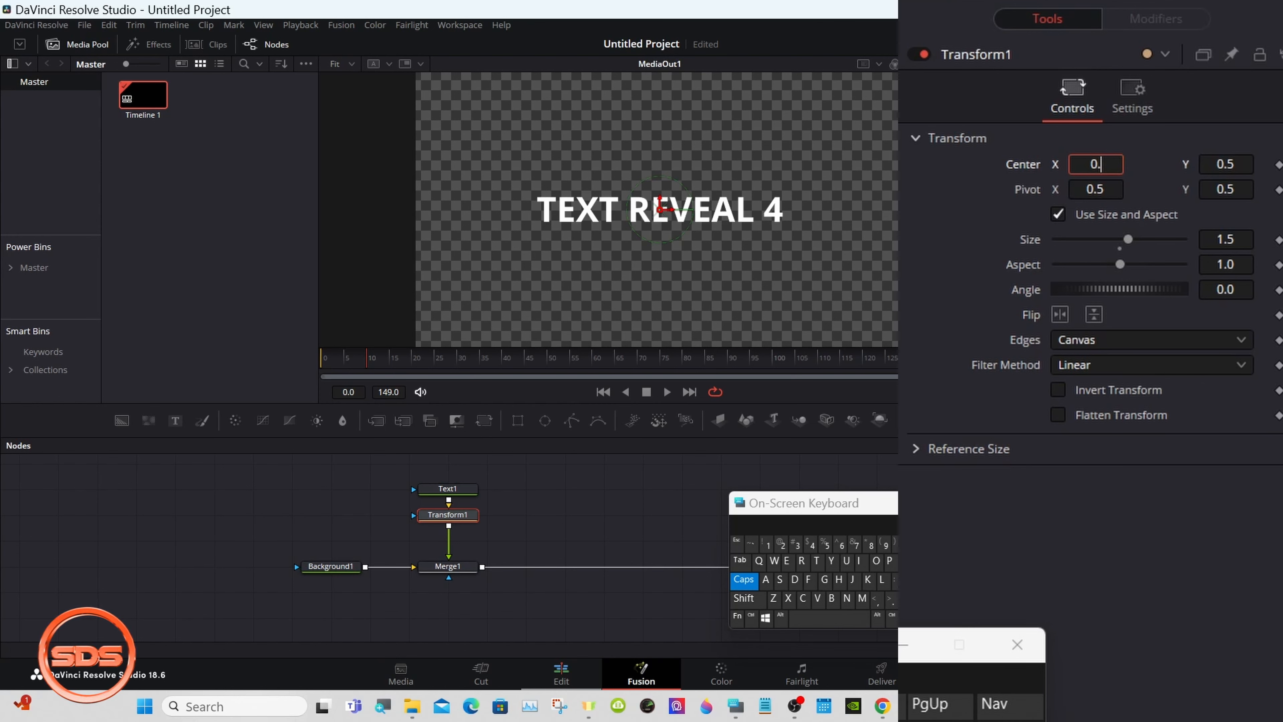
pyautogui.click(768, 546)
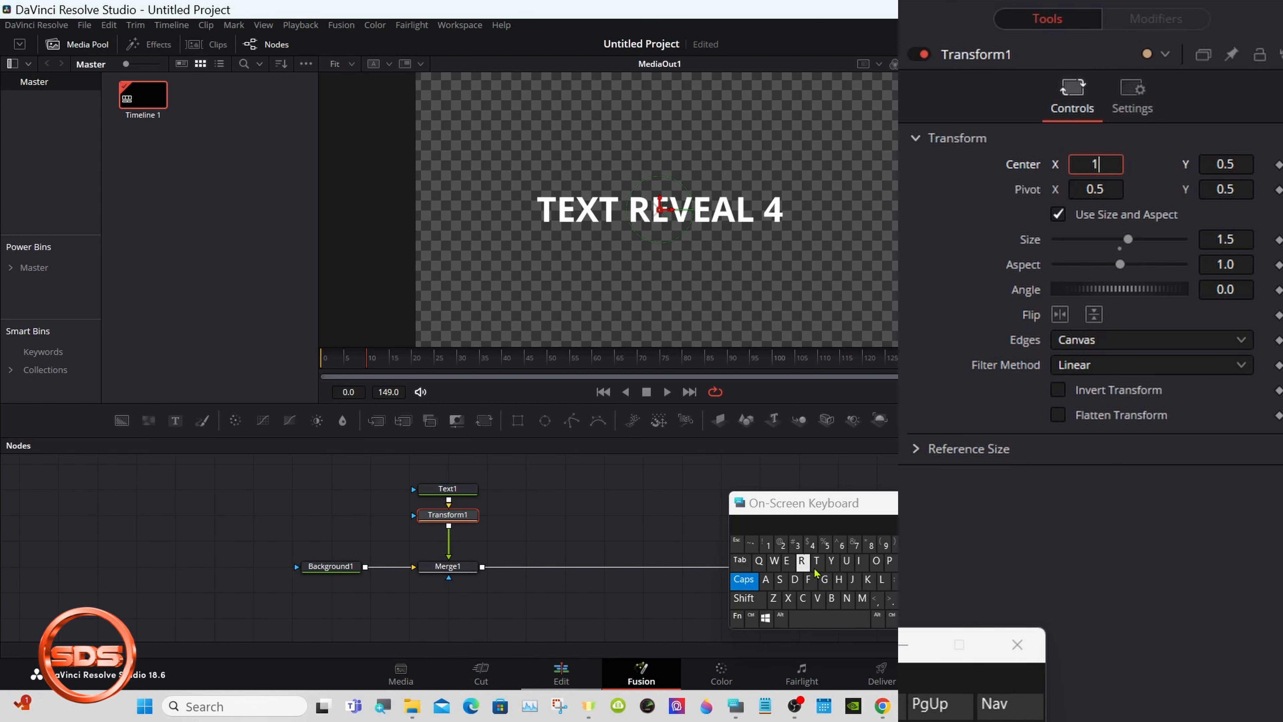
pyautogui.click(888, 600)
pyautogui.click(856, 545)
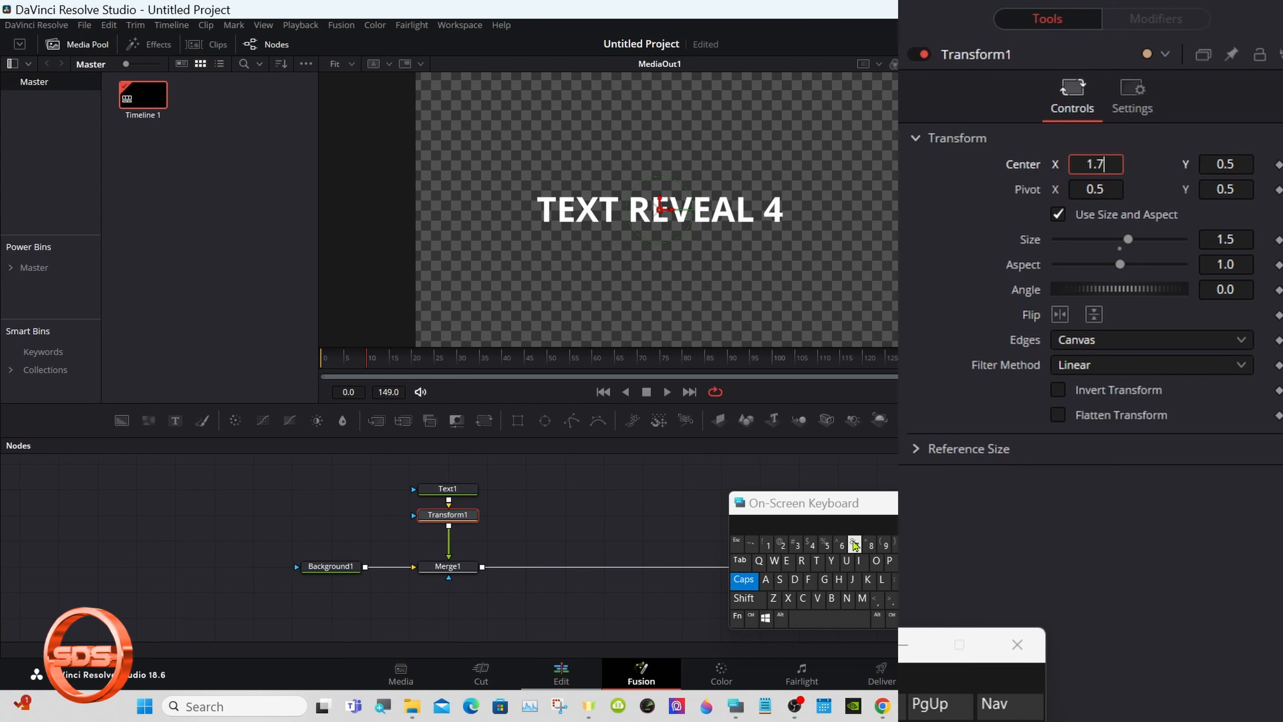
pyautogui.click(827, 545)
pyautogui.press('Tab')
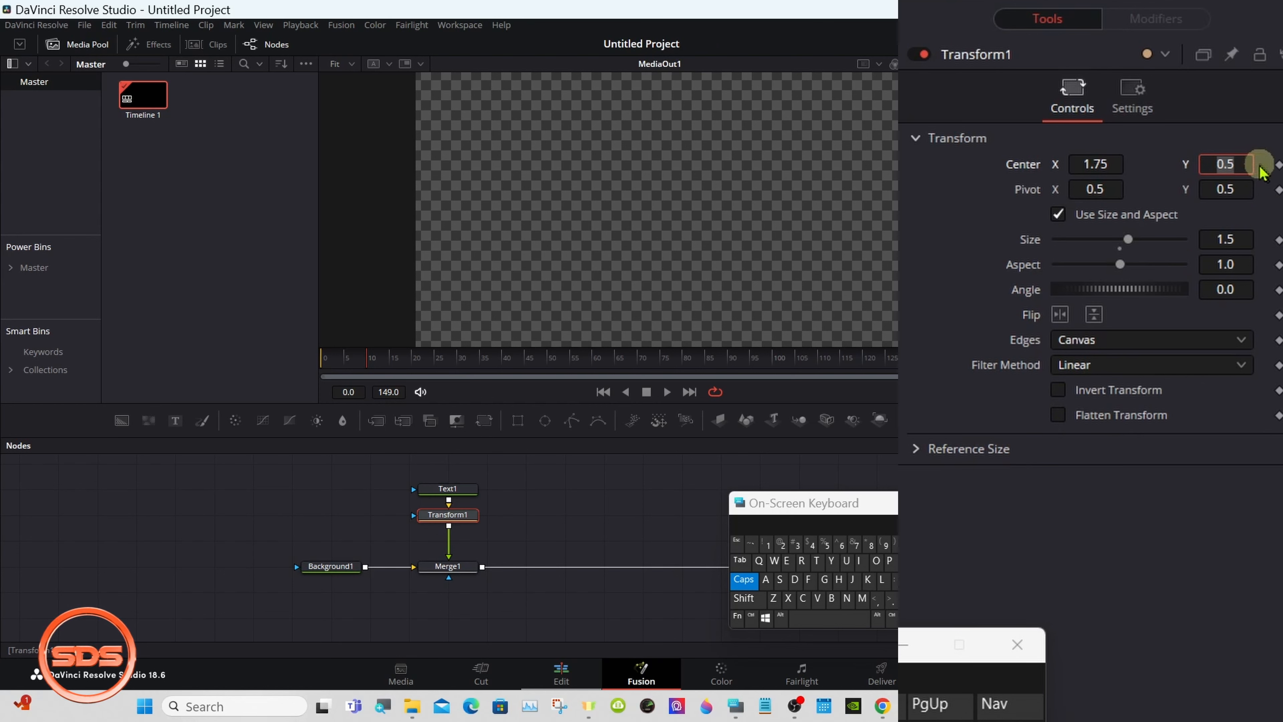
pyautogui.click(1277, 166)
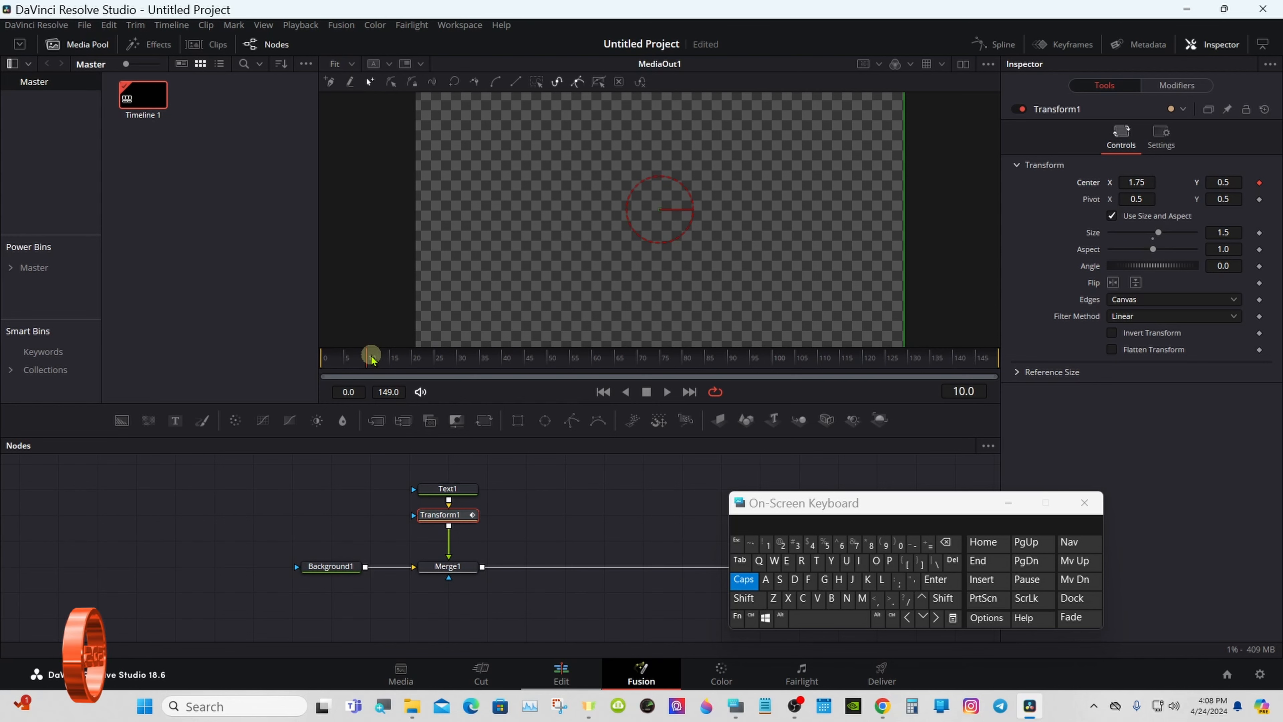
# Step: At frame 30, set the keyframed Transform1 center X to 0.5
pyautogui.moveTo(371, 359); pyautogui.dragTo(487, 365)
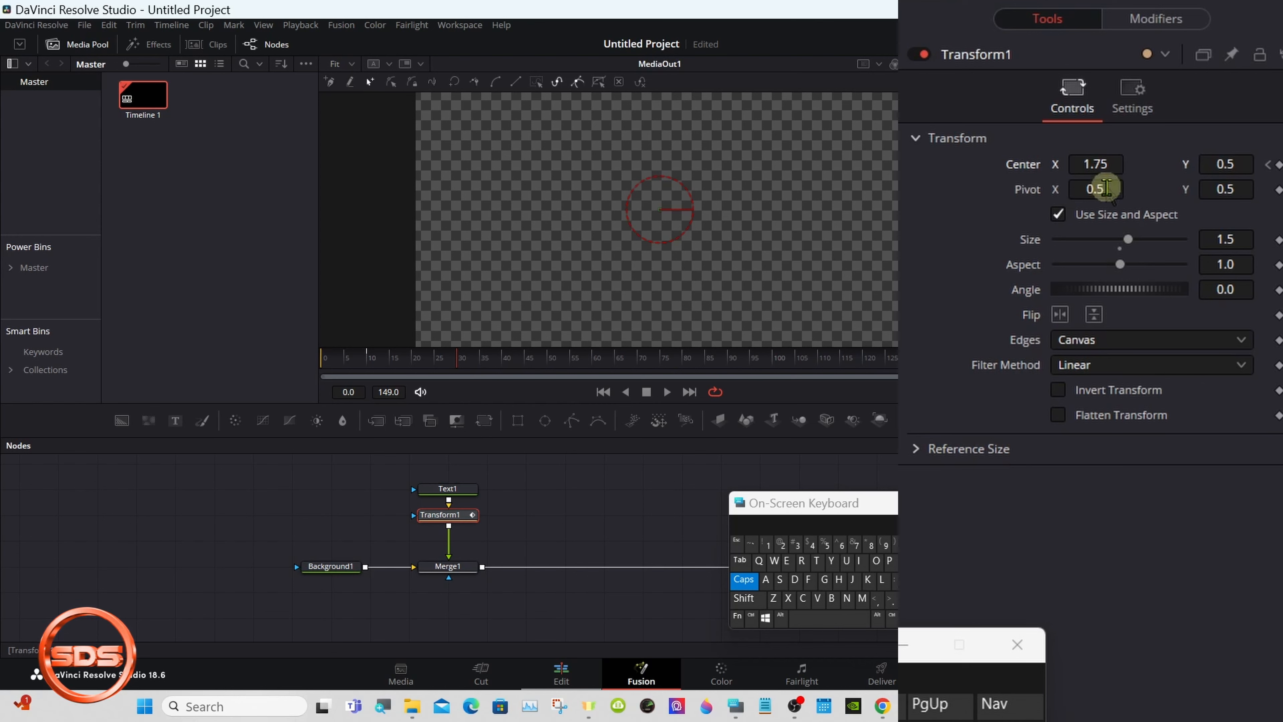
pyautogui.click(1115, 165)
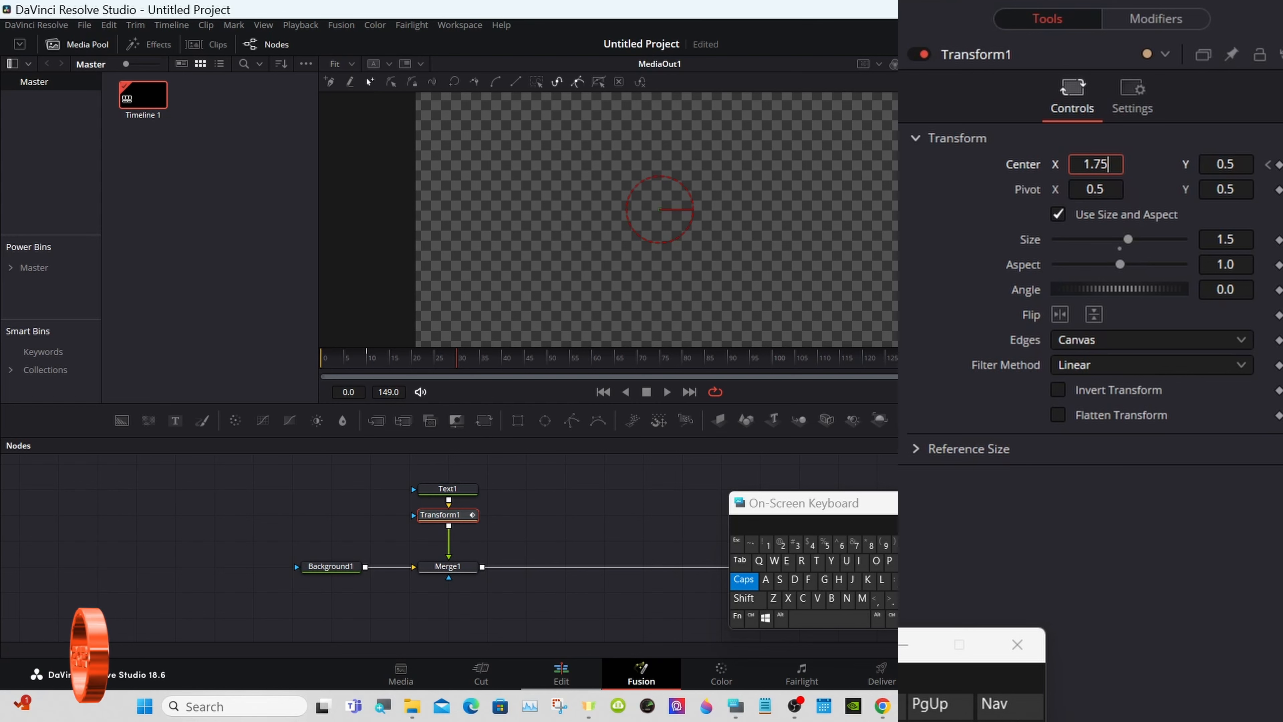
pyautogui.press('BackSpace')
pyautogui.press('BackSpace')
pyautogui.press('BackSpace')
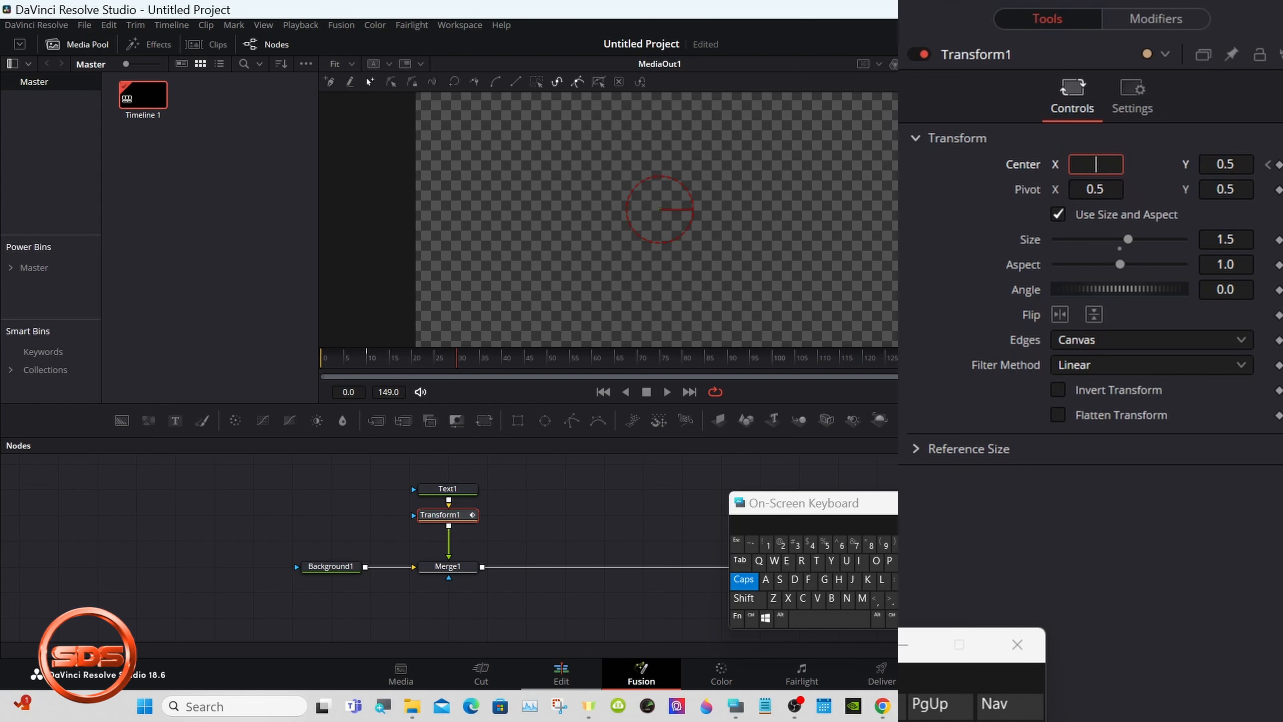
pyautogui.click(895, 545)
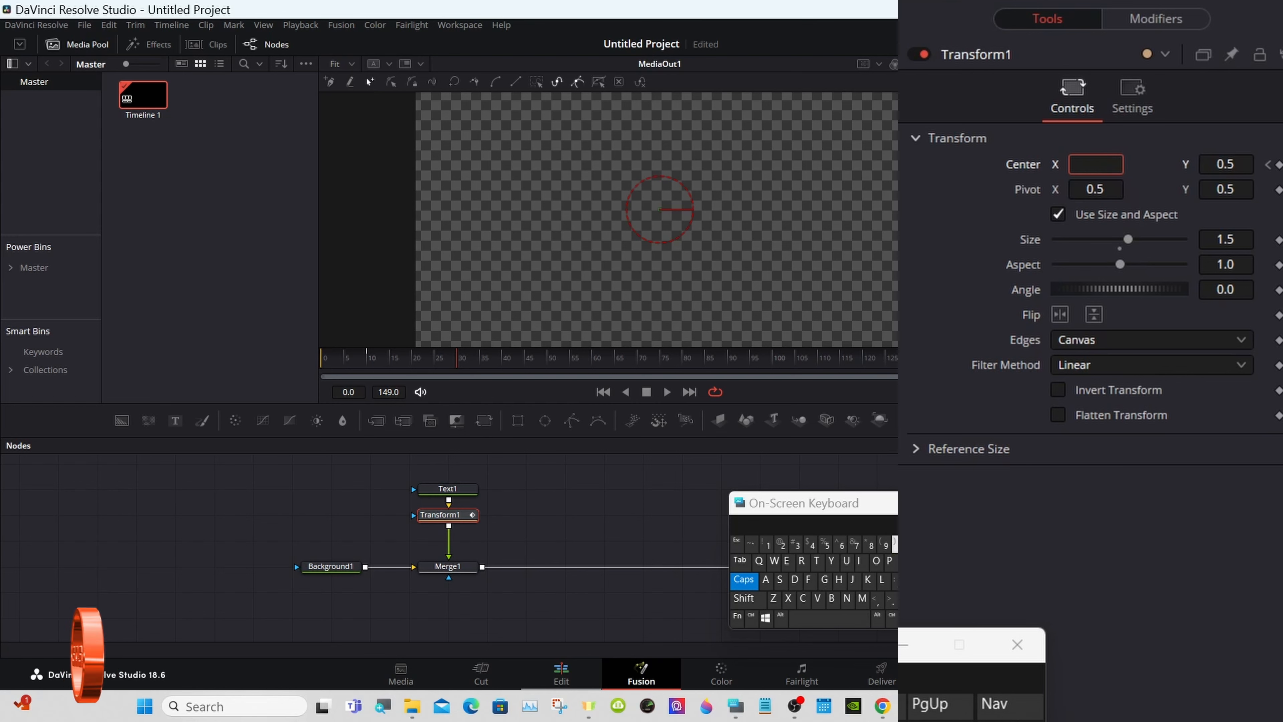
pyautogui.click(890, 599)
pyautogui.click(826, 544)
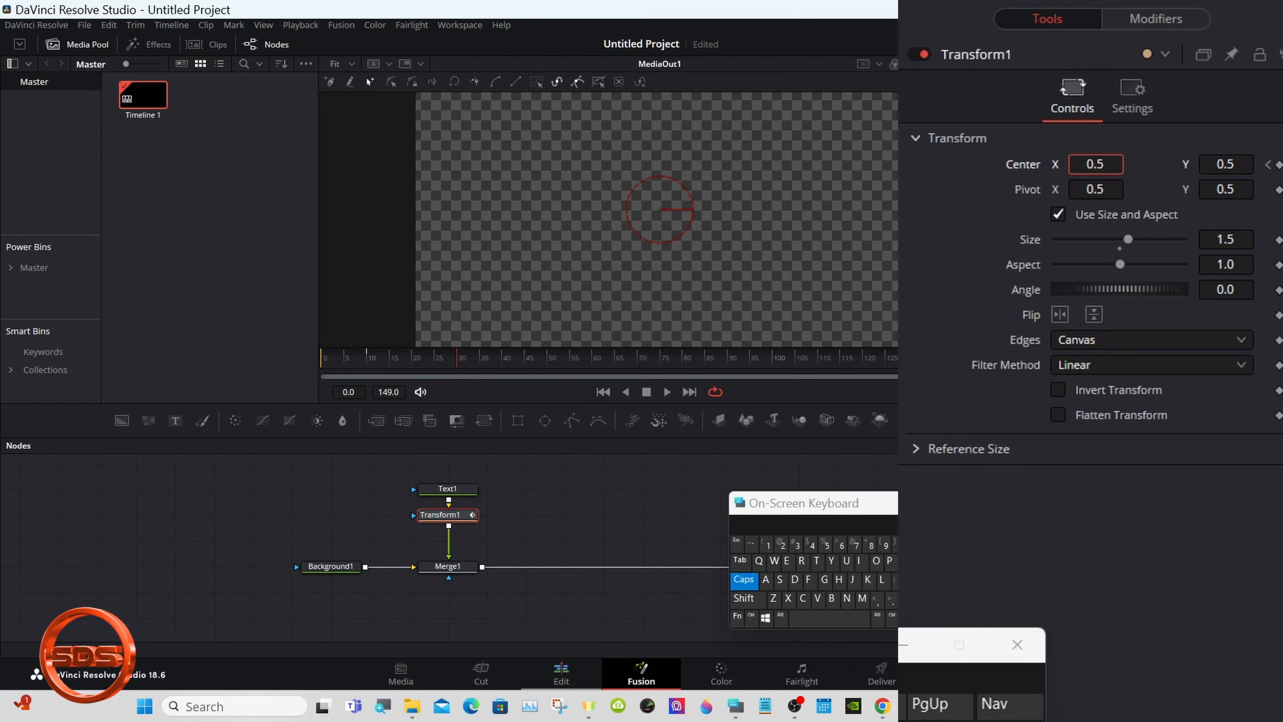
pyautogui.press('Tab')
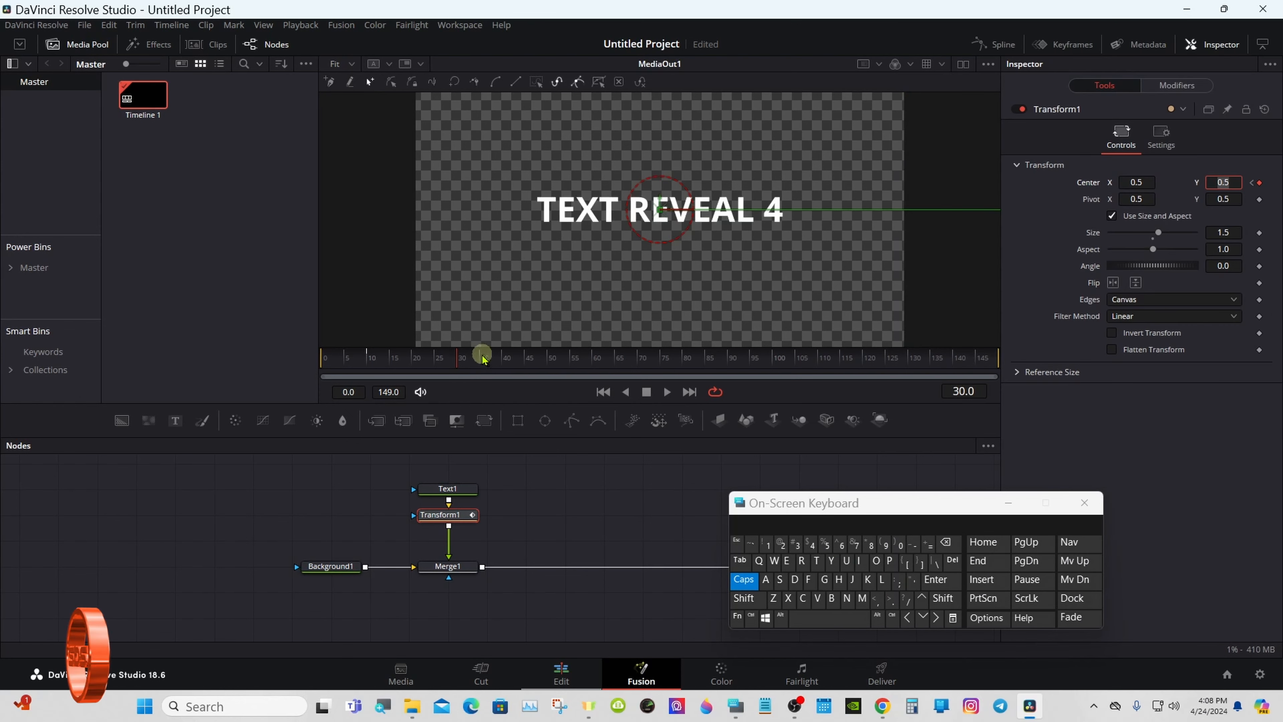
# Step: Add a Transform1 center keyframe at frame 115 with the text held in its centered position
pyautogui.moveTo(481, 354); pyautogui.dragTo(842, 359)
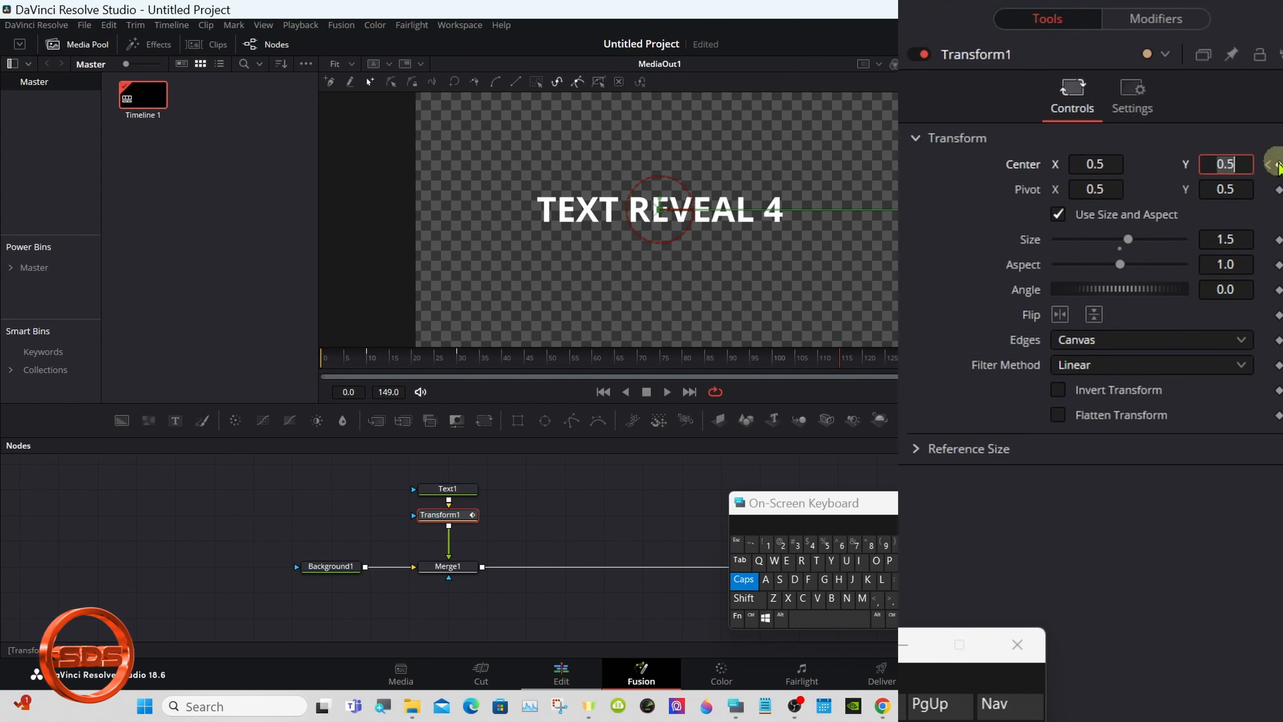
pyautogui.click(1279, 166)
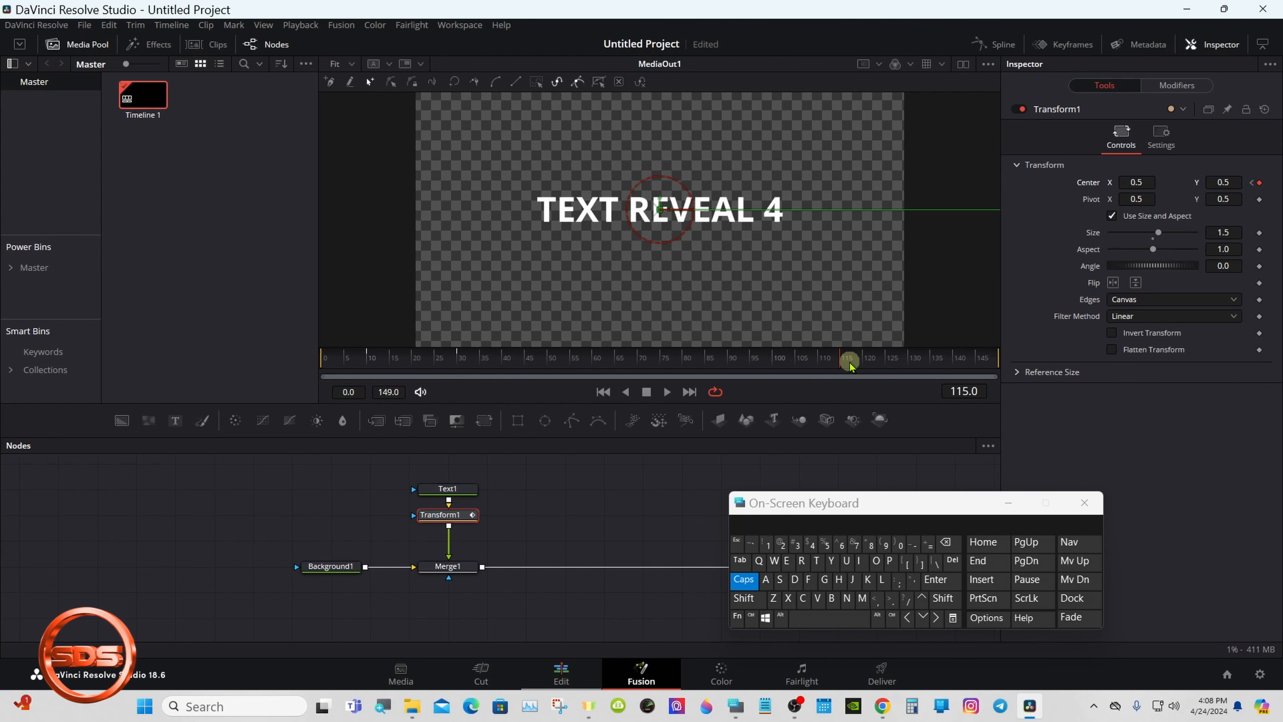
# Step: At about frame 135, set the Transform1 center X to 1.75, and play back the text animation
pyautogui.moveTo(852, 365); pyautogui.dragTo(890, 363)
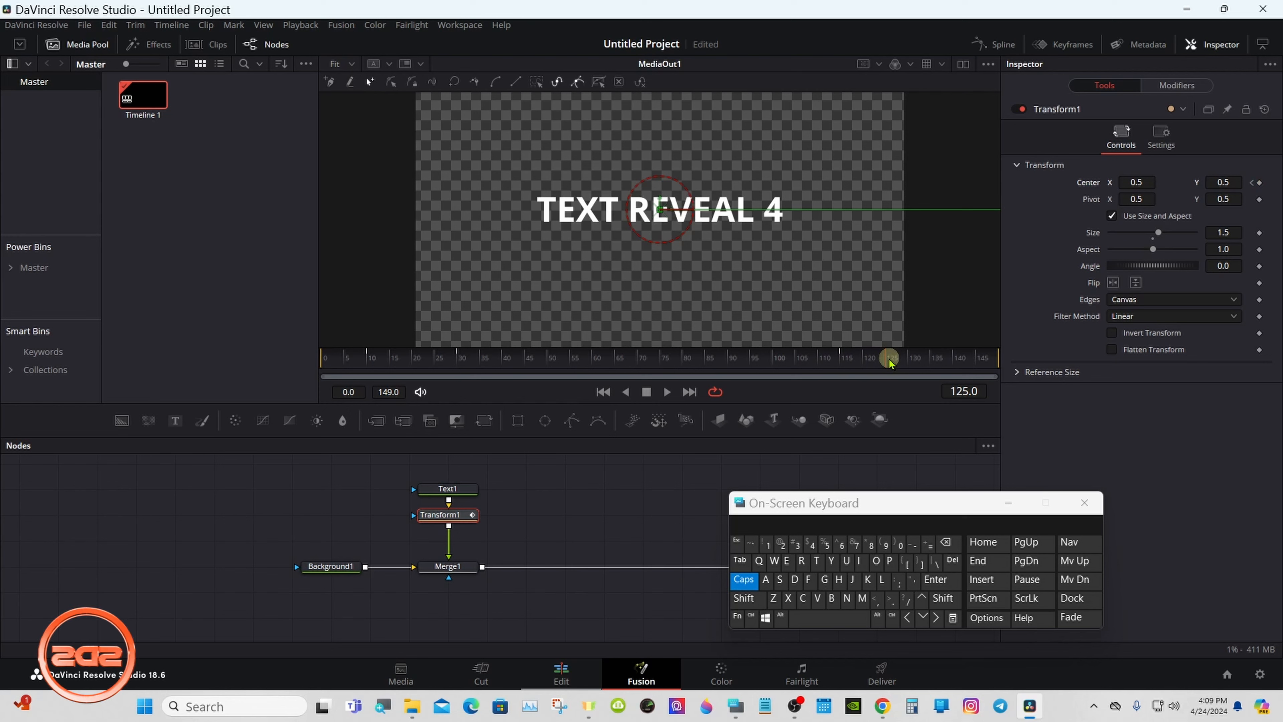
pyautogui.moveTo(890, 363); pyautogui.dragTo(932, 360)
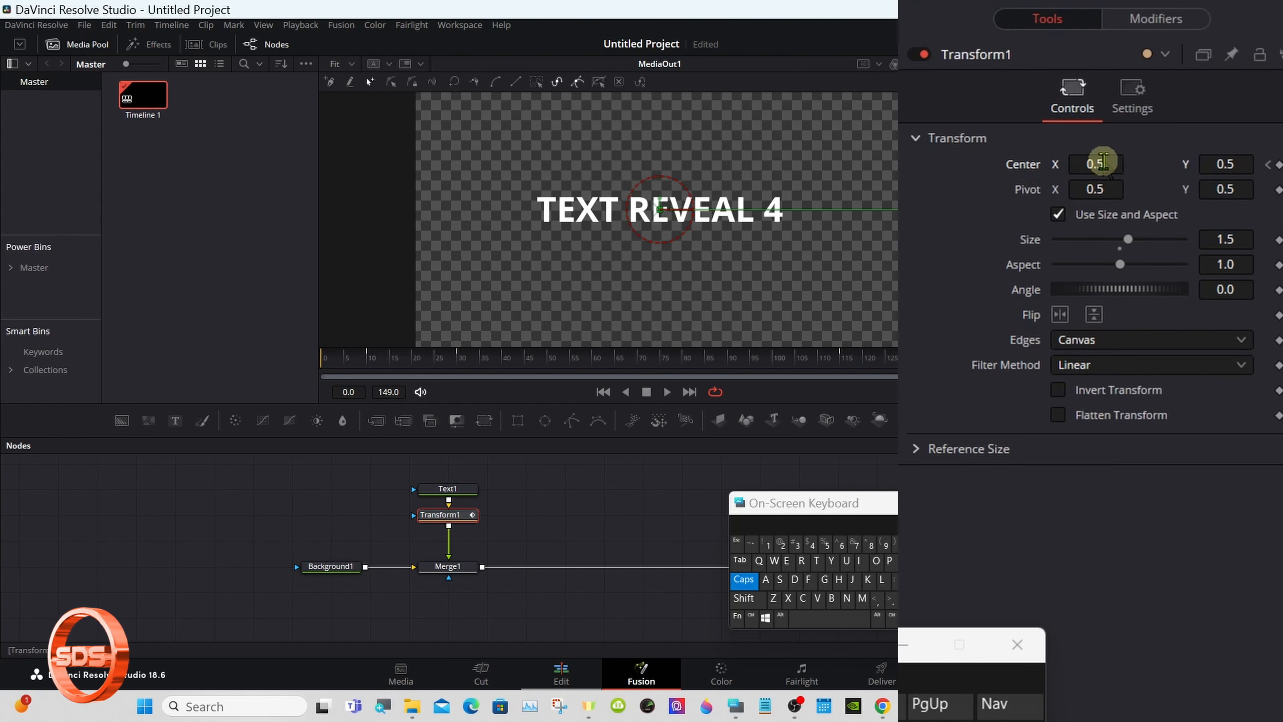
pyautogui.click(1100, 162)
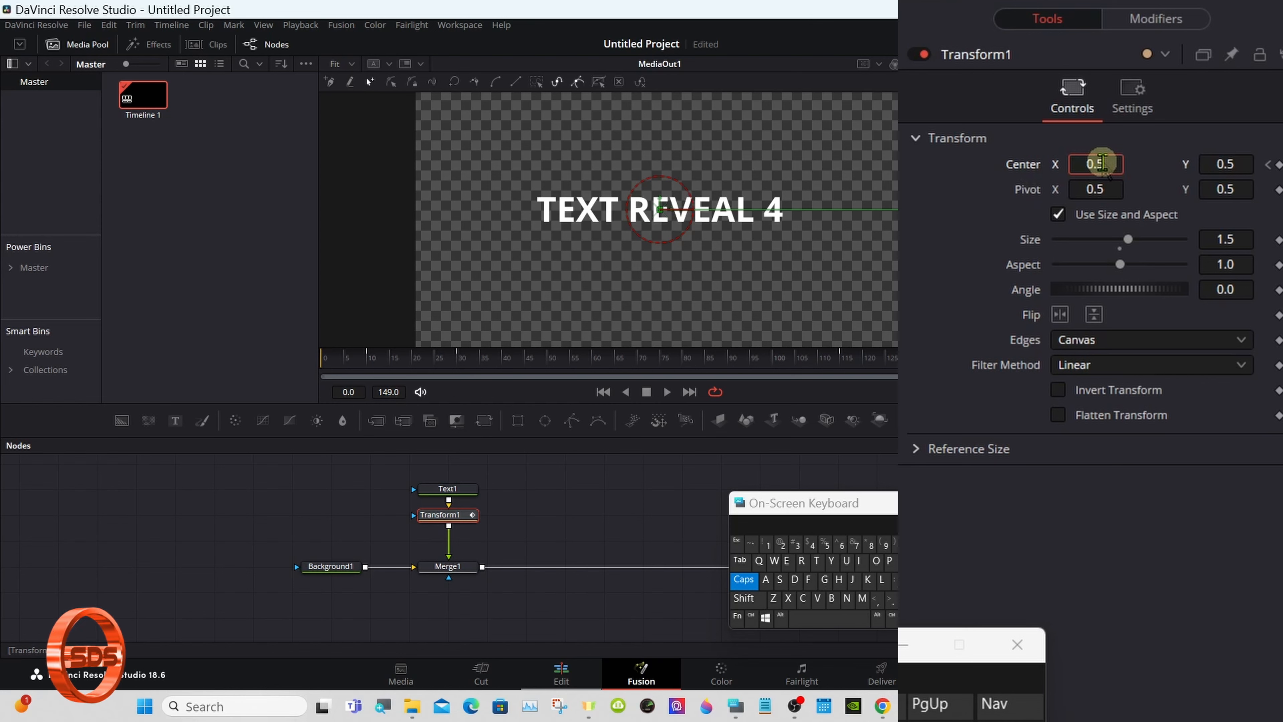
pyautogui.press('BackSpace')
pyautogui.press('BackSpace')
pyautogui.press('BackSpace')
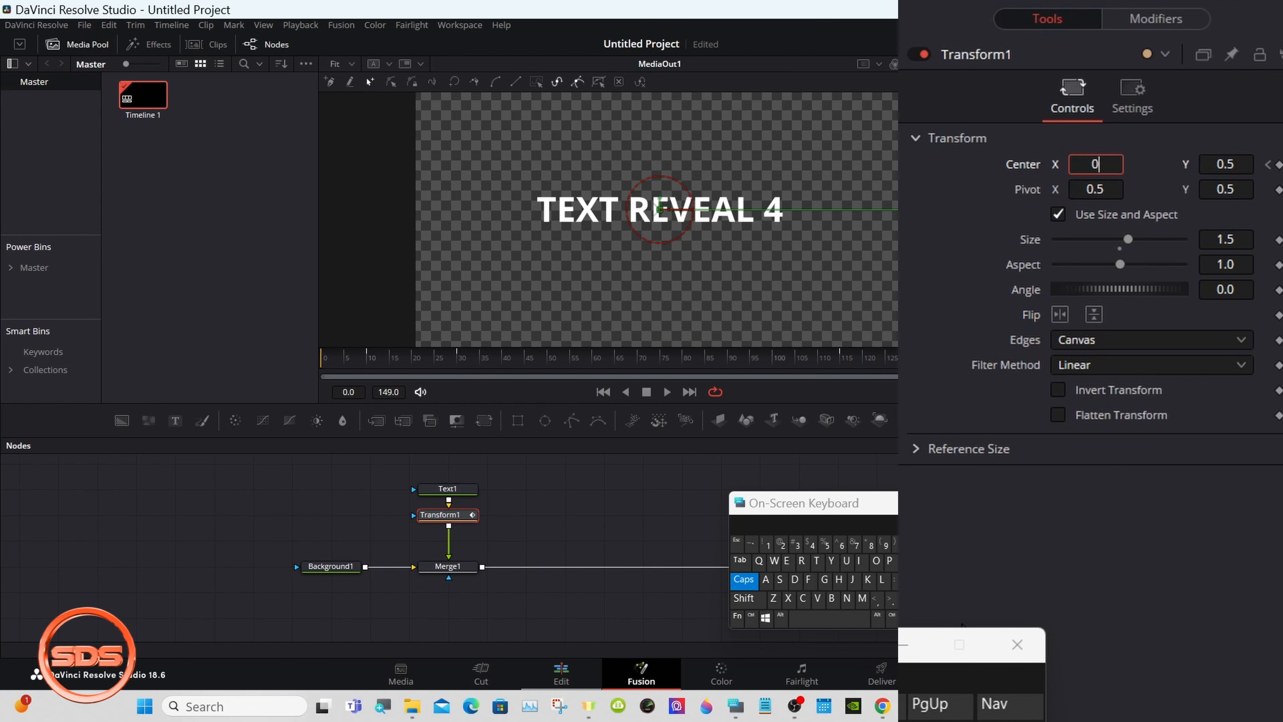
pyautogui.click(768, 545)
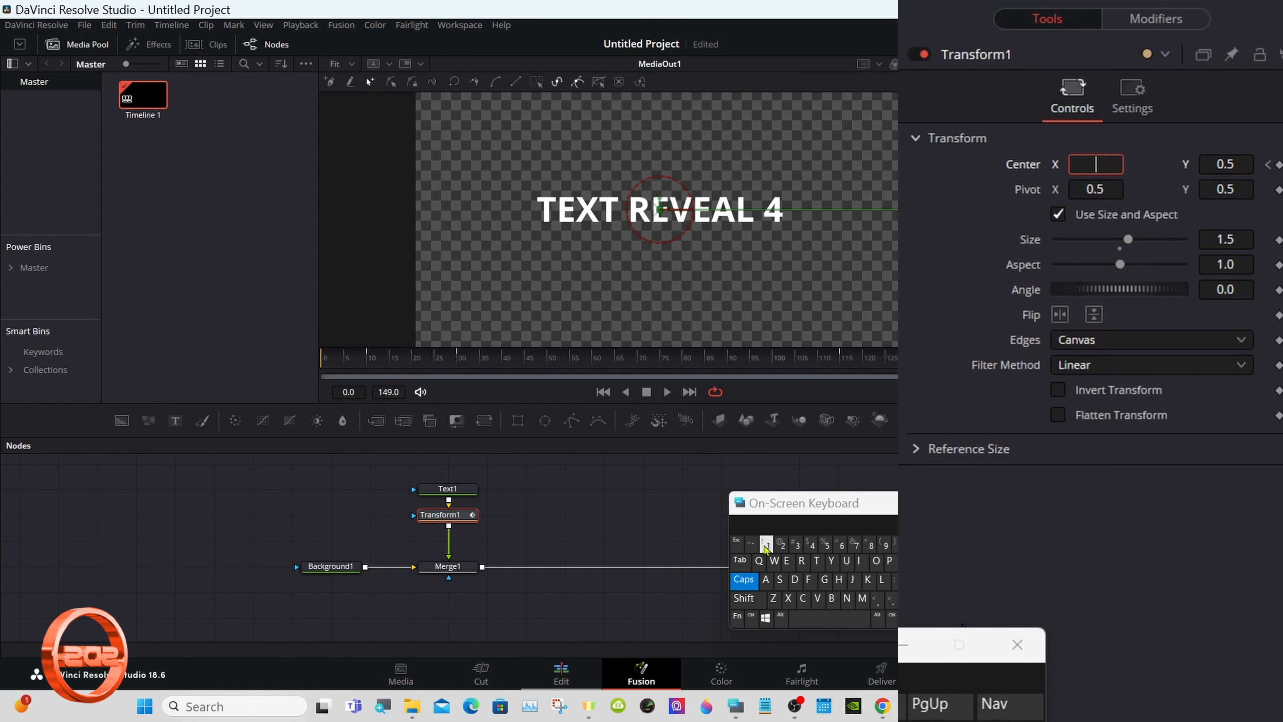
pyautogui.click(890, 600)
pyautogui.click(855, 545)
pyautogui.click(826, 545)
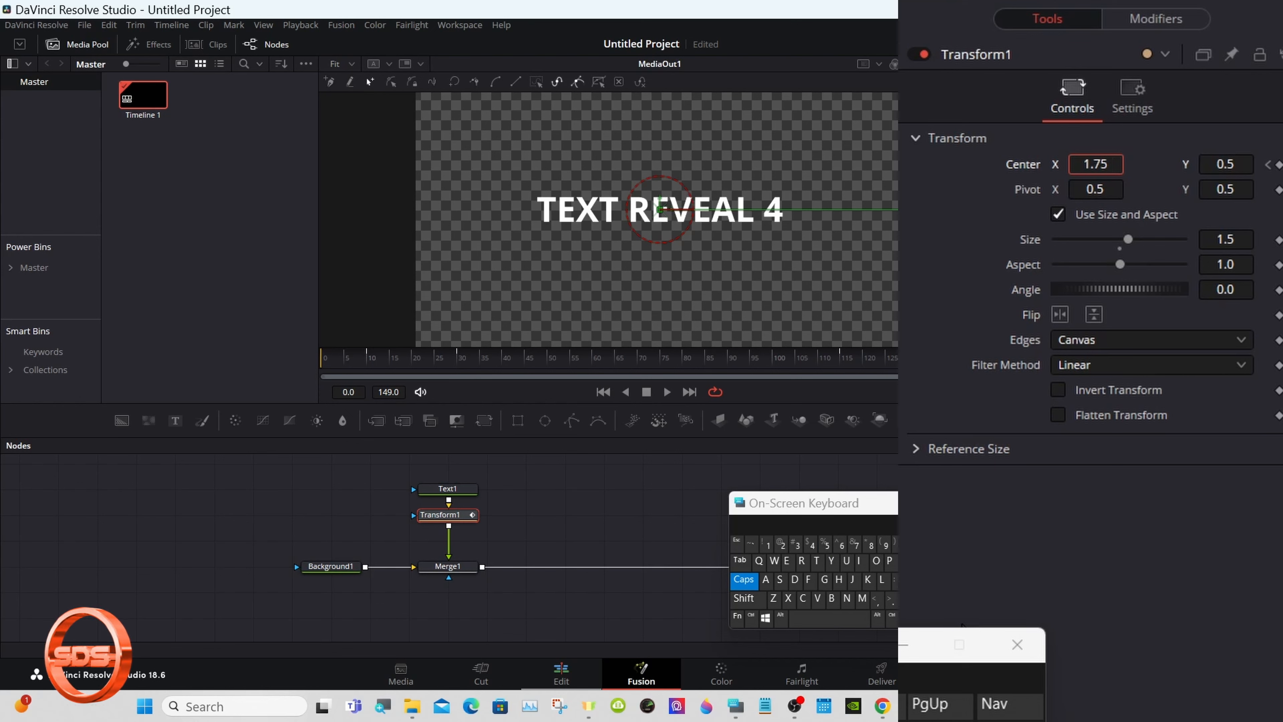
pyautogui.press('Tab')
pyautogui.click(667, 391)
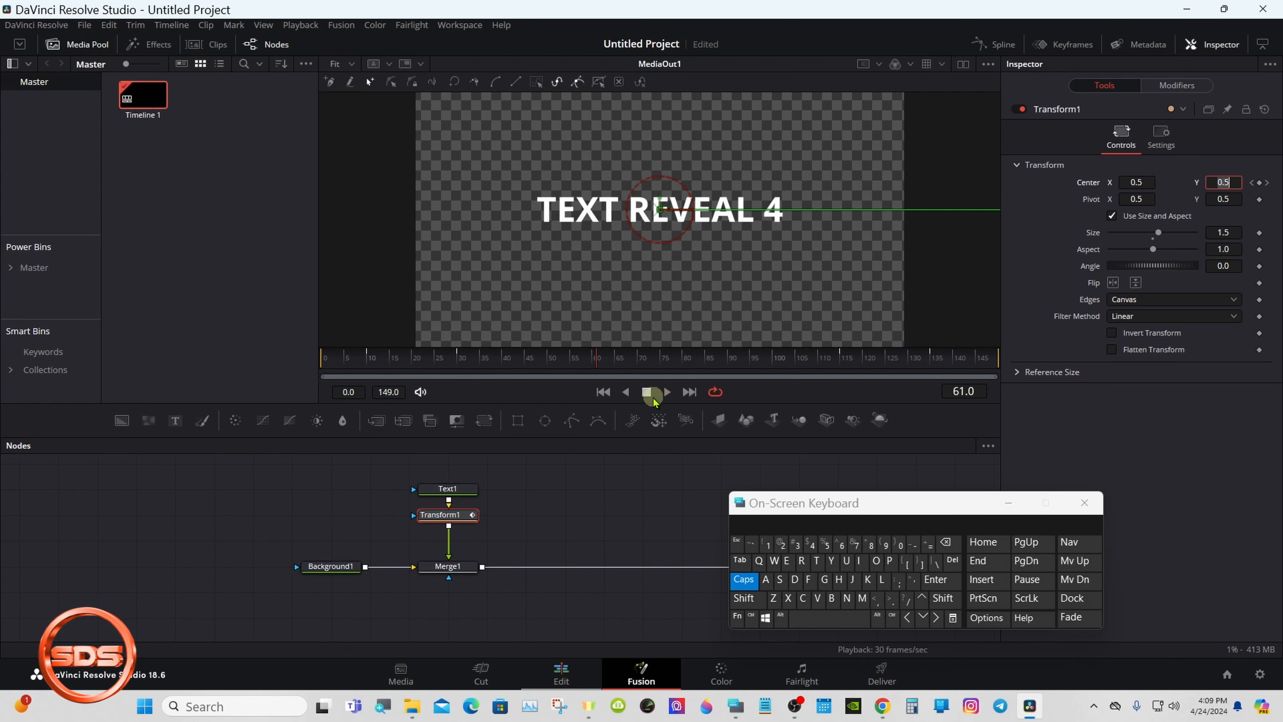
# Step: Copy the Text1 and Transform1 nodes together and paste a duplicate of the pair into the node graph
pyautogui.moveTo(768, 503); pyautogui.dragTo(785, 503)
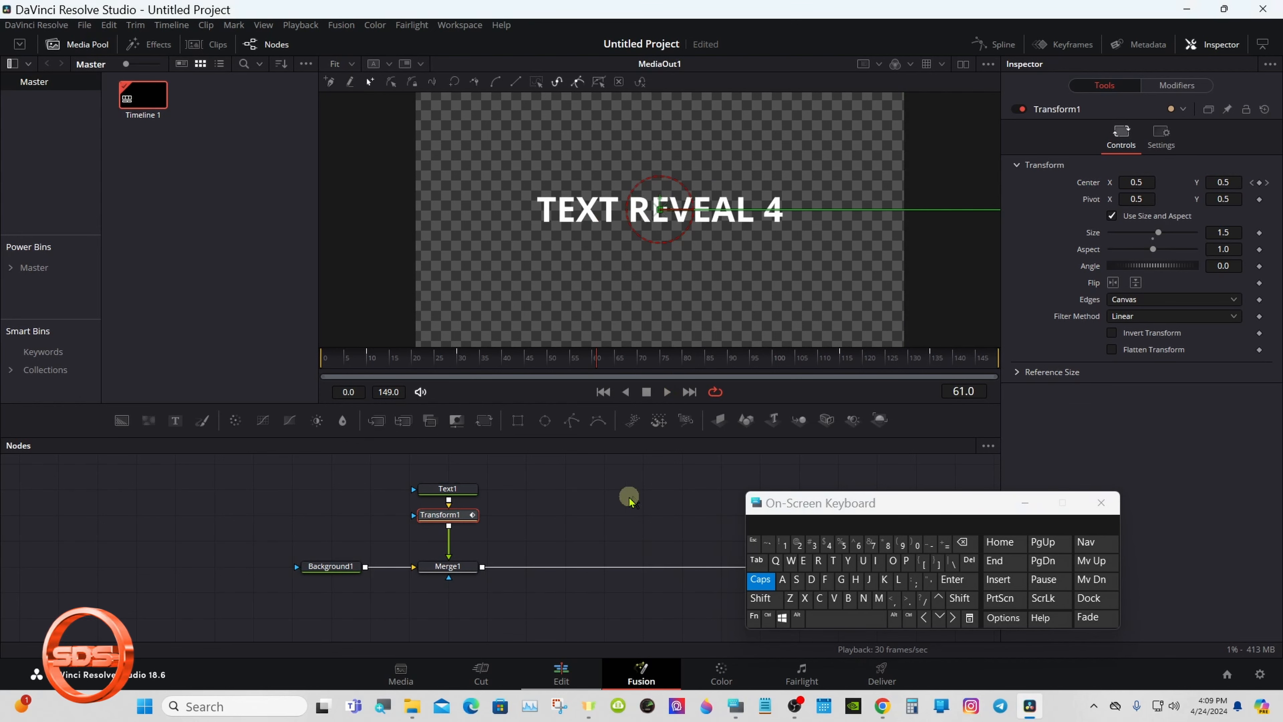
pyautogui.moveTo(411, 457); pyautogui.dragTo(496, 531)
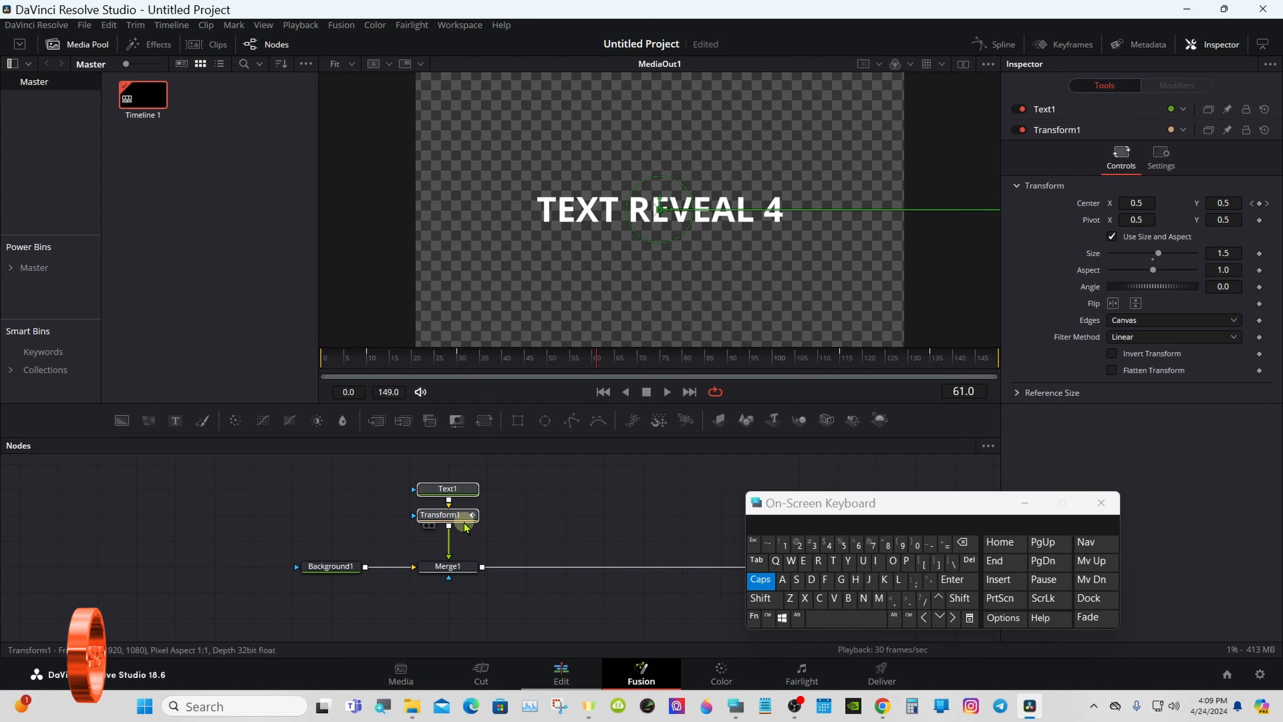
pyautogui.rightClick(457, 516)
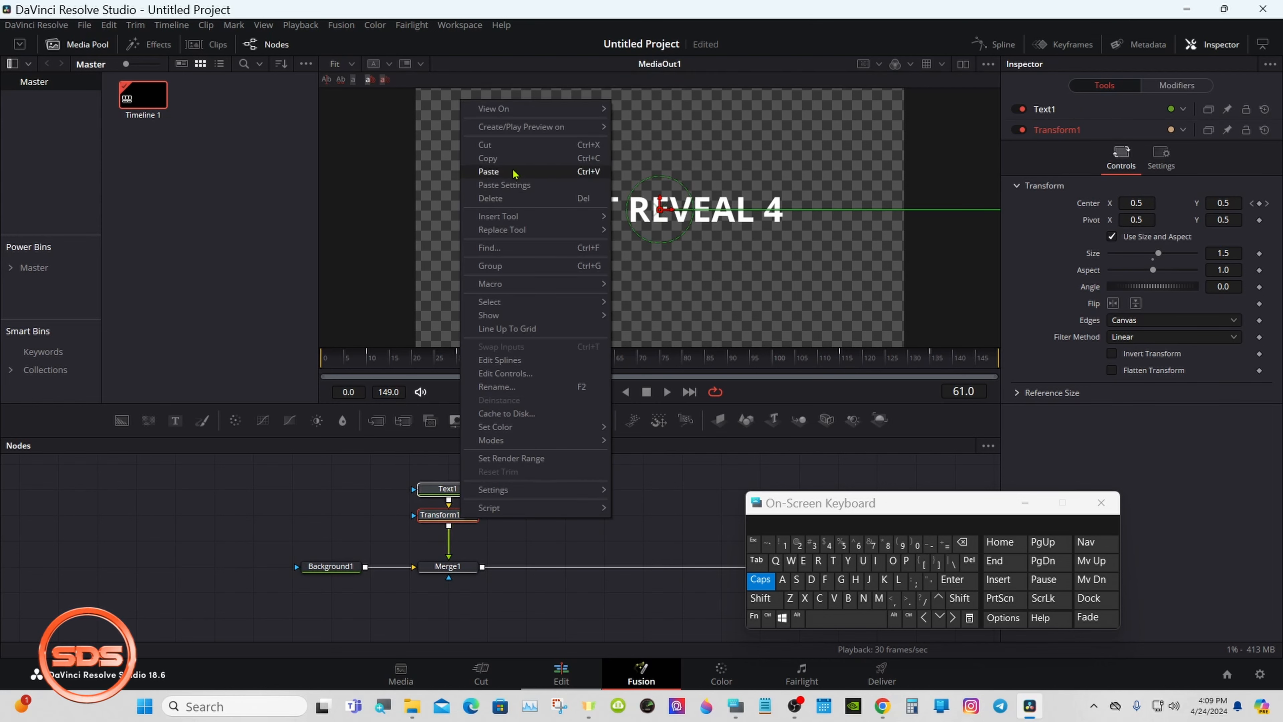
pyautogui.click(508, 159)
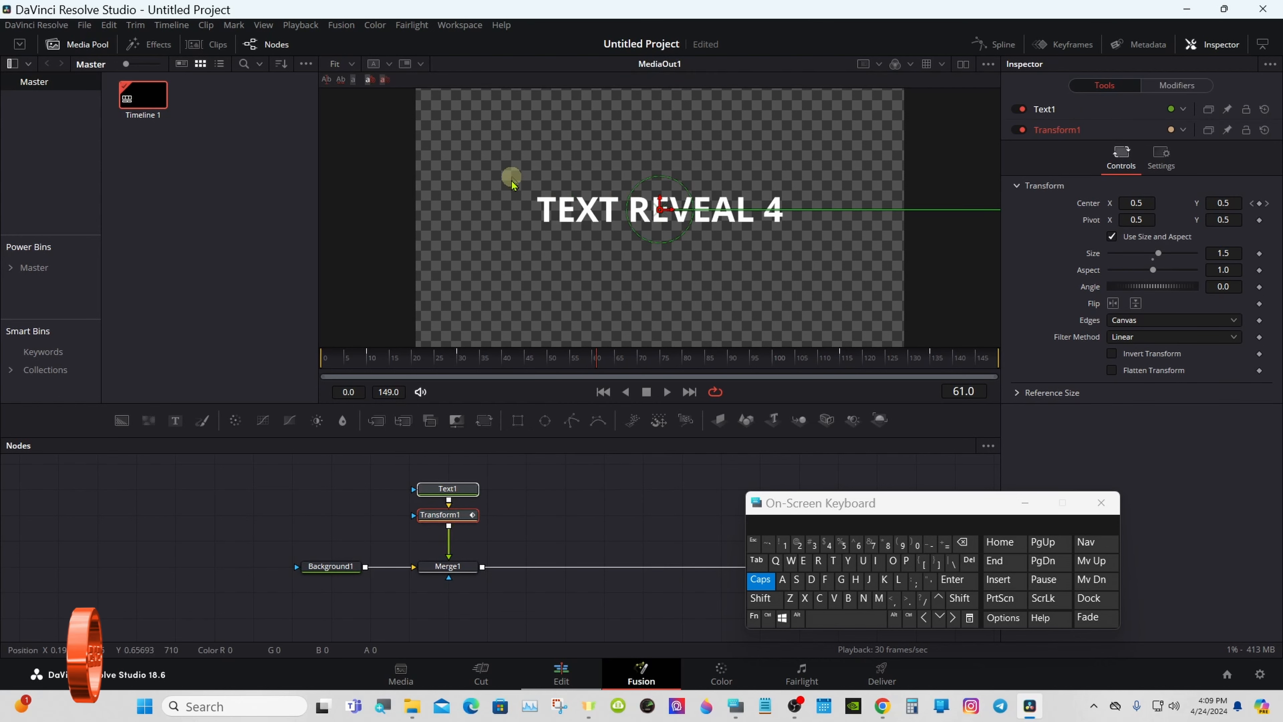
pyautogui.click(533, 522)
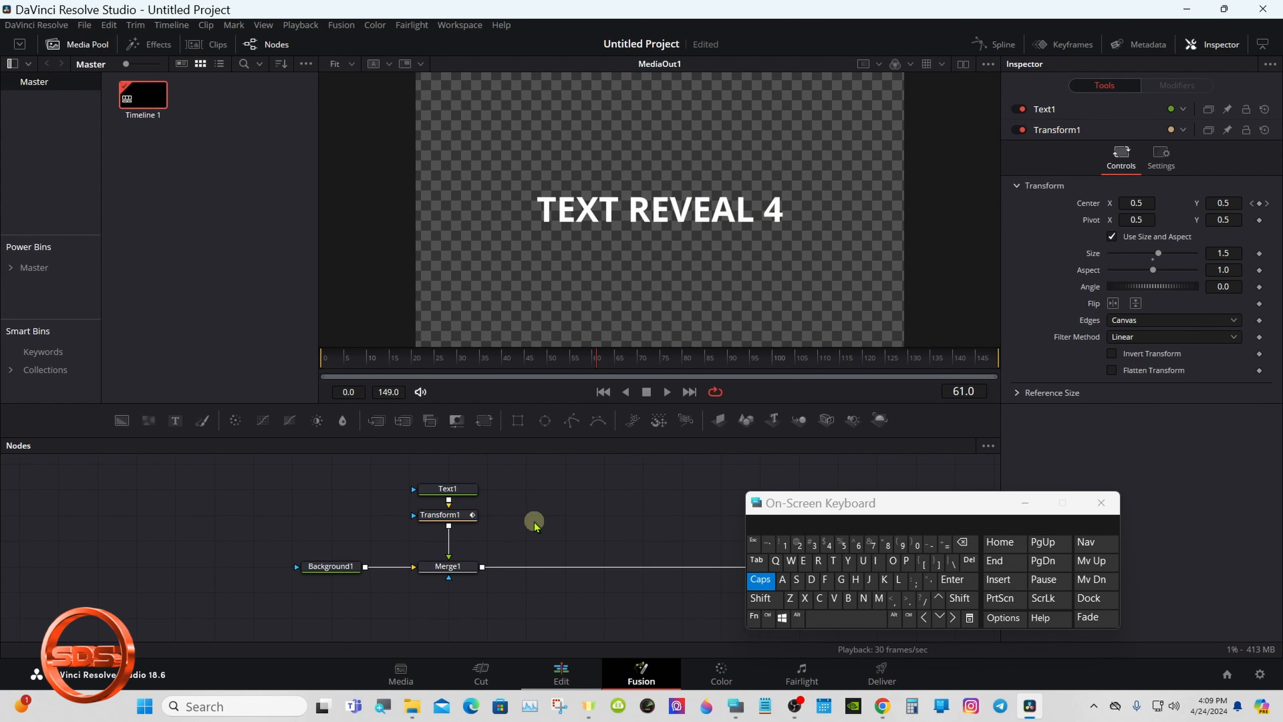
pyautogui.rightClick(534, 524)
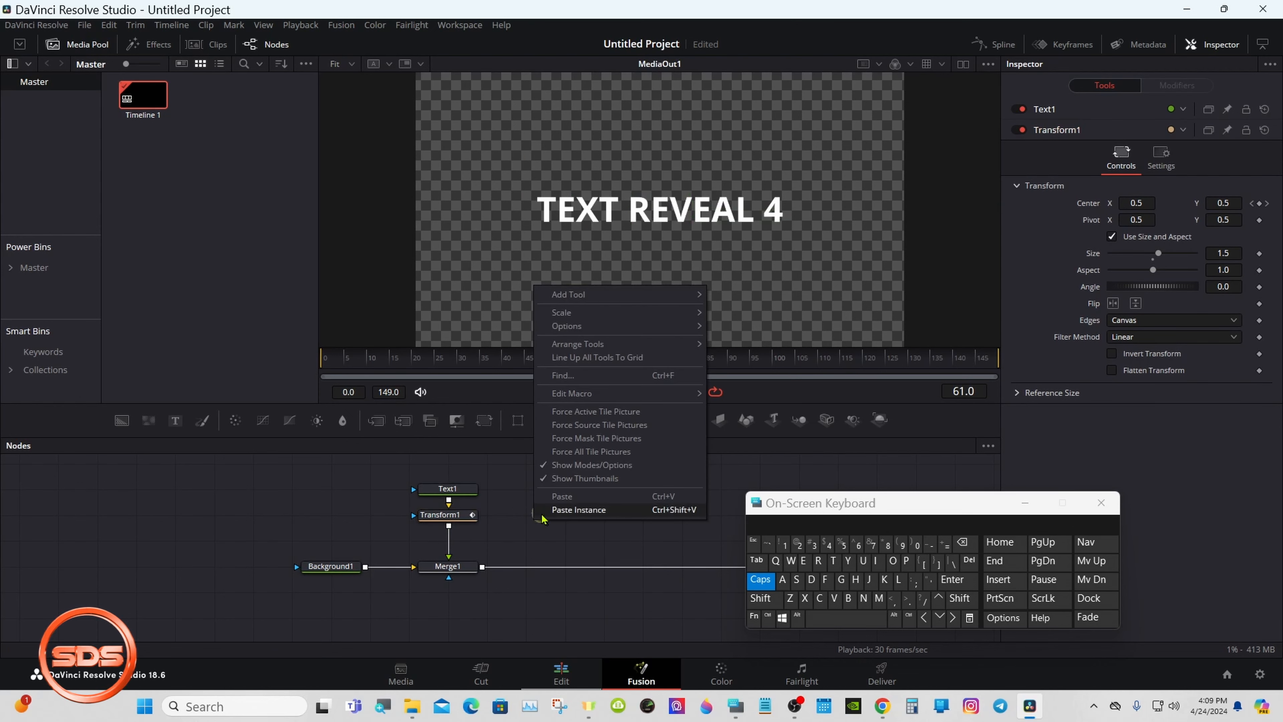
pyautogui.click(562, 497)
# Step: Paste a second duplicate of the text and transform pair beside the first copy
pyautogui.click(604, 513)
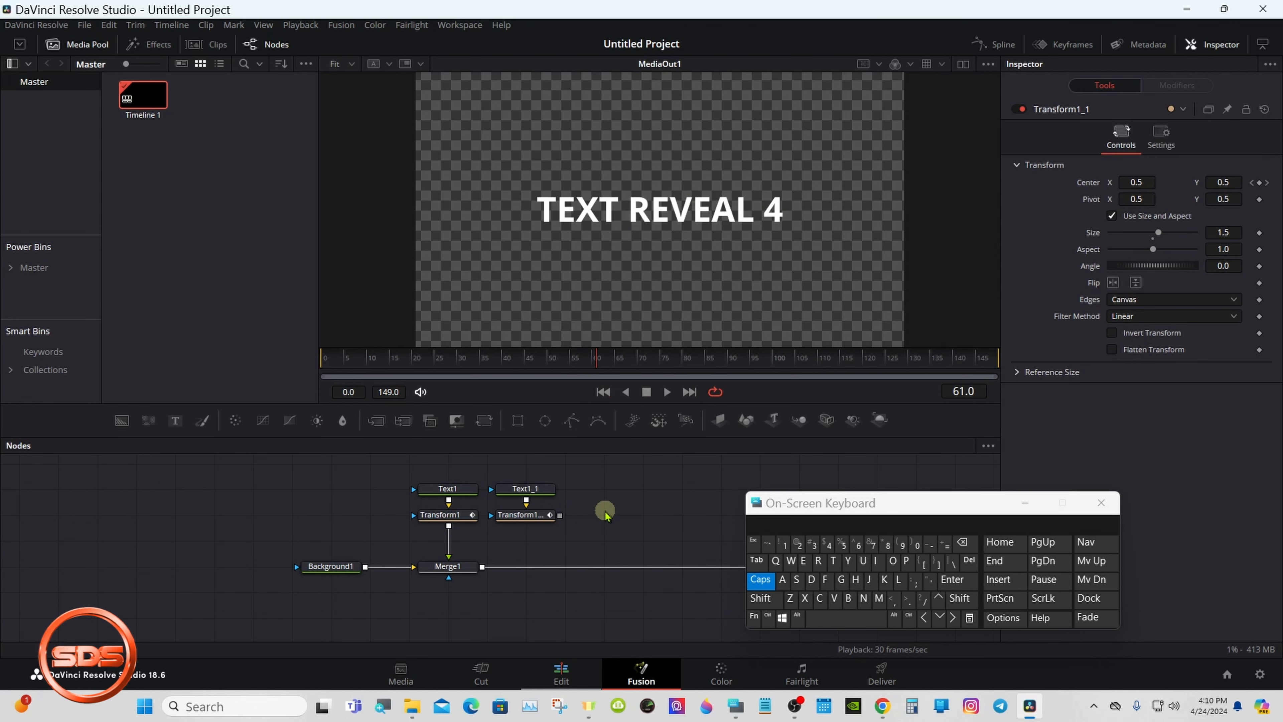
pyautogui.rightClick(606, 513)
pyautogui.click(632, 489)
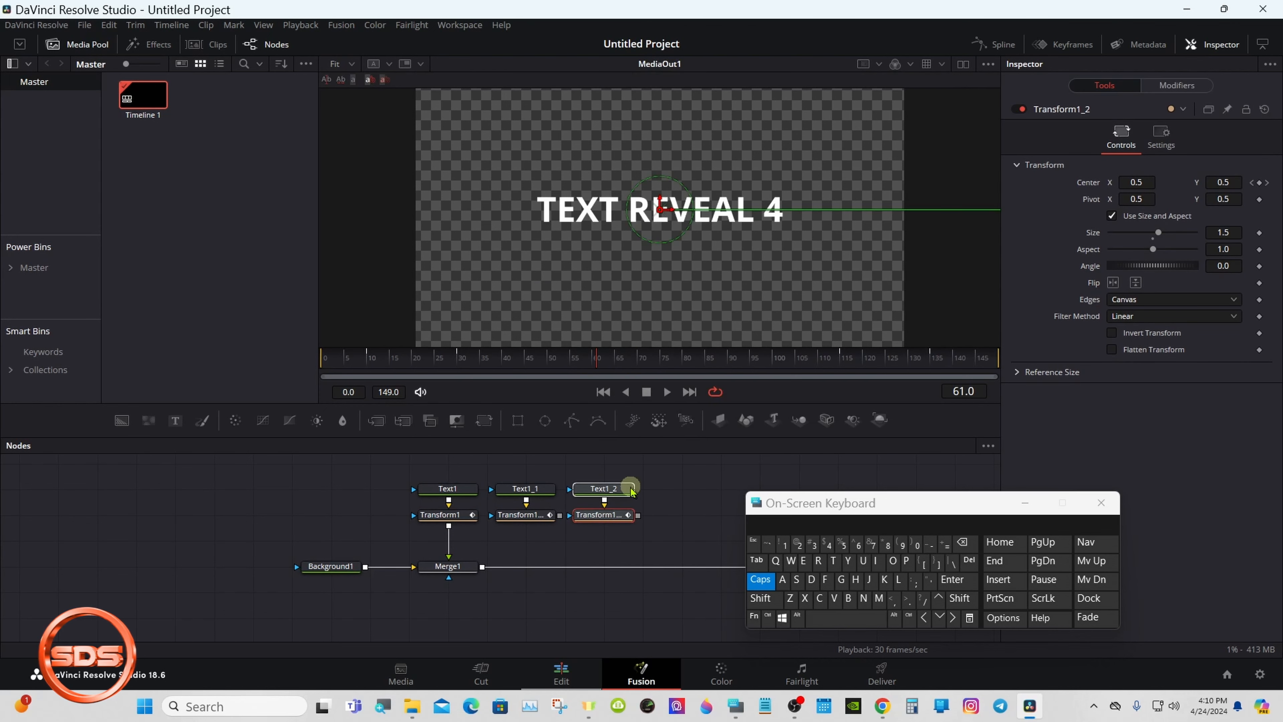
pyautogui.click(657, 493)
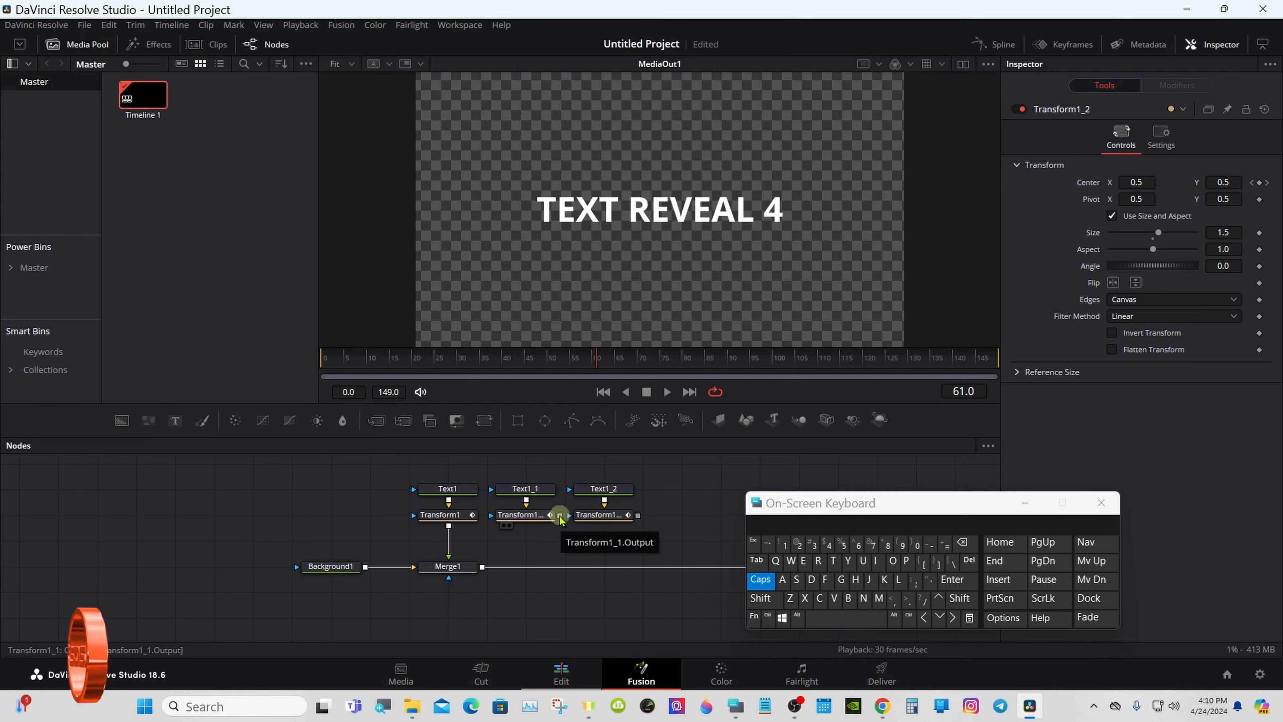
# Step: Merge the outputs of Transform1_1 and Transform1_2 into the chain after Merge1, each through its own merge node
pyautogui.moveTo(560, 515); pyautogui.dragTo(483, 567)
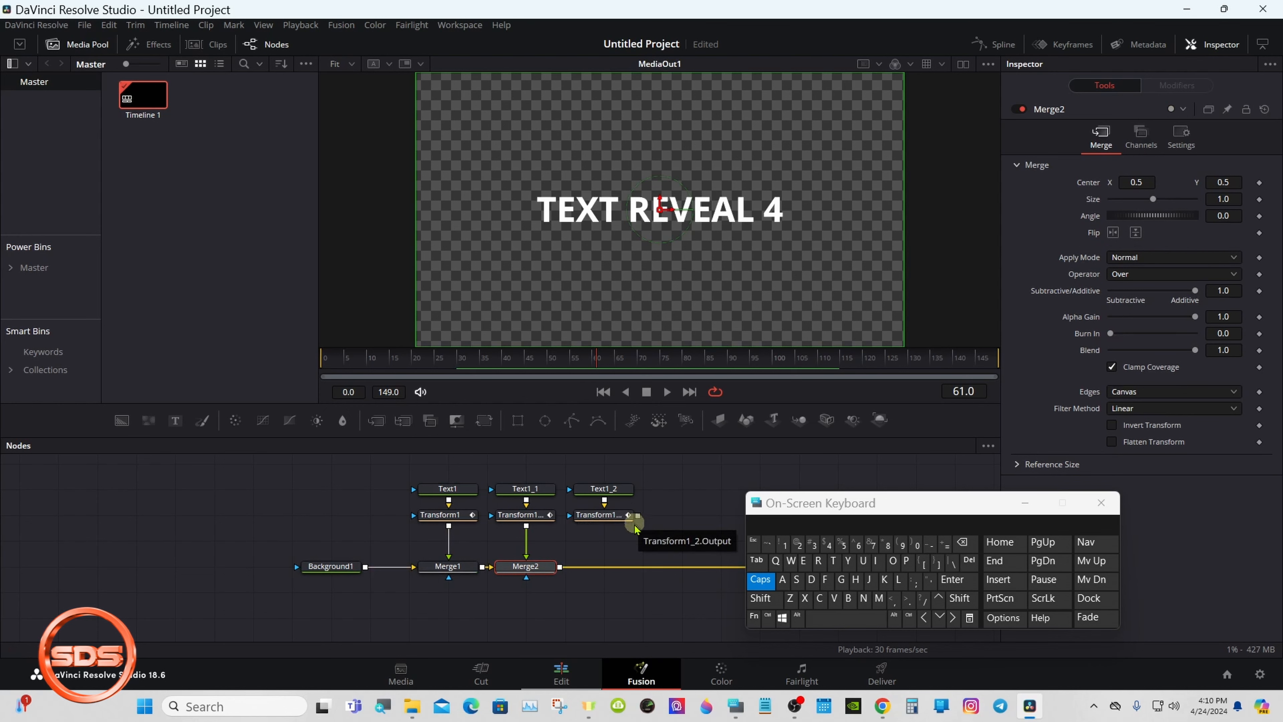
pyautogui.moveTo(638, 516); pyautogui.dragTo(560, 566)
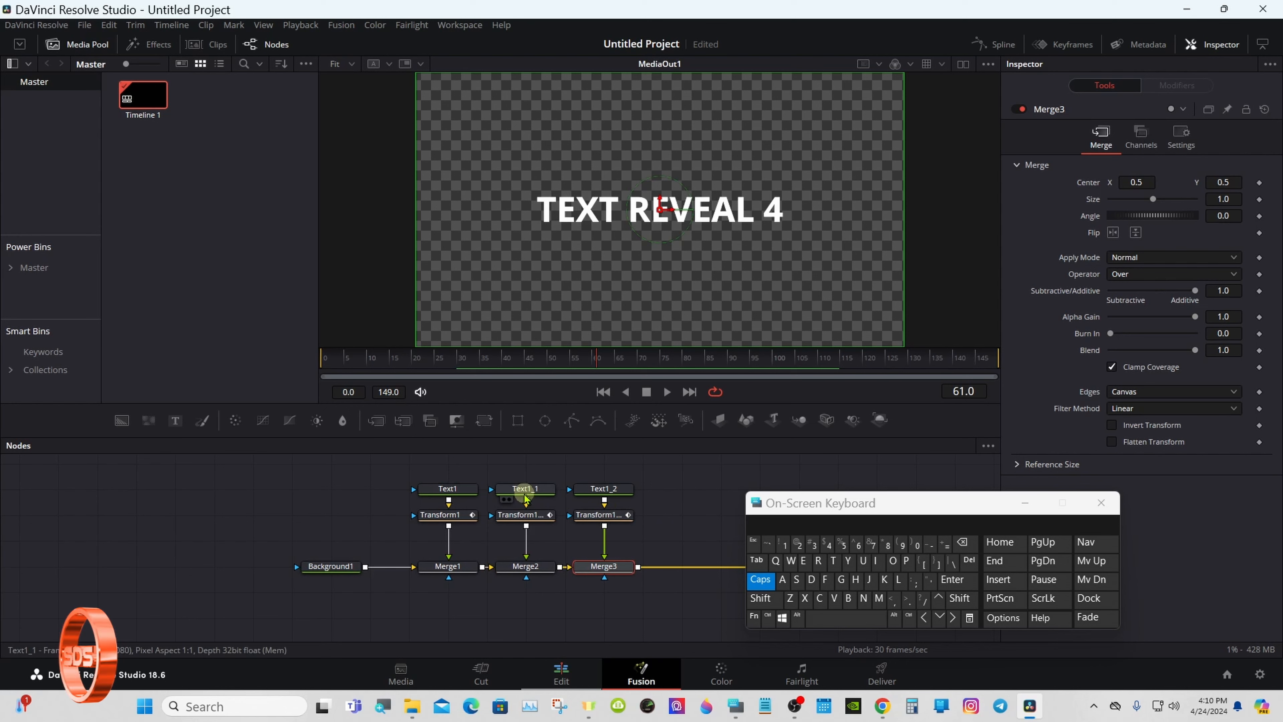
# Step: Insert an additional Transform node after Transform1 and another one after Transform1_2
pyautogui.click(452, 517)
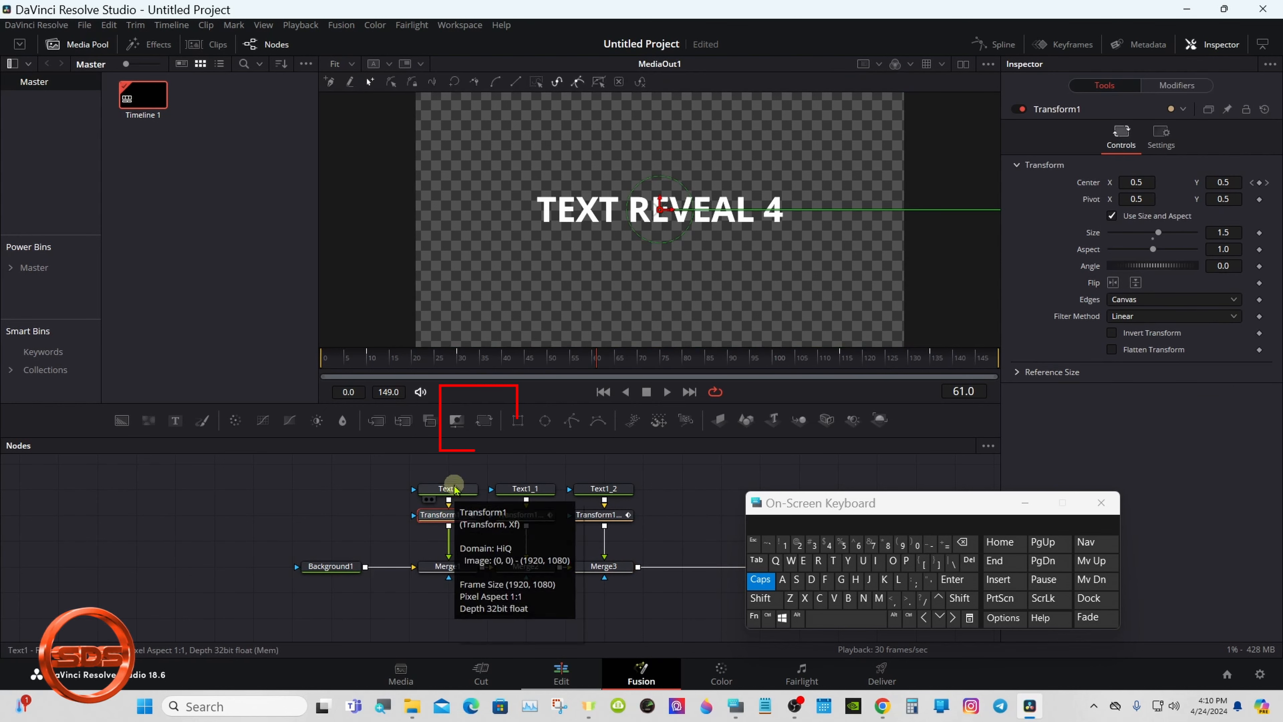
pyautogui.click(483, 421)
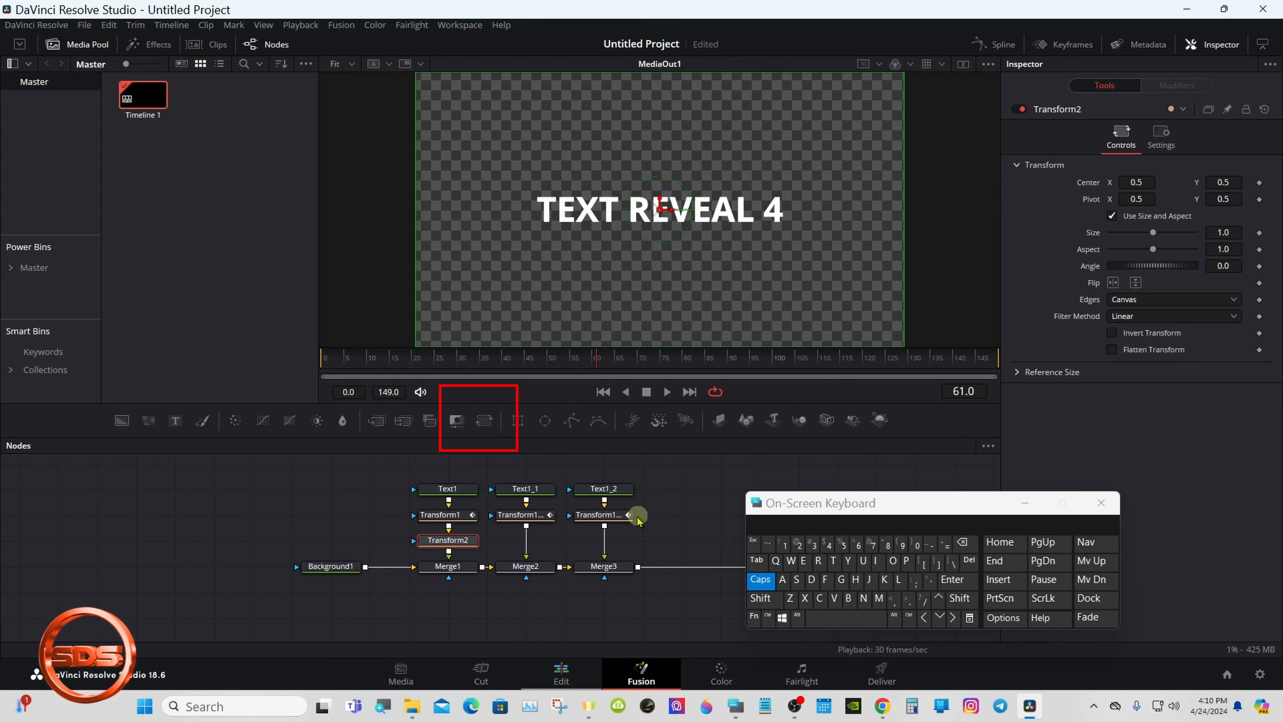
pyautogui.click(615, 518)
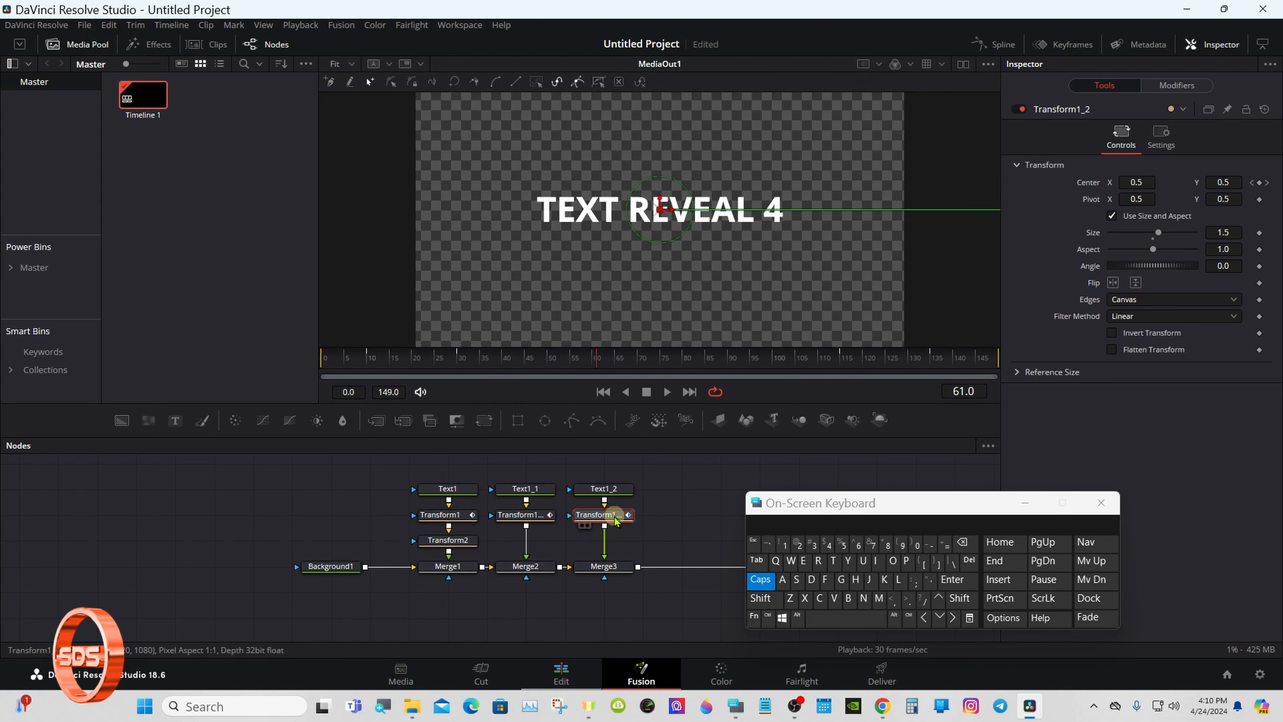
pyautogui.click(486, 422)
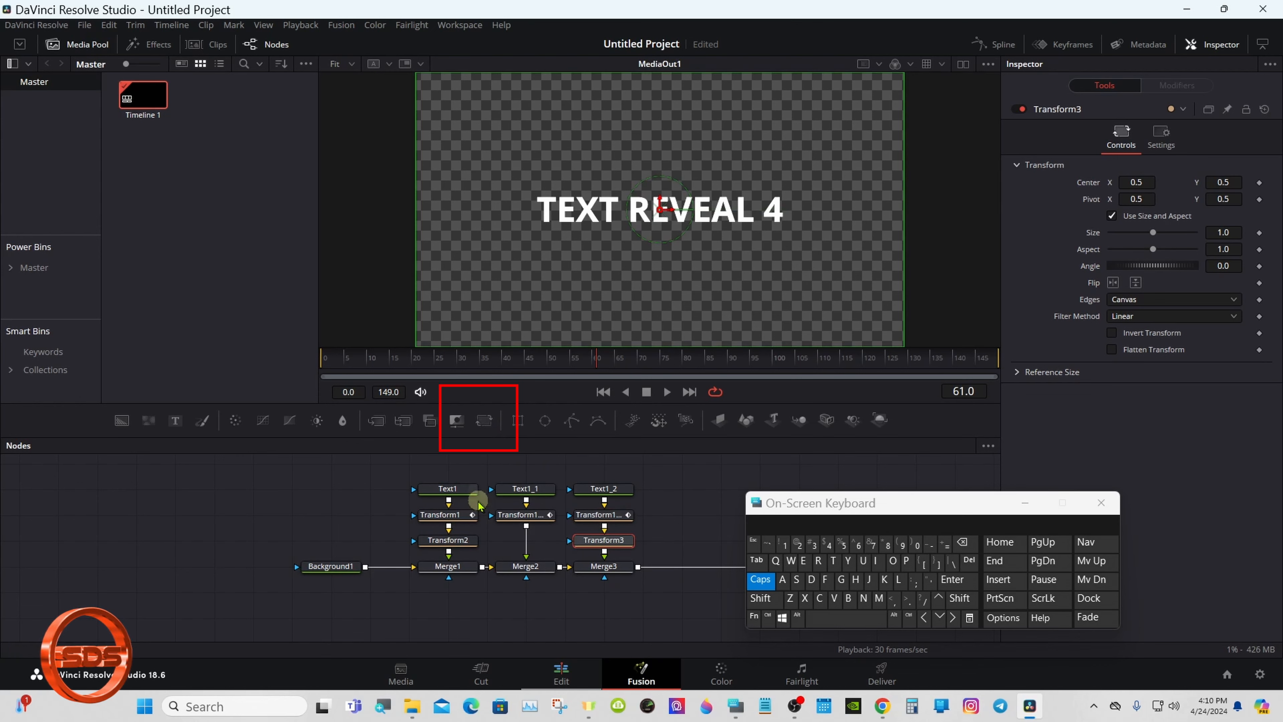
# Step: Set the Transform2 center Y to 0.65 to place its text line above the middle one
pyautogui.click(452, 549)
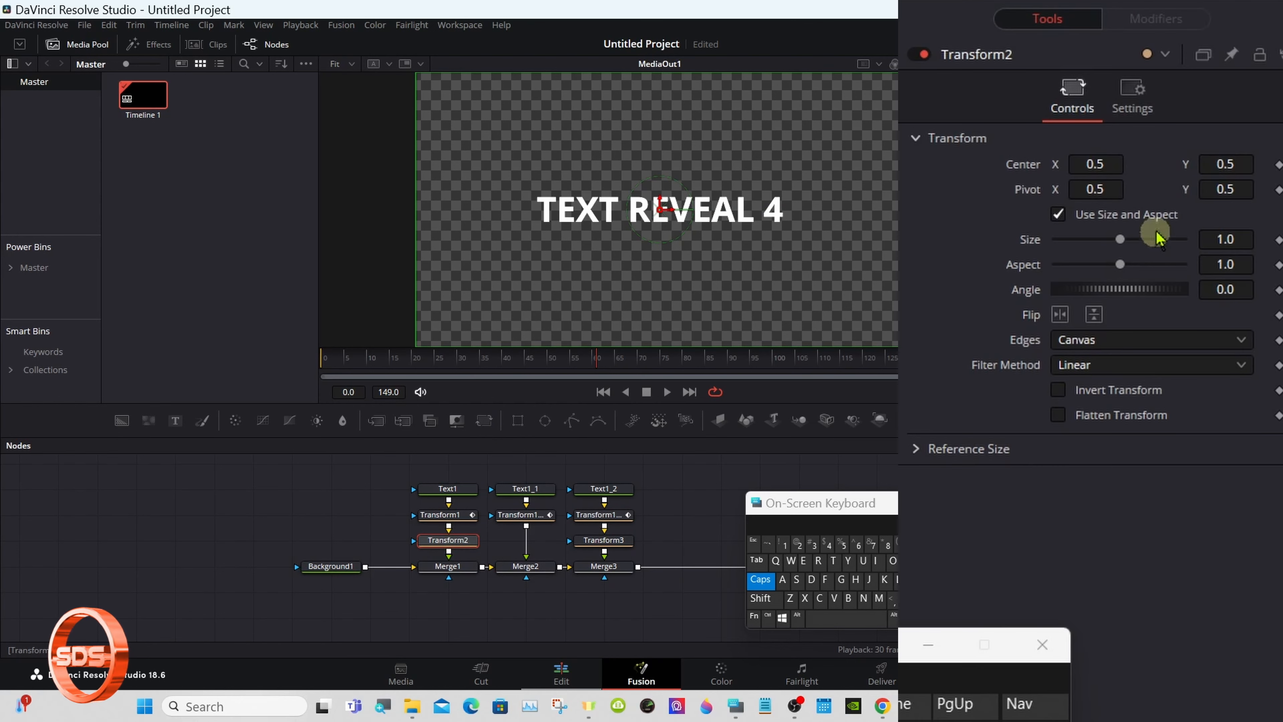
pyautogui.click(1219, 164)
pyautogui.write('0.508')
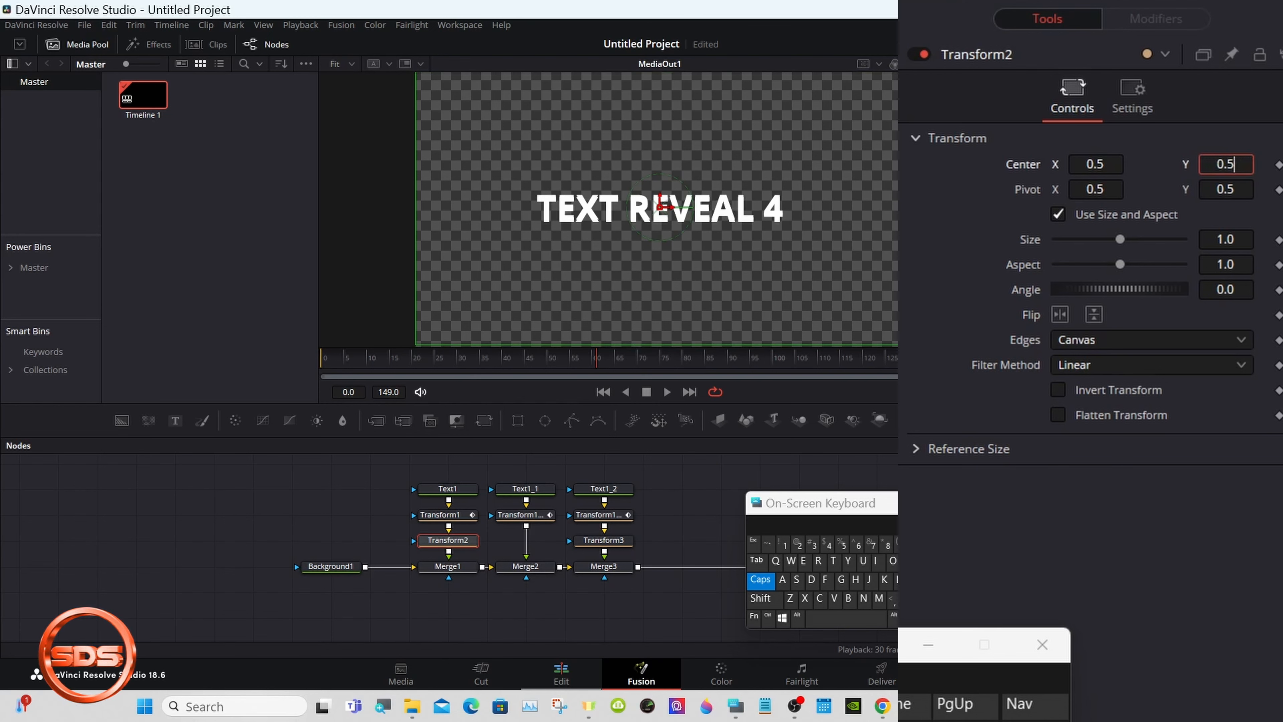
pyautogui.click(858, 545)
pyautogui.click(842, 544)
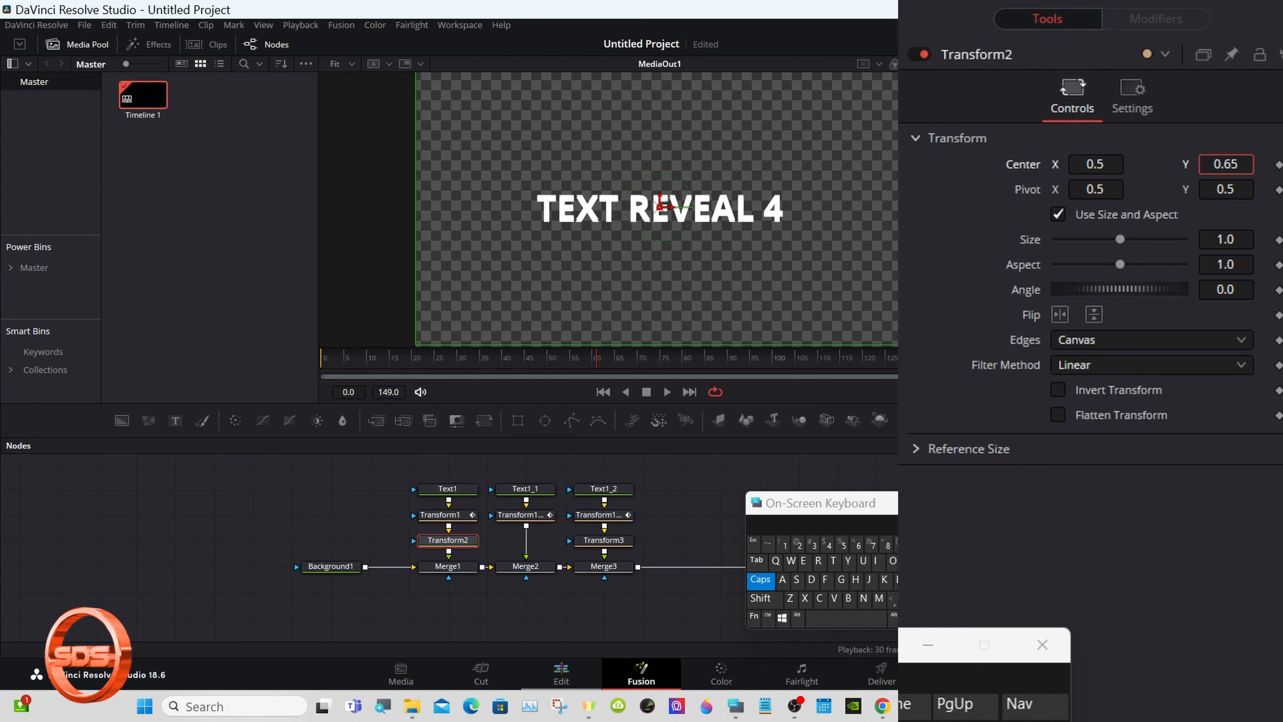
pyautogui.press('Tab')
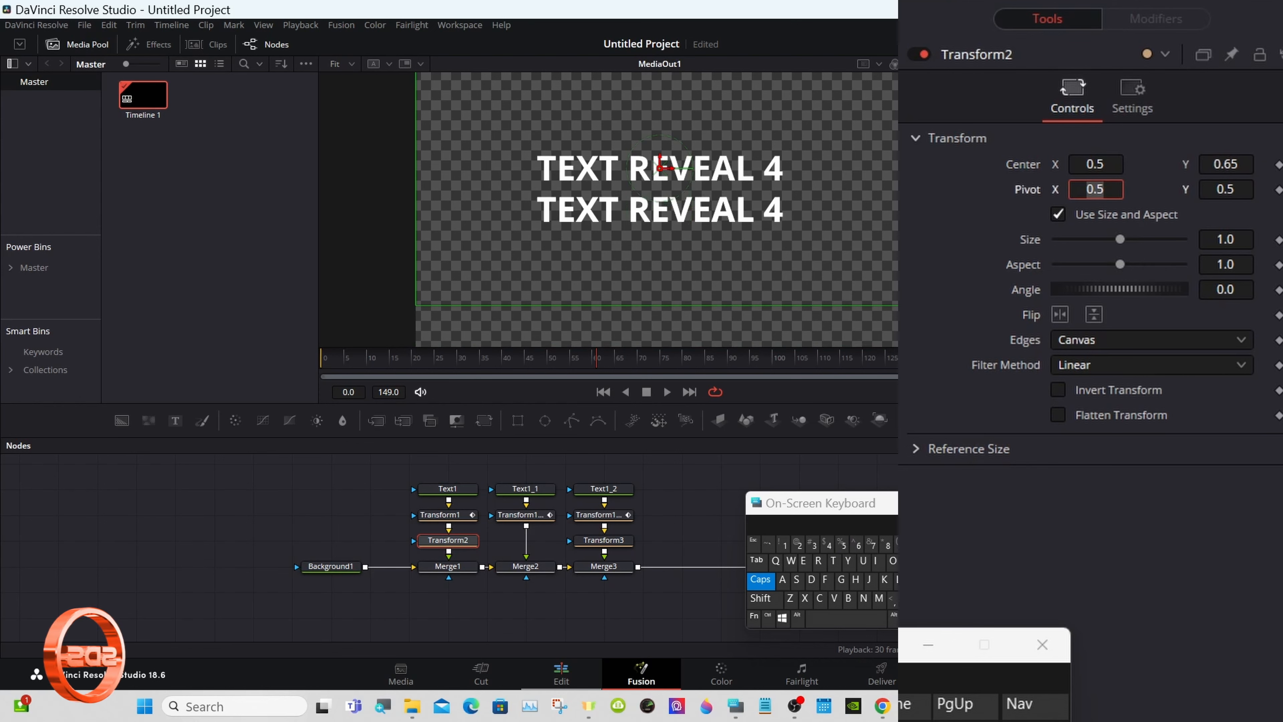
# Step: Set the Transform3 center Y to 0.35 to place its text line below the middle one
pyautogui.click(595, 544)
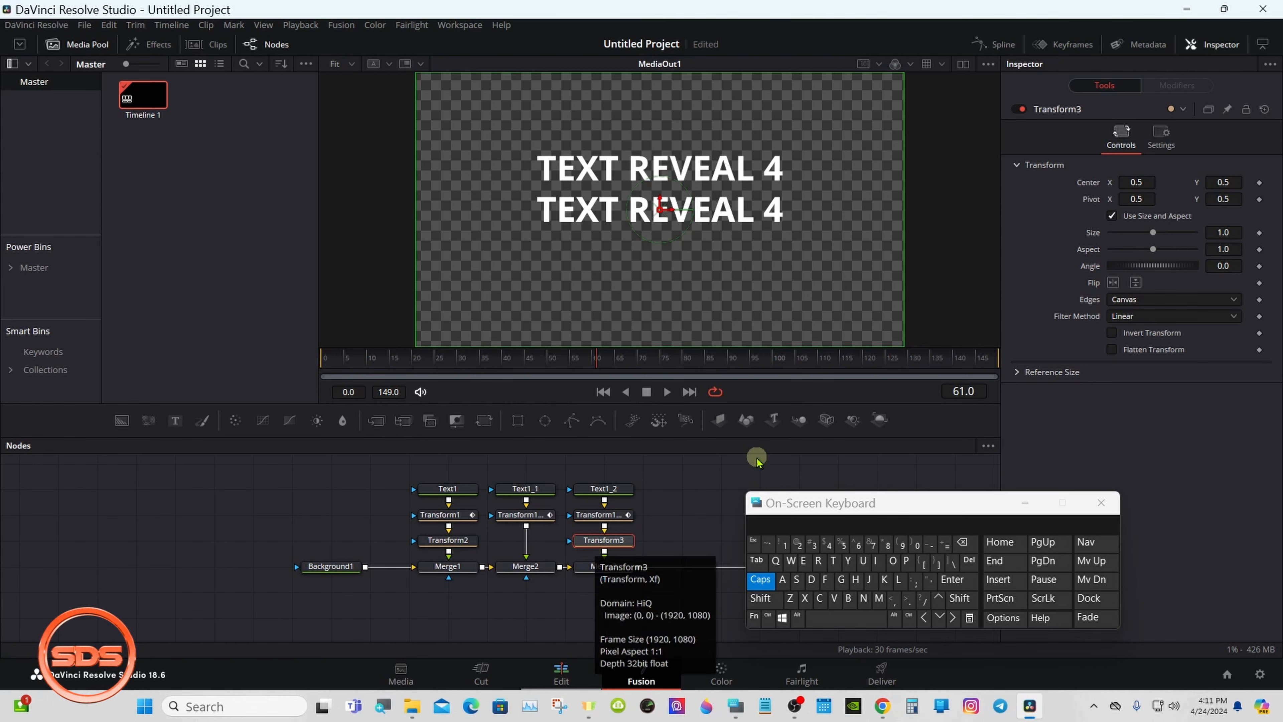
pyautogui.click(1233, 162)
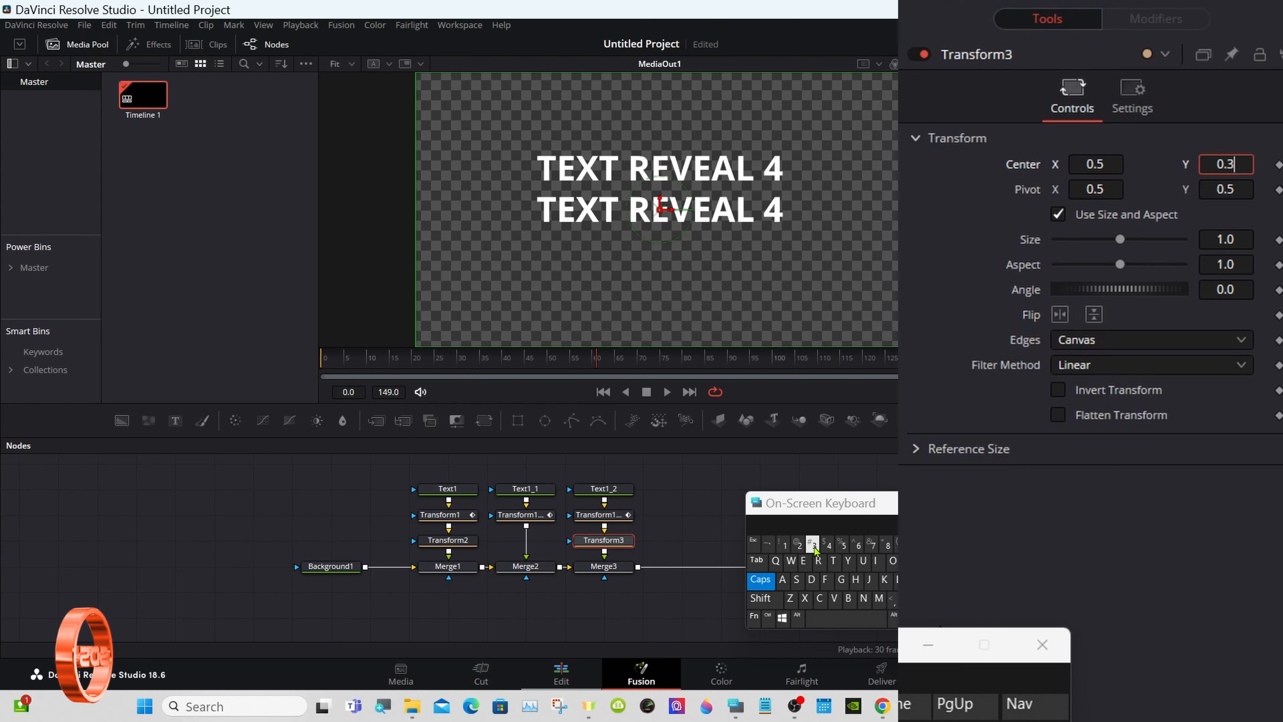
pyautogui.click(842, 546)
pyautogui.press('Tab')
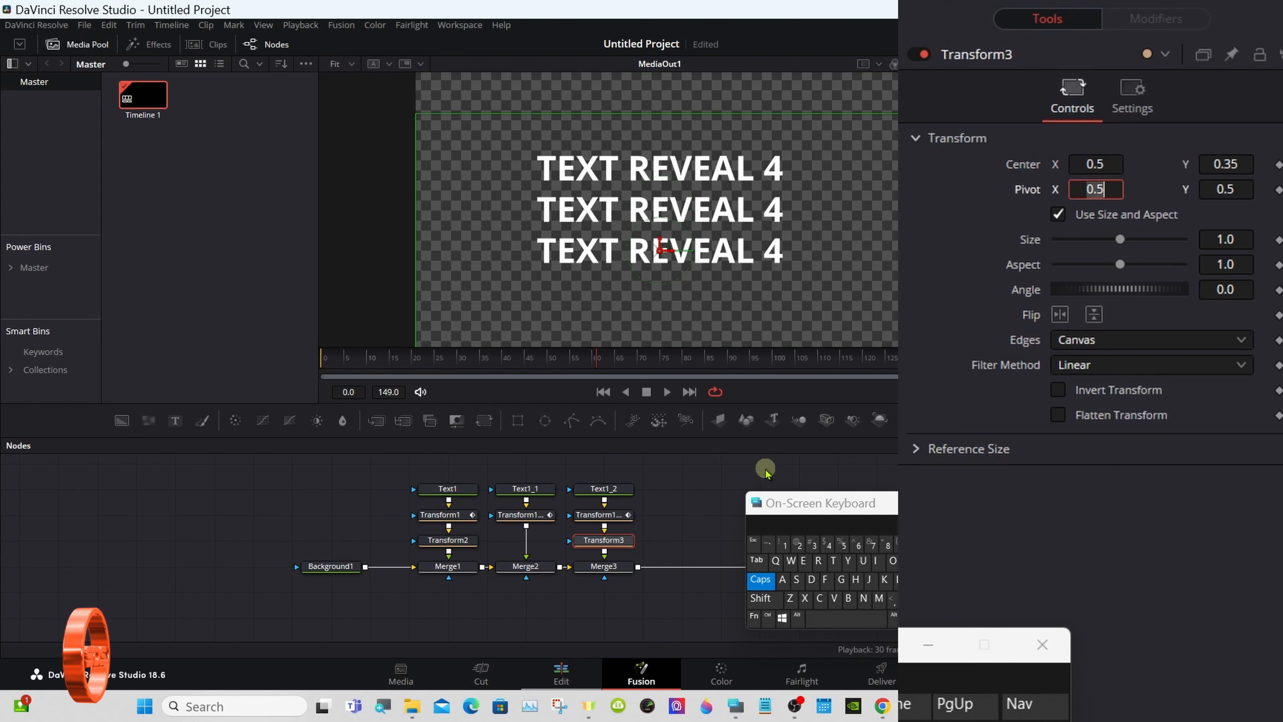
pyautogui.click(720, 470)
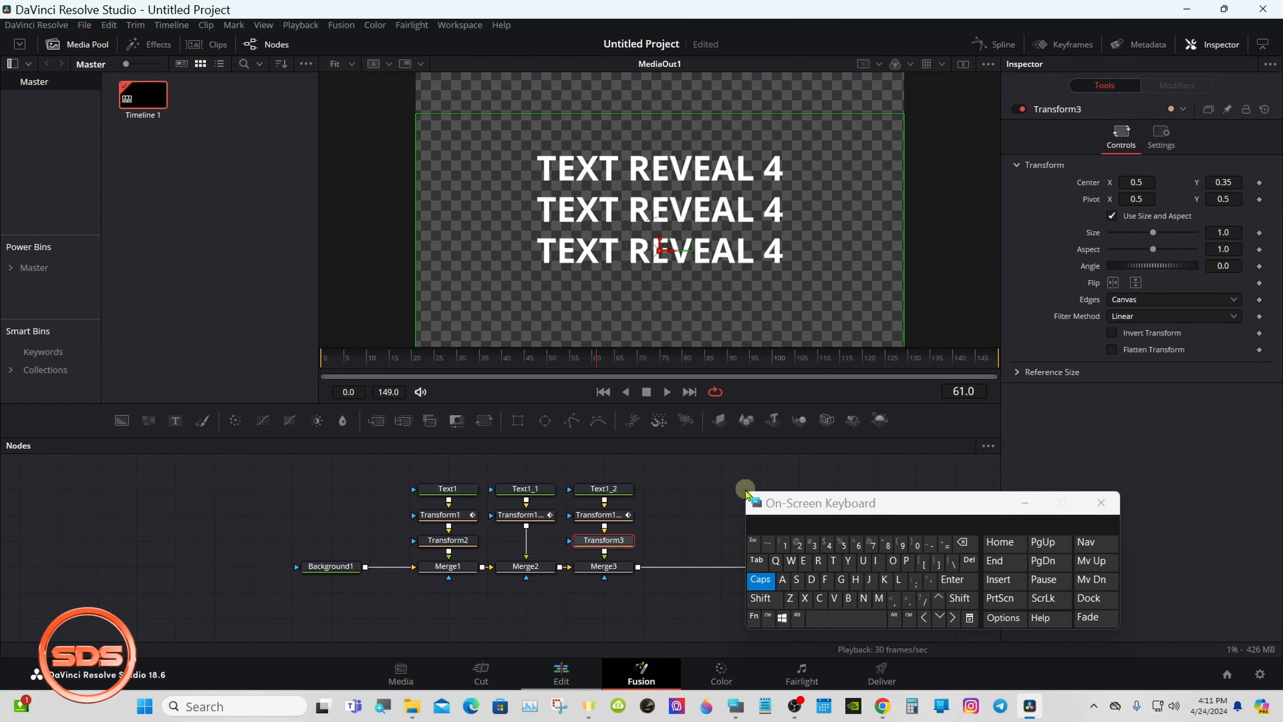
# Step: Scrub between frames 15 and 38 to review how the three text lines slide in
pyautogui.moveTo(748, 501); pyautogui.dragTo(808, 502)
pyautogui.moveTo(592, 364); pyautogui.dragTo(394, 364)
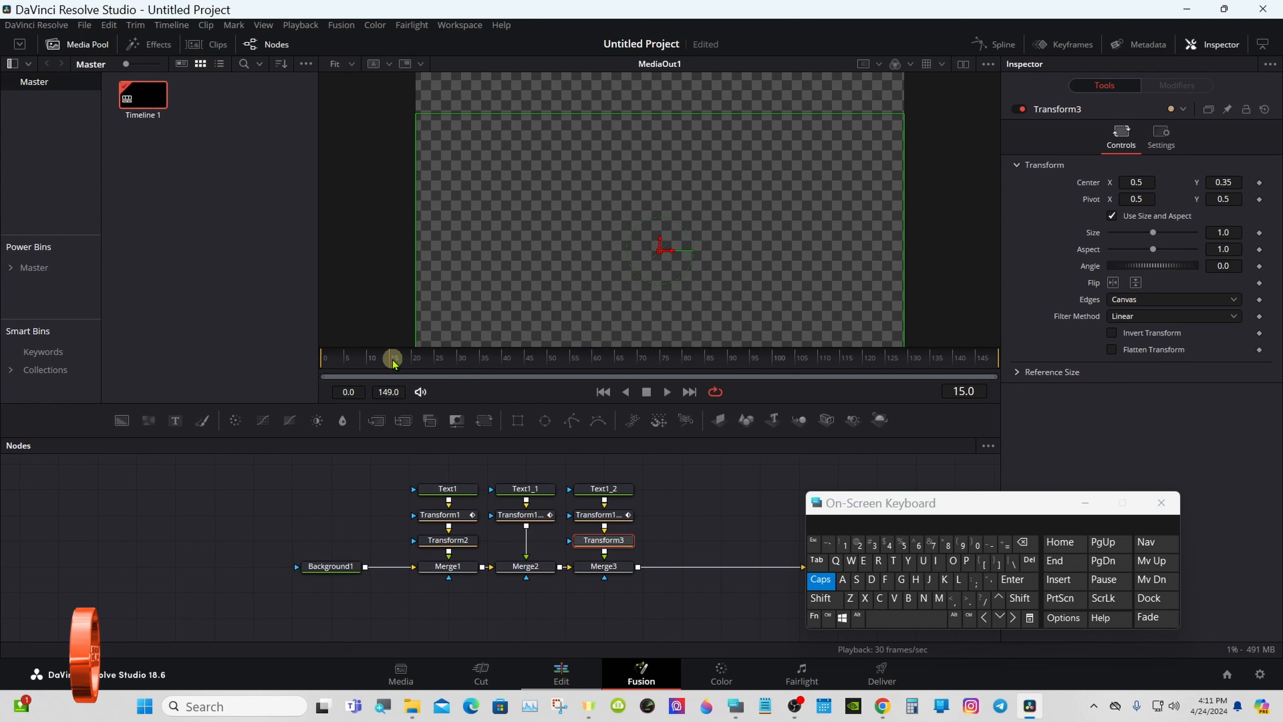
pyautogui.moveTo(395, 364); pyautogui.dragTo(495, 355)
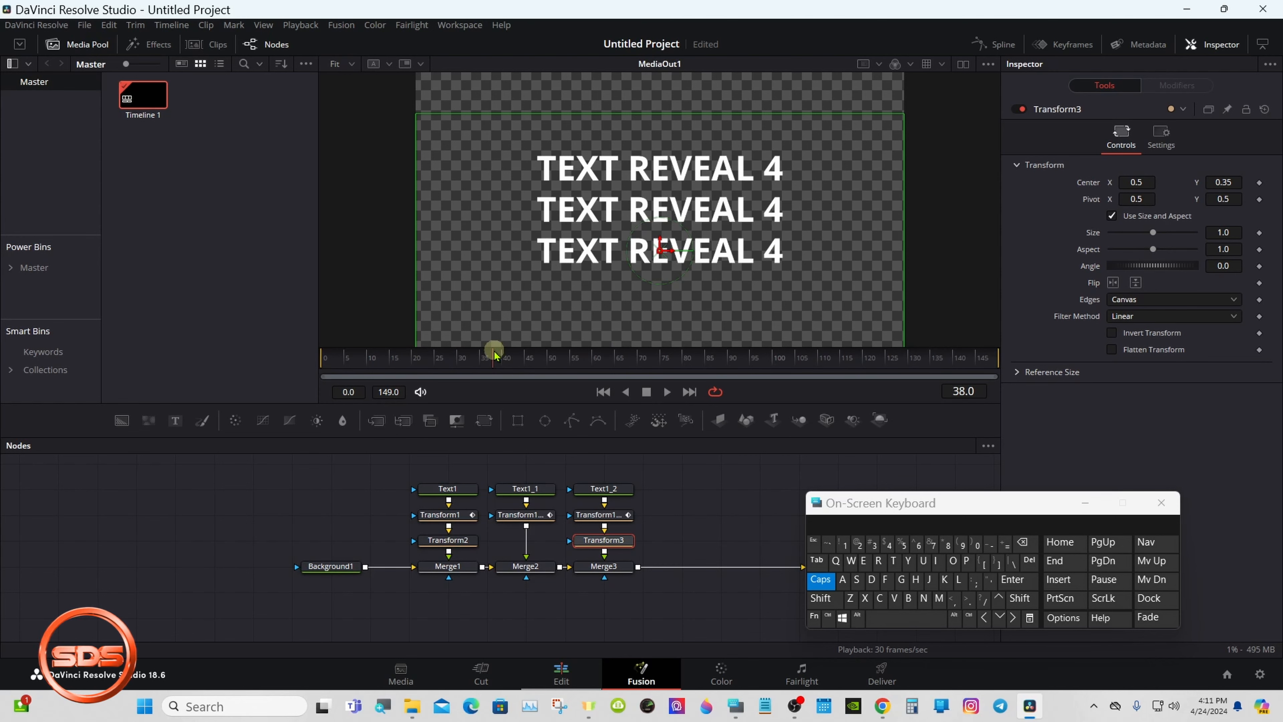
pyautogui.click(692, 520)
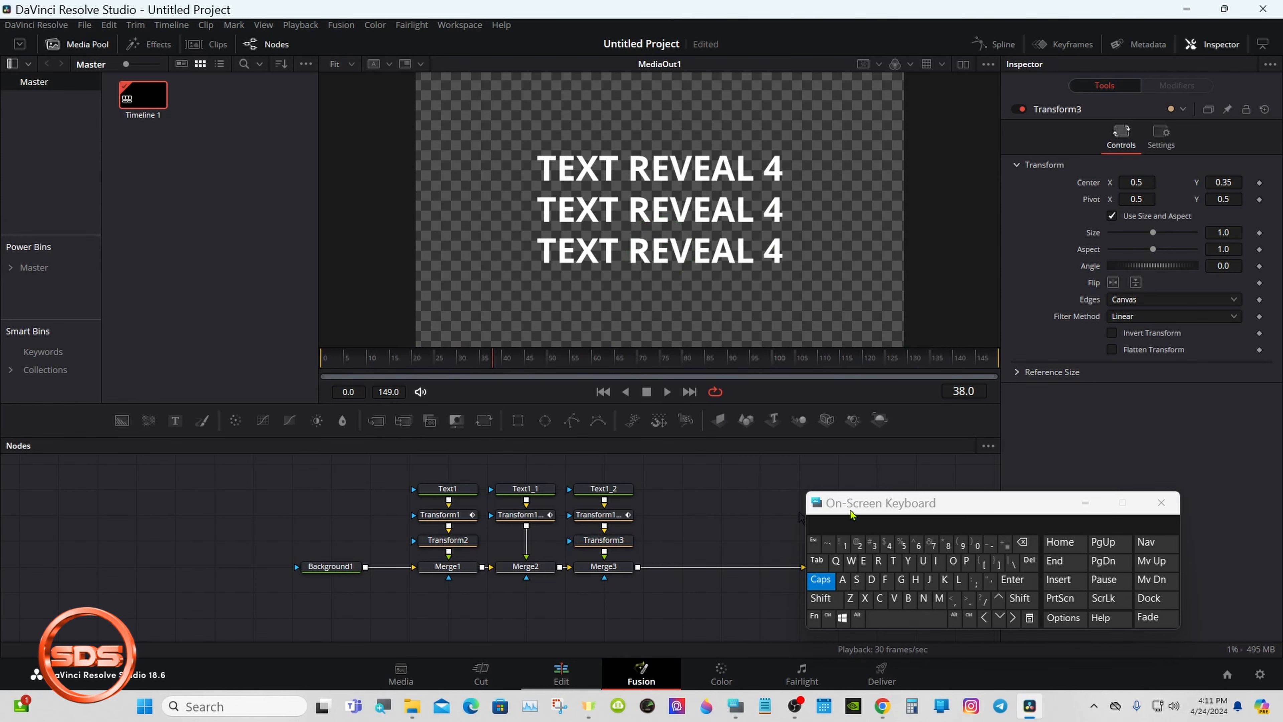
# Step: Select Transform1, Transform1_1 and Transform1_2, and show their keyframes in an enlarged Keyframes editor zoomed to fit
pyautogui.moveTo(859, 505); pyautogui.dragTo(202, 508)
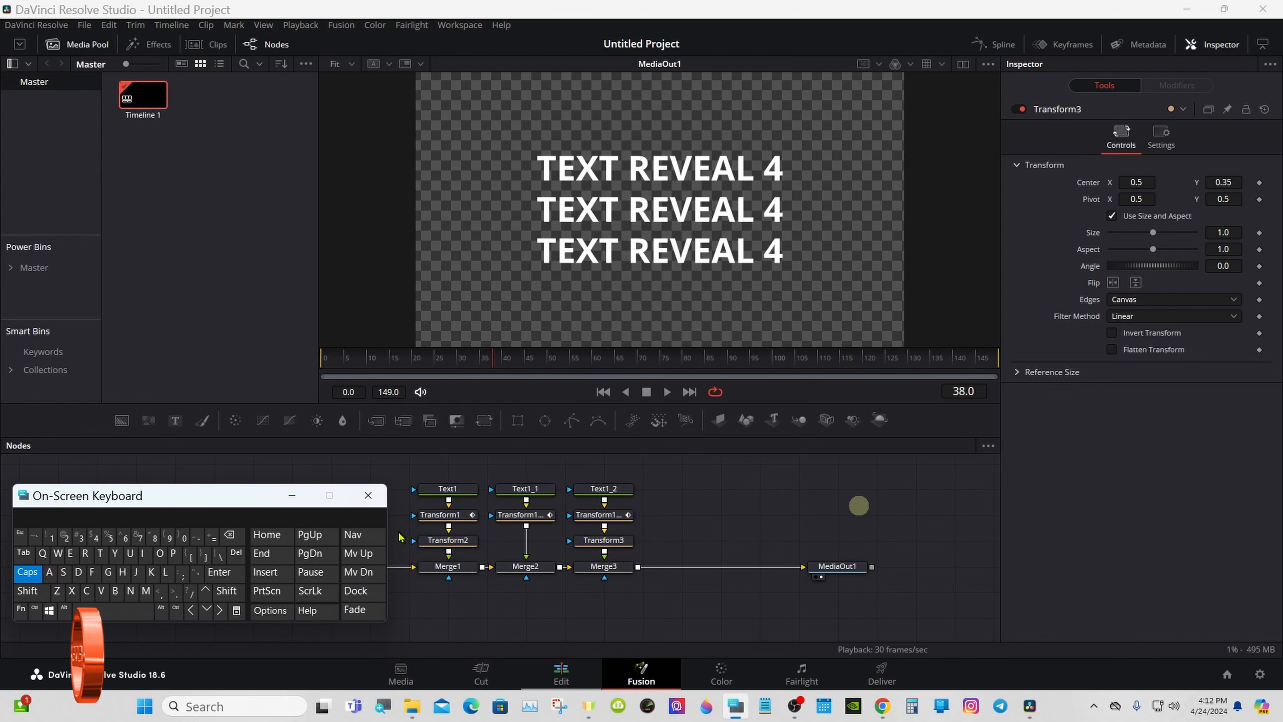
pyautogui.moveTo(398, 507); pyautogui.dragTo(646, 532)
pyautogui.moveTo(237, 499); pyautogui.dragTo(184, 499)
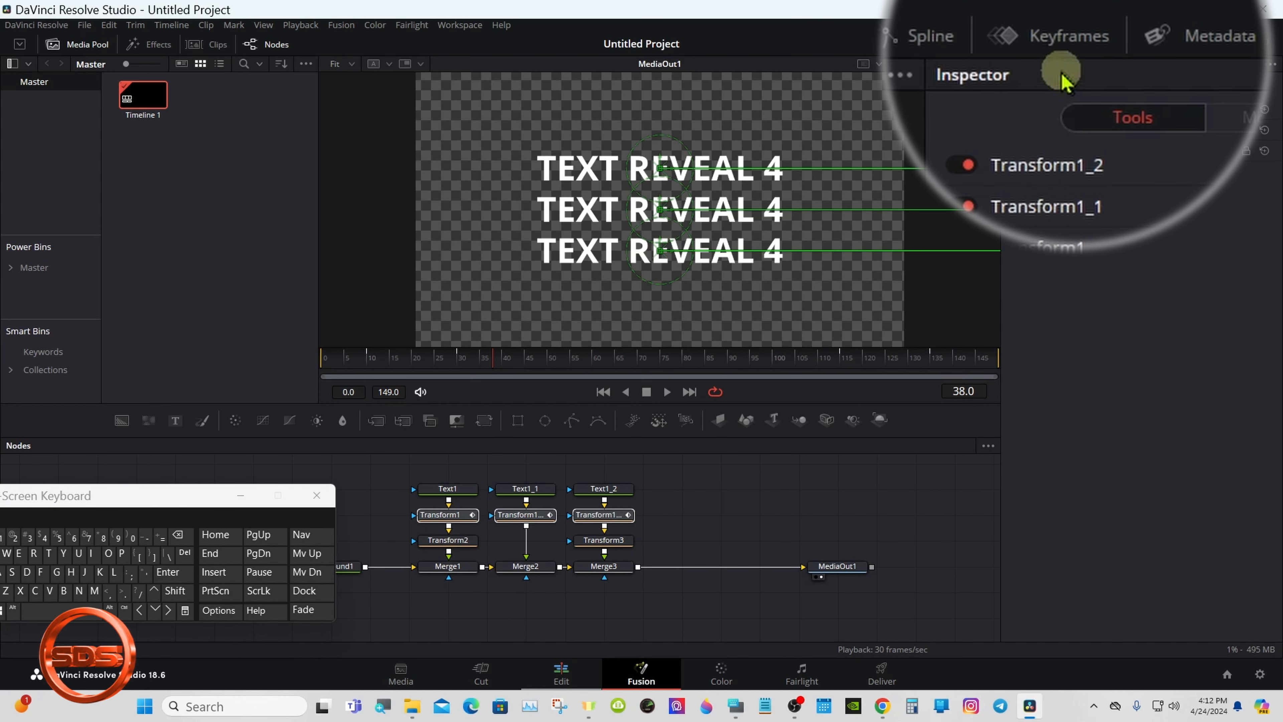
pyautogui.click(1061, 45)
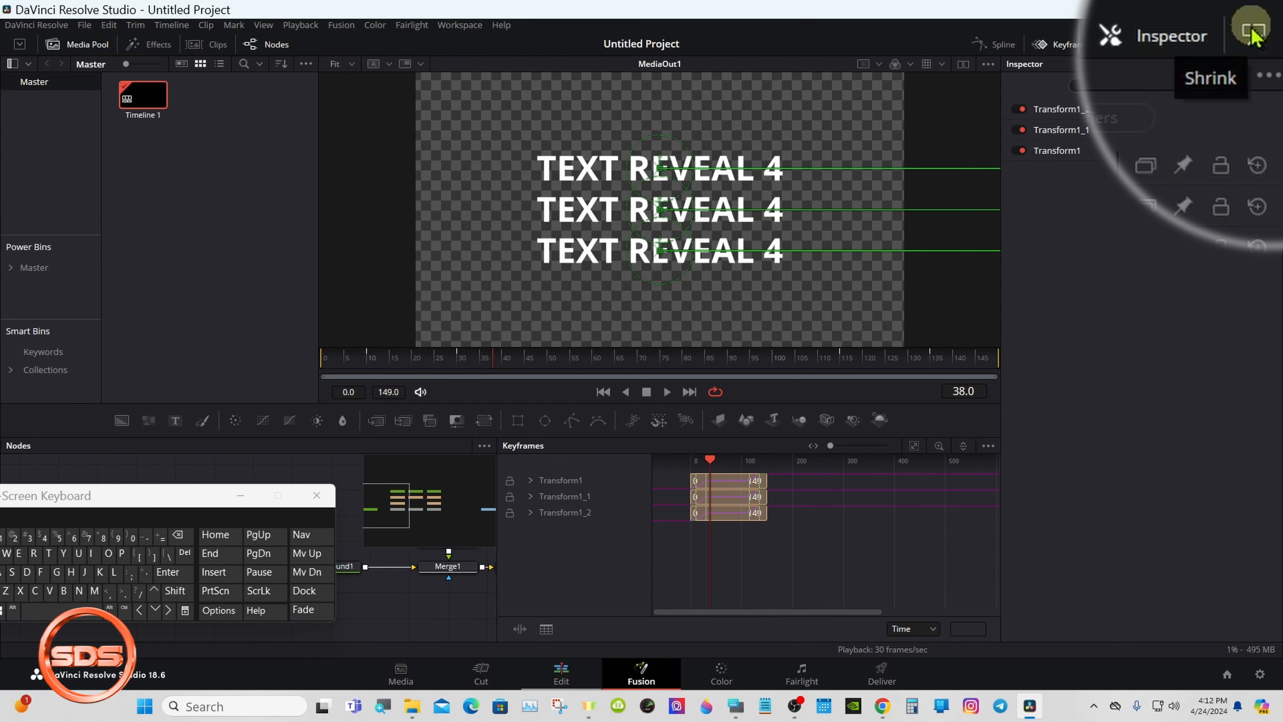
pyautogui.click(1263, 44)
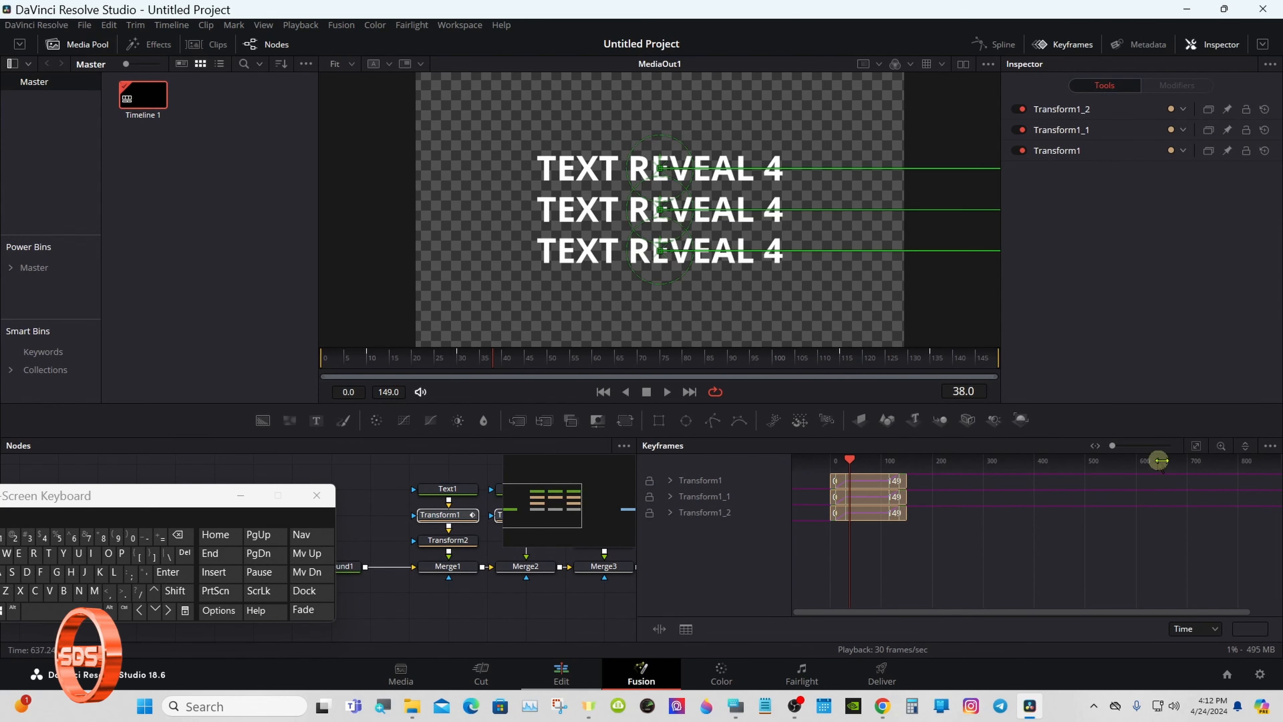
pyautogui.click(1196, 445)
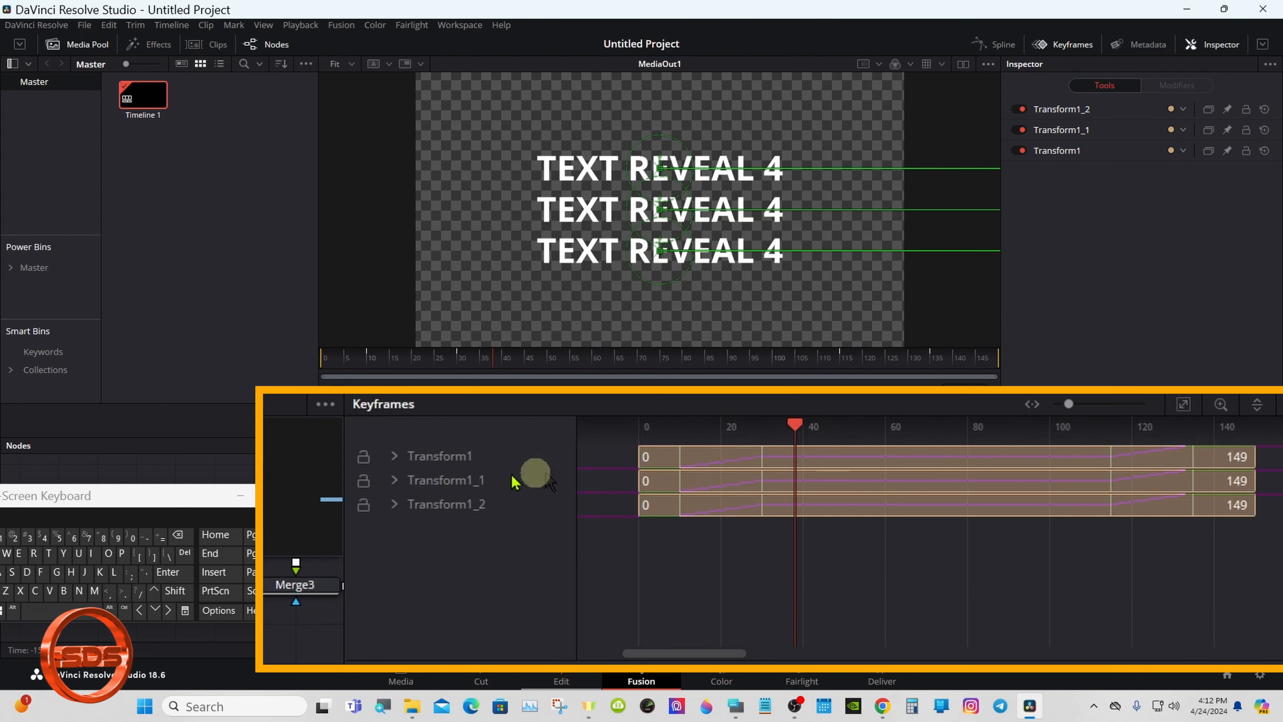
# Step: Expand the Transform1_1 and Transform1_2 center tracks, and shift all four Transform1_1 center keyframes forward by about 2 frames
pyautogui.click(670, 498)
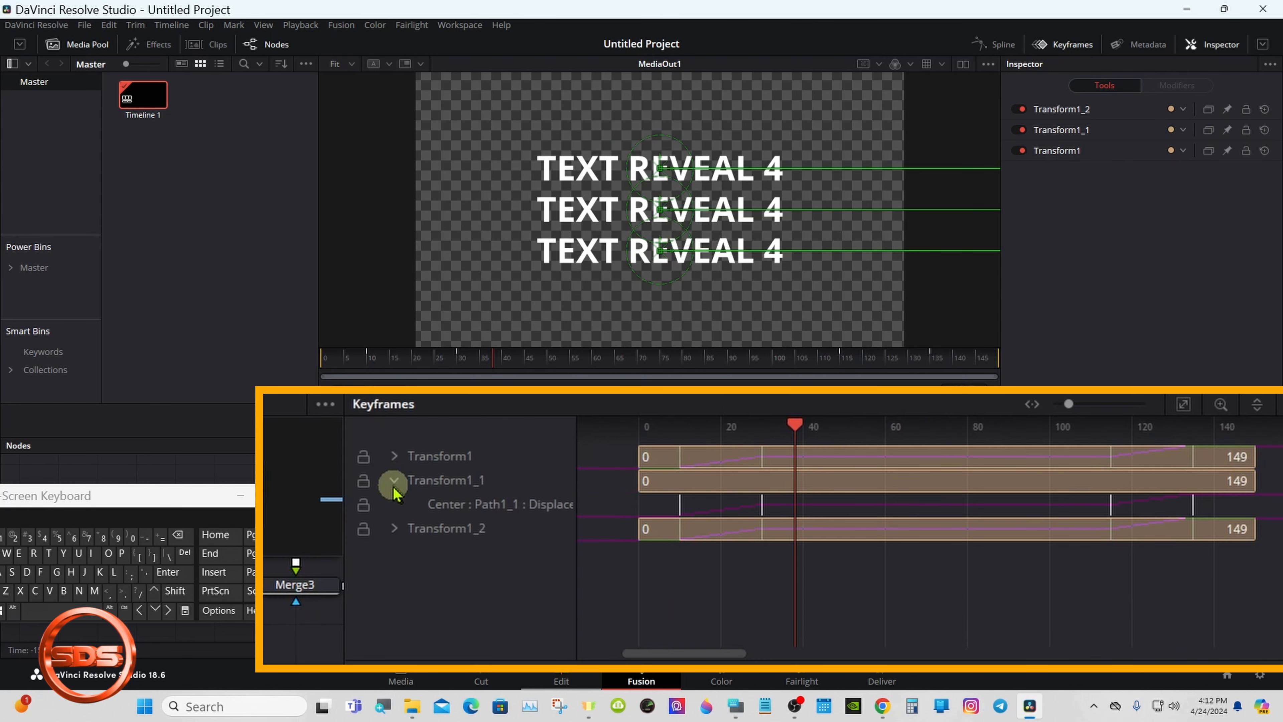
pyautogui.click(394, 527)
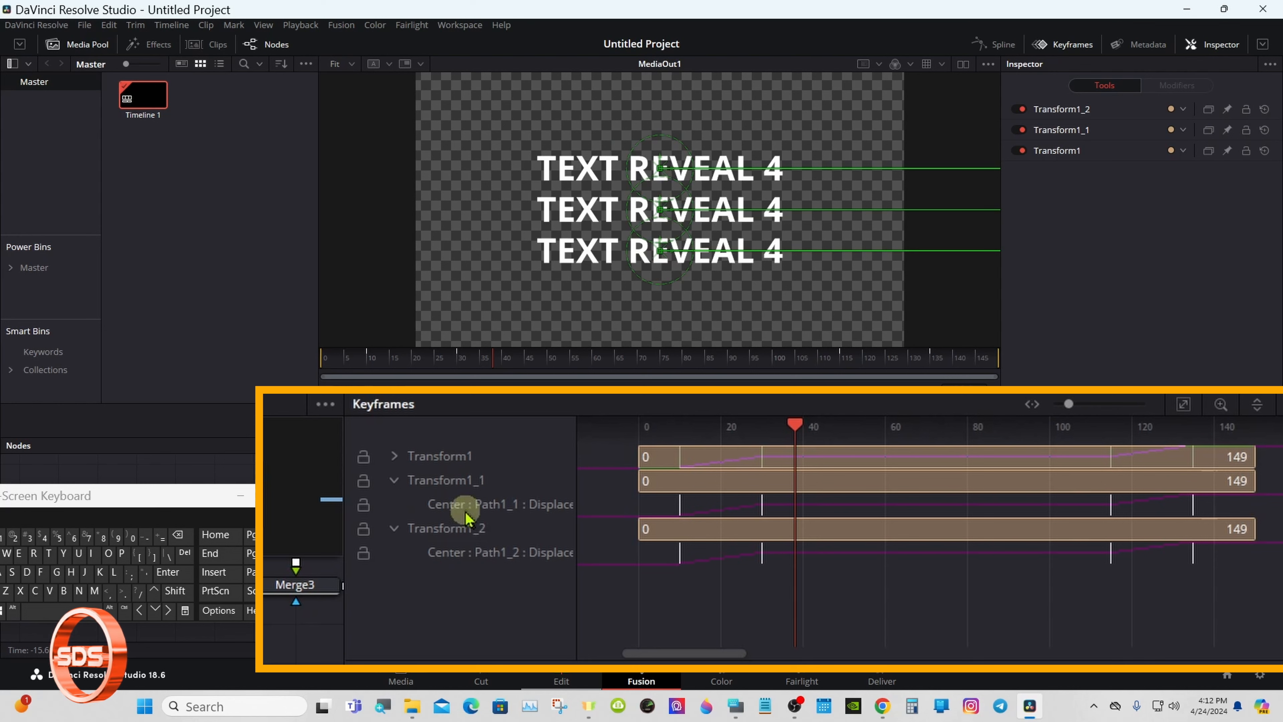
pyautogui.moveTo(656, 501); pyautogui.dragTo(1227, 512)
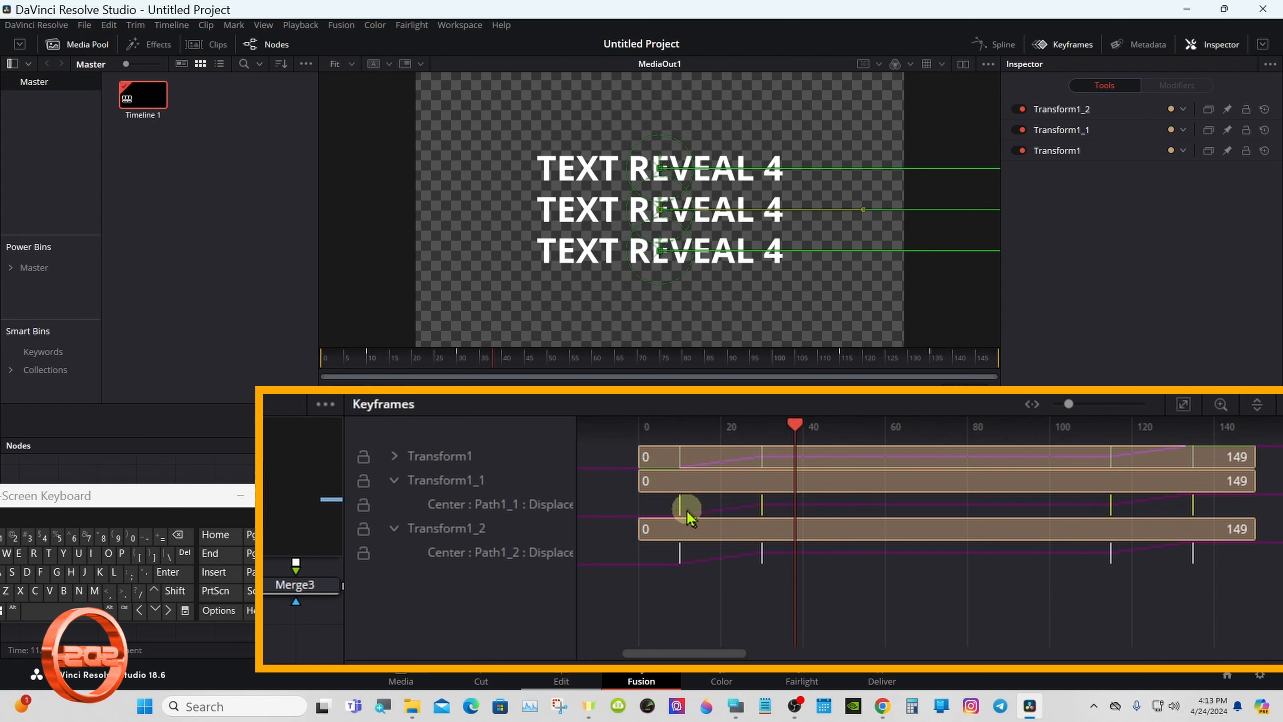
pyautogui.moveTo(680, 510); pyautogui.dragTo(691, 506)
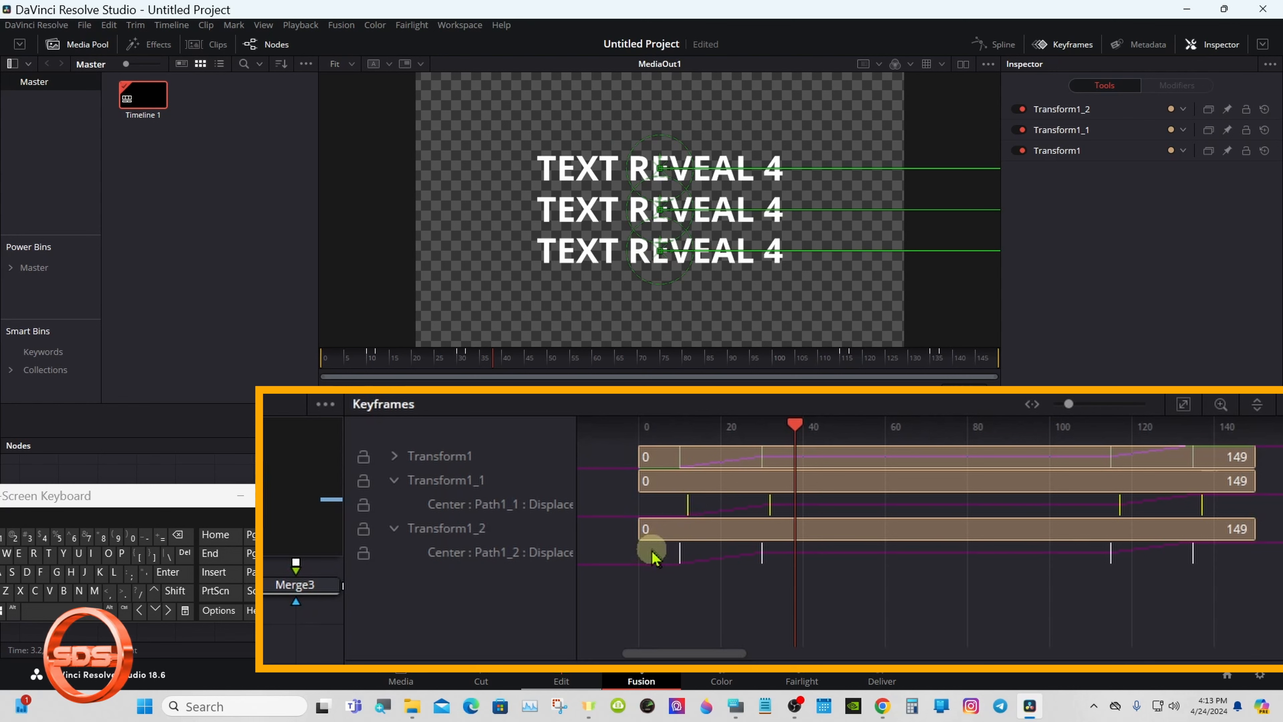
# Step: Shift all four Transform1_2 center keyframes forward by about 4 frames, collapse the expanded tracks and close the Keyframes editor
pyautogui.moveTo(653, 554); pyautogui.dragTo(1233, 561)
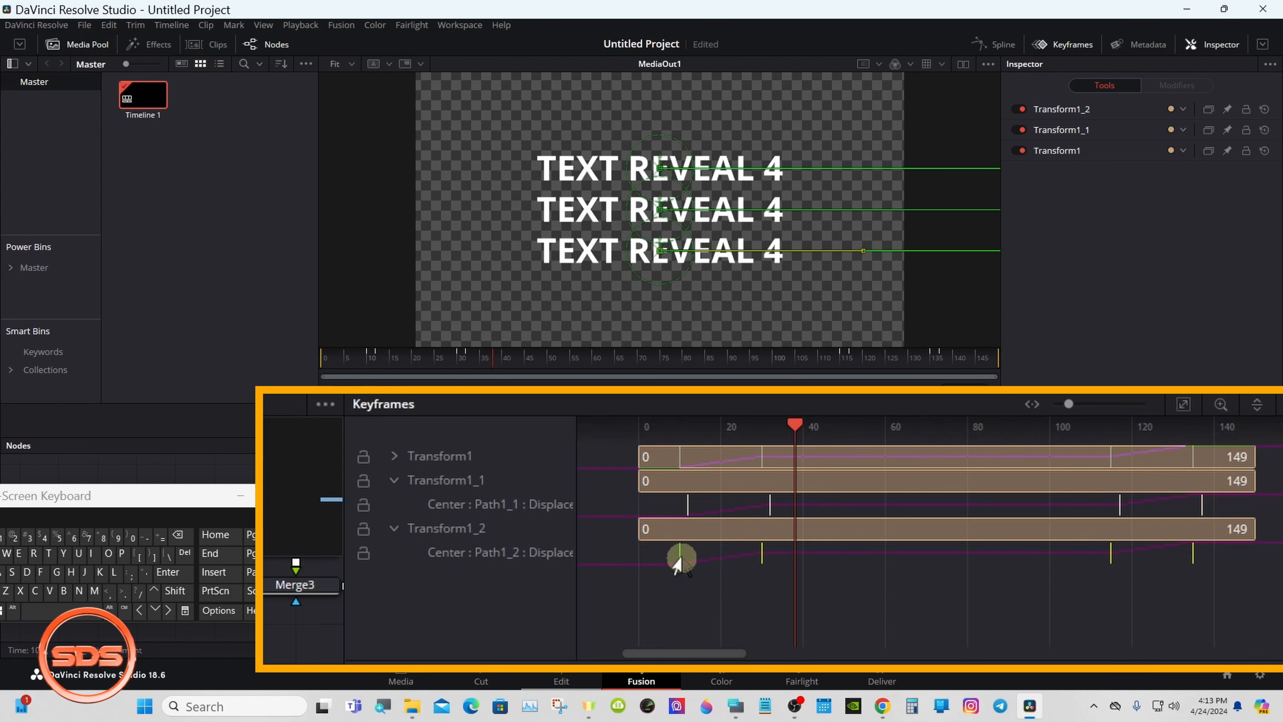
pyautogui.moveTo(677, 561); pyautogui.dragTo(700, 564)
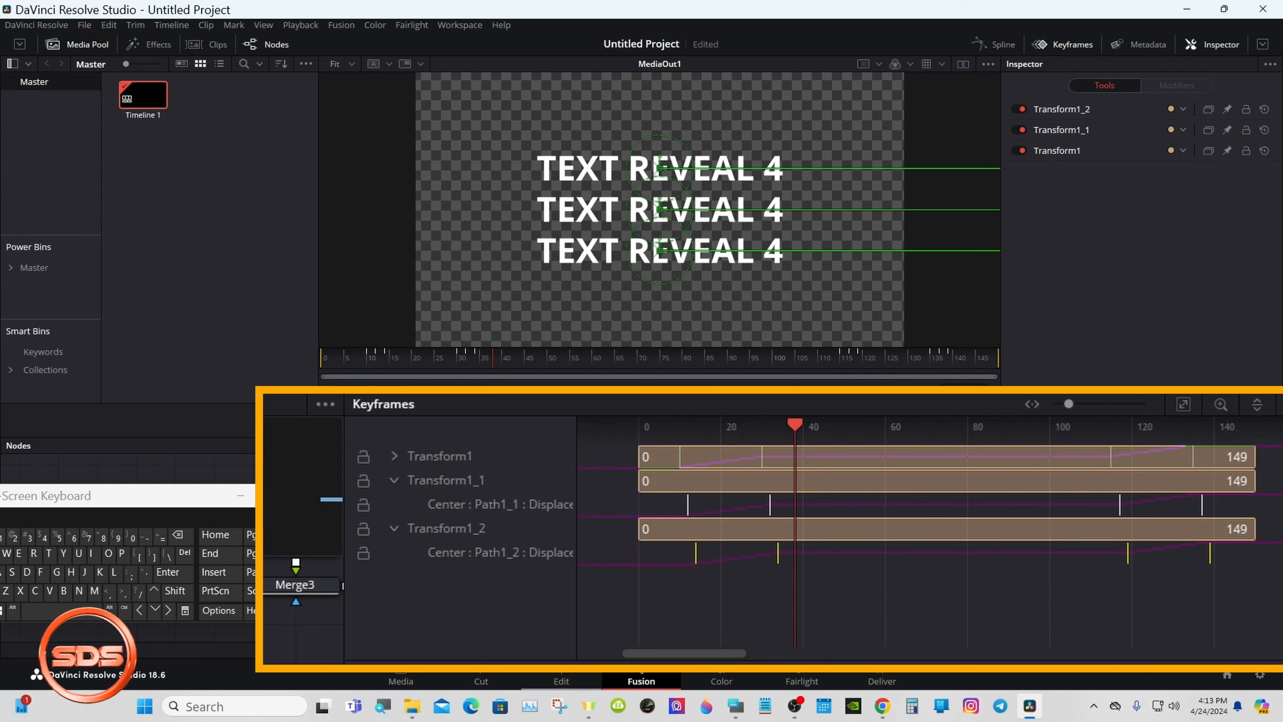
pyautogui.click(393, 483)
pyautogui.click(395, 506)
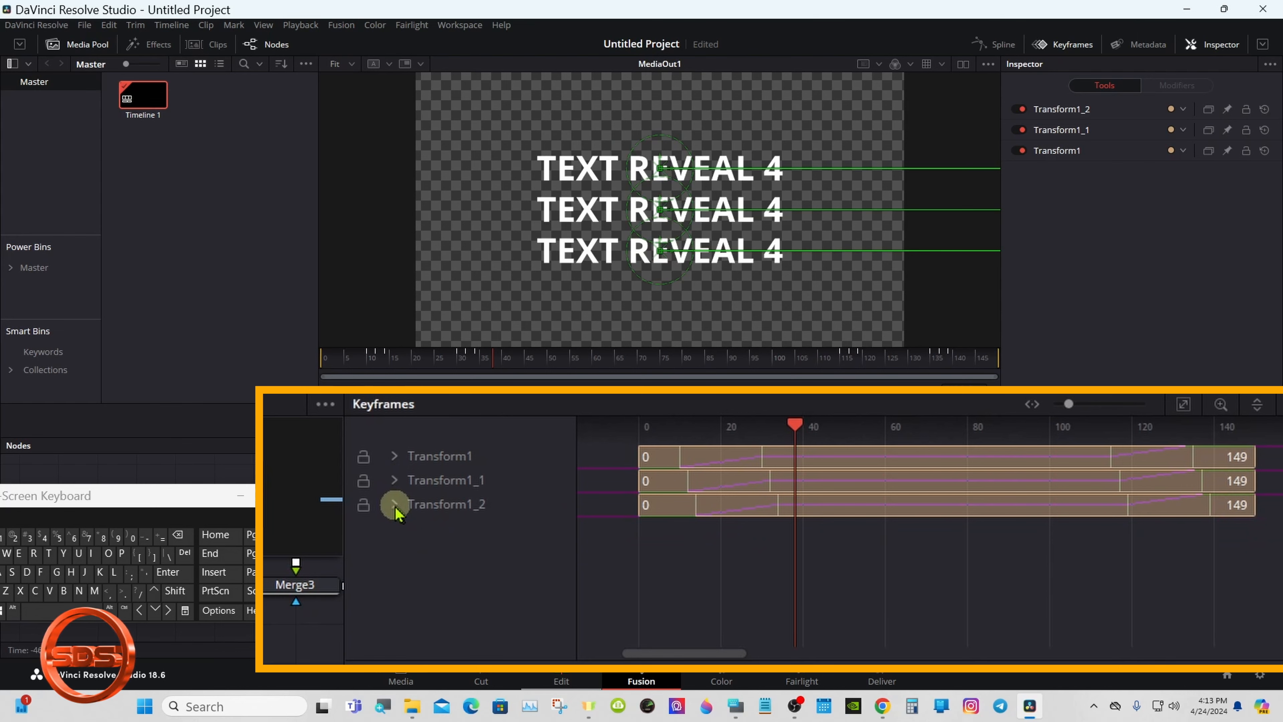
pyautogui.click(1066, 47)
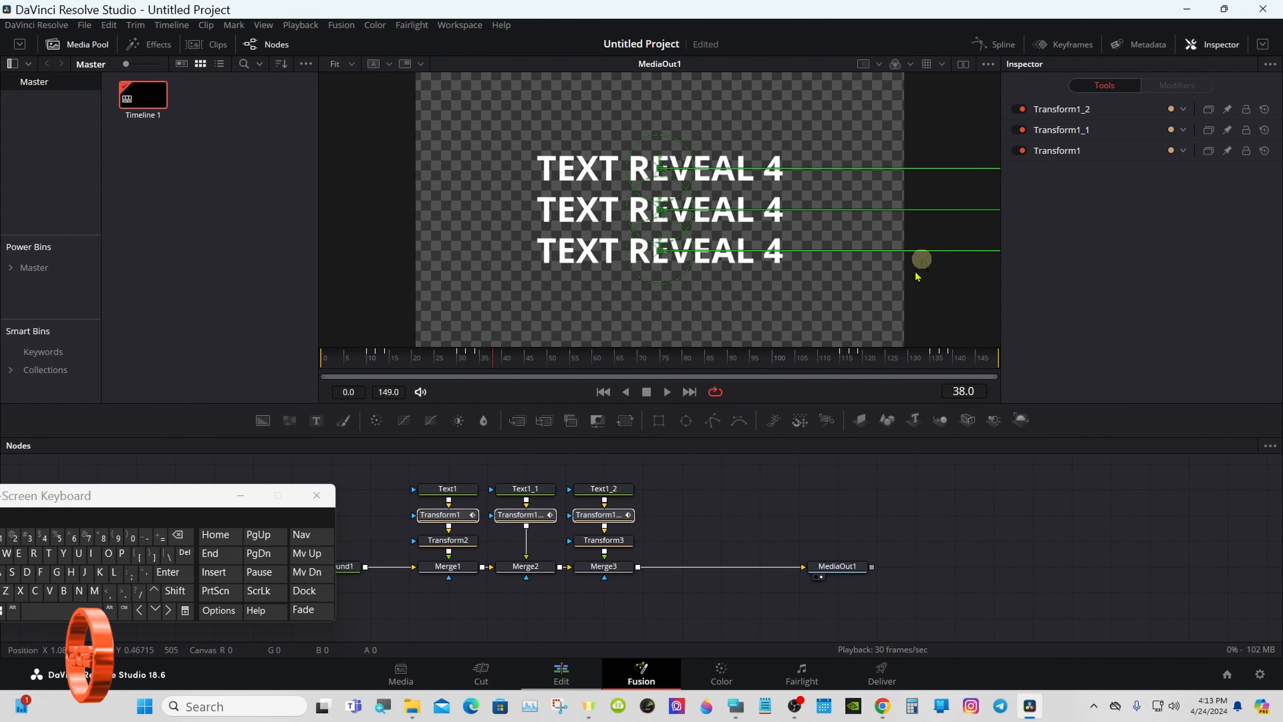
# Step: Deselect the nodes and play the composition from frame 0 to review the staggered text lines
pyautogui.click(721, 493)
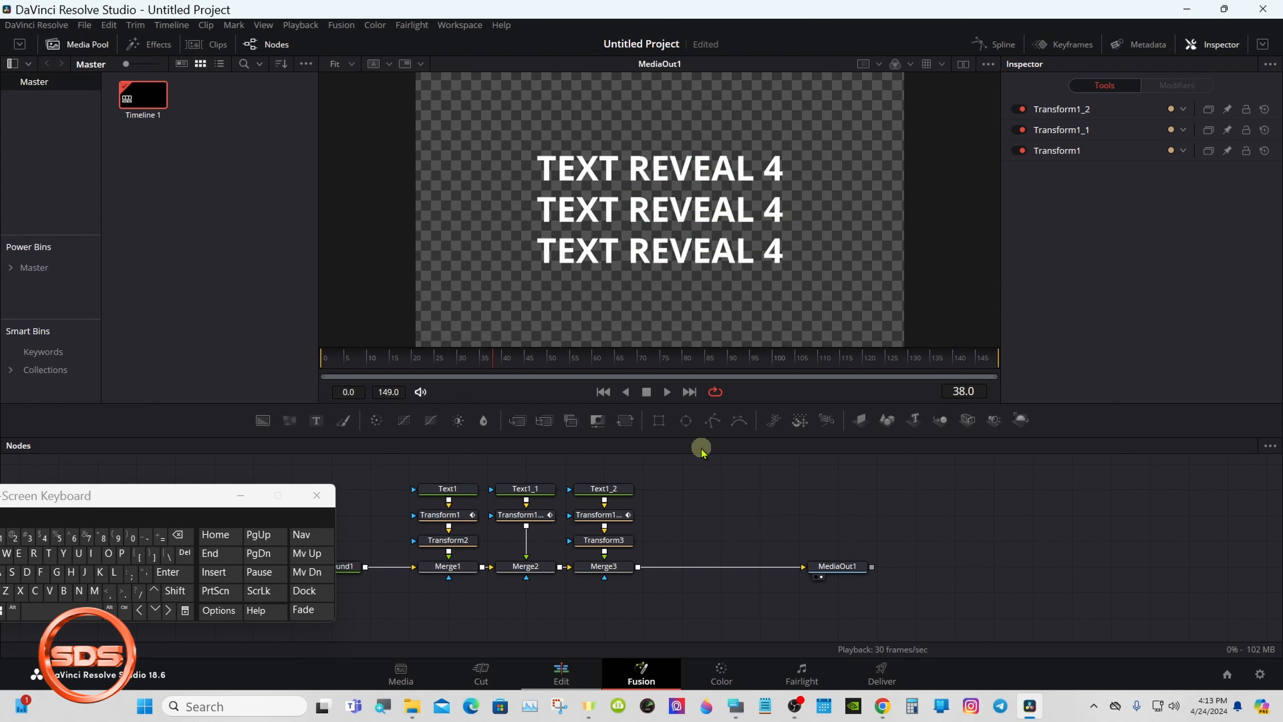
pyautogui.moveTo(502, 370); pyautogui.dragTo(325, 362)
pyautogui.click(665, 392)
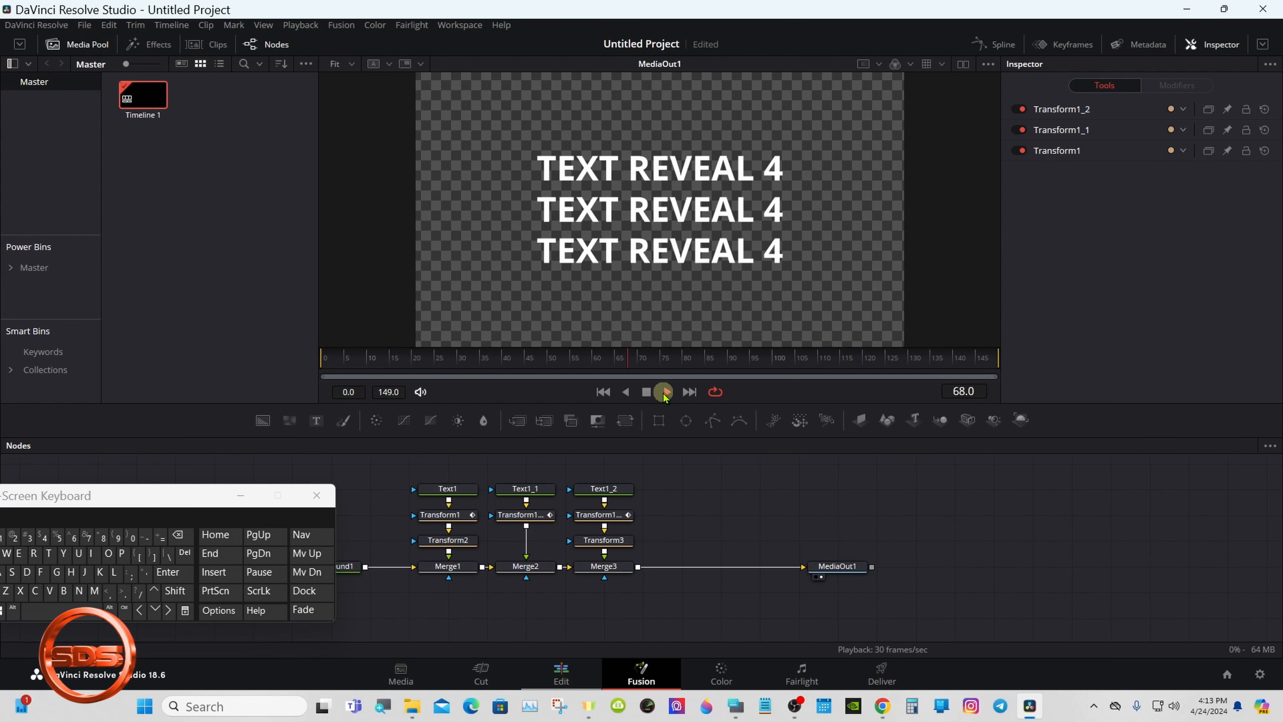
pyautogui.click(666, 392)
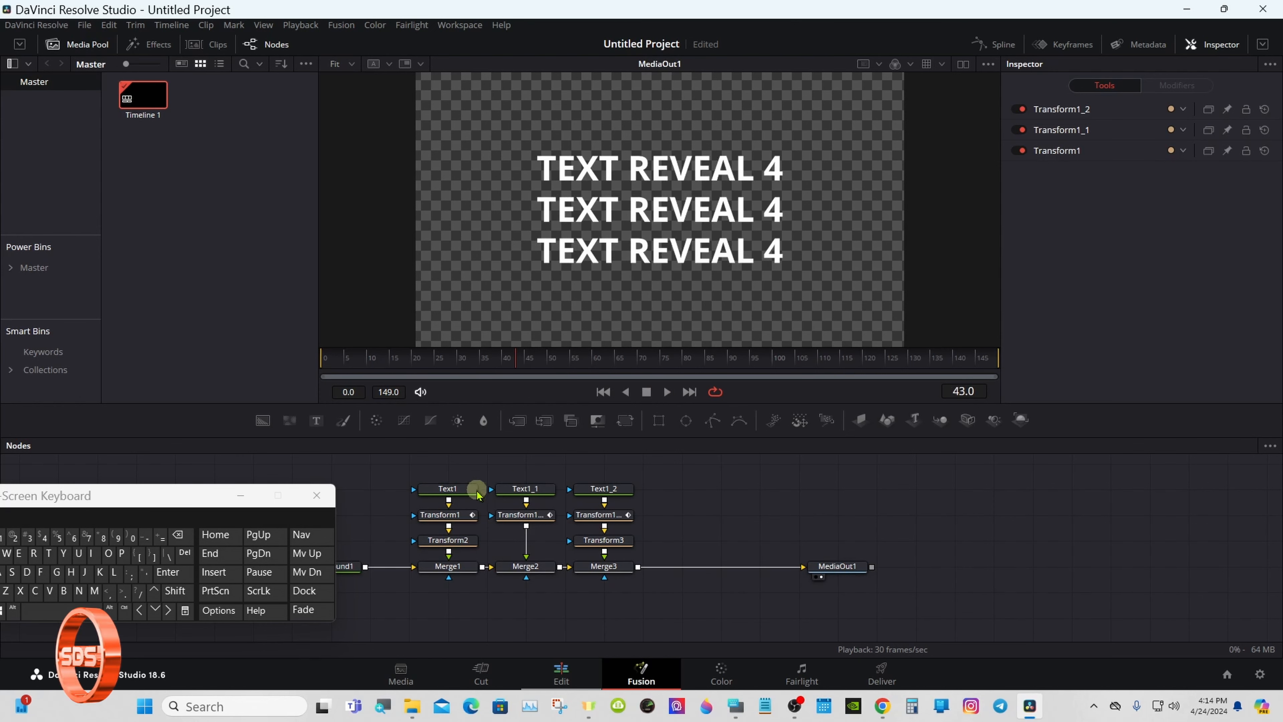
# Step: Select Transform1, Transform1_1 and Transform1_2, and display all three displacement curves in the Spline editor zoomed to fit
pyautogui.moveTo(380, 506); pyautogui.dragTo(647, 533)
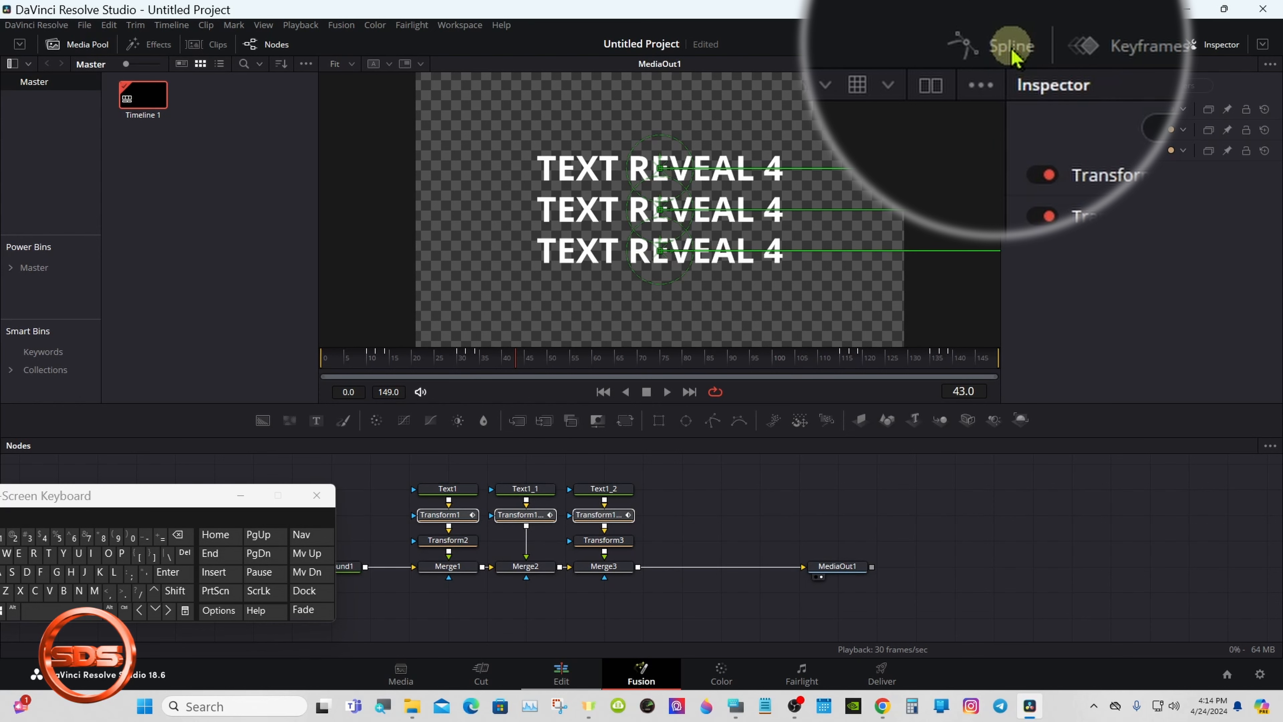
pyautogui.click(998, 45)
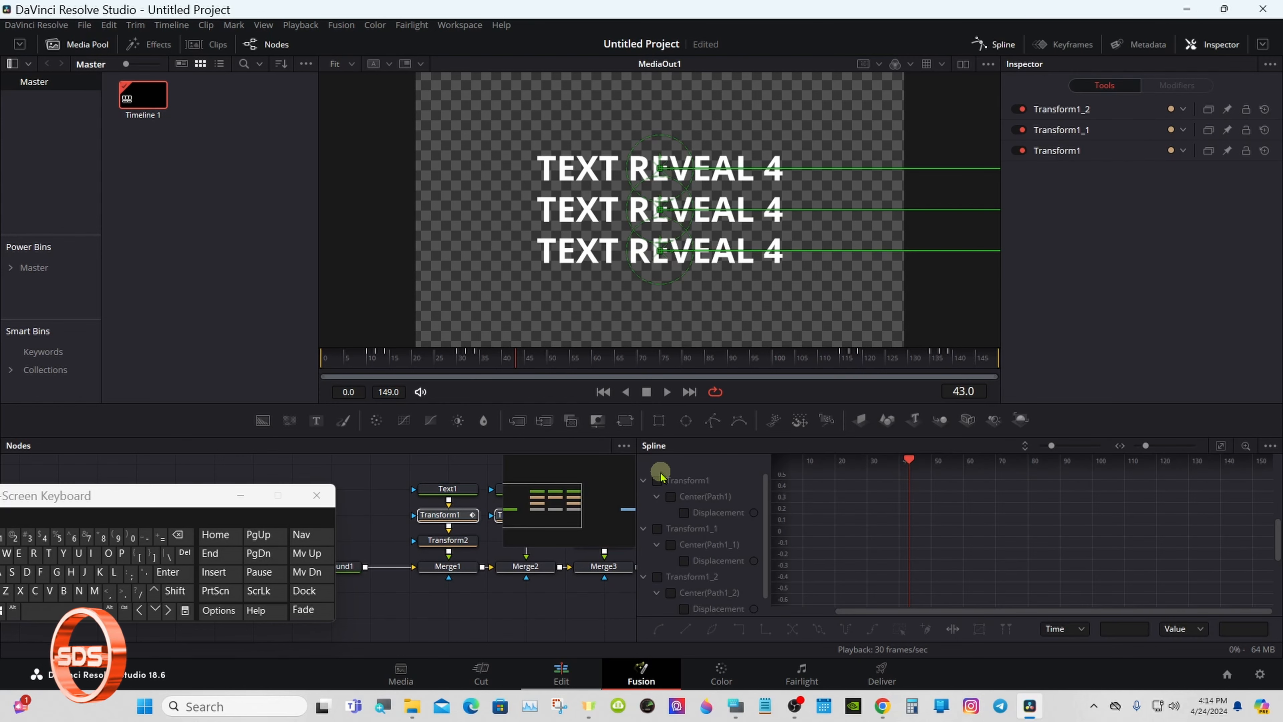
pyautogui.click(658, 480)
pyautogui.click(658, 529)
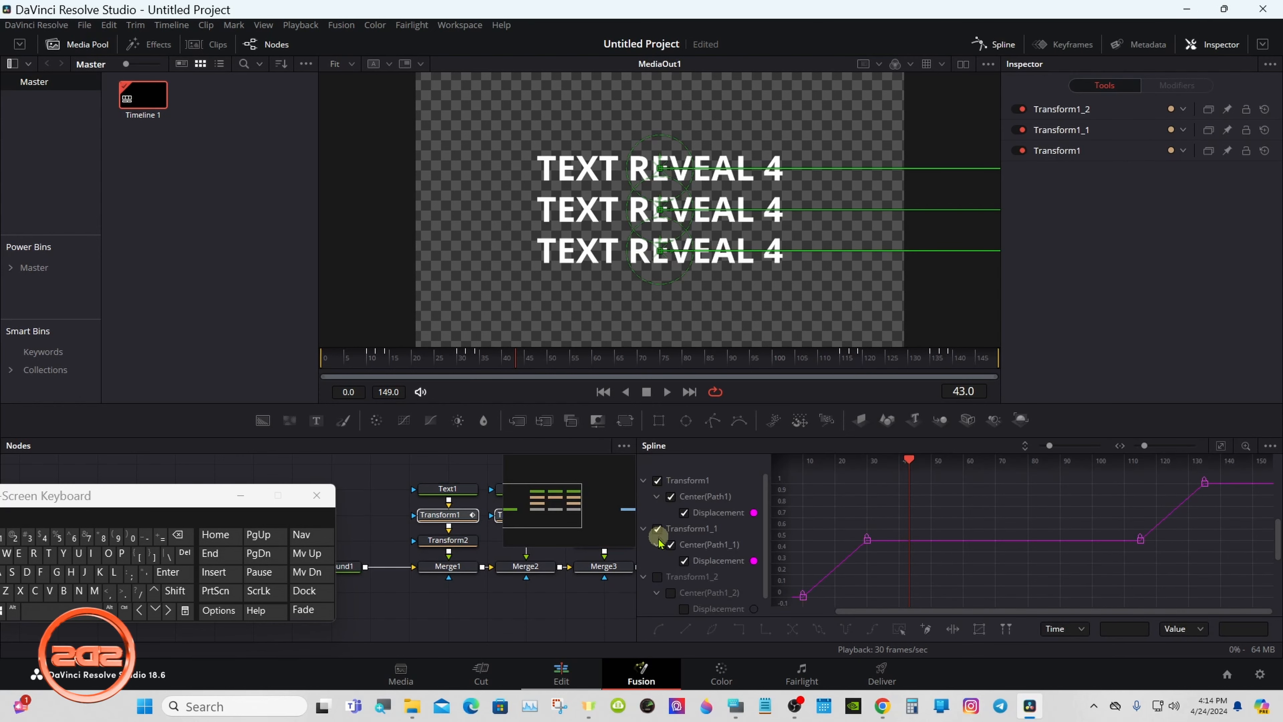
pyautogui.click(658, 576)
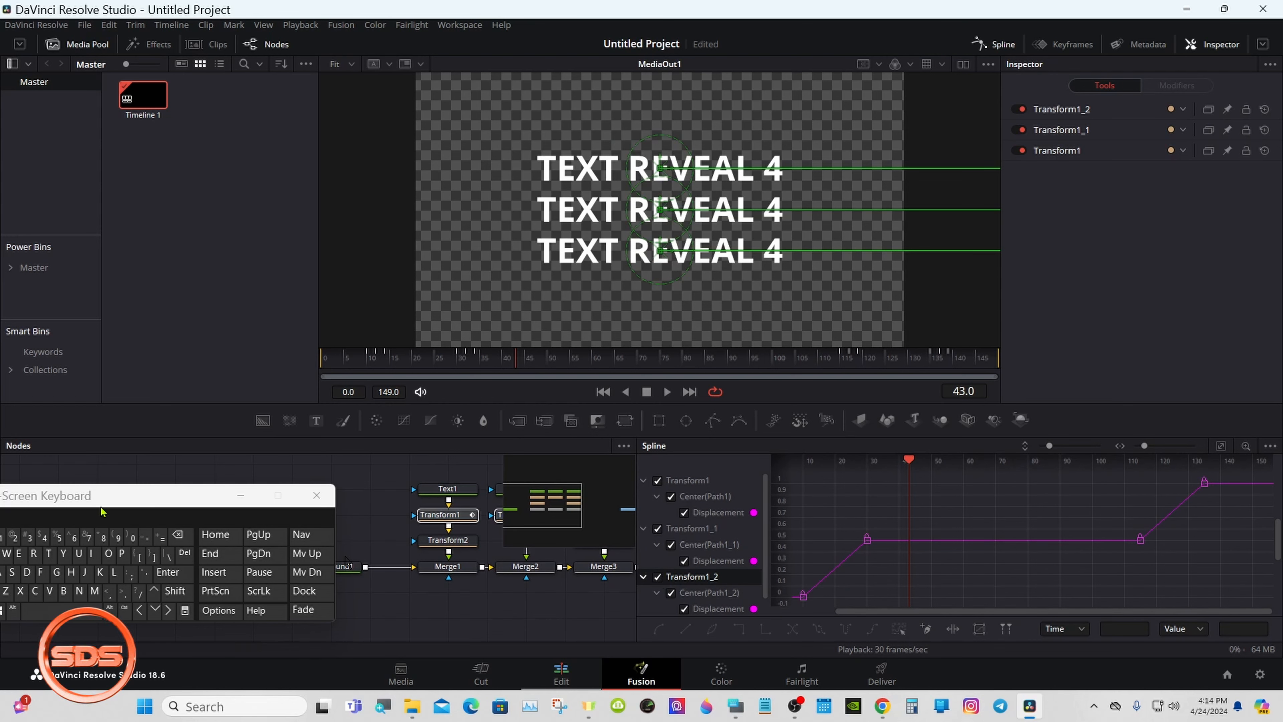
pyautogui.moveTo(158, 498); pyautogui.dragTo(413, 459)
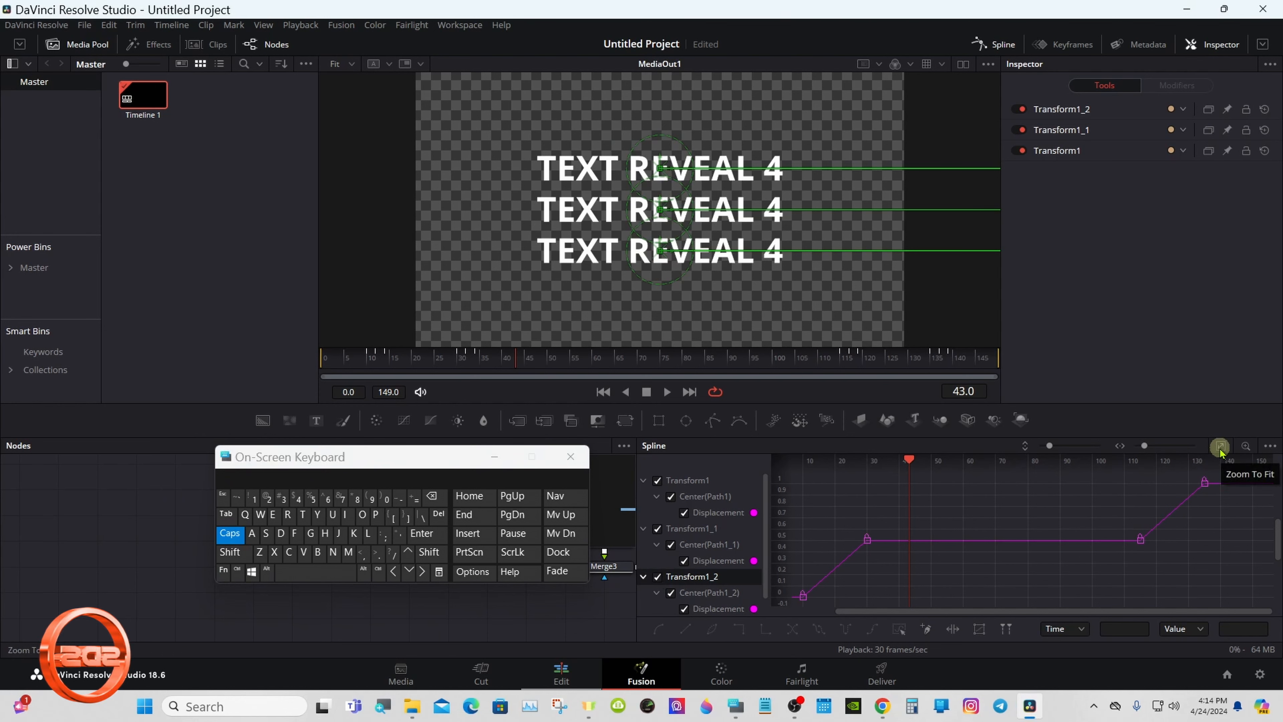
pyautogui.click(1220, 448)
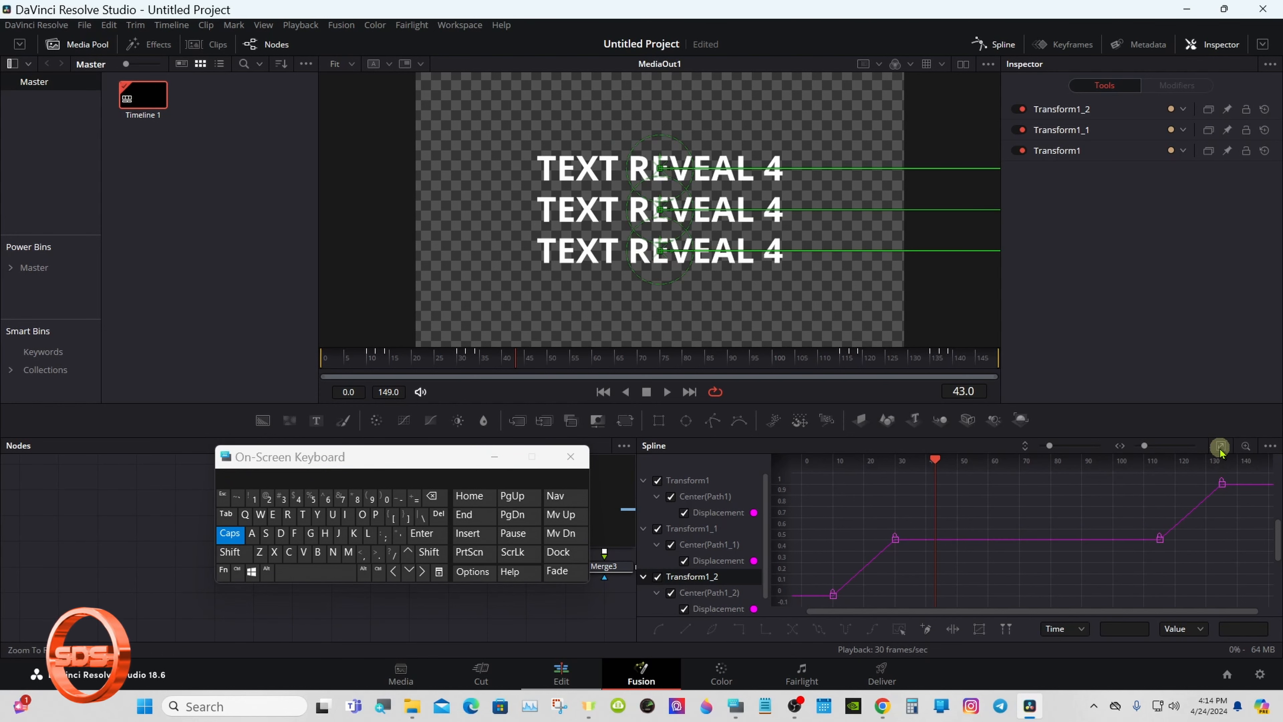
pyautogui.click(1271, 447)
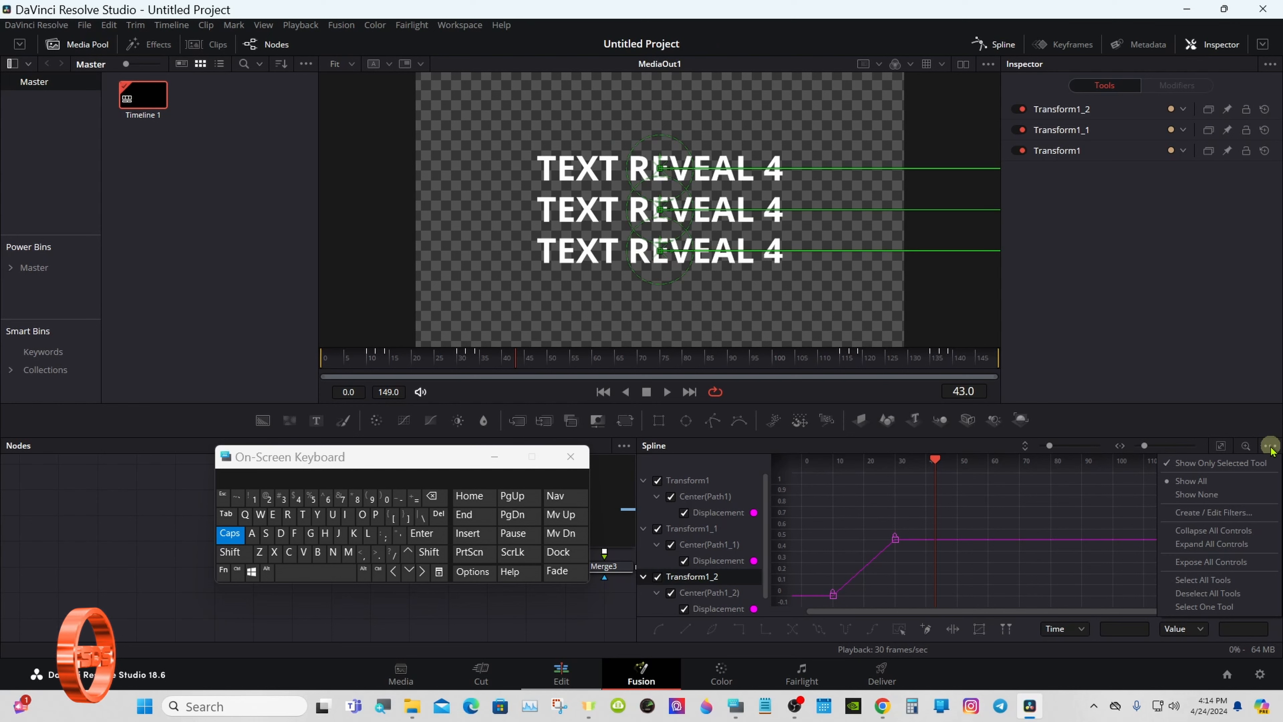
pyautogui.click(1221, 446)
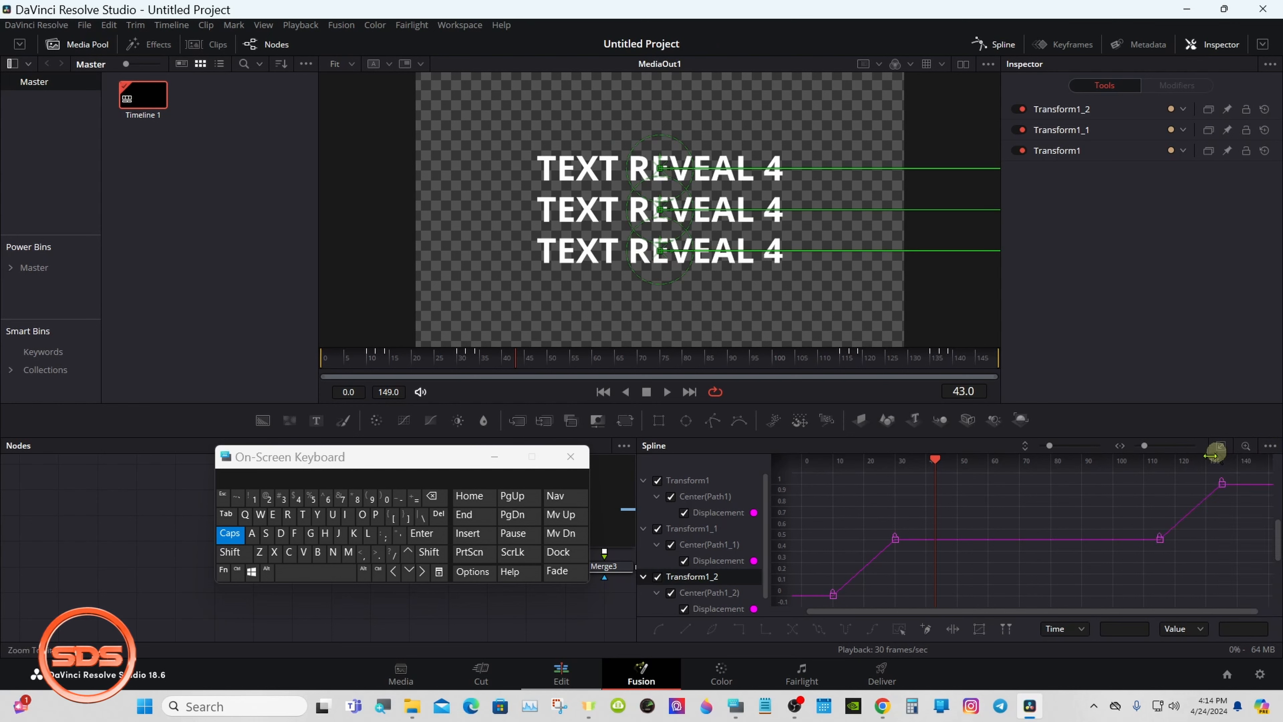
# Step: Select all points on the three displacement curves, flatten them, and set Ease In and Ease Out to 50
pyautogui.click(897, 630)
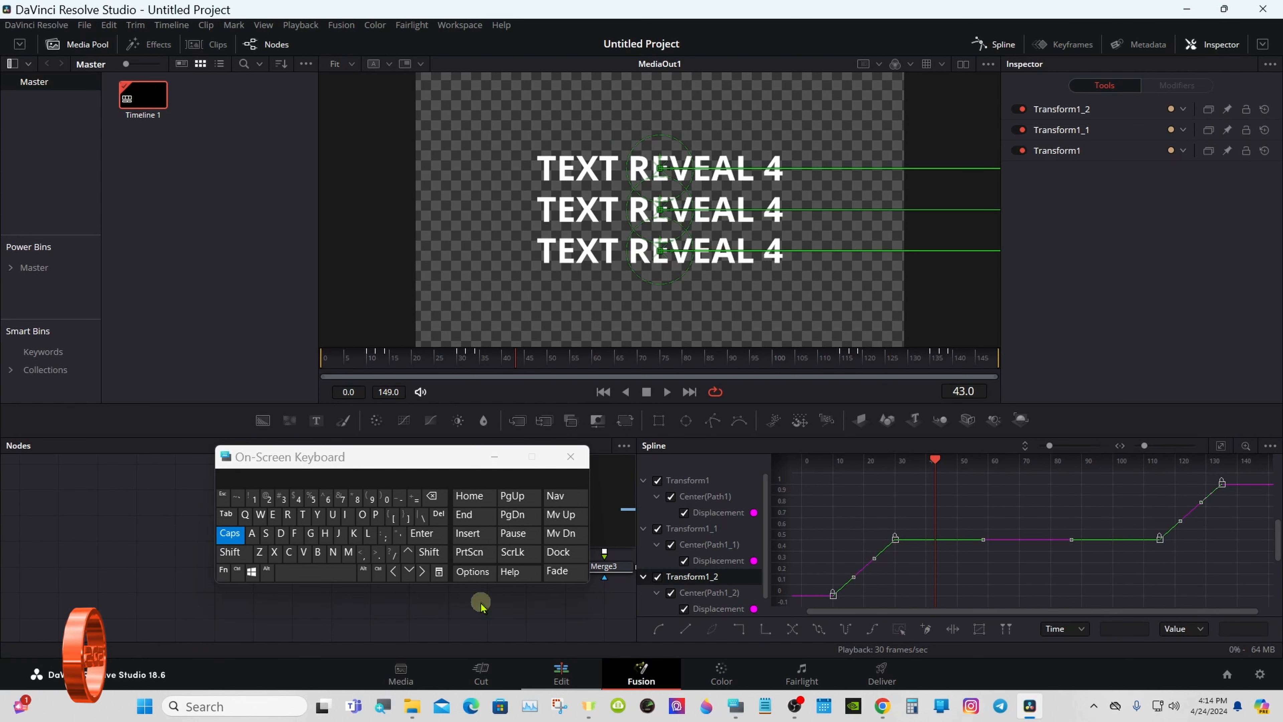
pyautogui.click(296, 535)
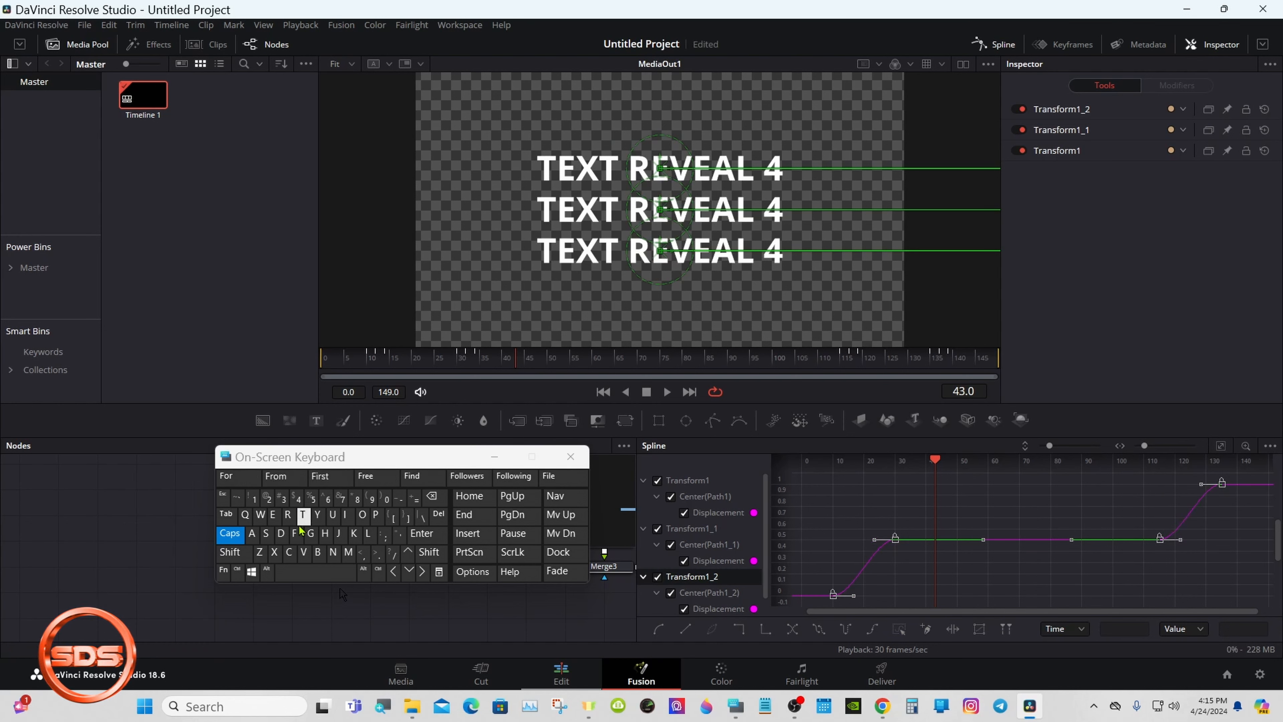
pyautogui.click(302, 516)
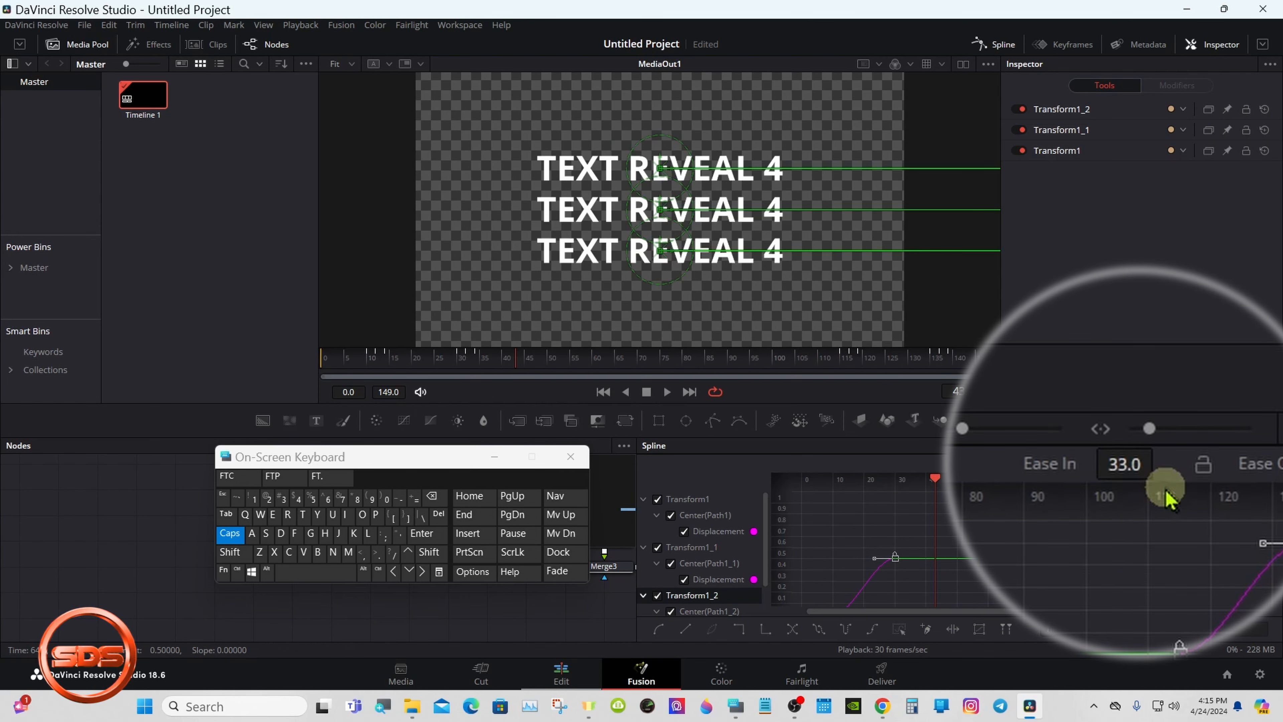
pyautogui.doubleClick(1046, 464)
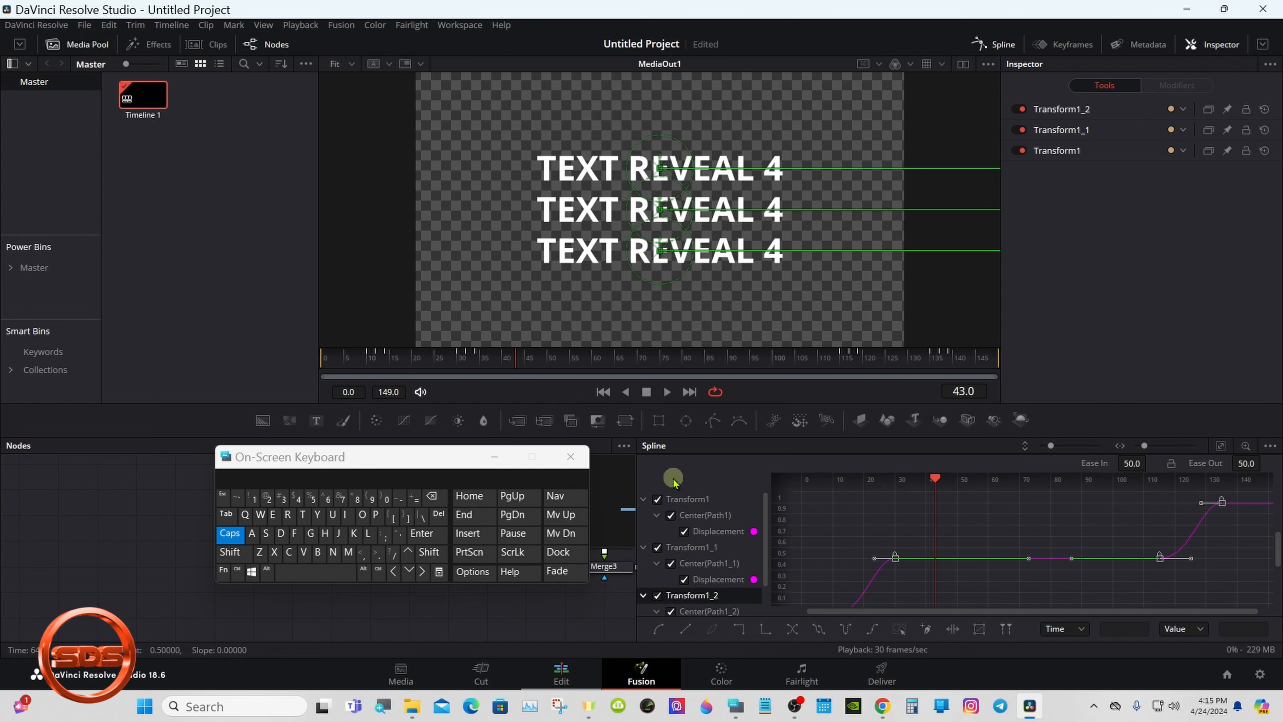
# Step: Deactivate the Transform1, Transform1_1 and Transform1_2 curves and close the Spline editor
pyautogui.click(657, 499)
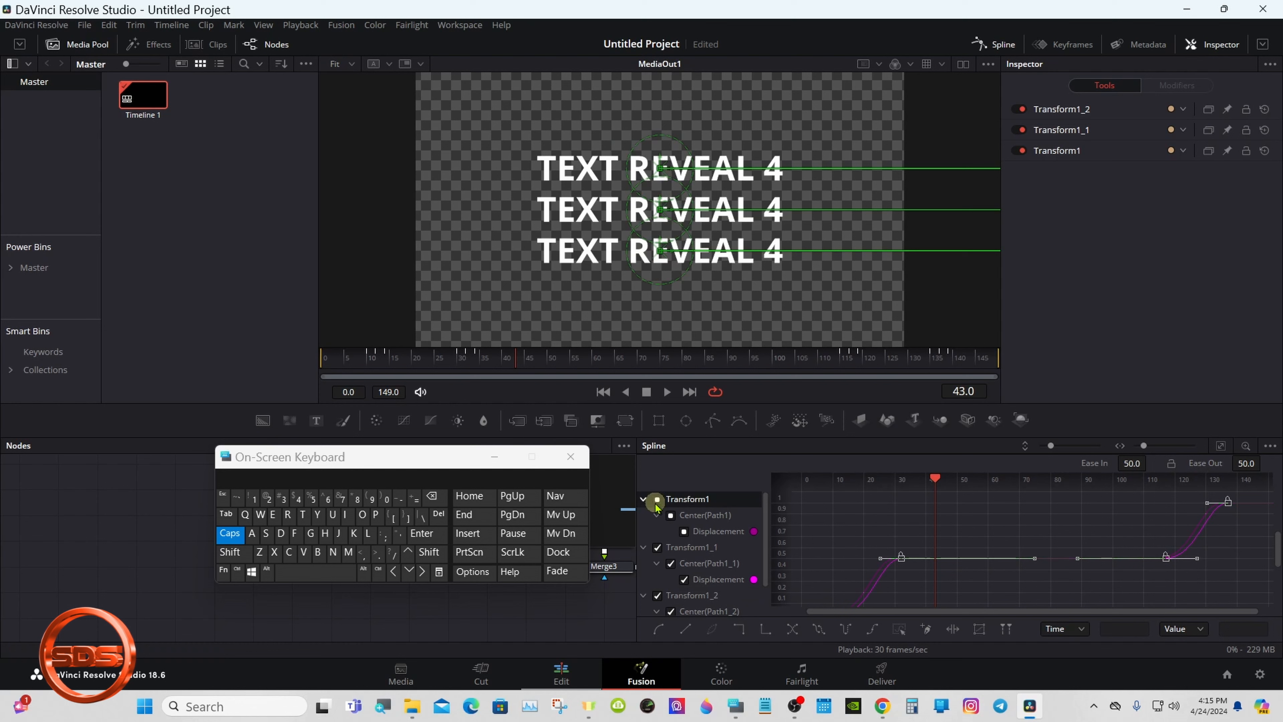
pyautogui.click(657, 548)
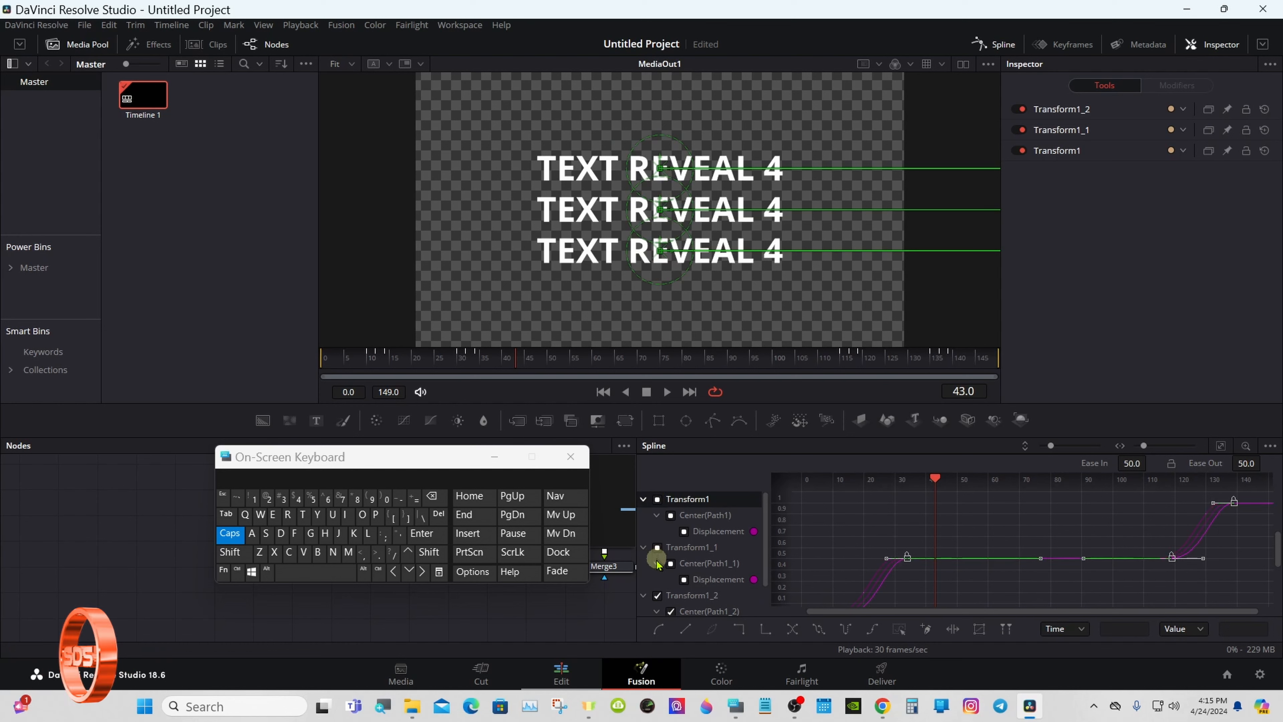
pyautogui.click(657, 596)
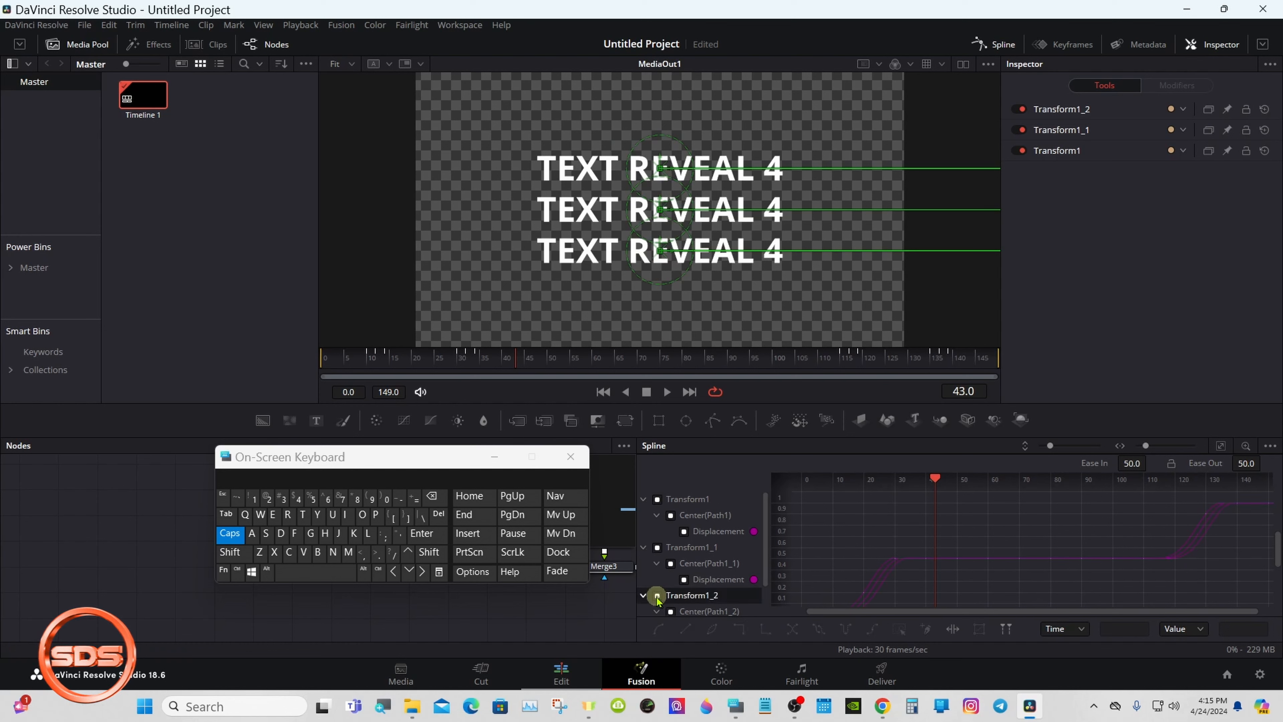
pyautogui.click(1005, 48)
pyautogui.moveTo(394, 461); pyautogui.dragTo(959, 527)
# Step: Deselect the nodes and play the composition from the start to review the eased text motion
pyautogui.click(727, 508)
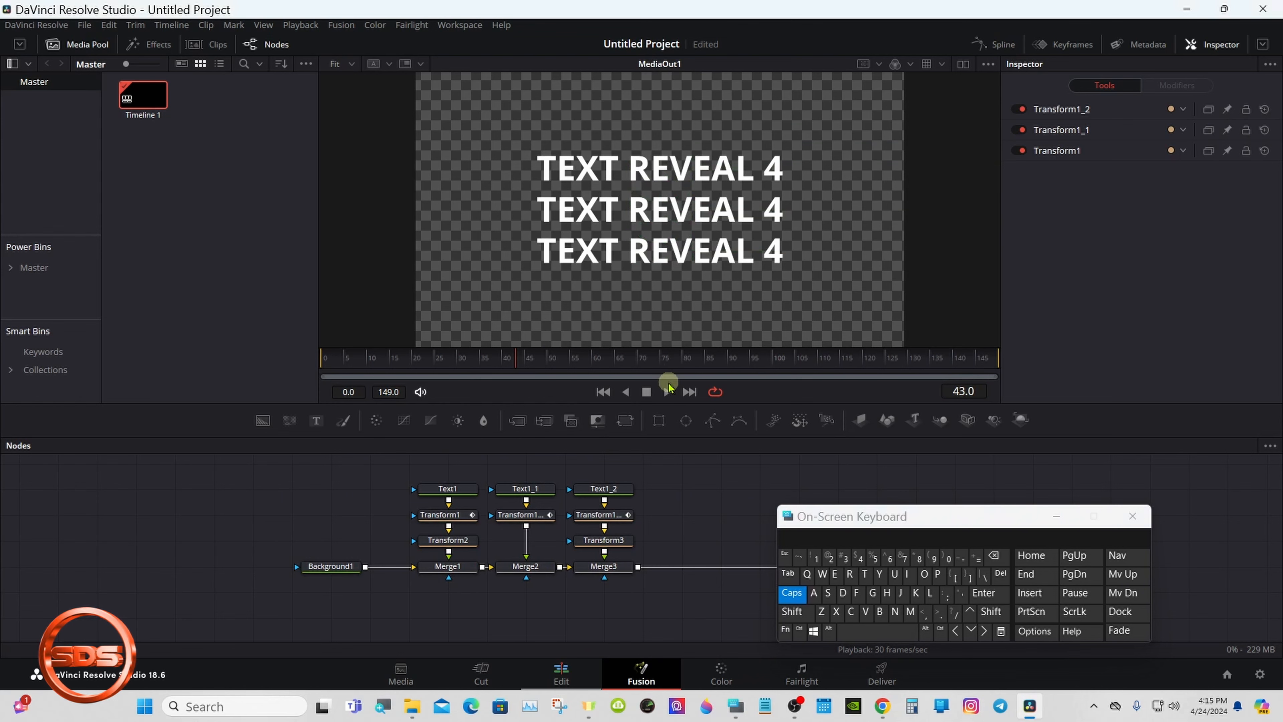
pyautogui.moveTo(366, 373); pyautogui.dragTo(301, 364)
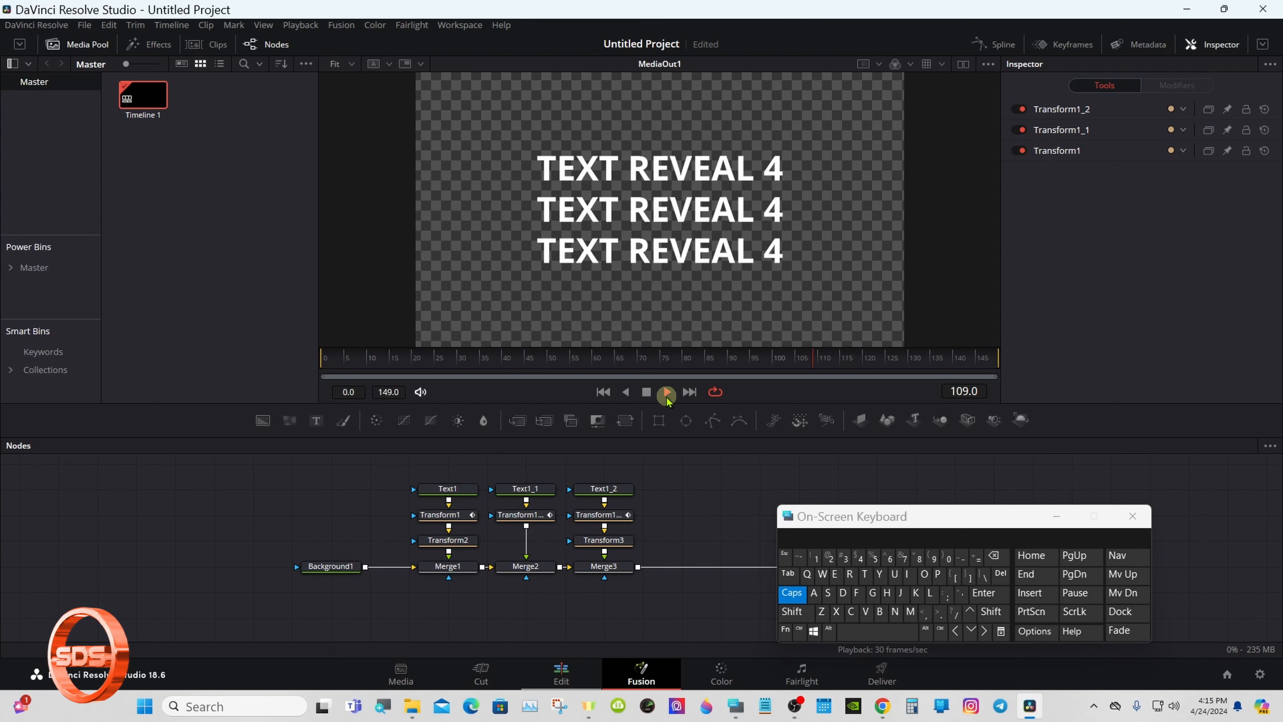
pyautogui.click(648, 396)
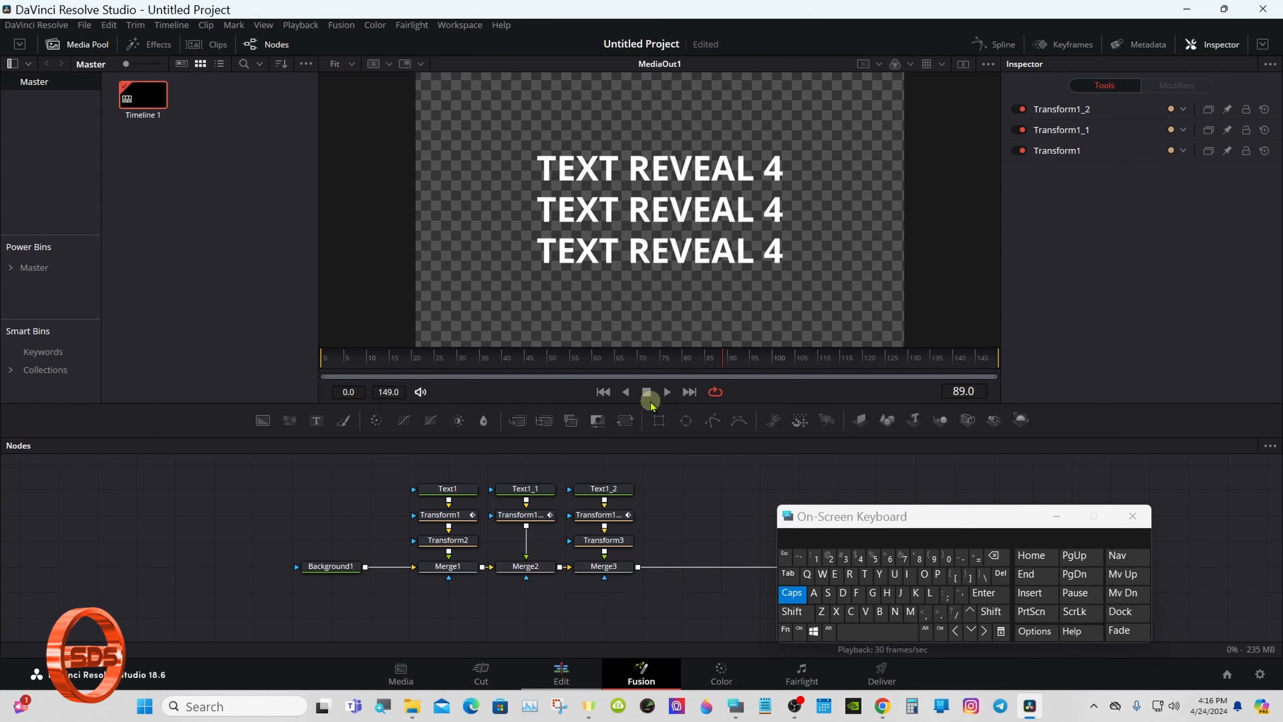
# Step: Play the Fusion Composition clip from the timeline start on the Edit page, and park the playhead at 01:00:01:16
pyautogui.click(562, 667)
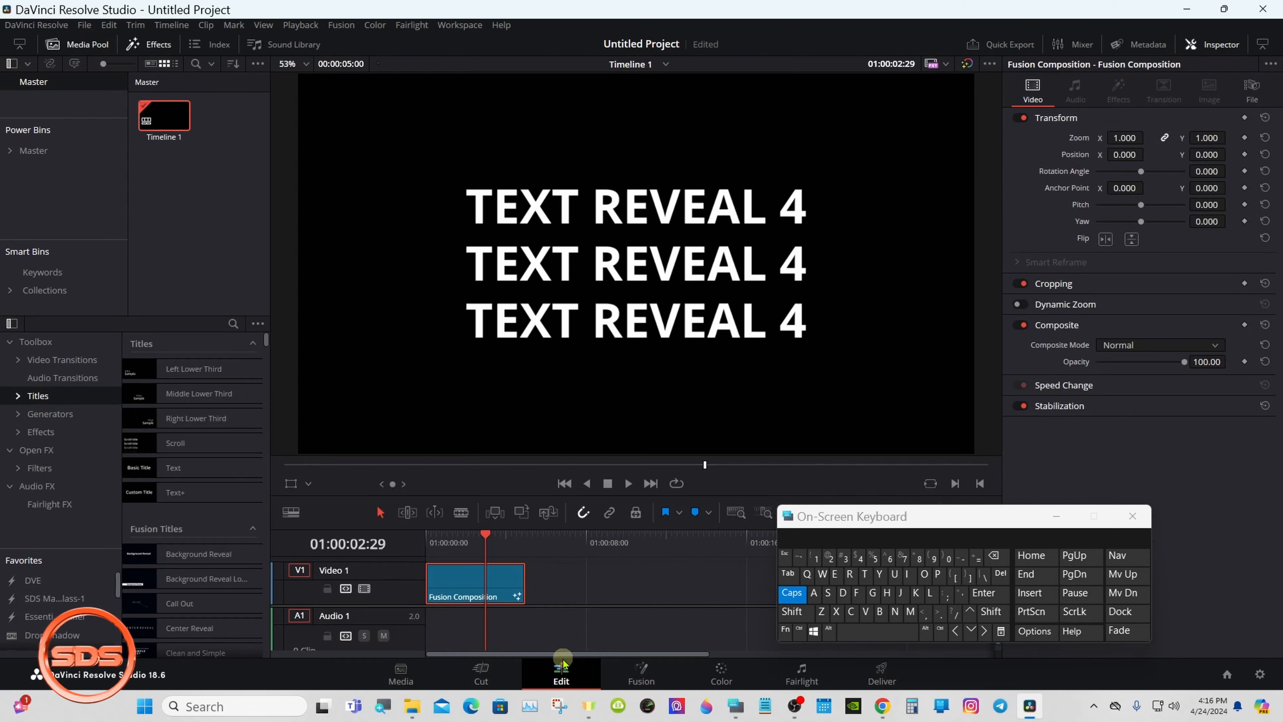
pyautogui.click(430, 539)
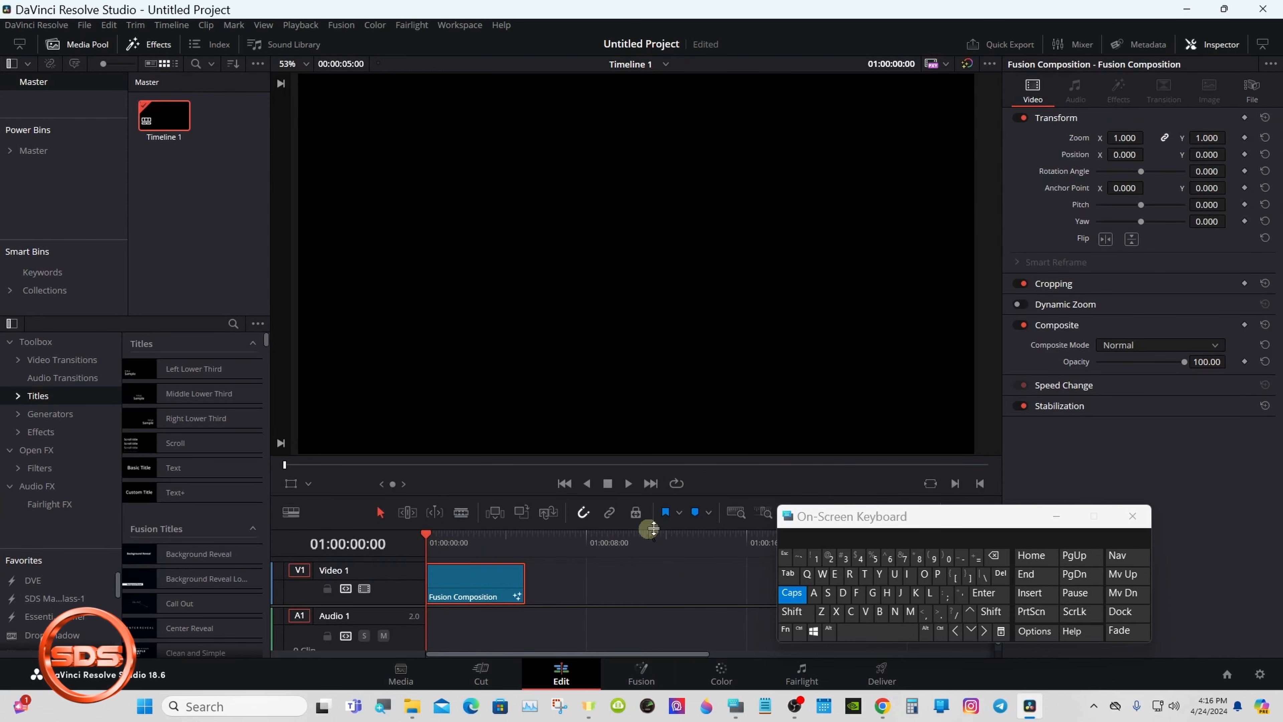
pyautogui.moveTo(803, 515); pyautogui.dragTo(897, 526)
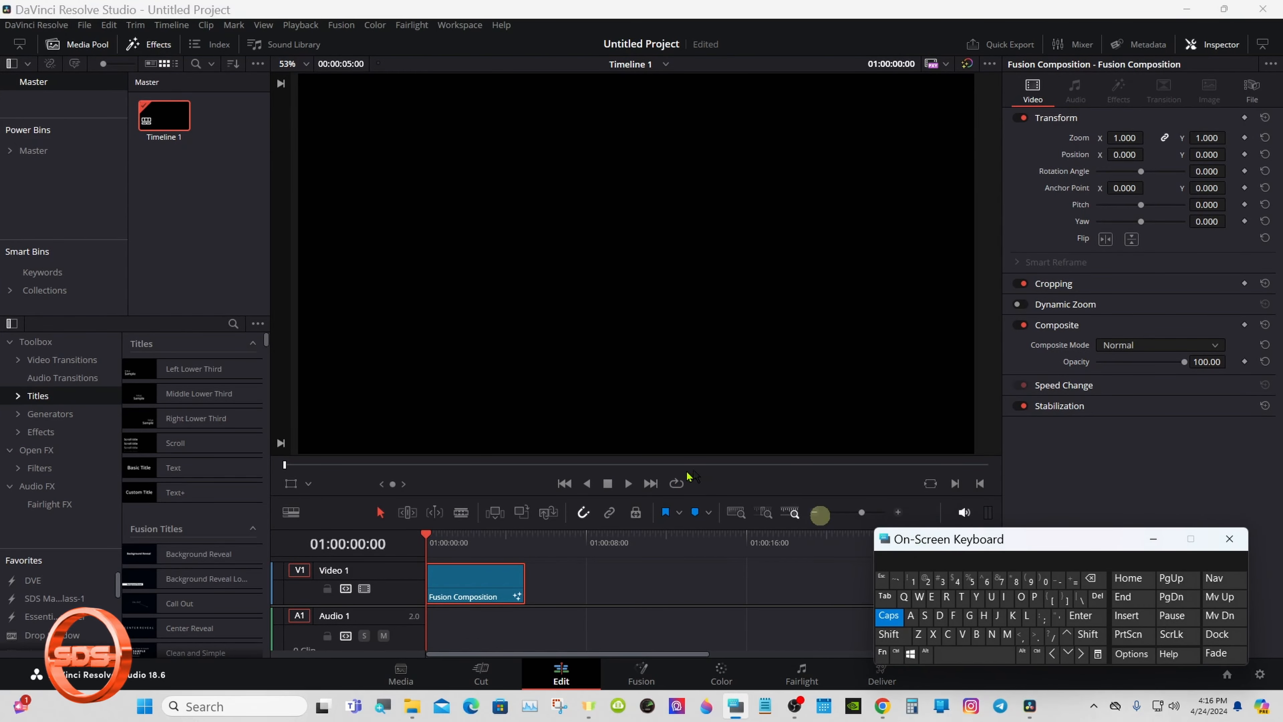
pyautogui.click(630, 485)
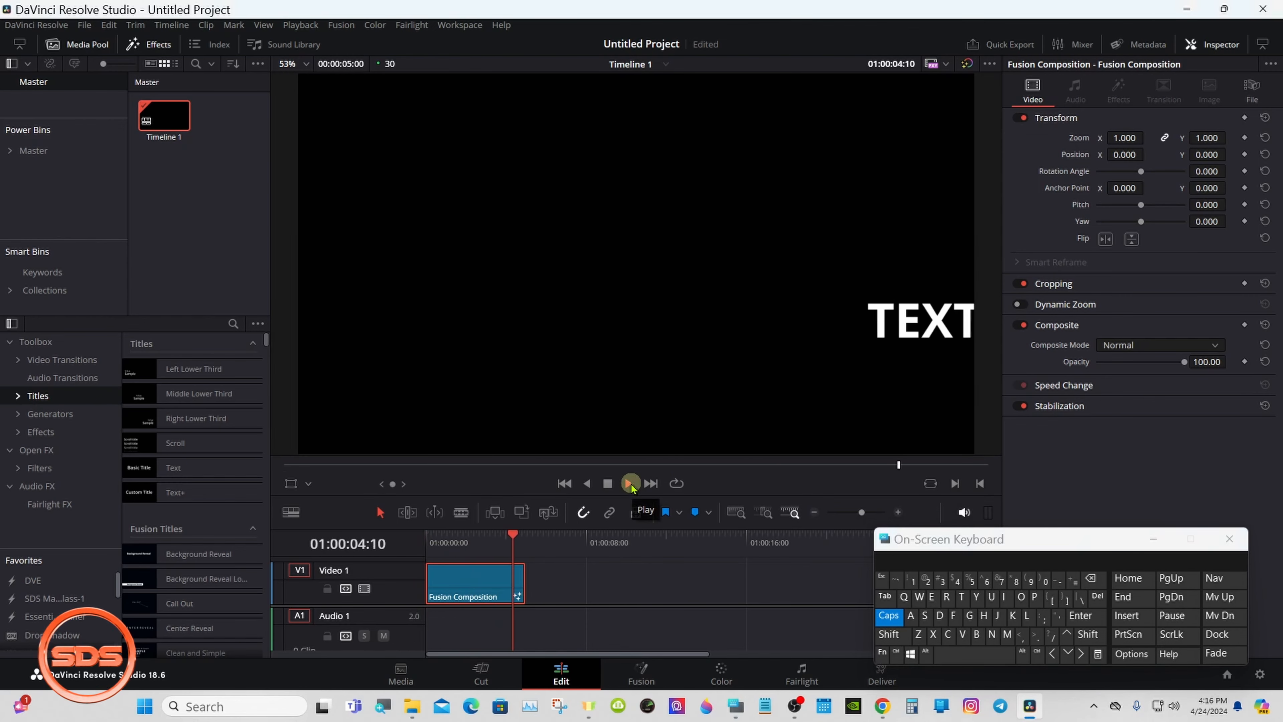
pyautogui.click(456, 537)
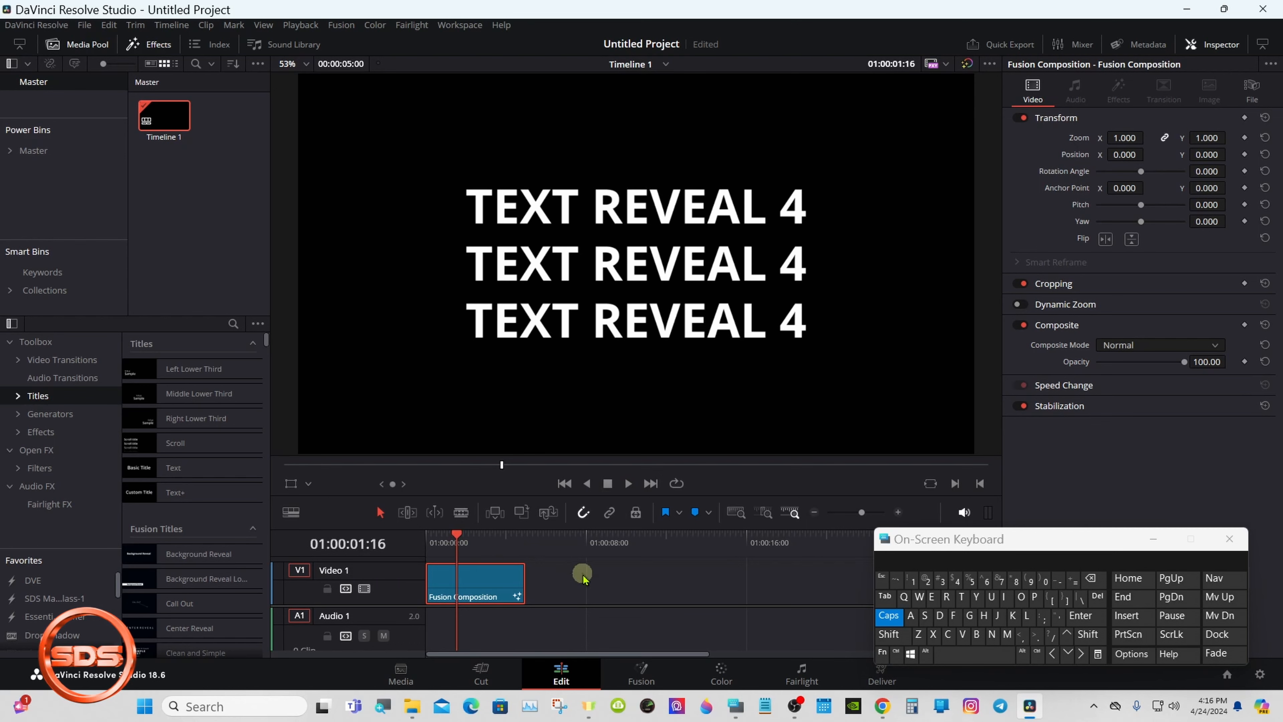
# Step: Return to the Fusion page and insert a Transform node between Merge3 and MediaOut1
pyautogui.click(641, 673)
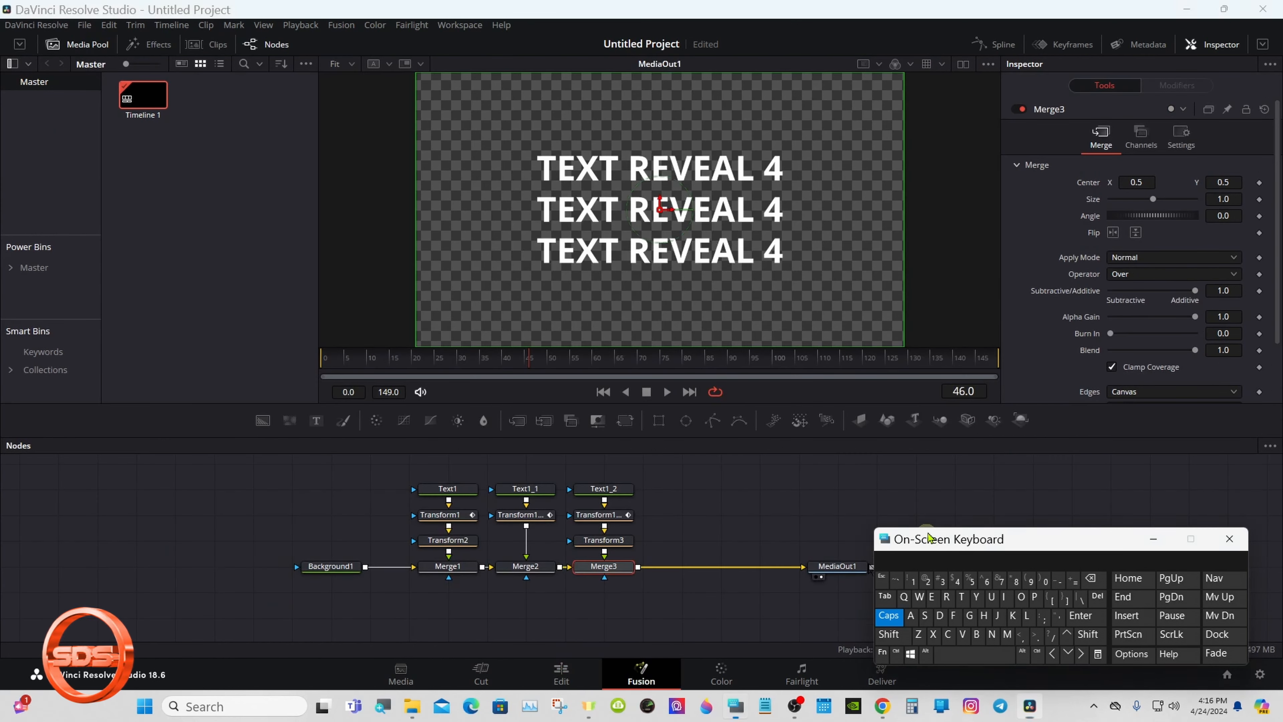
pyautogui.moveTo(936, 538); pyautogui.dragTo(974, 475)
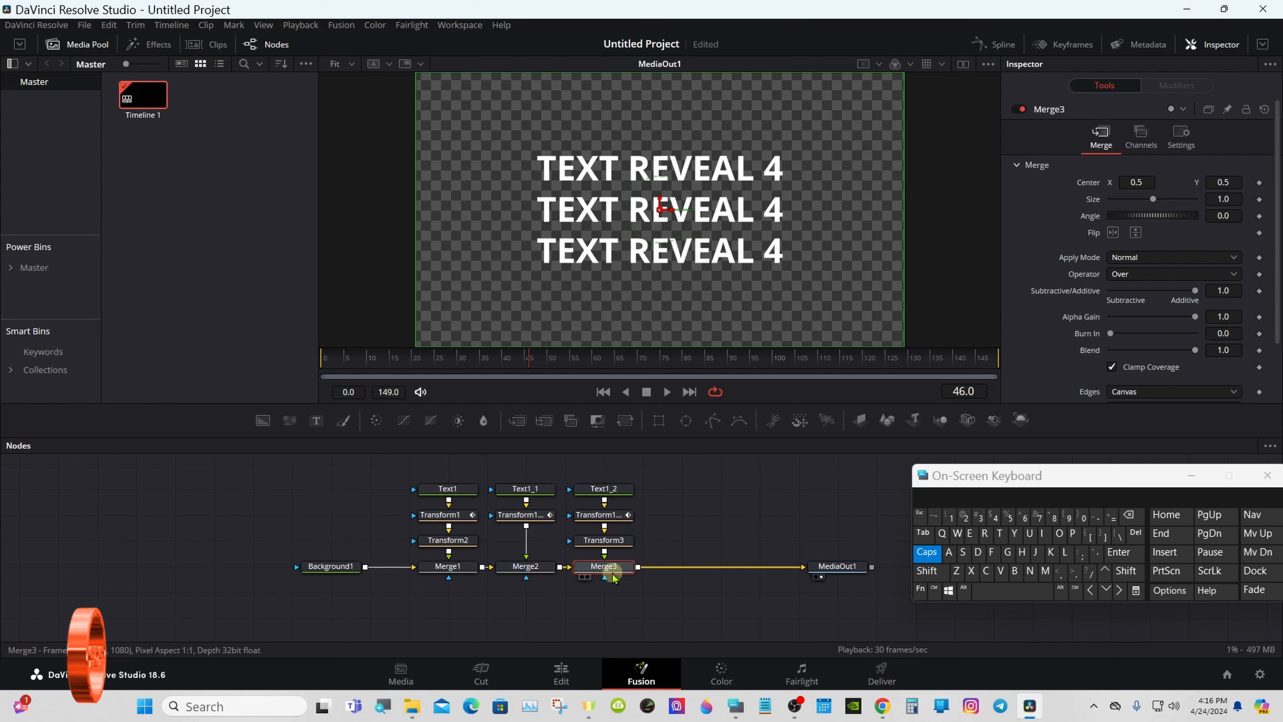
pyautogui.press('capslock')
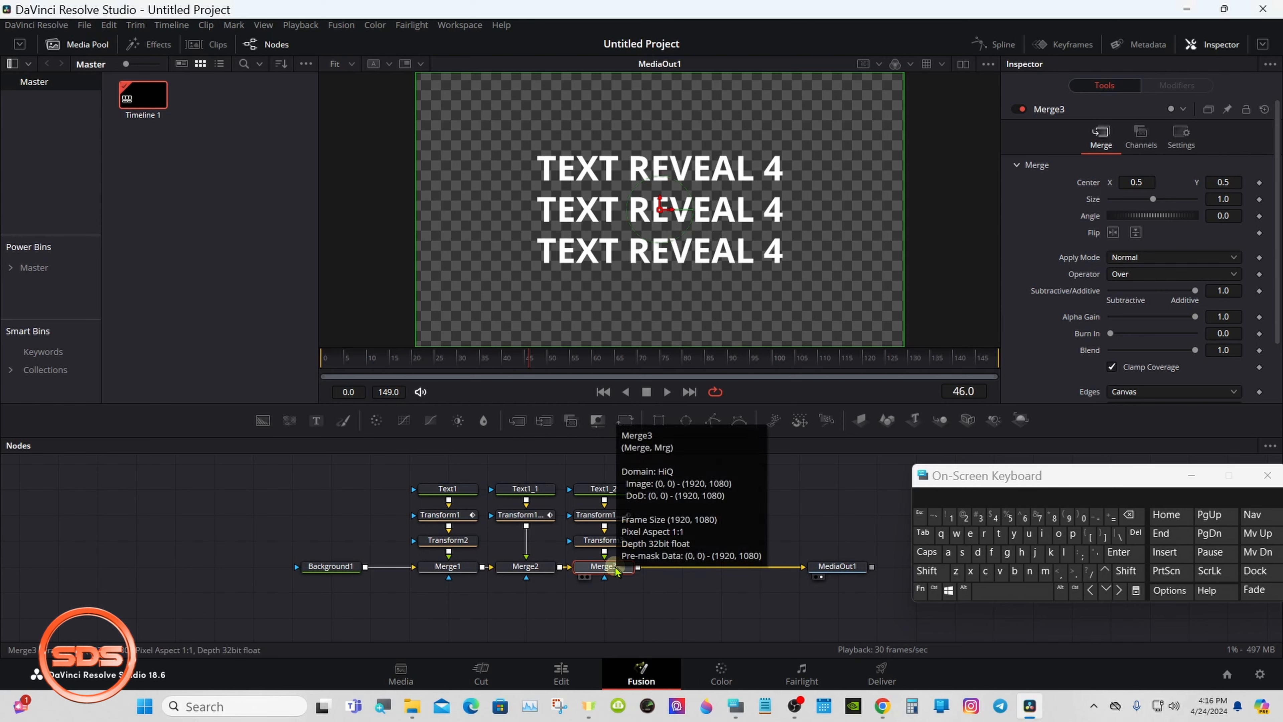
pyautogui.click(625, 422)
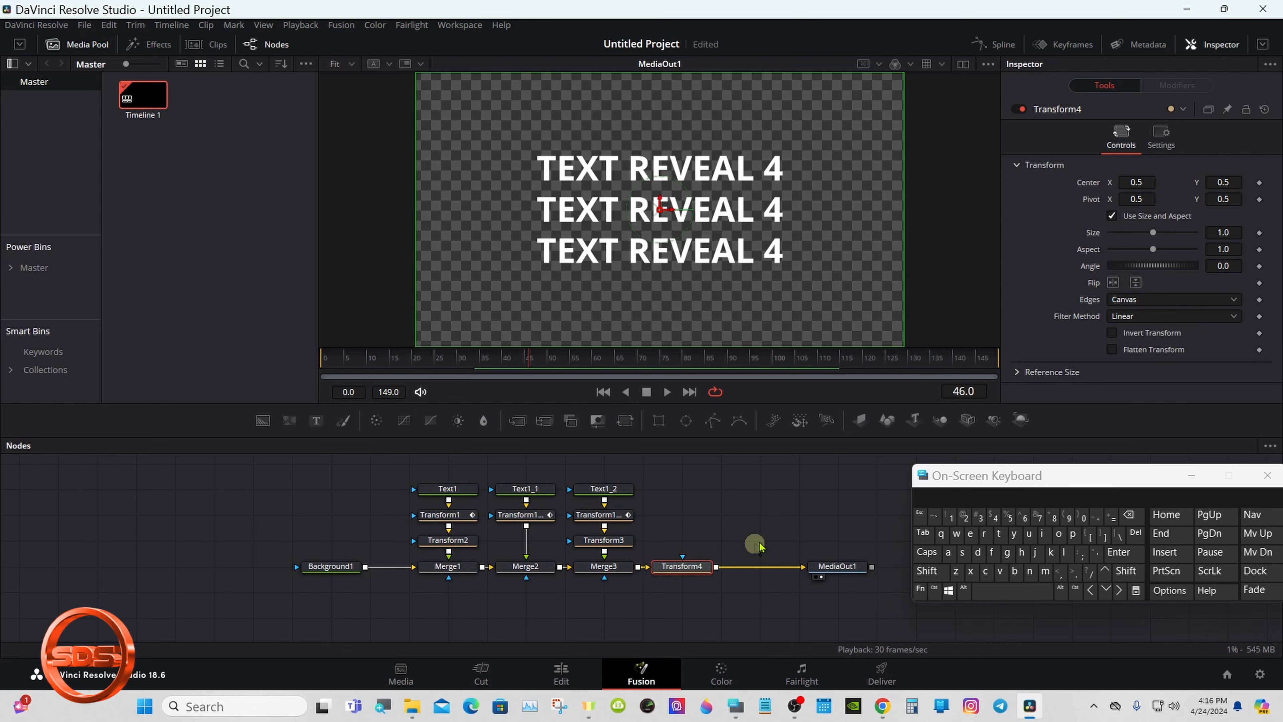
pyautogui.scroll(1, 907, 462)
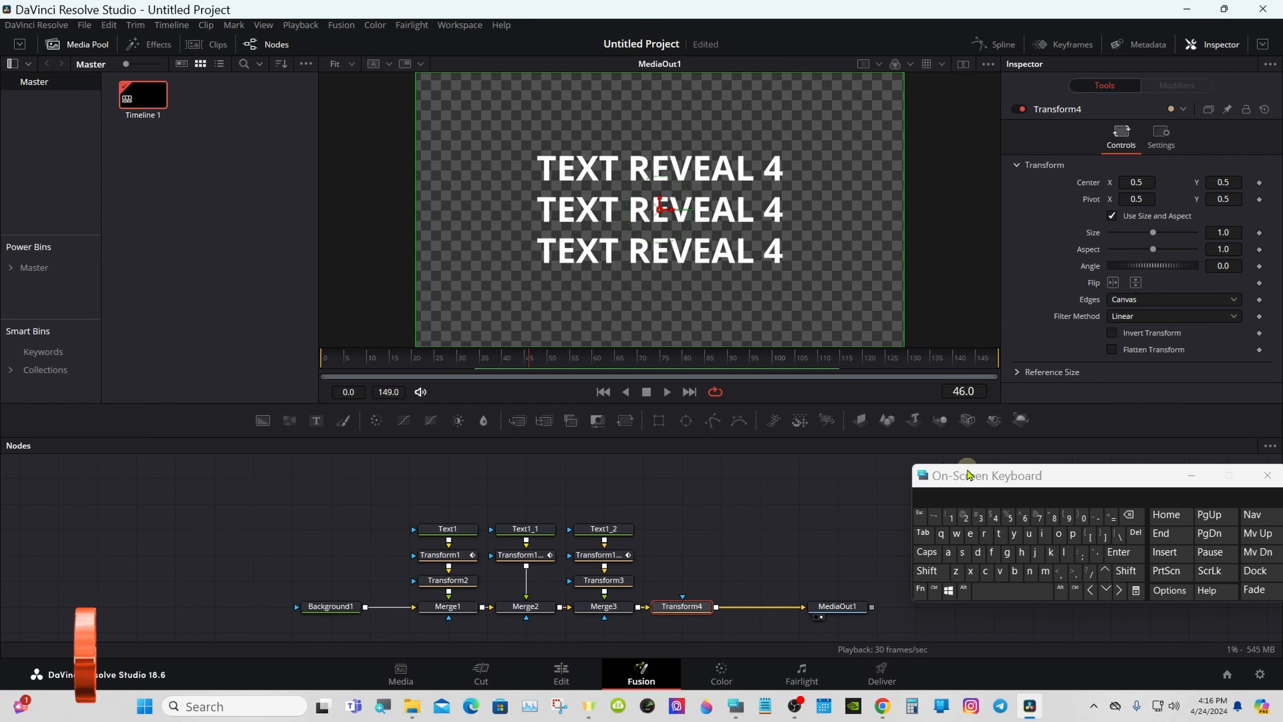
# Step: Rename the Transform4 node as Group_Controls
pyautogui.moveTo(948, 493); pyautogui.dragTo(890, 499)
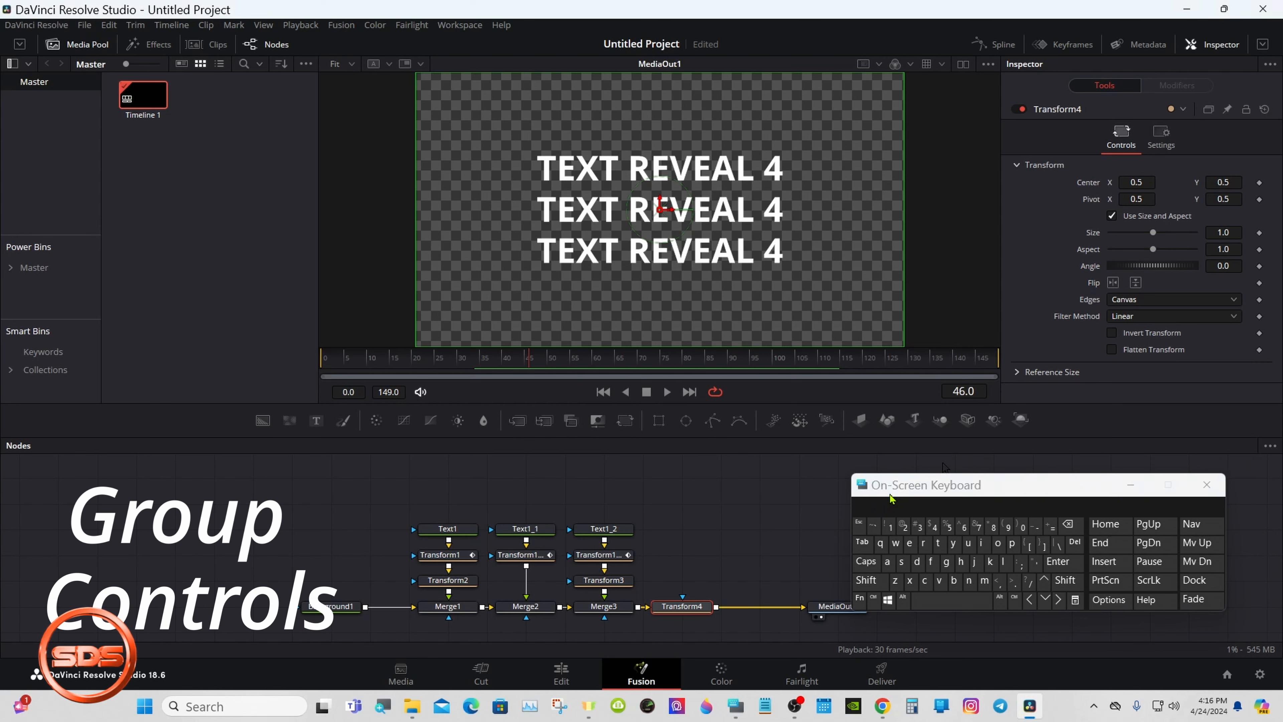
pyautogui.rightClick(679, 606)
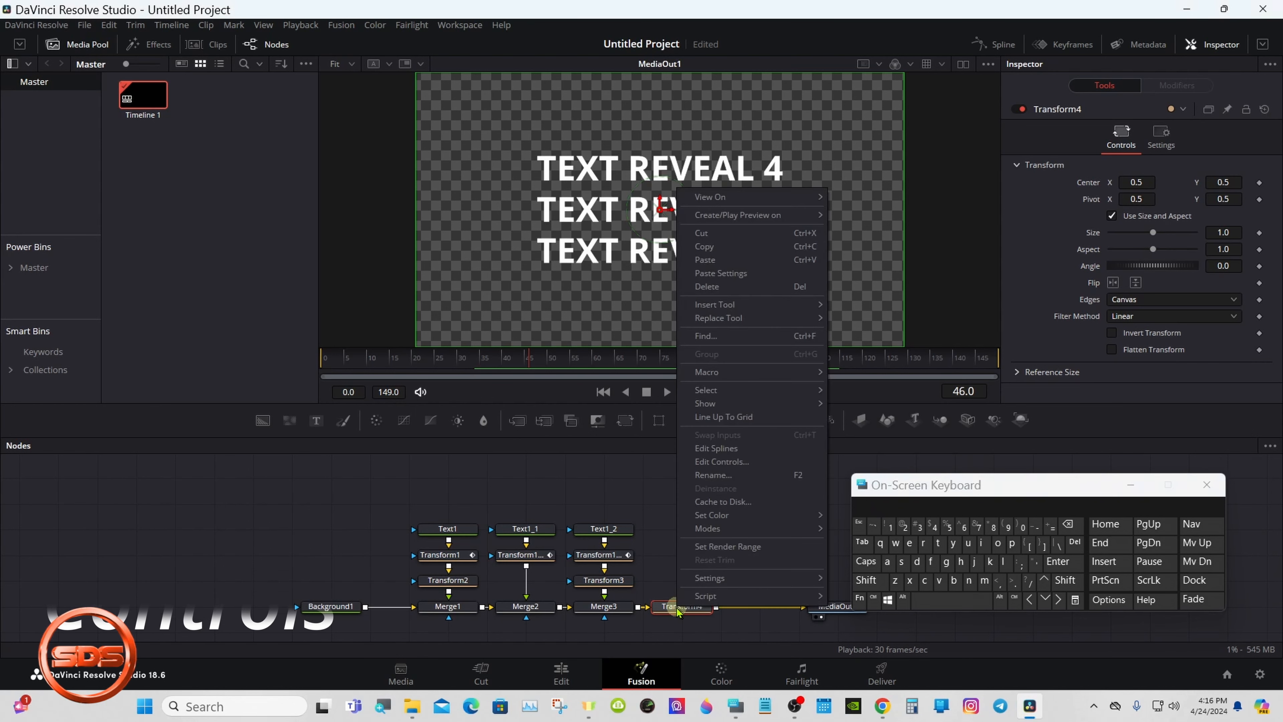
pyautogui.click(702, 476)
pyautogui.write('Group')
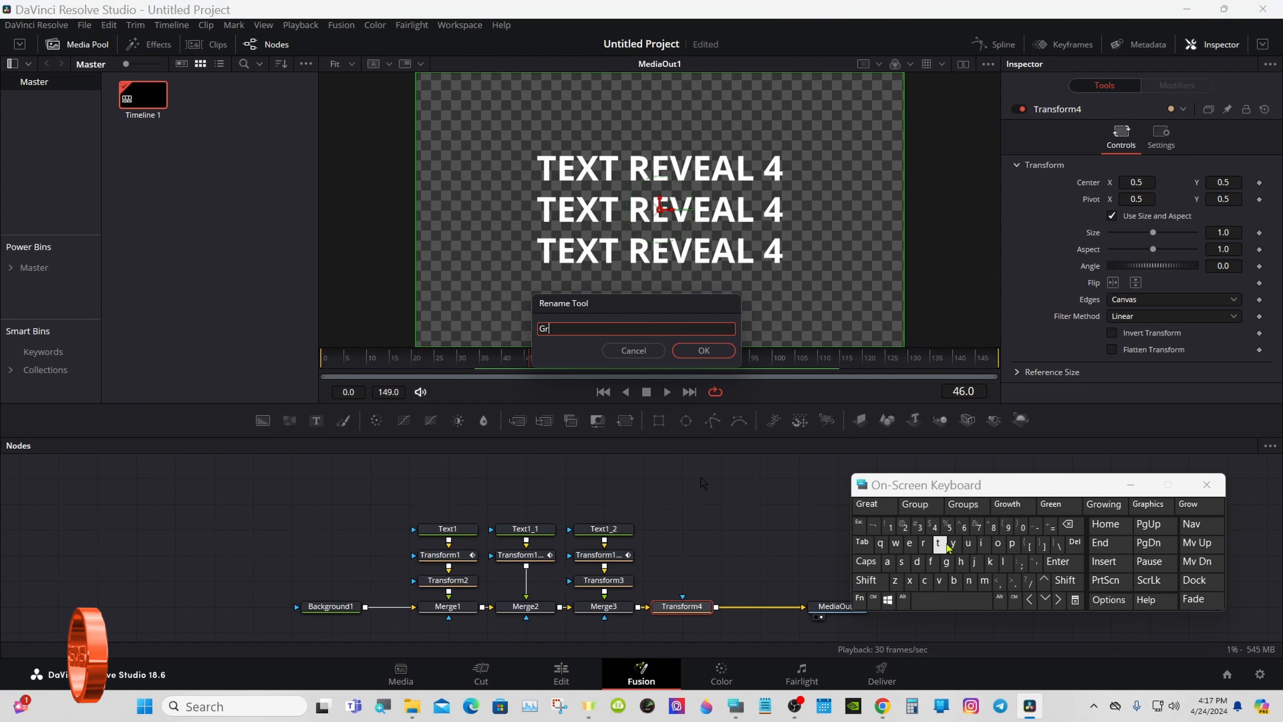
pyautogui.click(867, 581)
pyautogui.write('_C')
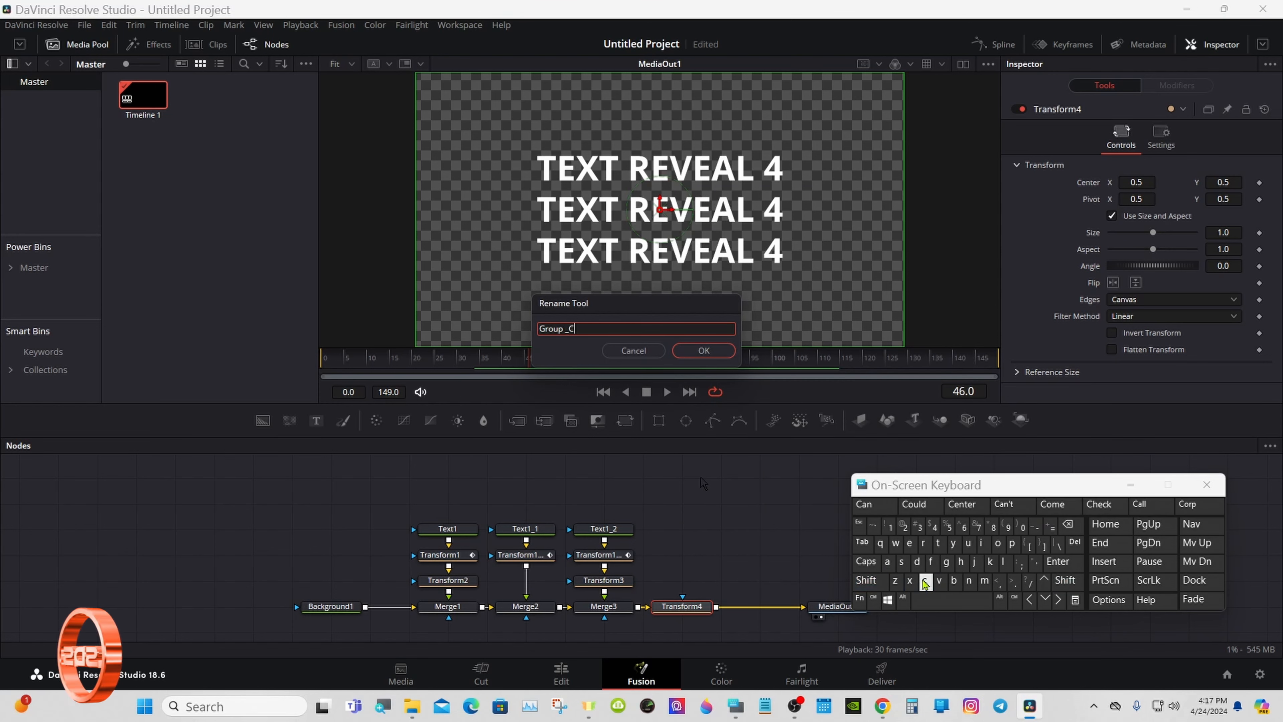
pyautogui.write('ontrols')
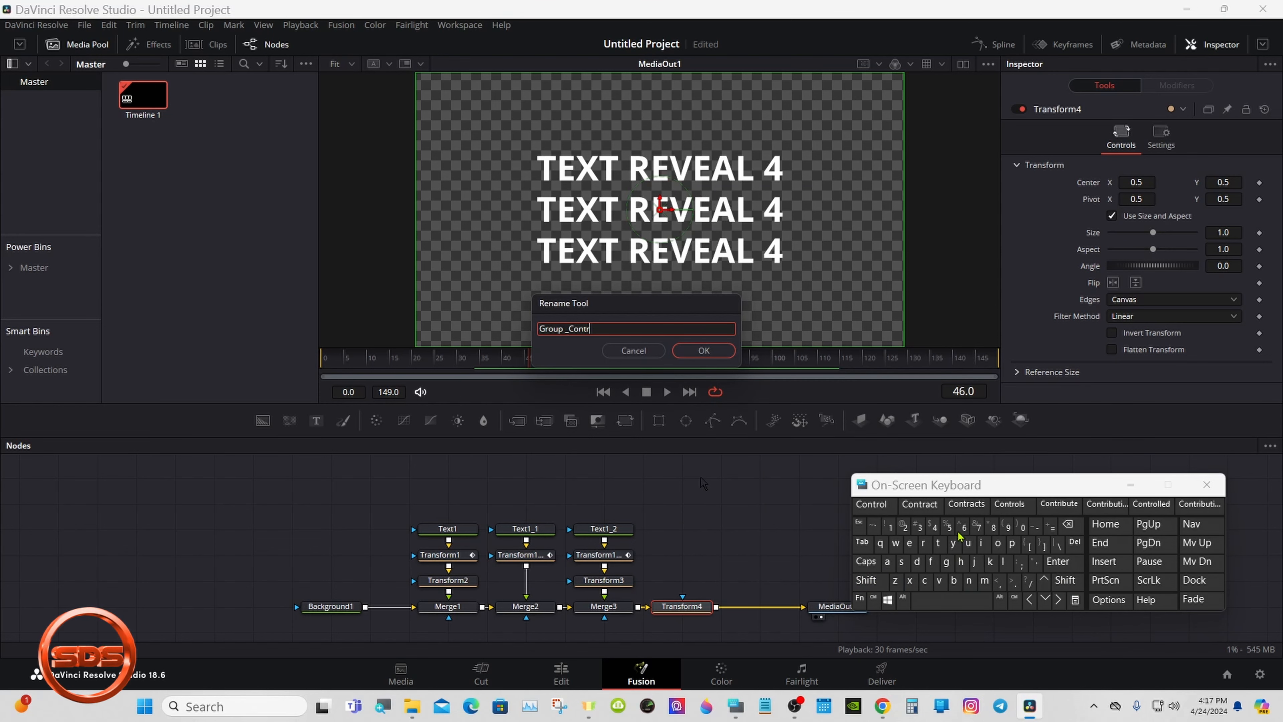
pyautogui.click(1013, 504)
pyautogui.click(701, 348)
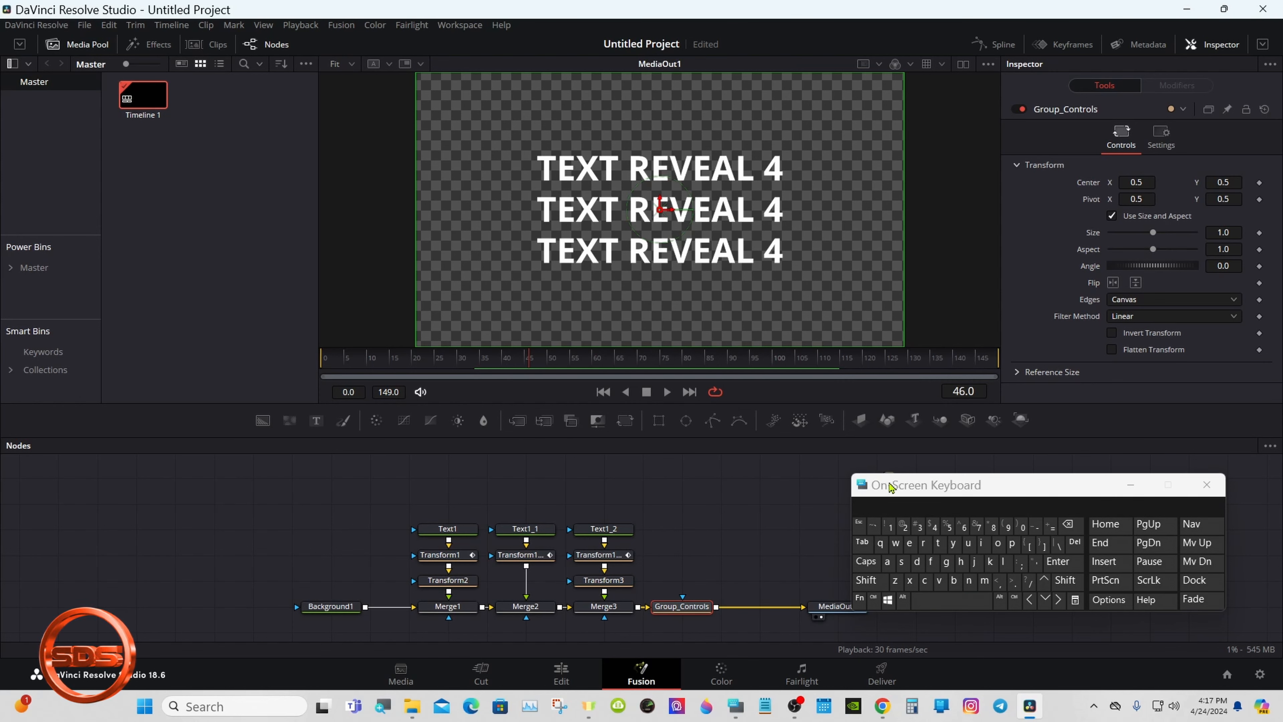
pyautogui.moveTo(890, 486); pyautogui.dragTo(941, 501)
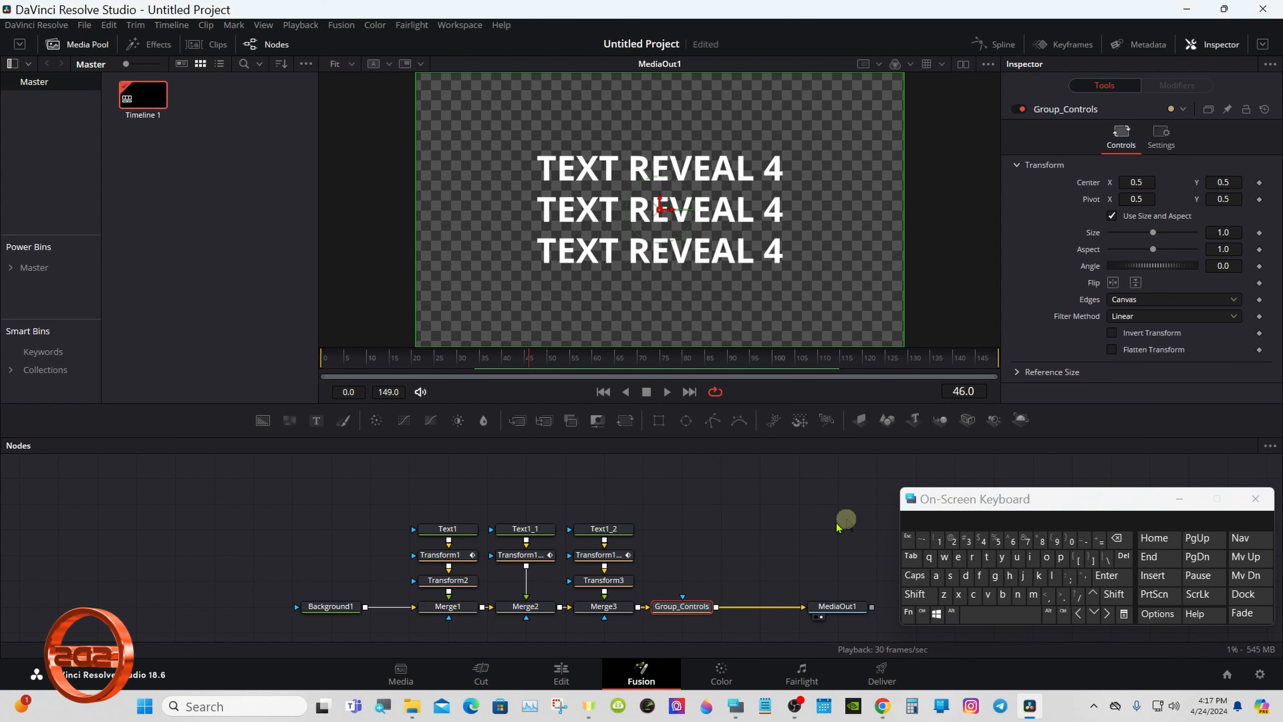
# Step: On the Edit page, extend the Fusion Composition clip to 00:00:08:23 and play it from the timeline start
pyautogui.click(563, 675)
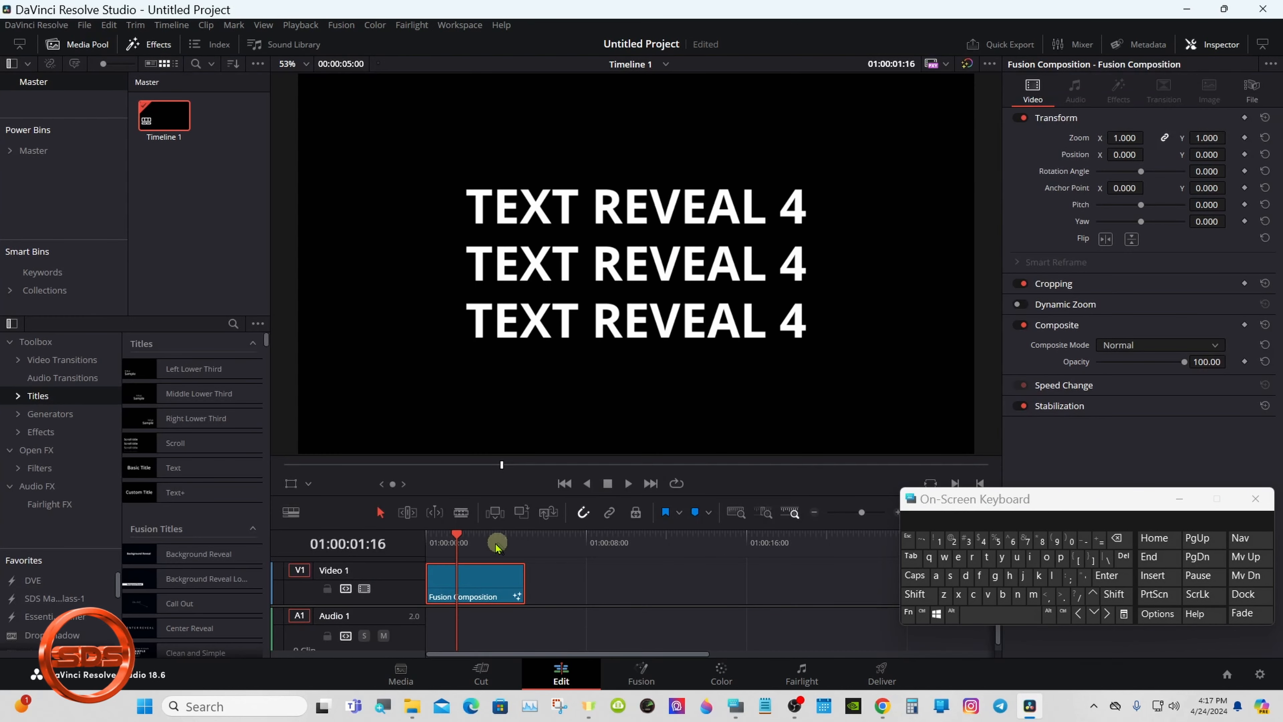
pyautogui.click(428, 540)
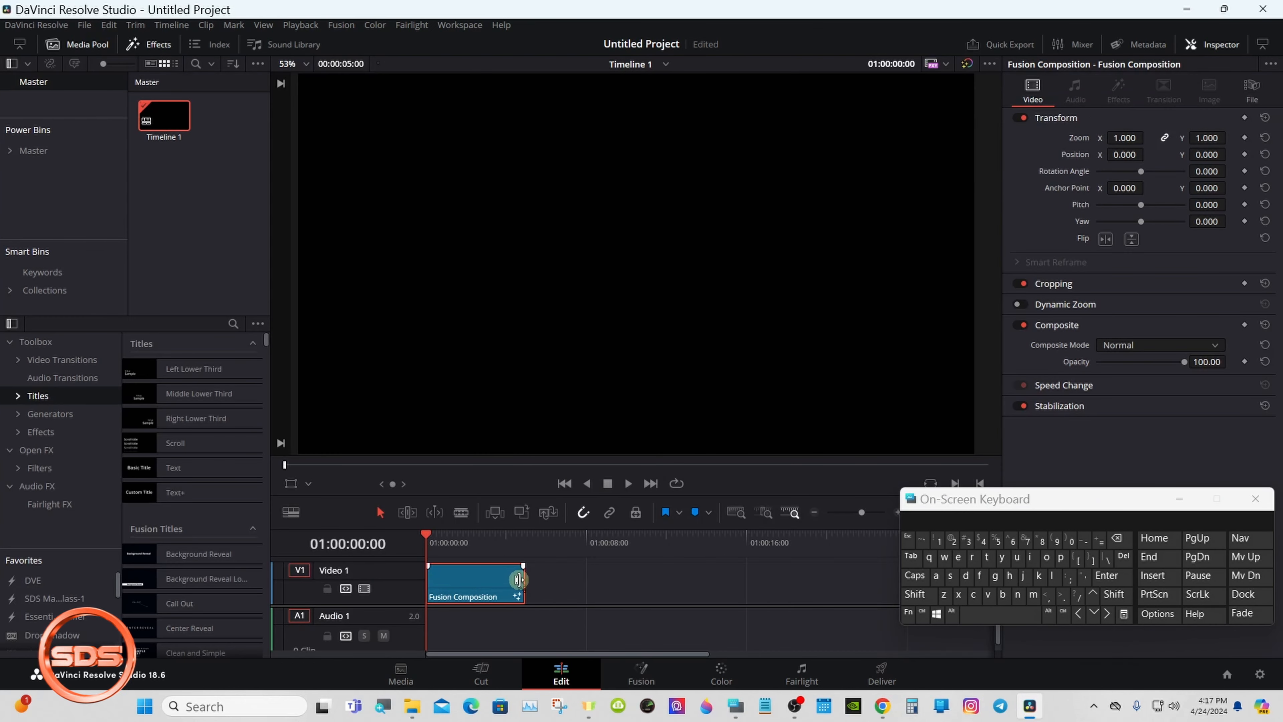
pyautogui.moveTo(518, 580); pyautogui.dragTo(596, 579)
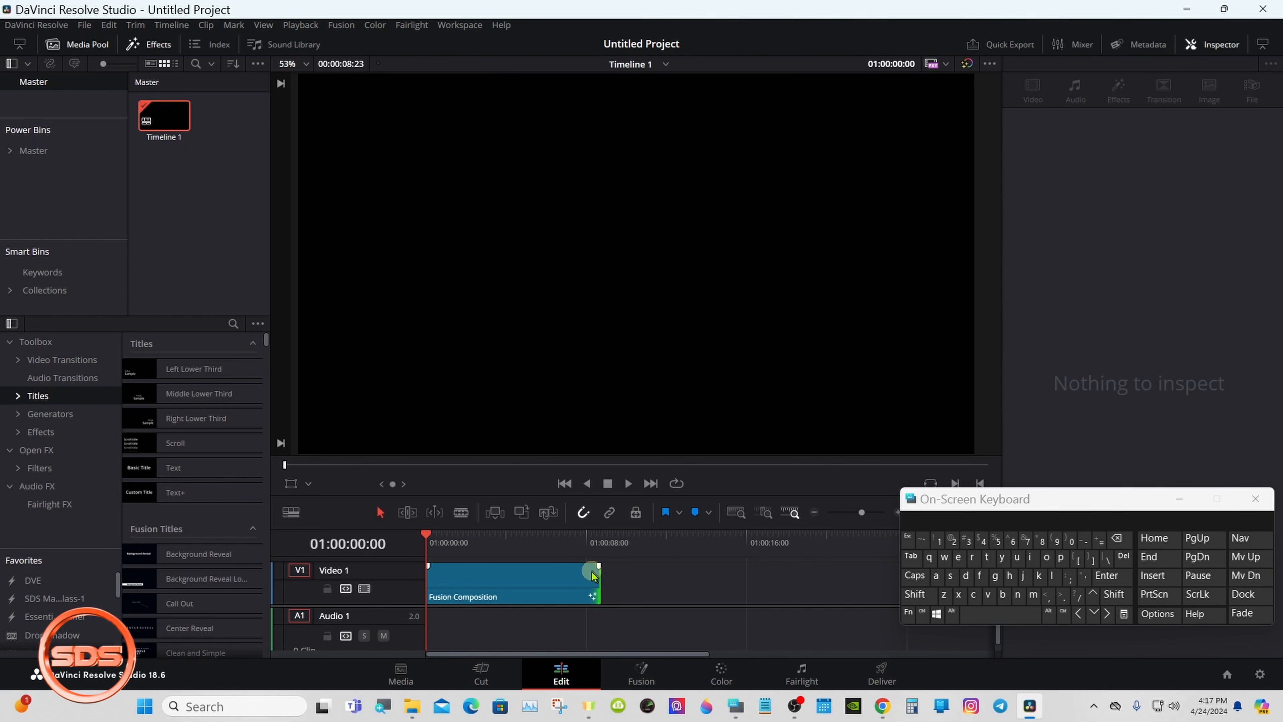
pyautogui.click(628, 483)
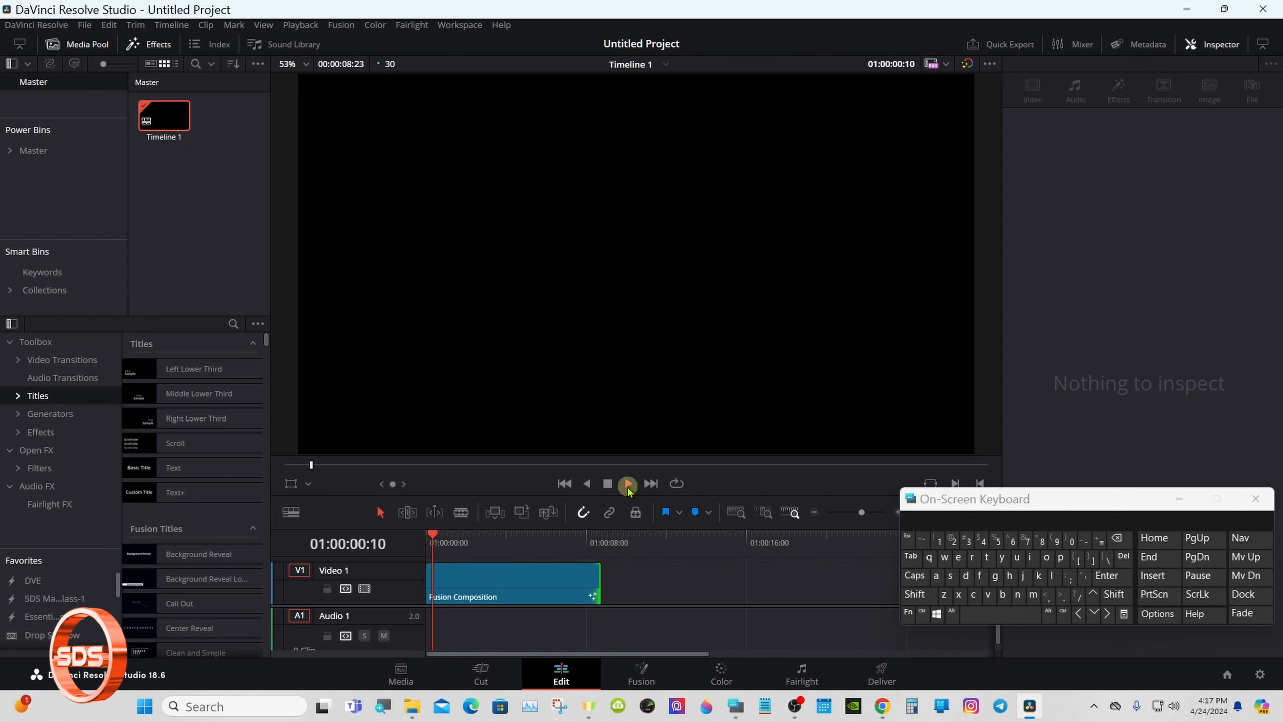
pyautogui.click(609, 484)
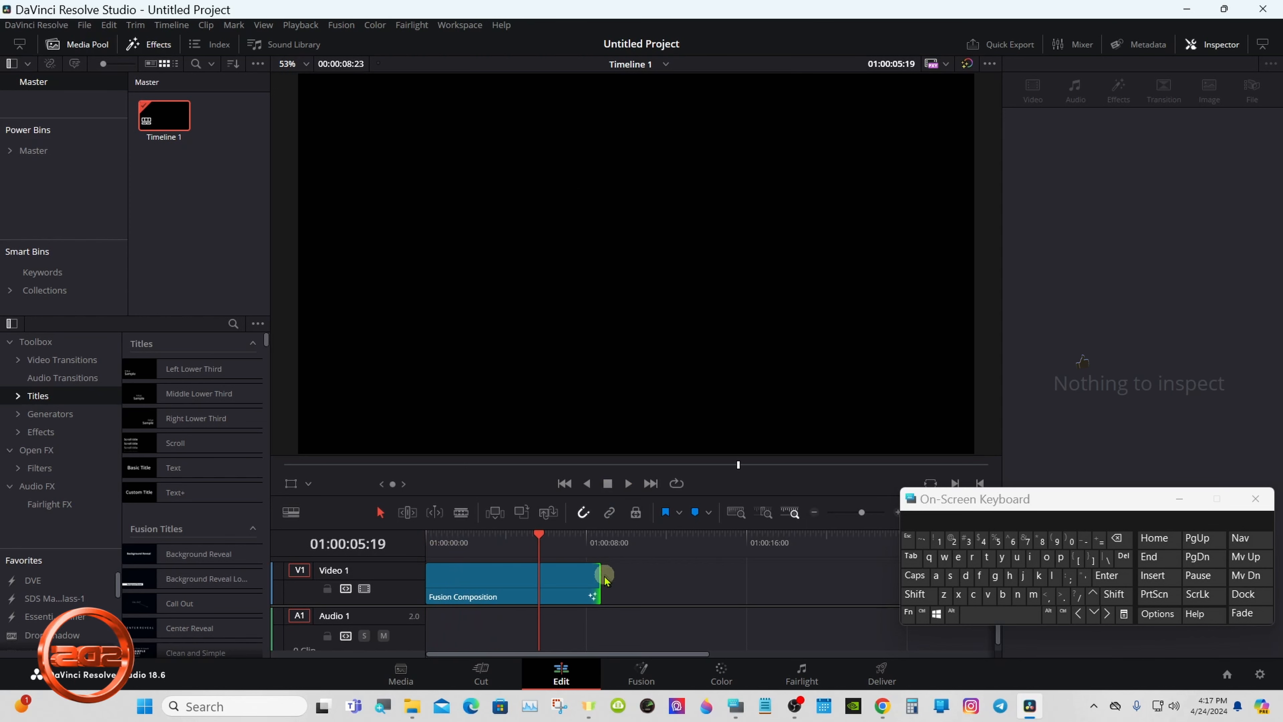
# Step: Trim the end of the Fusion Composition clip back to a duration of 00:00:05:00
pyautogui.moveTo(601, 582); pyautogui.dragTo(518, 577)
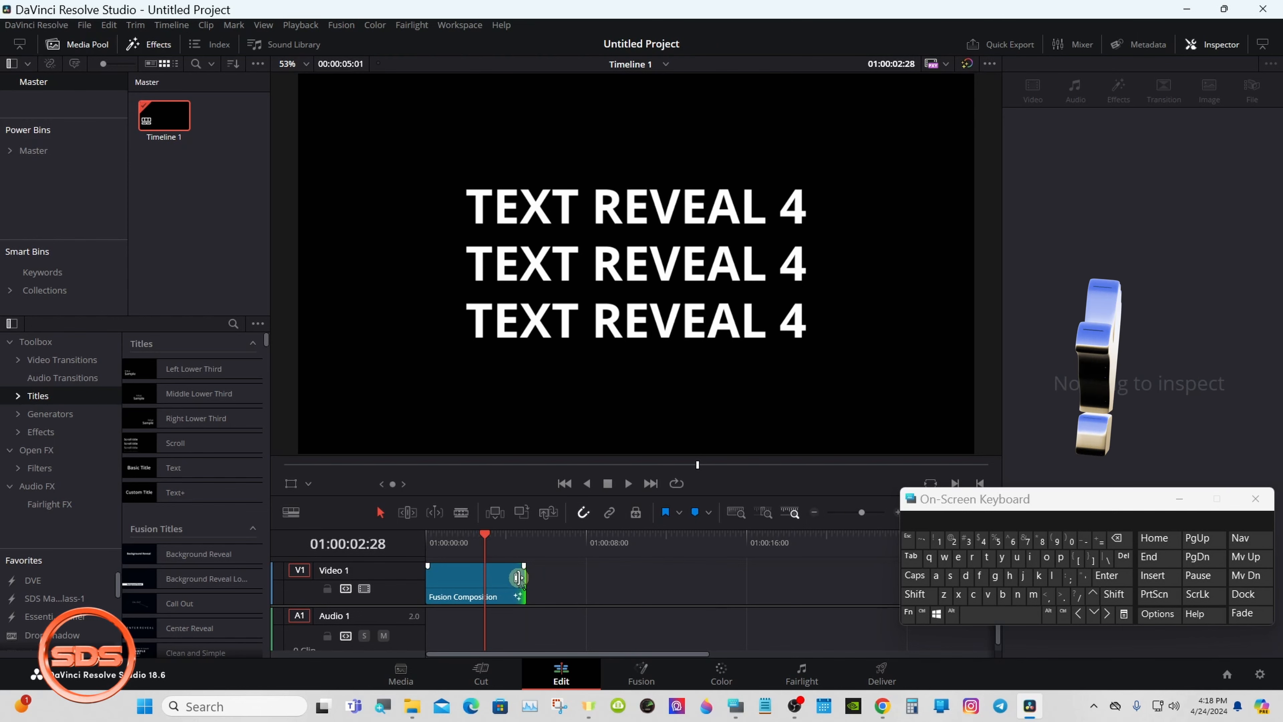
pyautogui.moveTo(946, 504); pyautogui.dragTo(964, 557)
pyautogui.click(899, 513)
pyautogui.moveTo(620, 578); pyautogui.dragTo(617, 579)
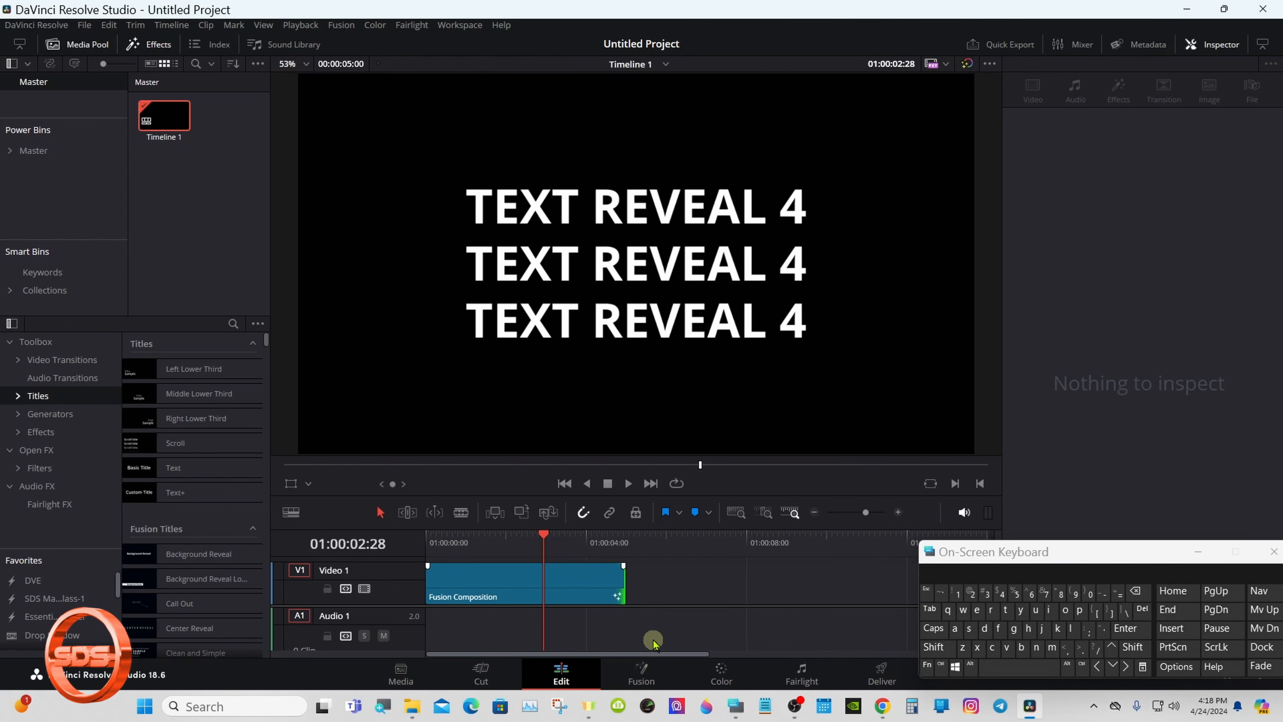
# Step: Return to the Fusion page and add a Keyframe Stretcher node between Group_Controls and MediaOut1
pyautogui.click(647, 674)
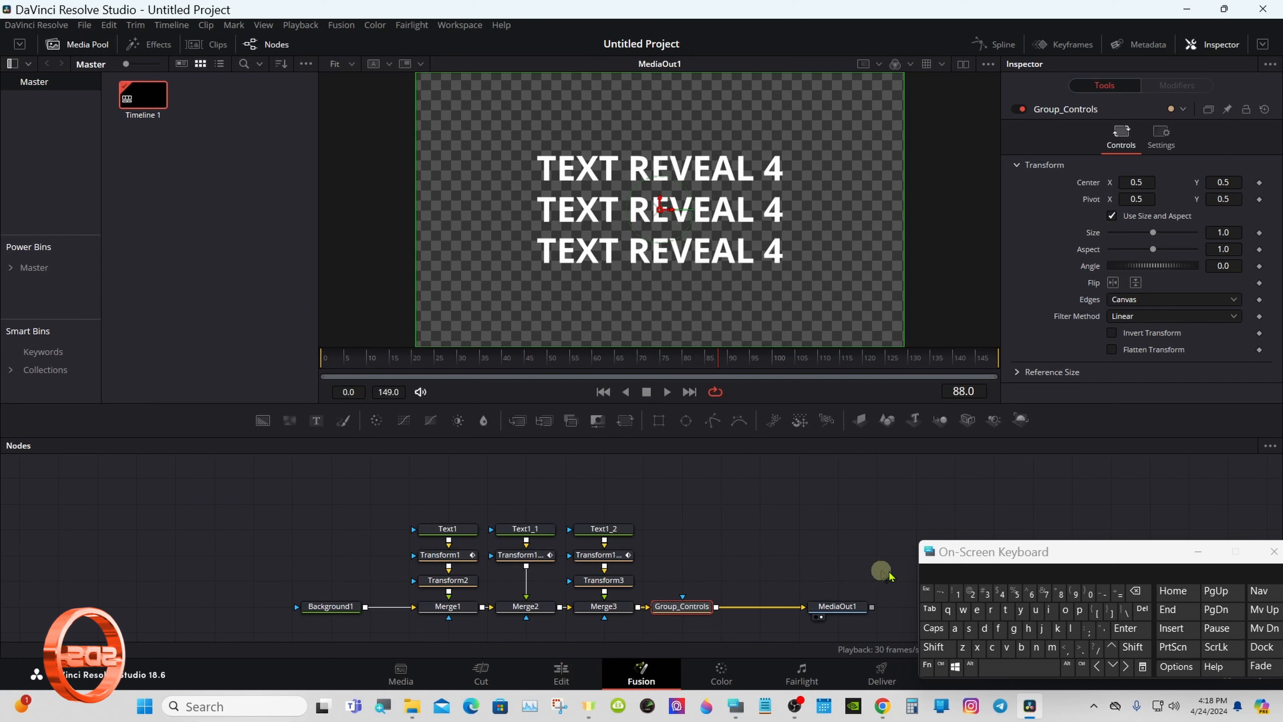
pyautogui.moveTo(960, 559); pyautogui.dragTo(960, 451)
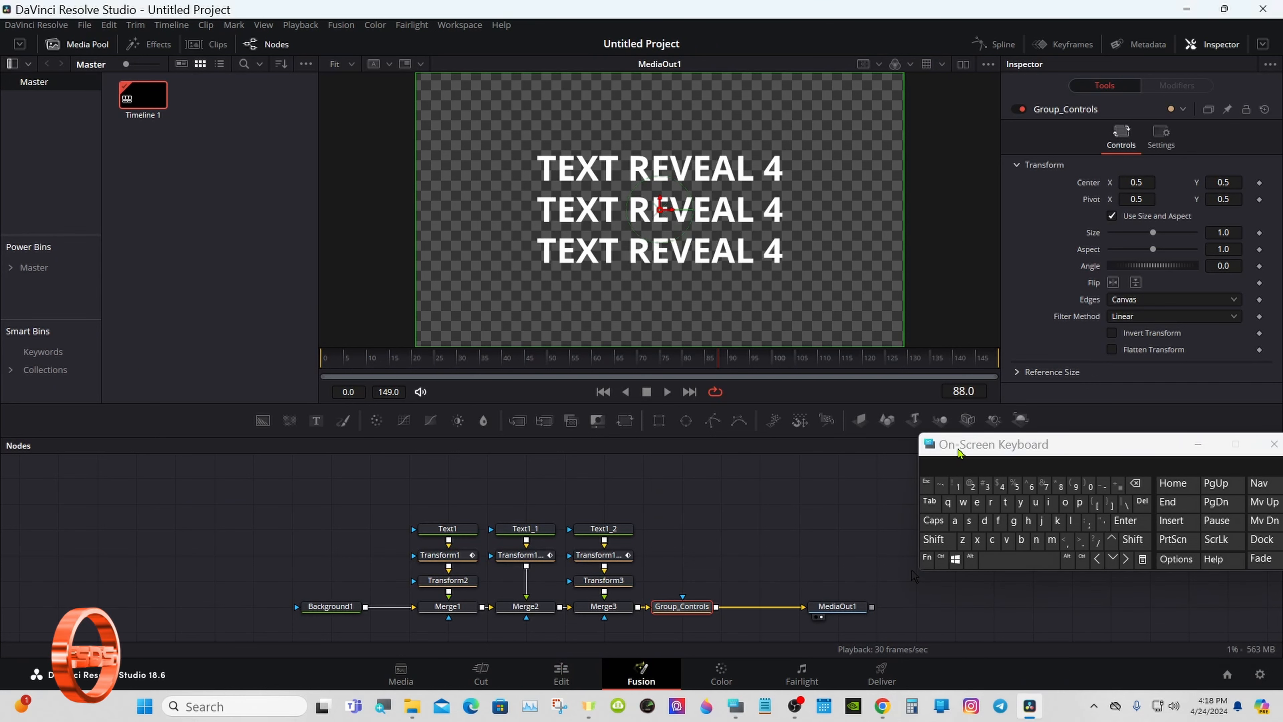
pyautogui.click(940, 538)
pyautogui.click(1009, 559)
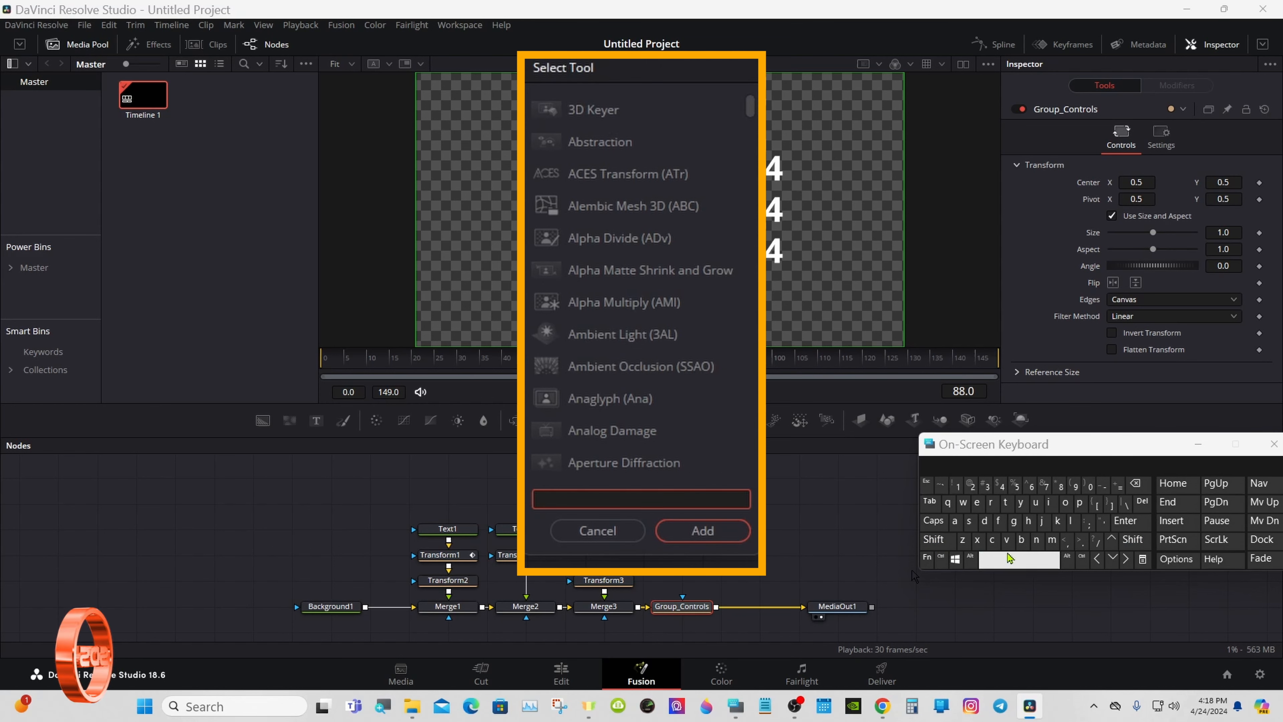
pyautogui.click(1057, 521)
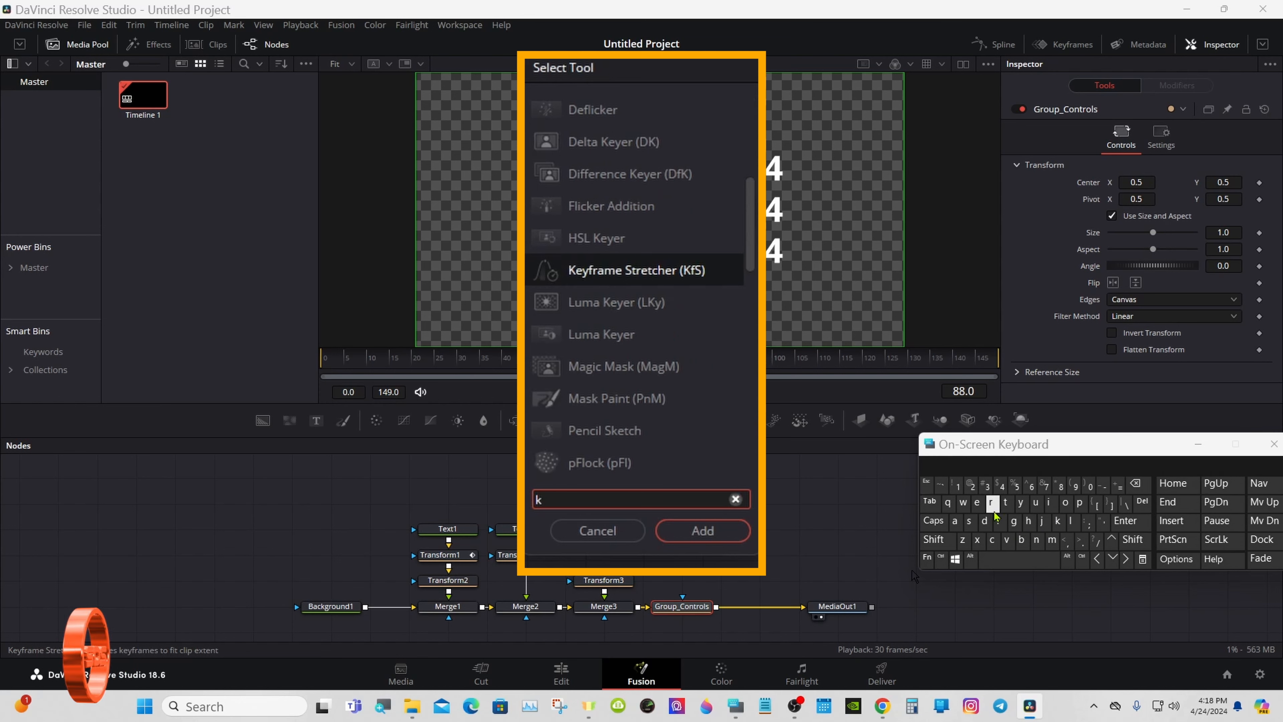
pyautogui.click(978, 502)
pyautogui.click(1021, 502)
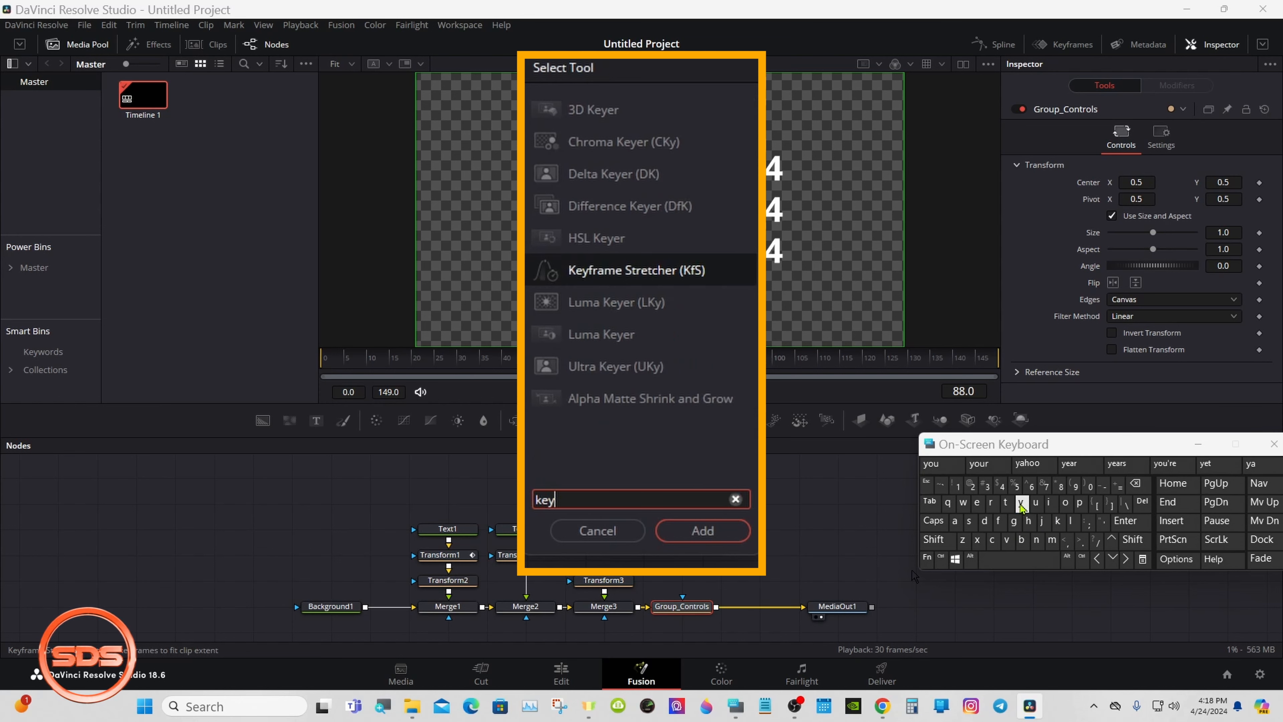
pyautogui.click(628, 268)
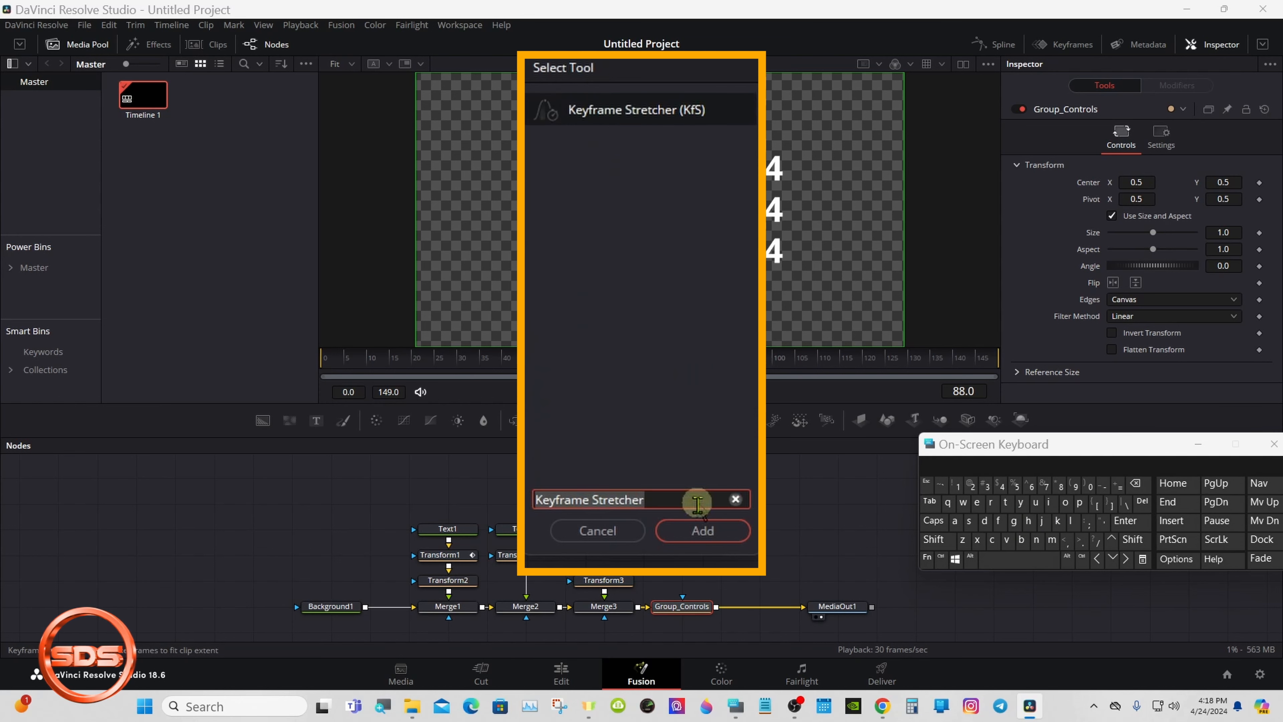
pyautogui.click(701, 529)
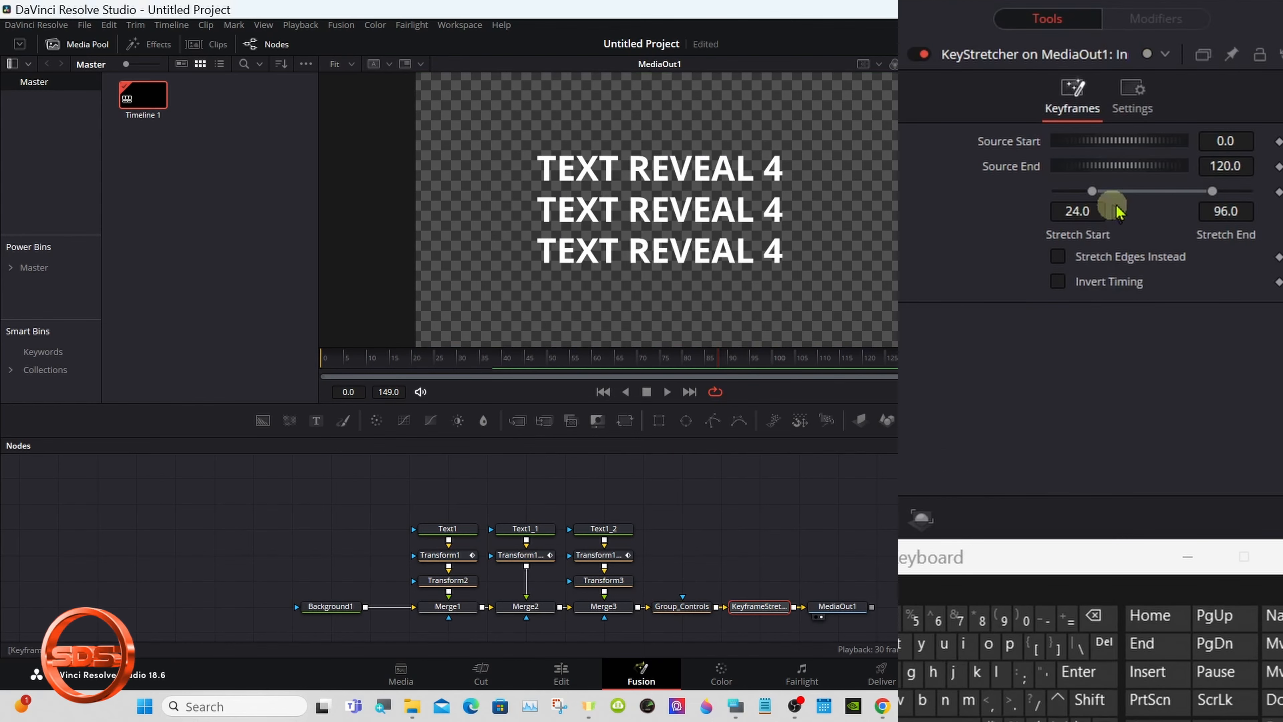
# Step: Set the Keyframe Stretcher's Source End to 150
pyautogui.click(1236, 165)
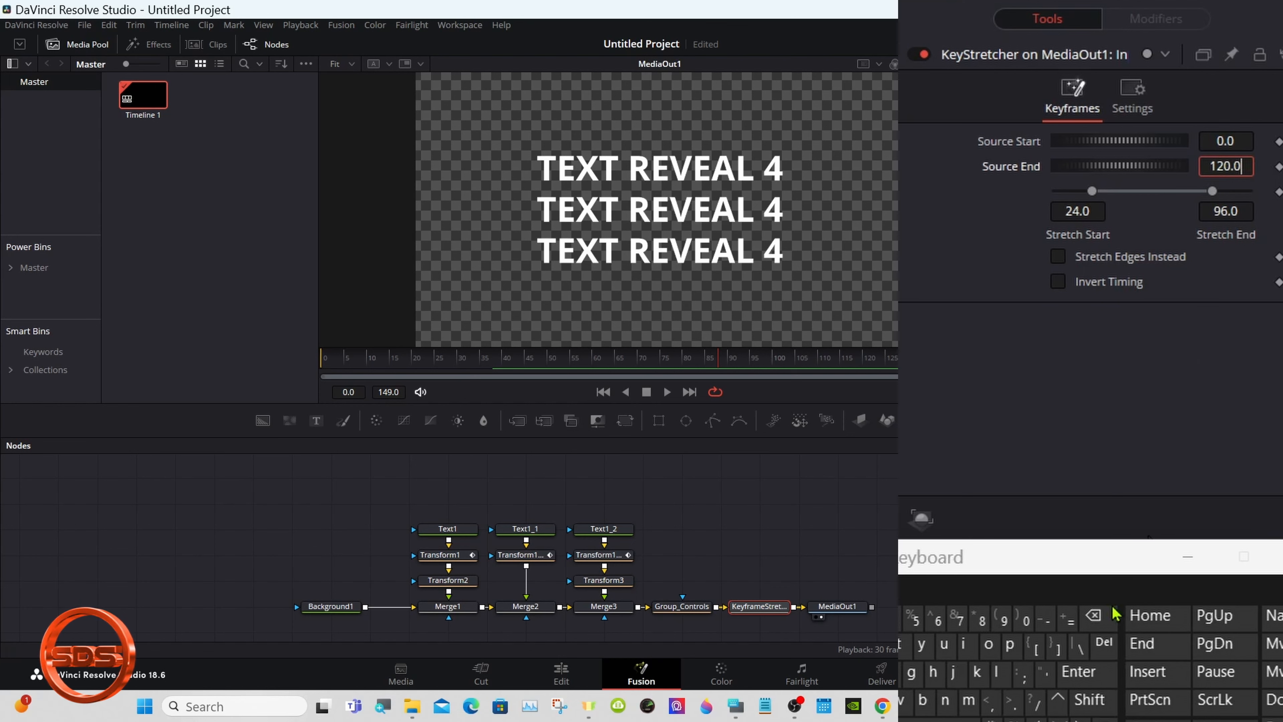
pyautogui.click(1099, 616)
pyautogui.click(1099, 616)
pyautogui.click(1099, 616)
pyautogui.click(1099, 616)
pyautogui.click(1099, 617)
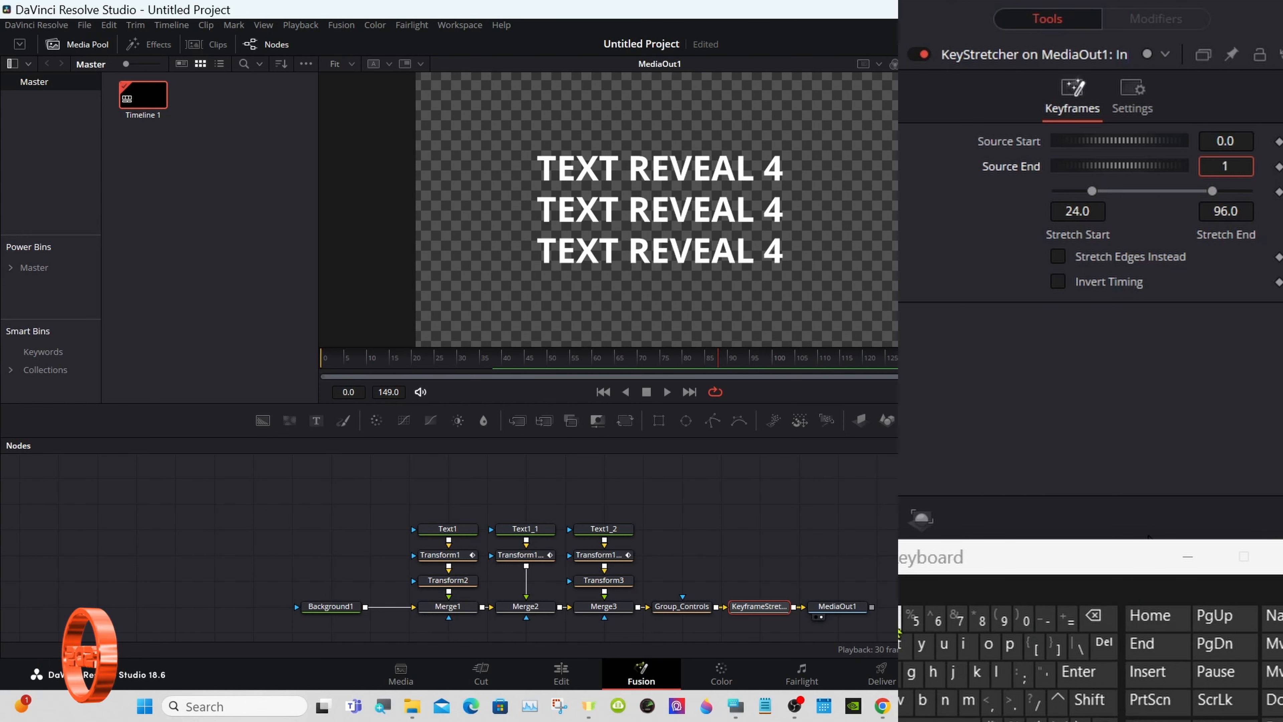
pyautogui.write('1')
pyautogui.click(915, 616)
pyautogui.click(1025, 618)
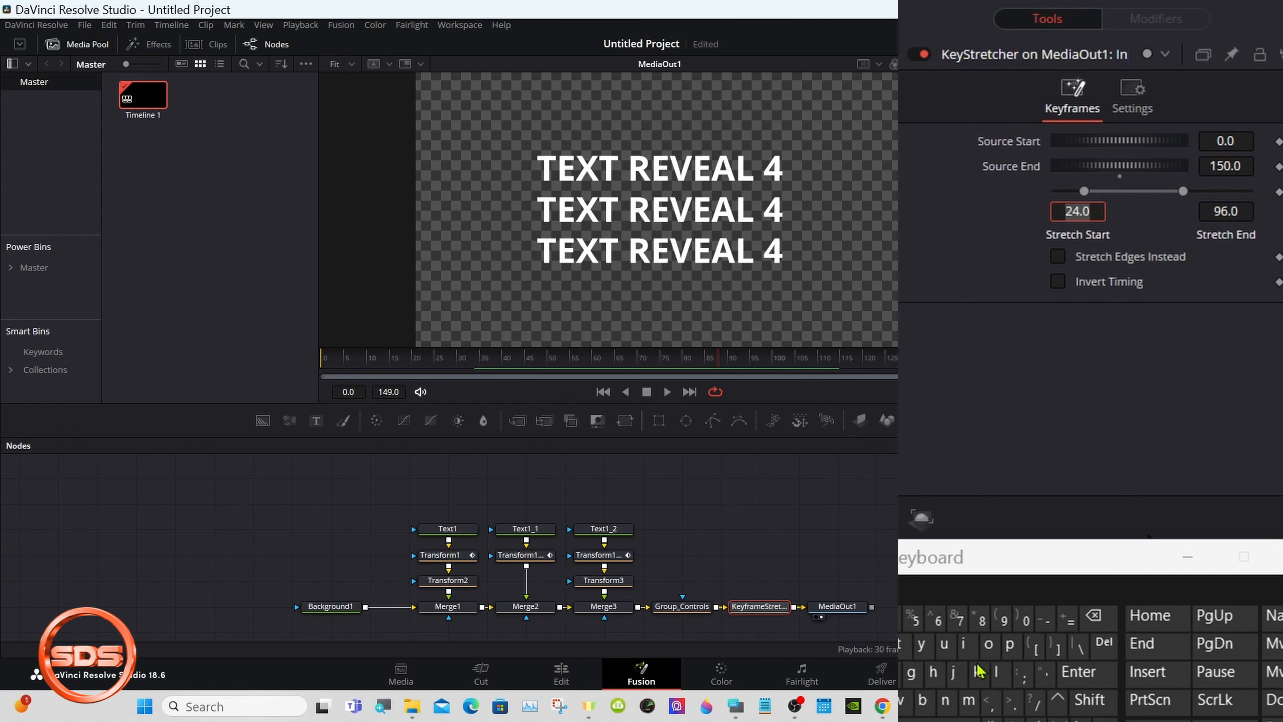
# Step: Scrub through the composition to its end and set the Keyframe Stretcher's Source End to 120
pyautogui.moveTo(756, 360); pyautogui.dragTo(1017, 359)
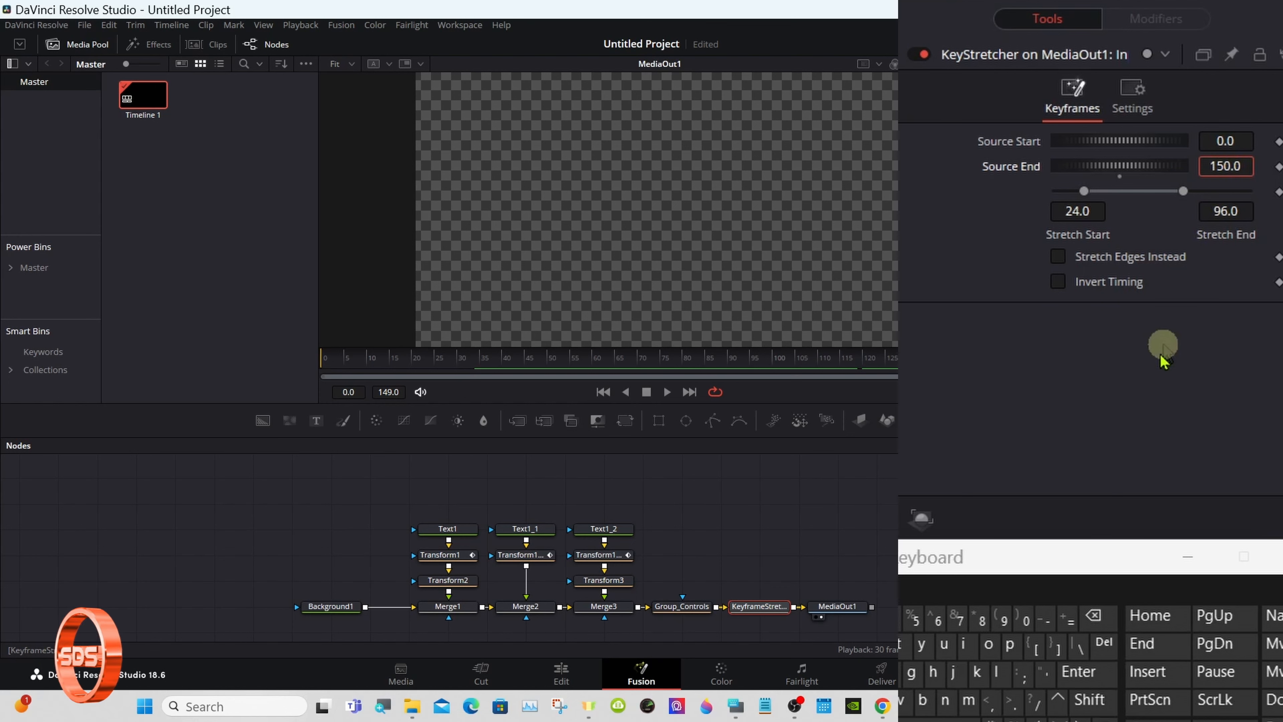
pyautogui.click(1094, 616)
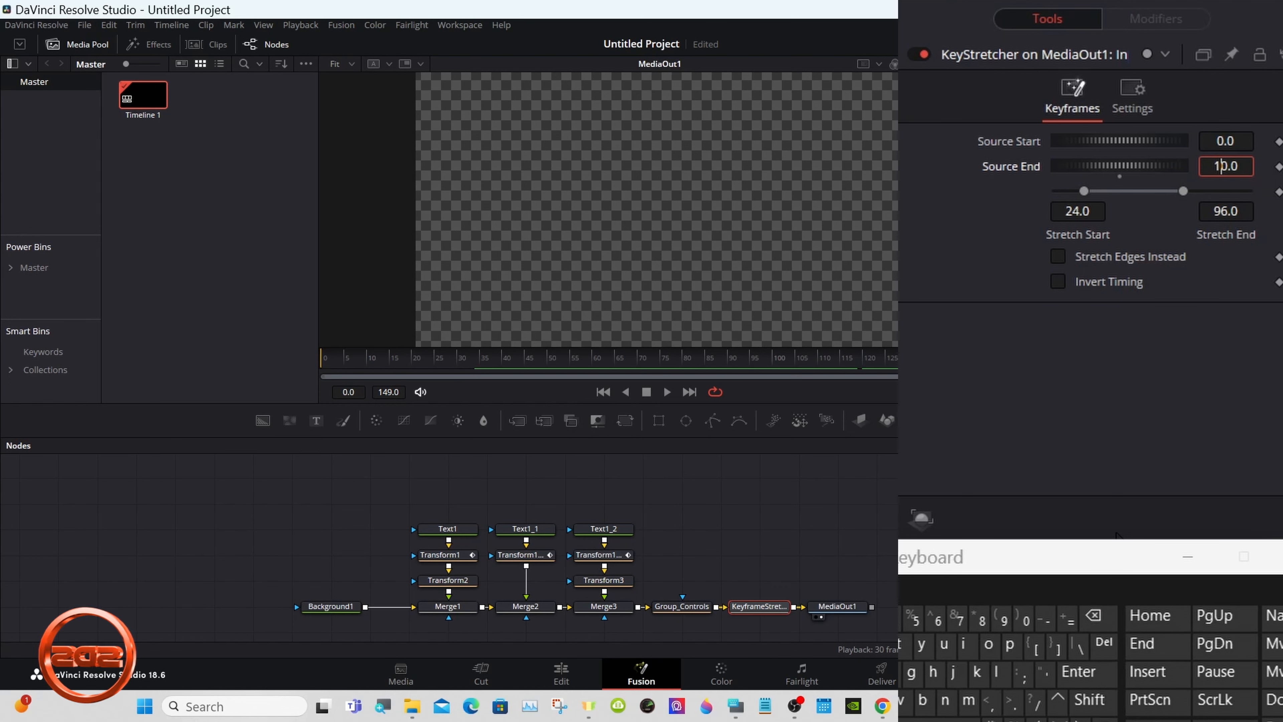
pyautogui.click(1079, 672)
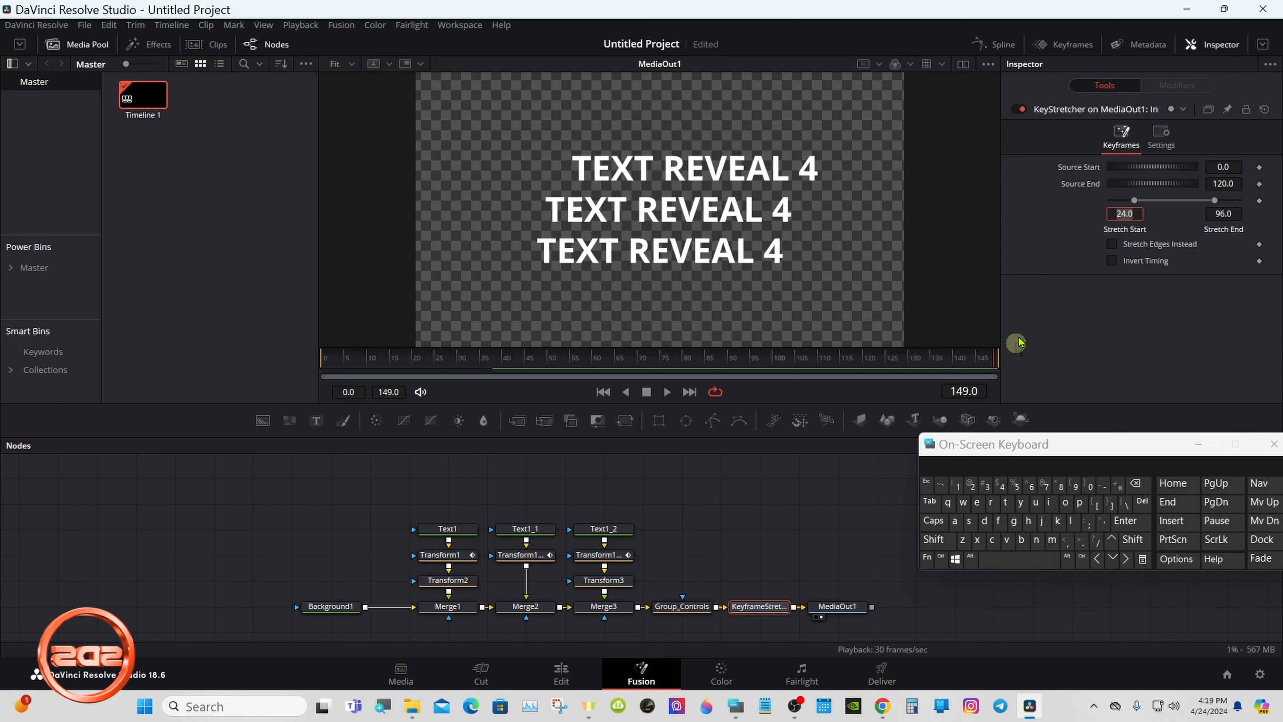
# Step: Change the Keyframe Stretcher's Source End to 1500
pyautogui.click(1222, 180)
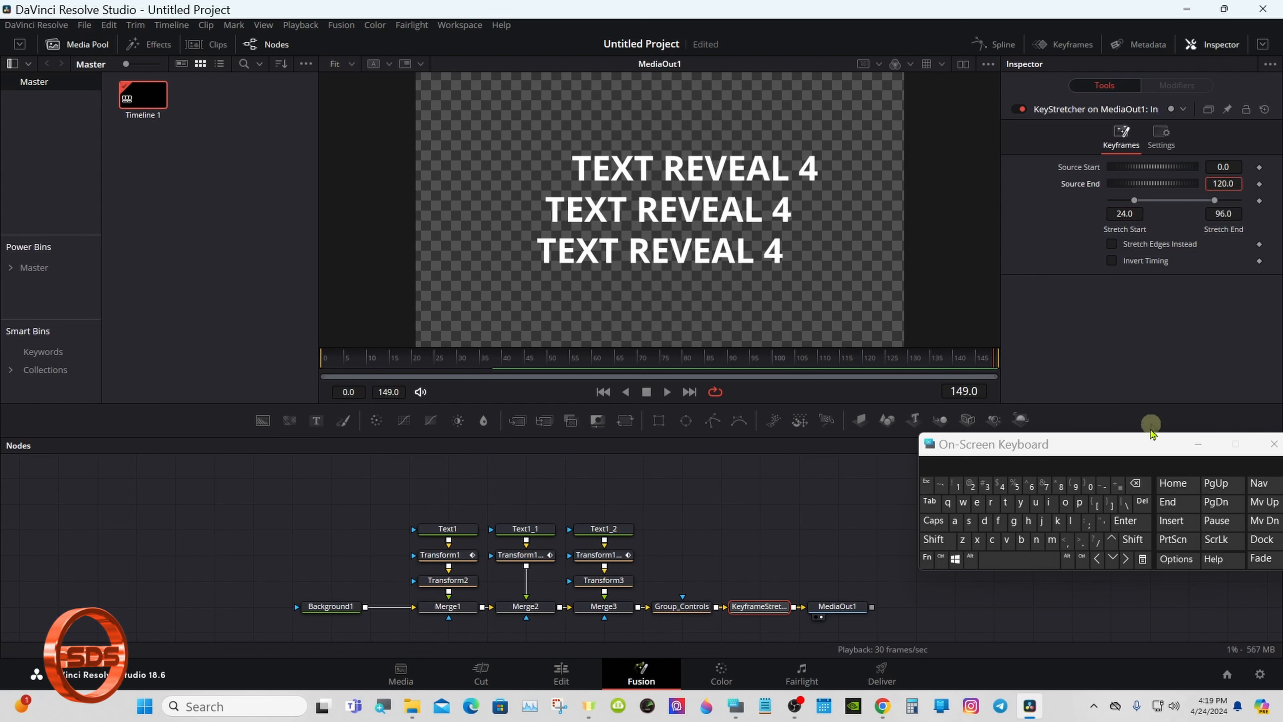
pyautogui.click(1016, 486)
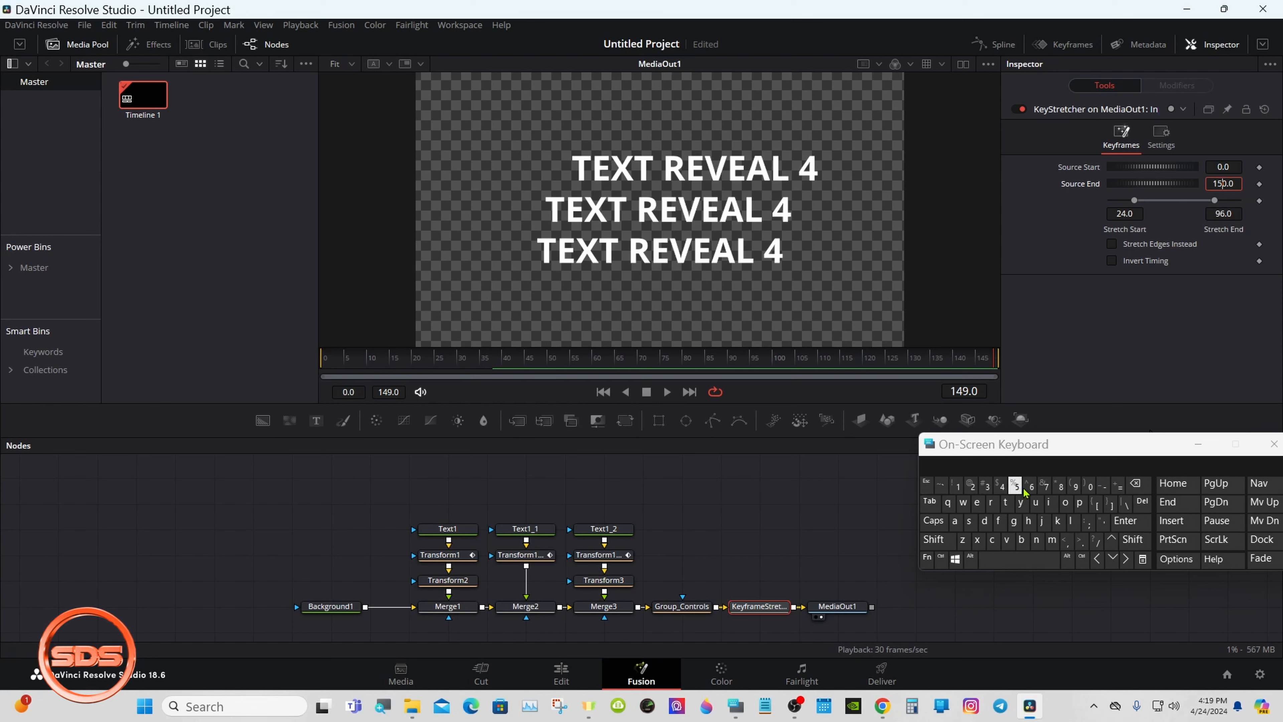
pyautogui.click(1090, 487)
pyautogui.click(1125, 522)
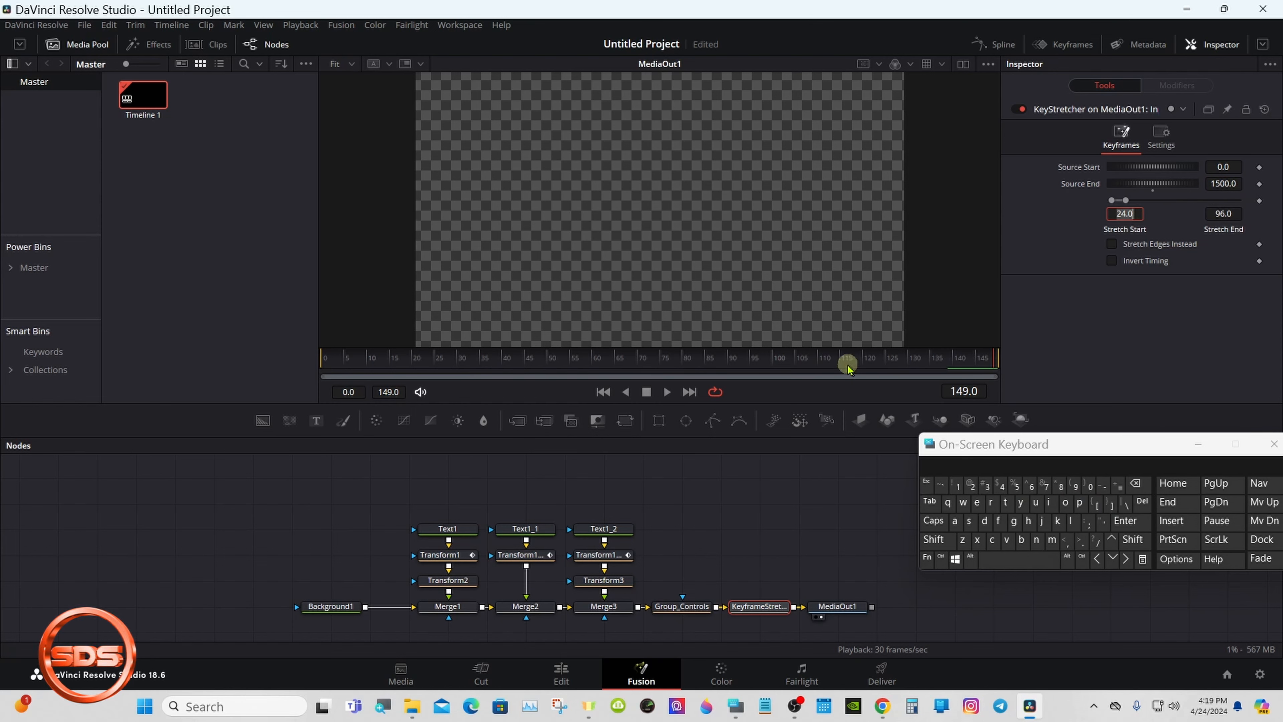
# Step: Play the composition to check the stretched text timing, and return the playhead to frame 0
pyautogui.moveTo(847, 365); pyautogui.dragTo(627, 360)
pyautogui.click(667, 392)
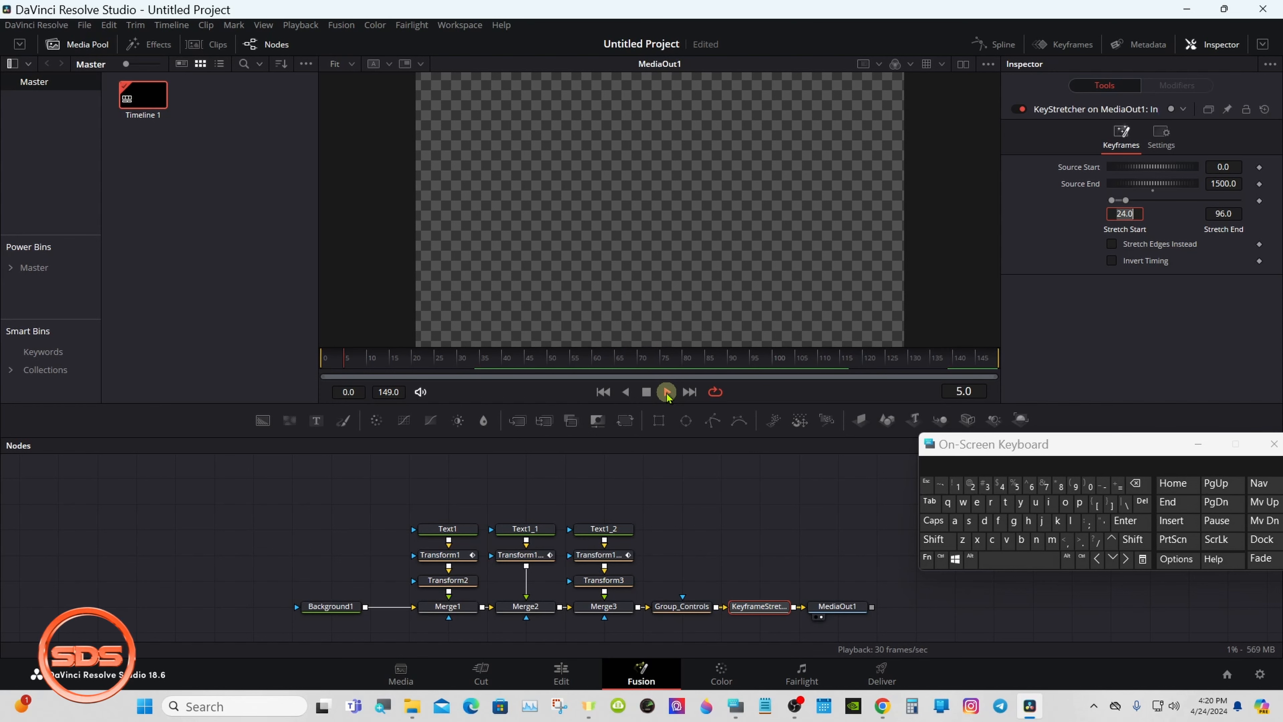
pyautogui.click(646, 392)
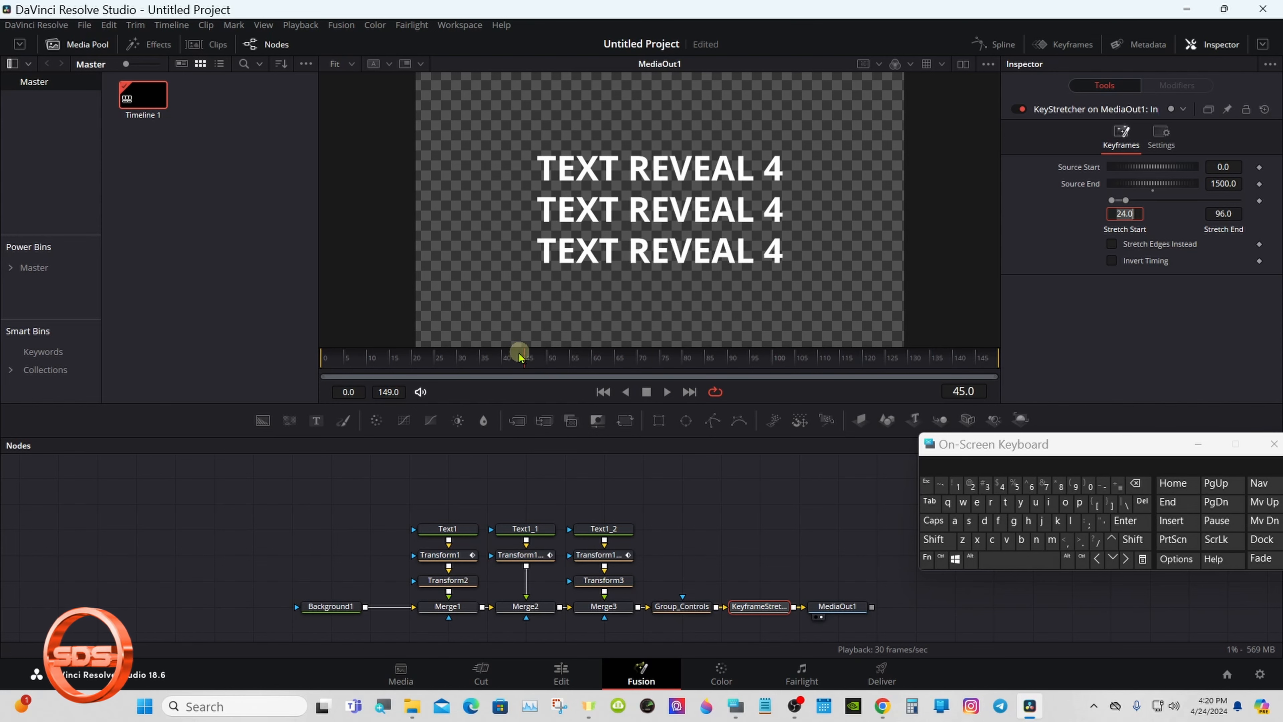
pyautogui.moveTo(521, 357); pyautogui.dragTo(324, 354)
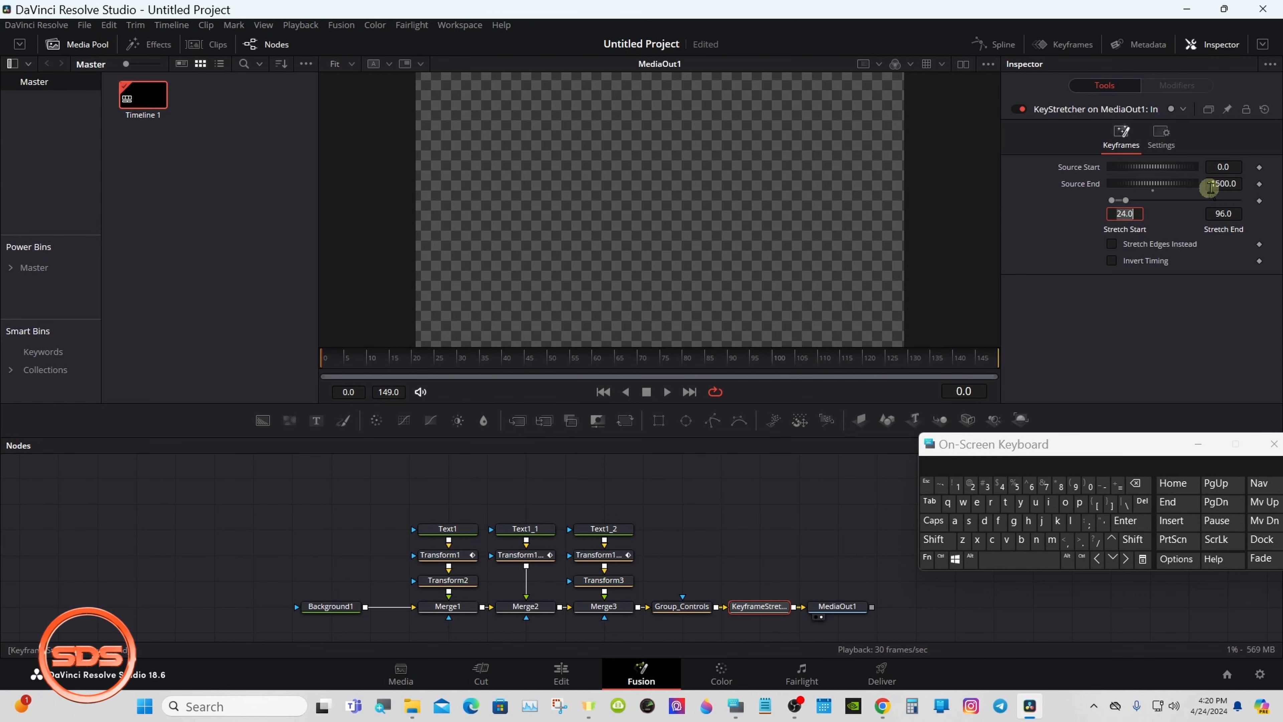
# Step: Correct the Keyframe Stretcher's Source End to 150
pyautogui.click(1223, 184)
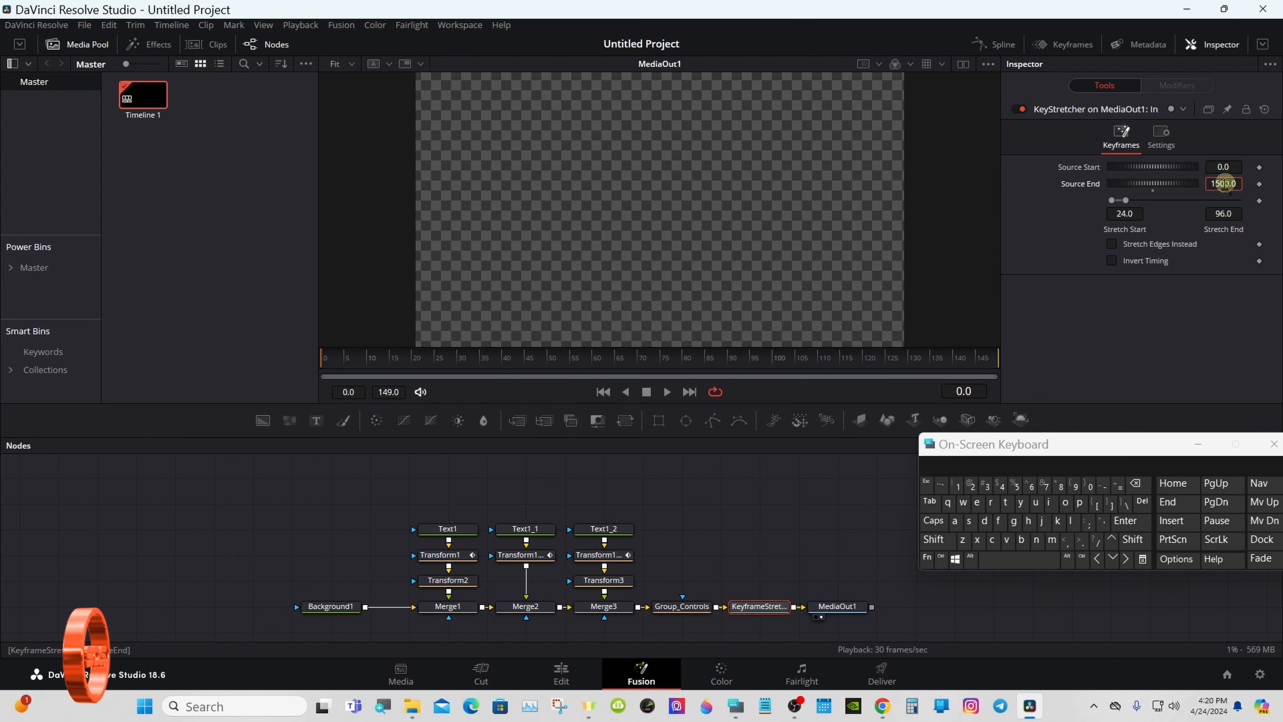
pyautogui.click(1137, 485)
pyautogui.click(1126, 520)
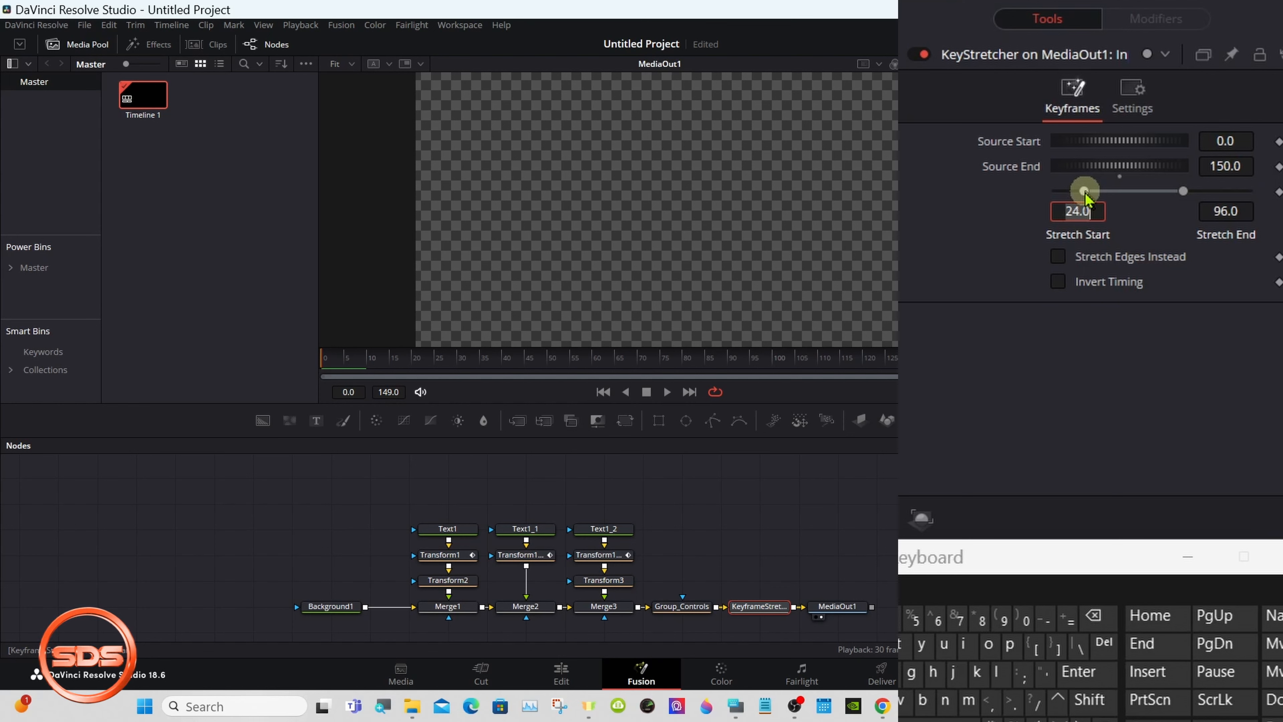
# Step: Set the Keyframe Stretcher's Stretch Start to 30 and Stretch End to 100.8, and play the composition to check the timing
pyautogui.moveTo(1085, 194); pyautogui.dragTo(1094, 194)
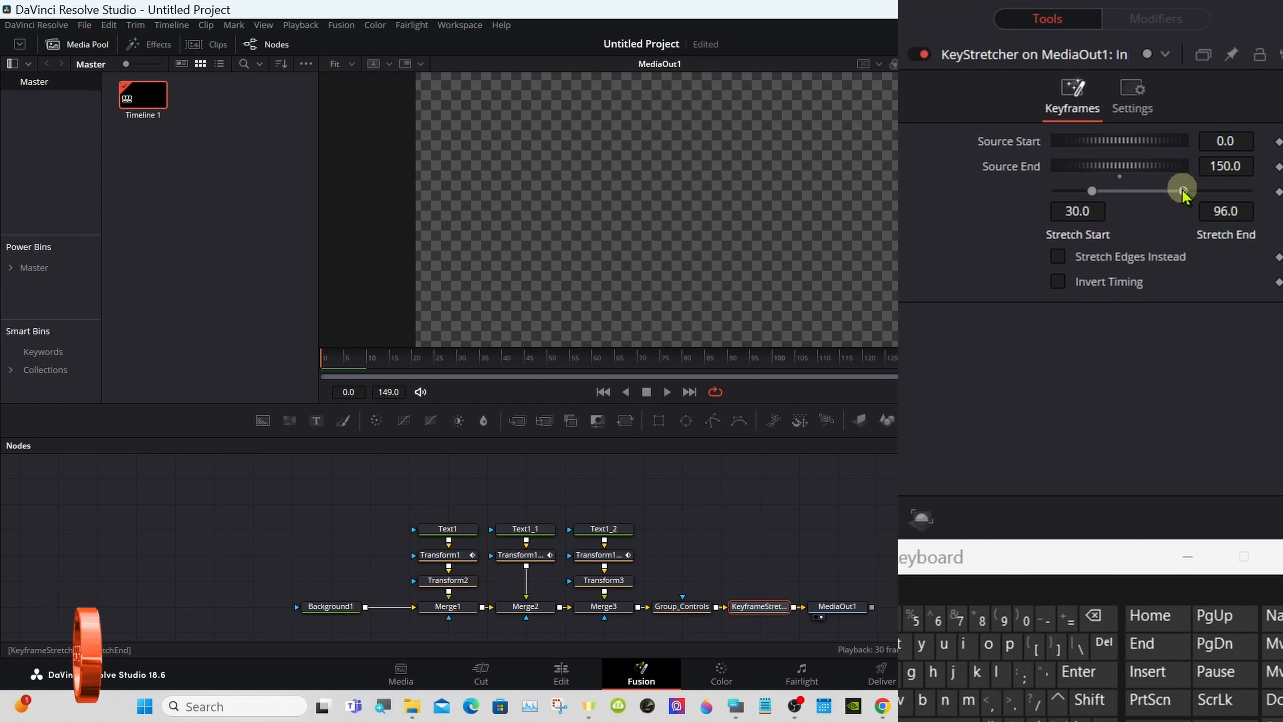
pyautogui.moveTo(1183, 194); pyautogui.dragTo(1189, 194)
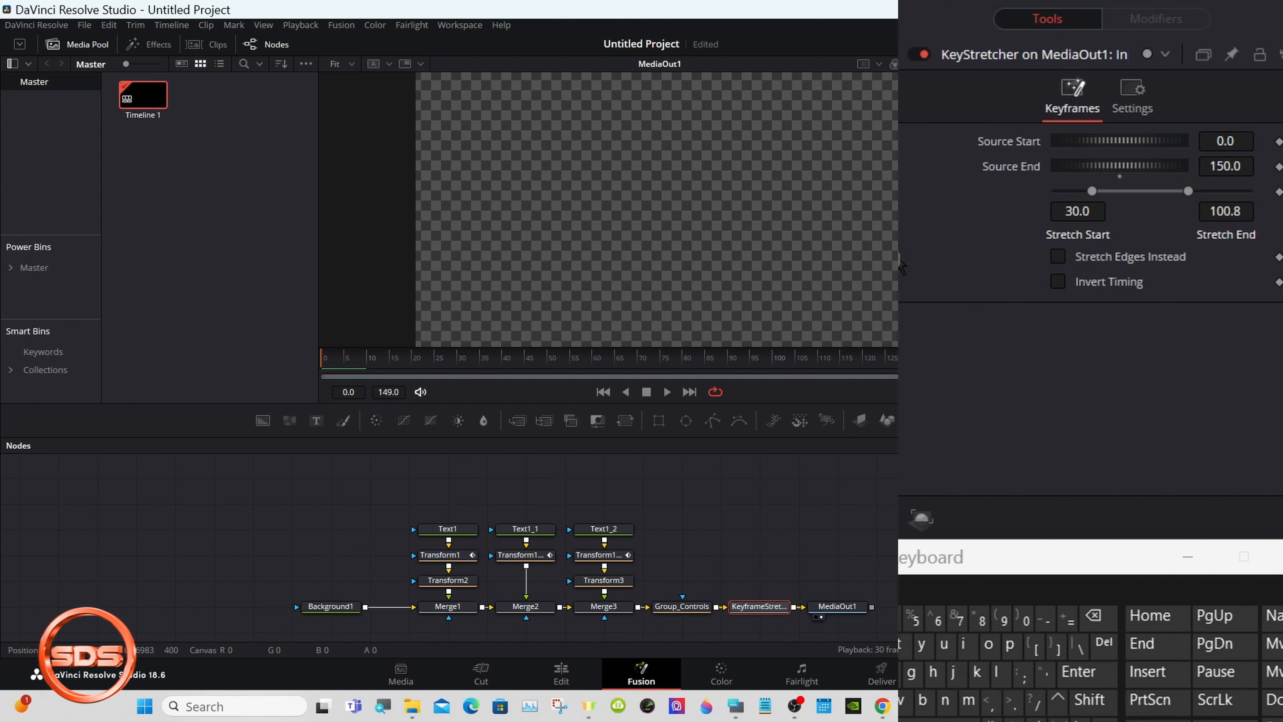
pyautogui.click(667, 392)
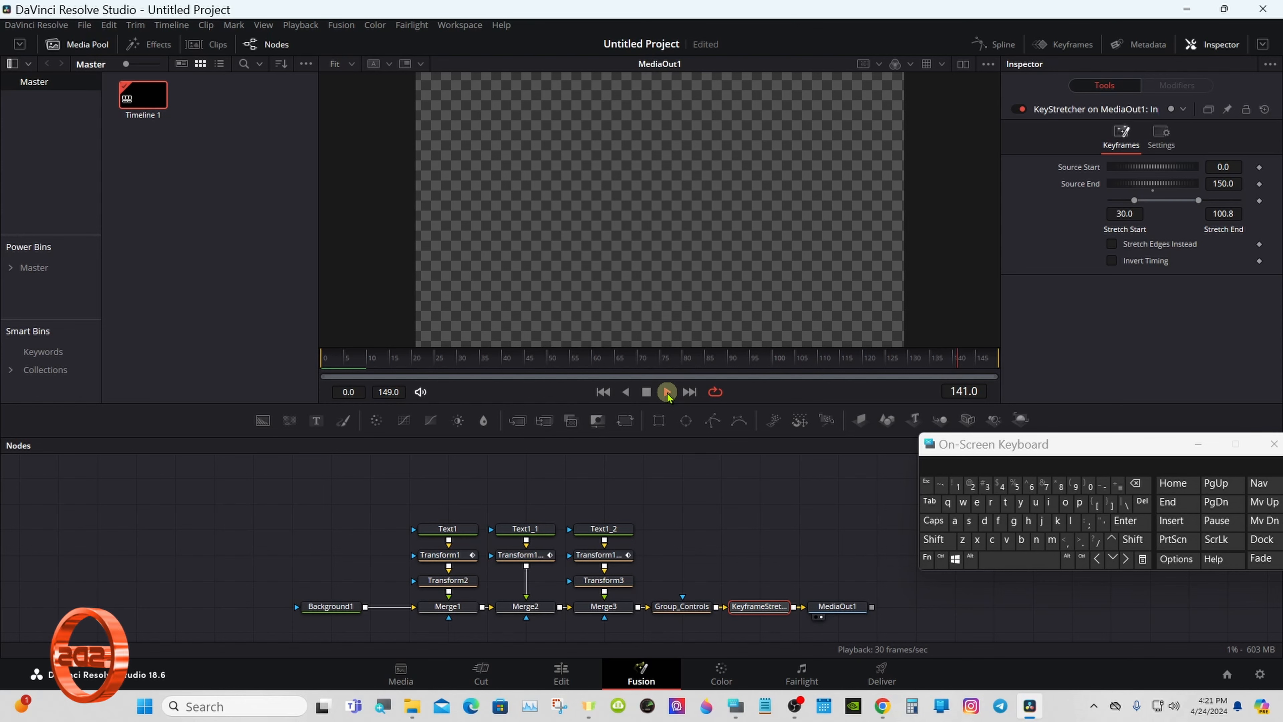
pyautogui.click(667, 392)
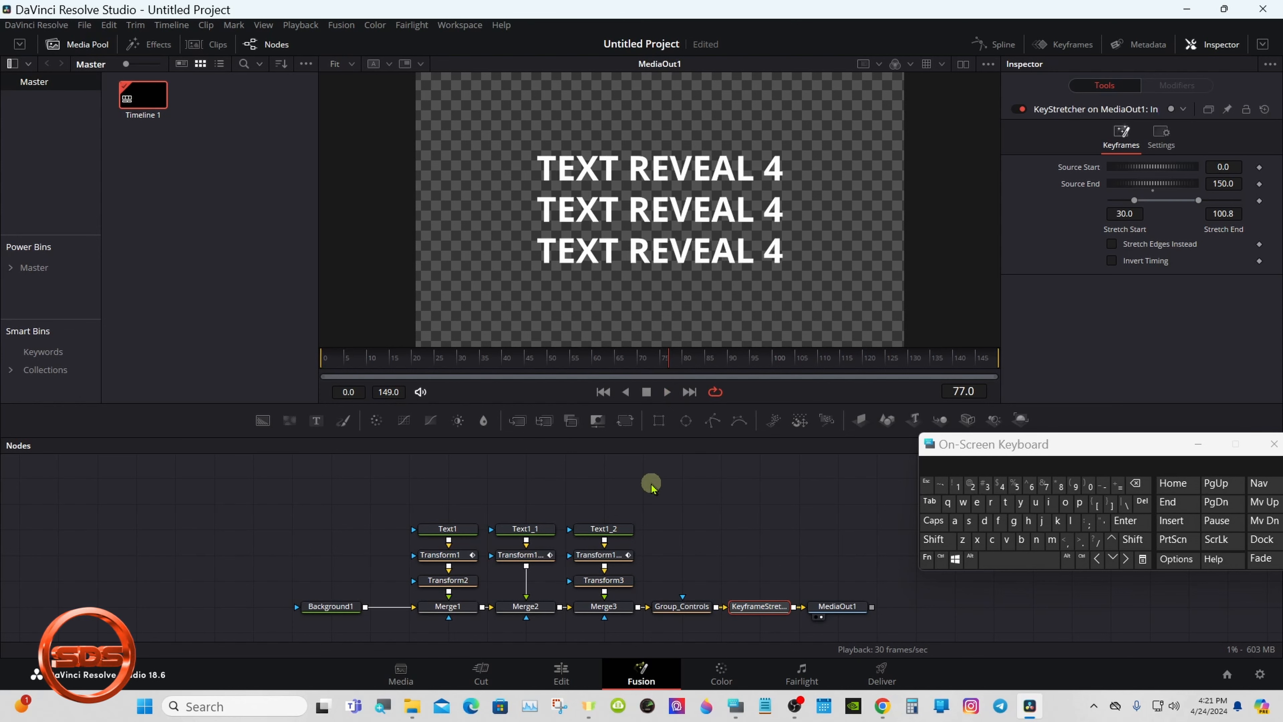
# Step: Enlarge the node graph area and move the MediaOut1 node further away from the Keyframe Stretcher
pyautogui.moveTo(647, 435); pyautogui.dragTo(649, 387)
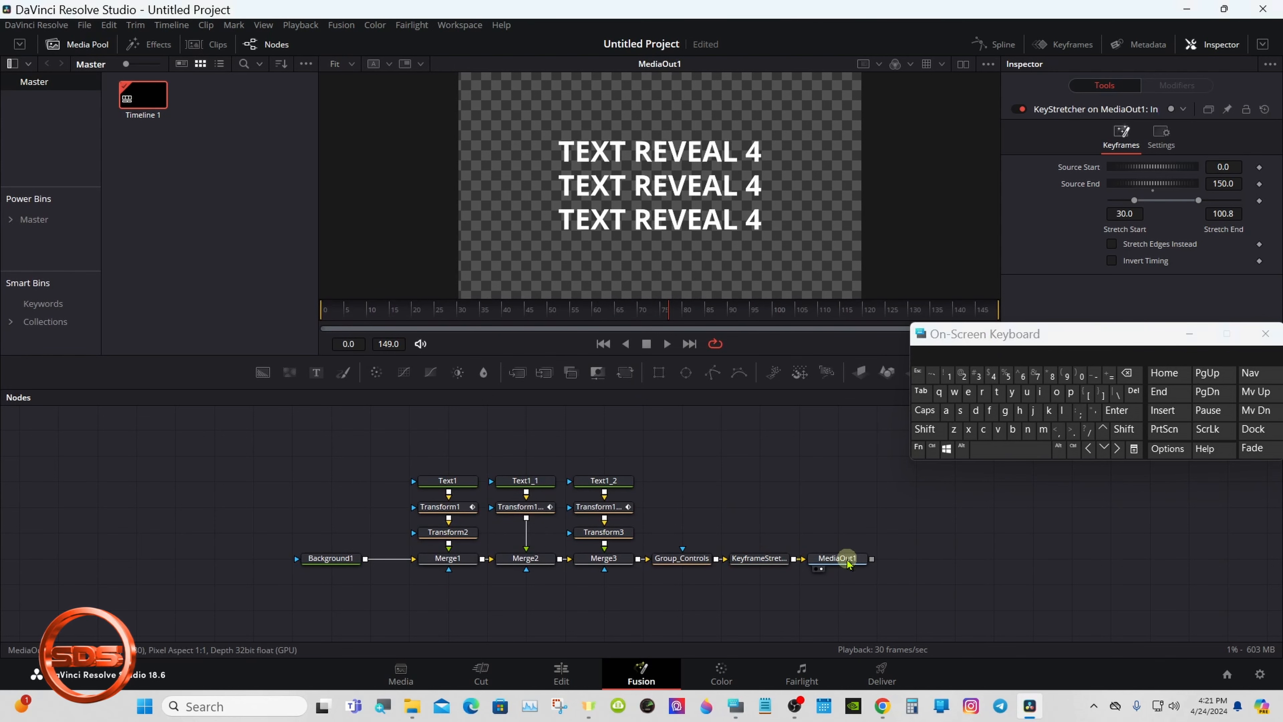
pyautogui.moveTo(838, 558); pyautogui.dragTo(877, 558)
pyautogui.moveTo(965, 334); pyautogui.dragTo(720, 546)
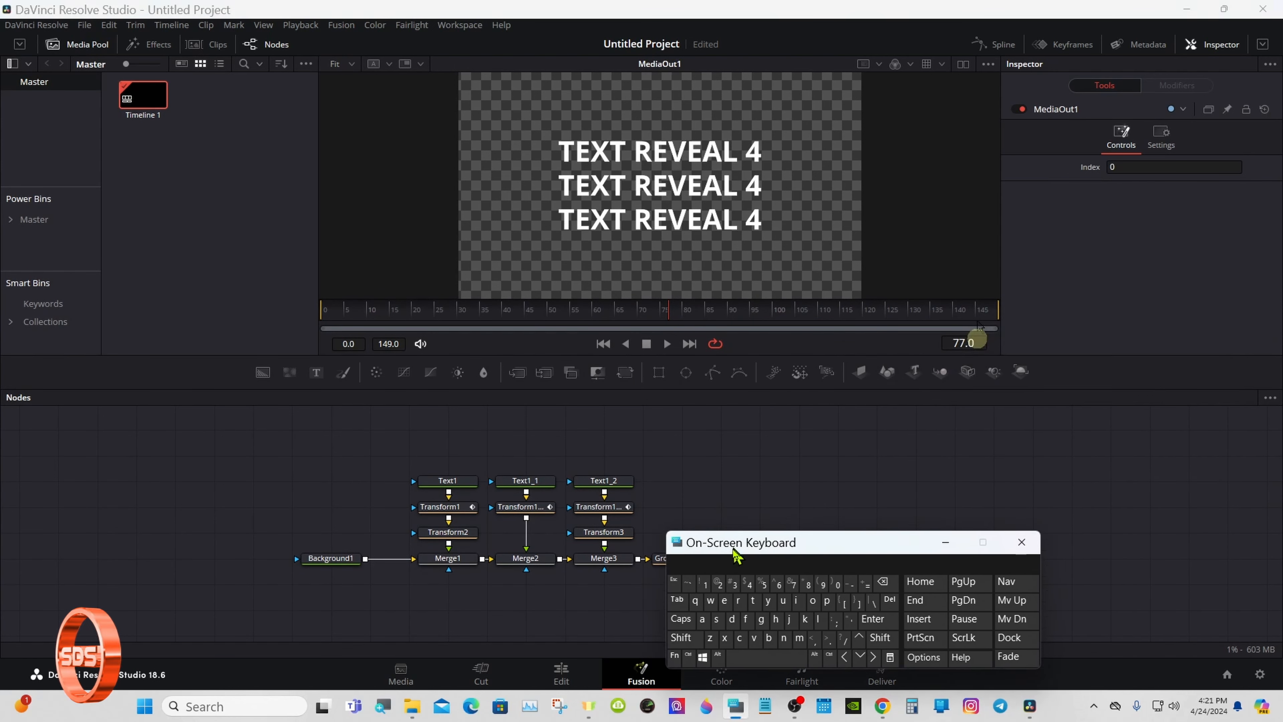
# Step: Examine the Shading settings of the Text1 and Text1_1 nodes, returning Text1_1 to its Text settings
pyautogui.click(447, 481)
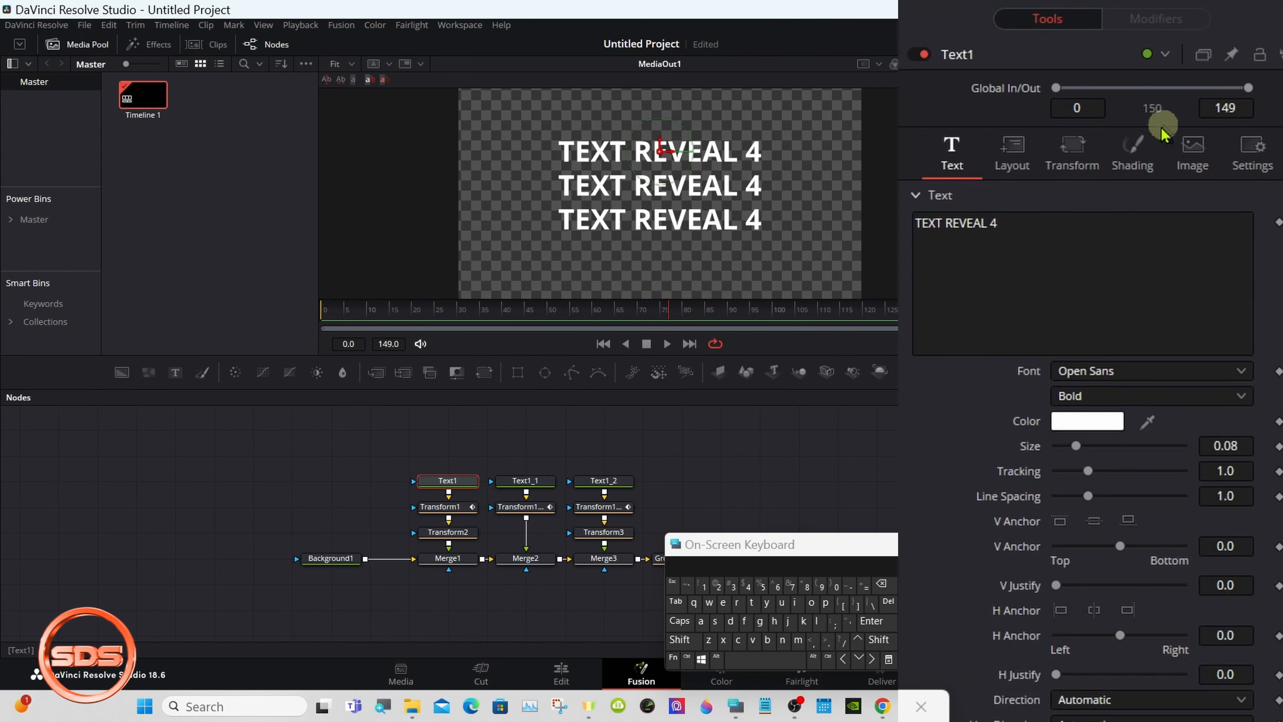
pyautogui.click(1137, 152)
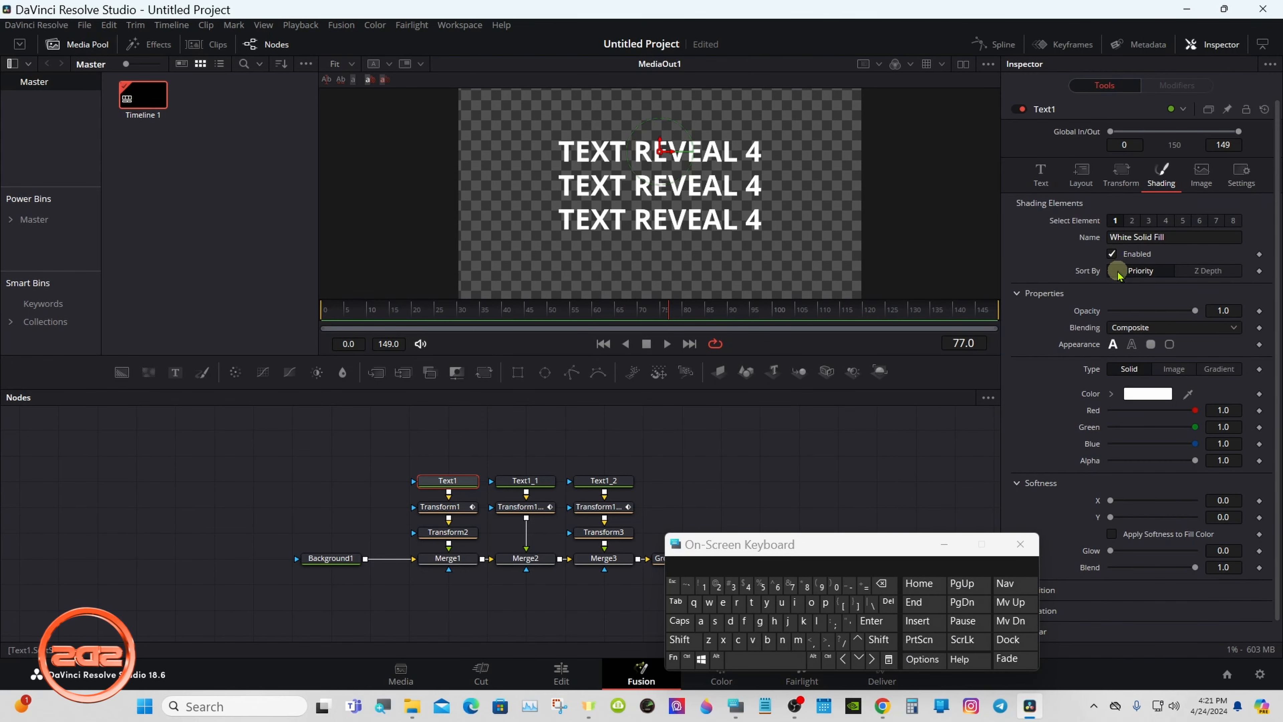
pyautogui.click(512, 485)
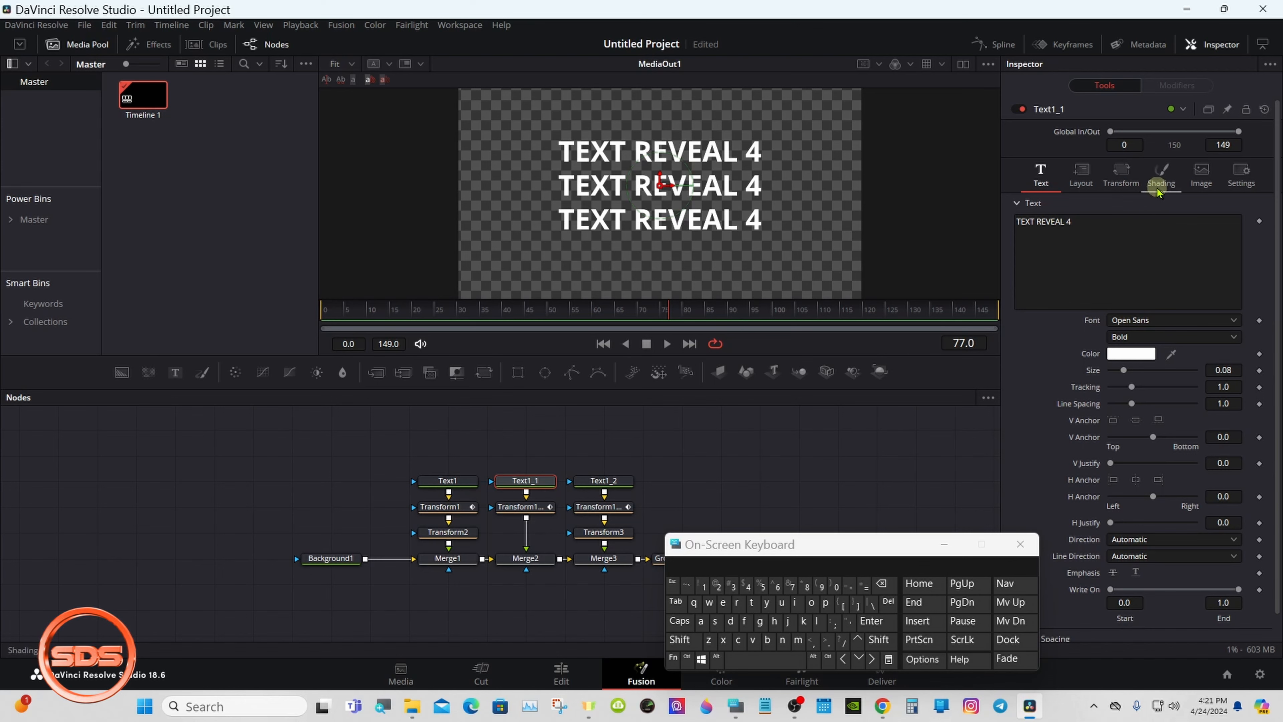
pyautogui.click(1161, 176)
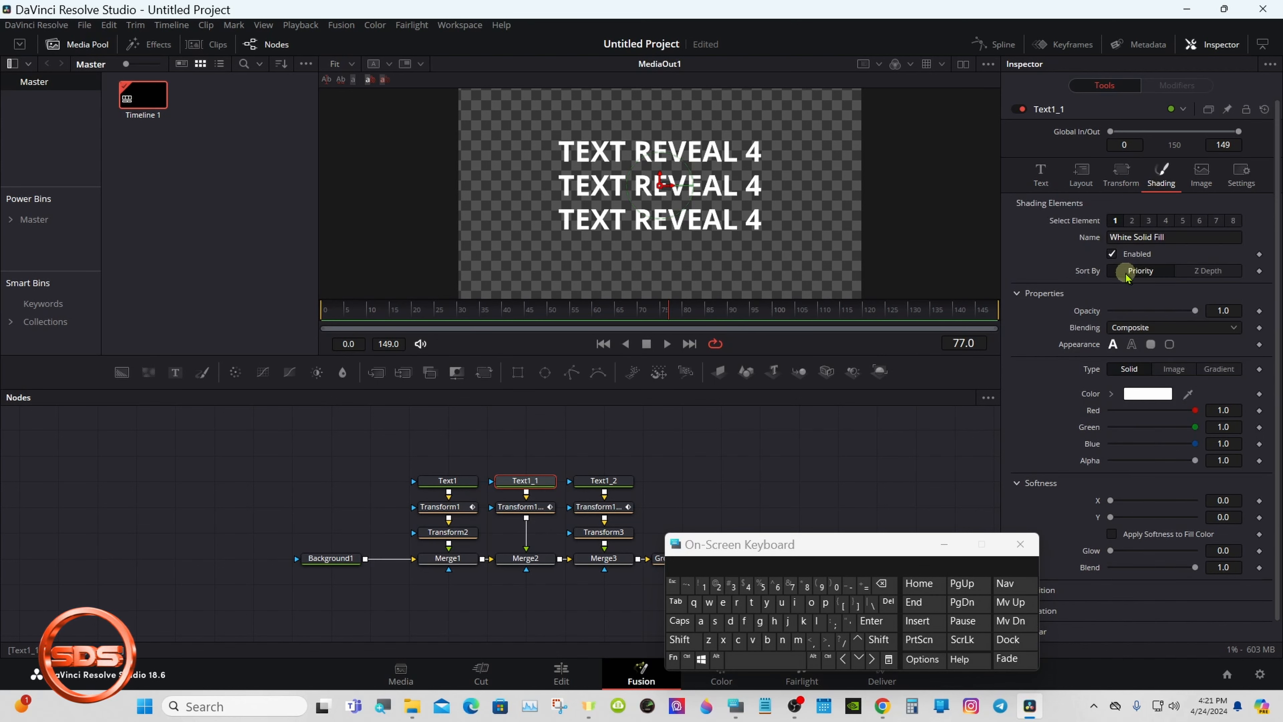
pyautogui.click(1040, 176)
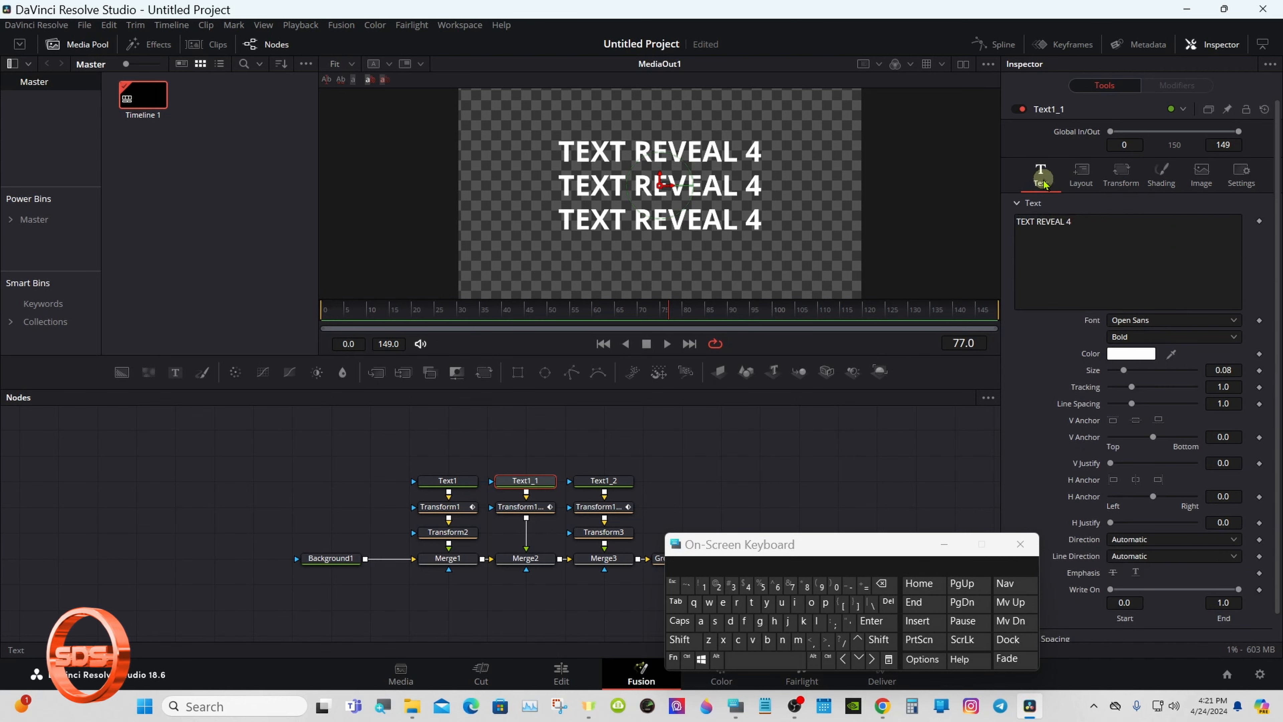
# Step: Try the Text Outline appearance on Text1's first shading element and restore its solid fill appearance
pyautogui.click(447, 480)
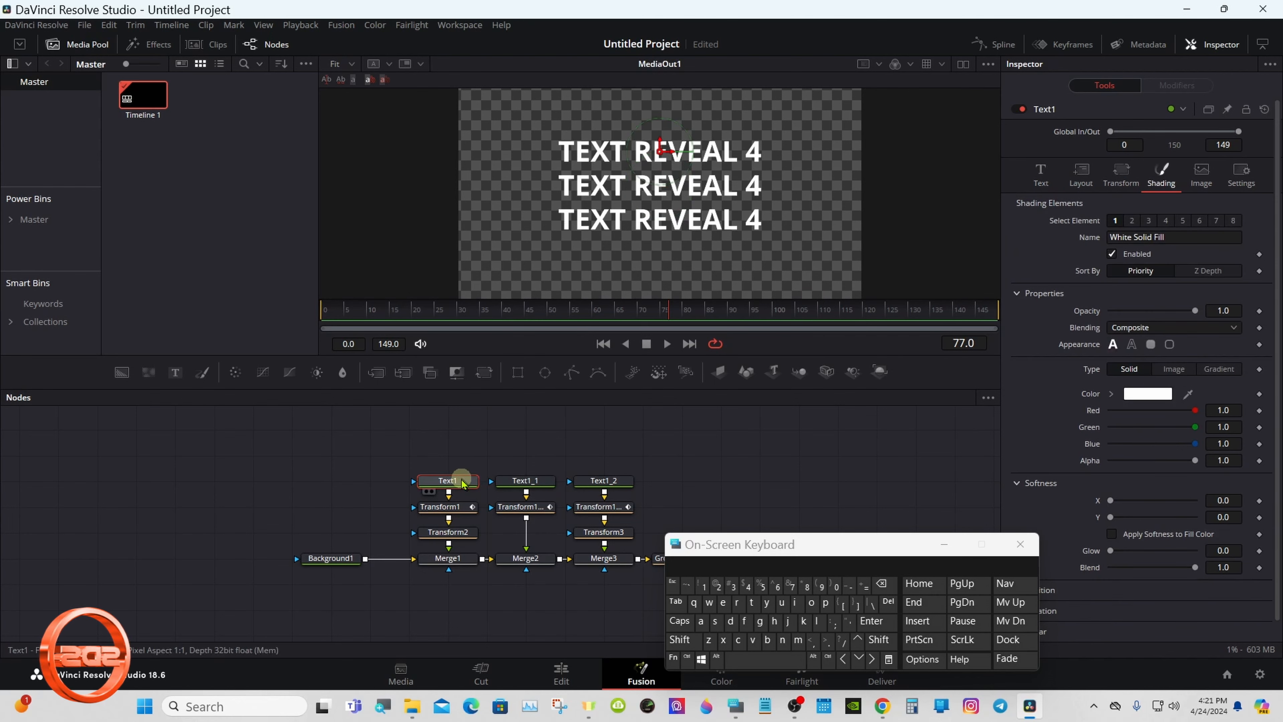
pyautogui.click(1088, 407)
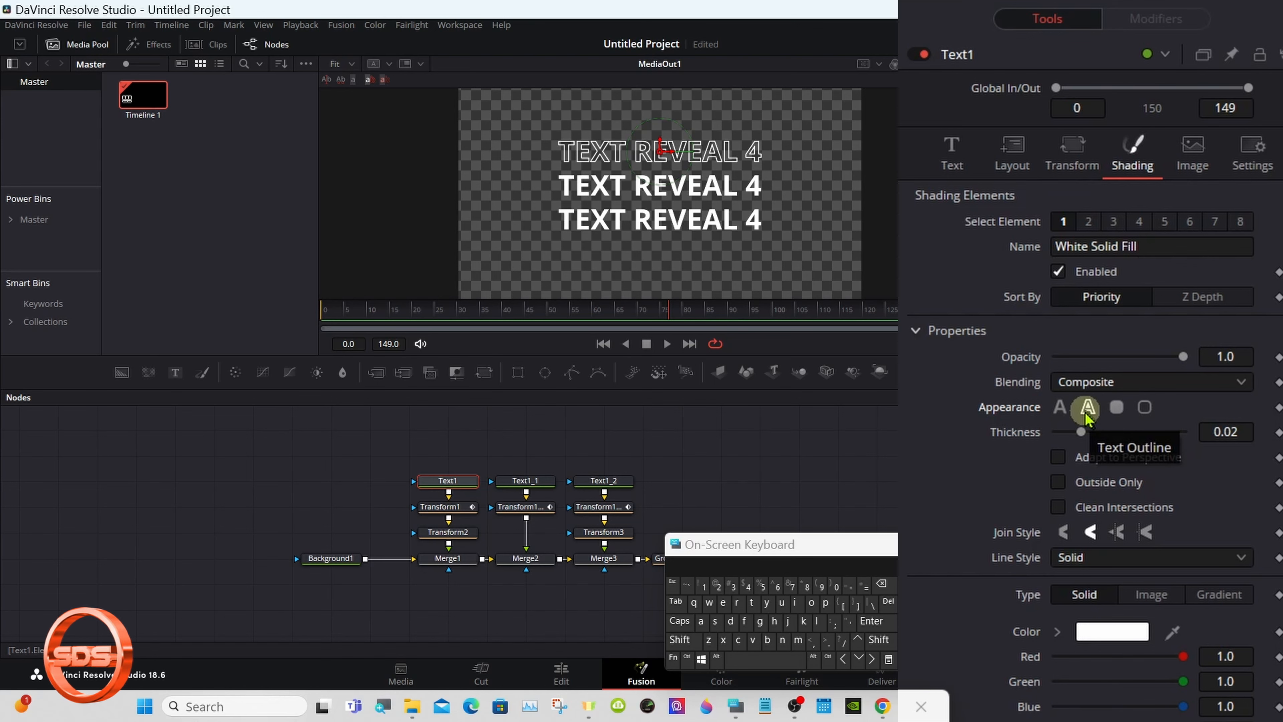
pyautogui.click(1060, 408)
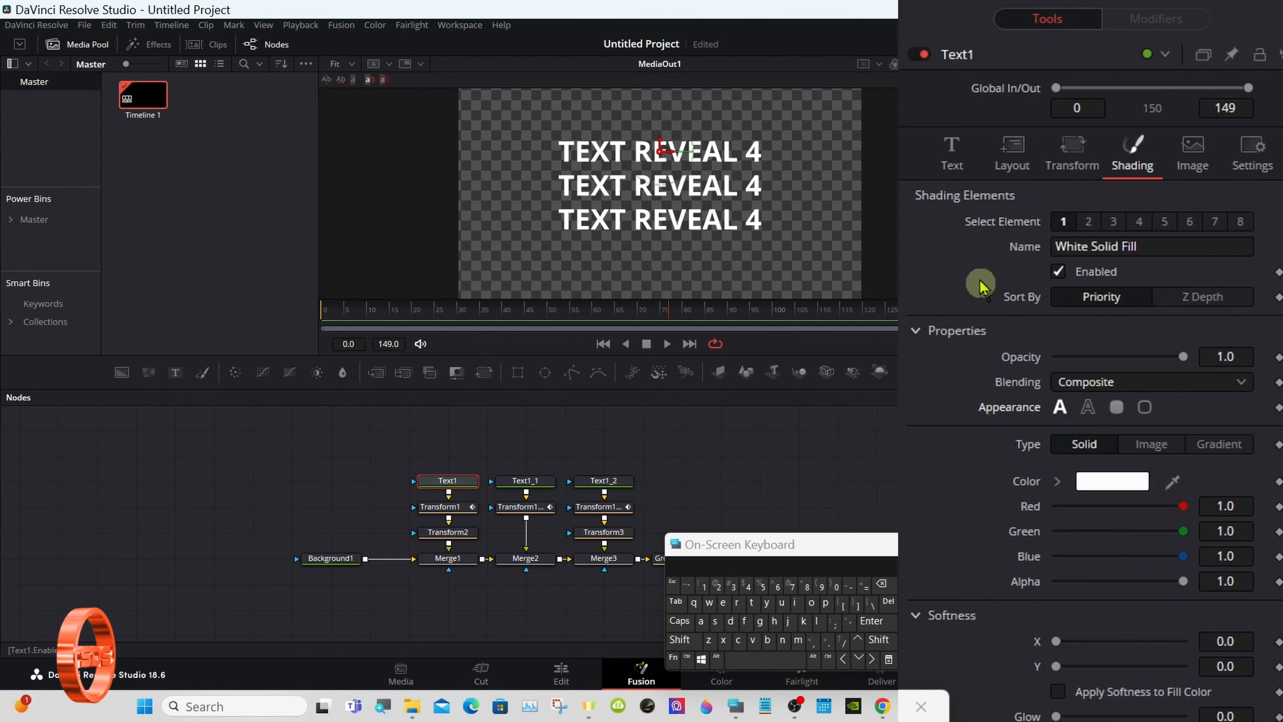
pyautogui.click(960, 155)
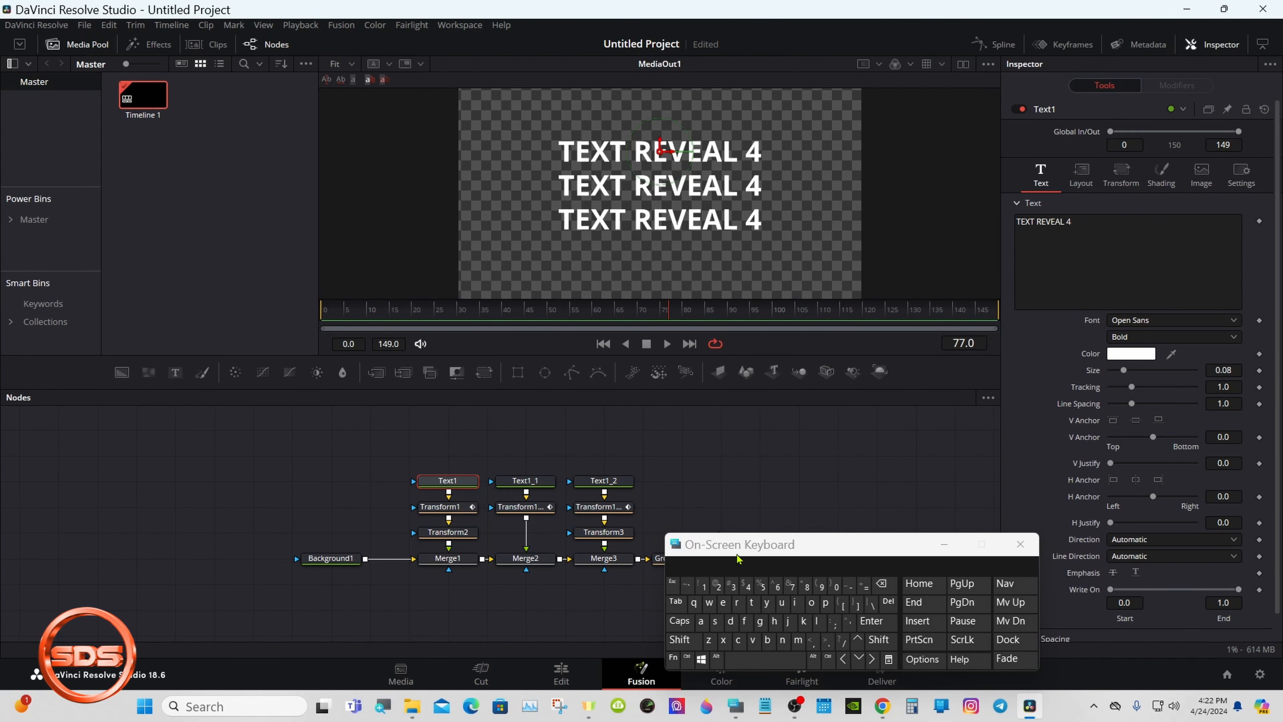
# Step: Select the Text1, Text1_1, Text1_2 and Group_Controls nodes together in that order
pyautogui.moveTo(761, 555); pyautogui.dragTo(903, 414)
pyautogui.click(761, 453)
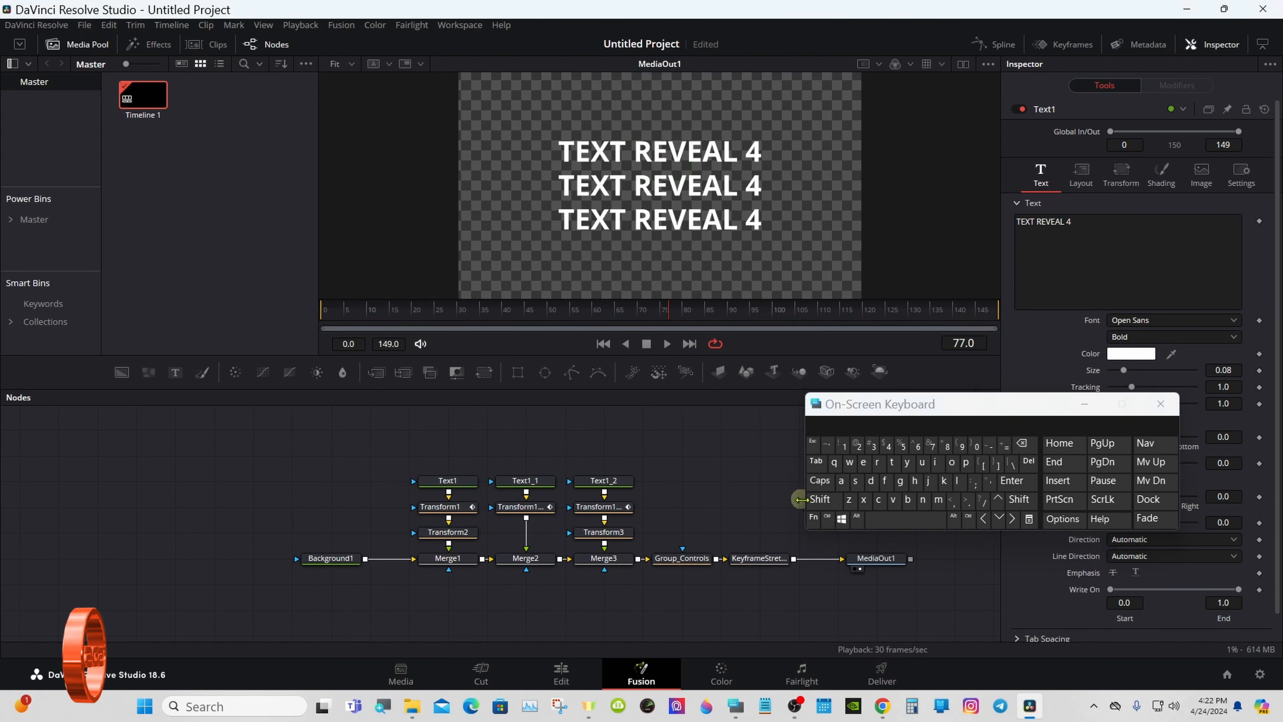
pyautogui.click(831, 519)
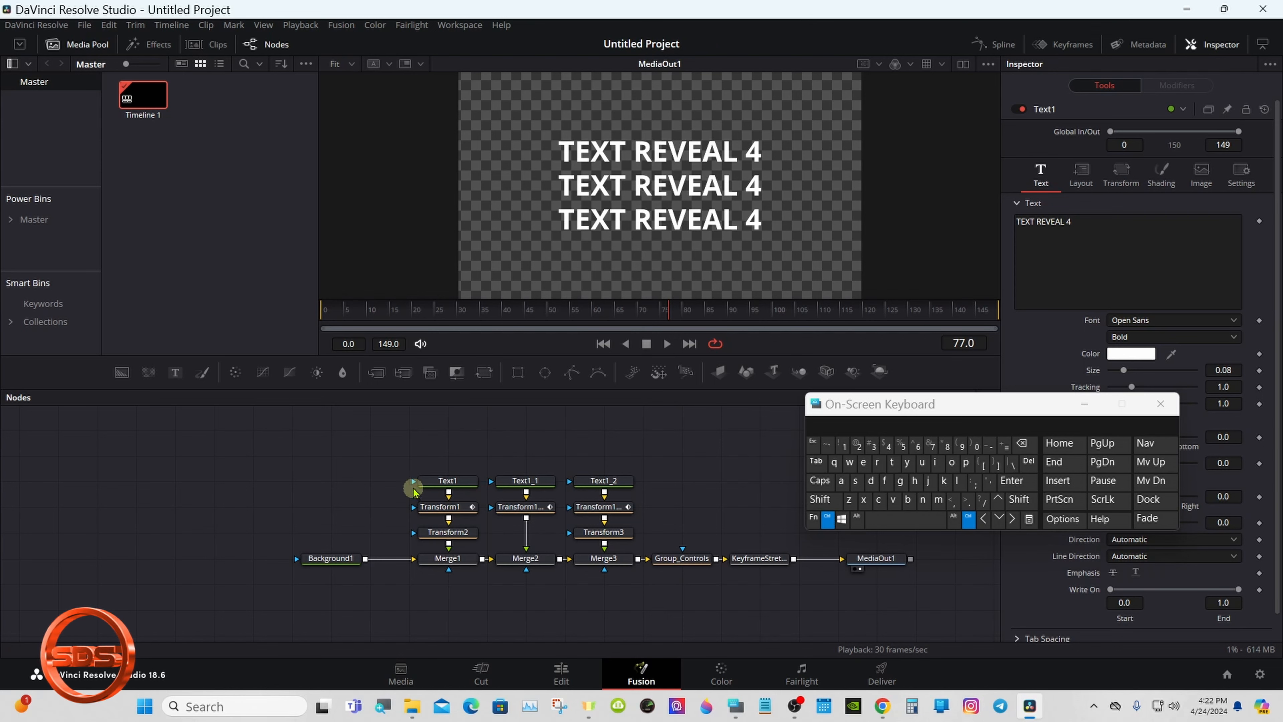
pyautogui.keyDown('ctrl'); pyautogui.click(434, 483); pyautogui.keyUp('ctrl')
pyautogui.keyDown('ctrl'); pyautogui.click(521, 483); pyautogui.keyUp('ctrl')
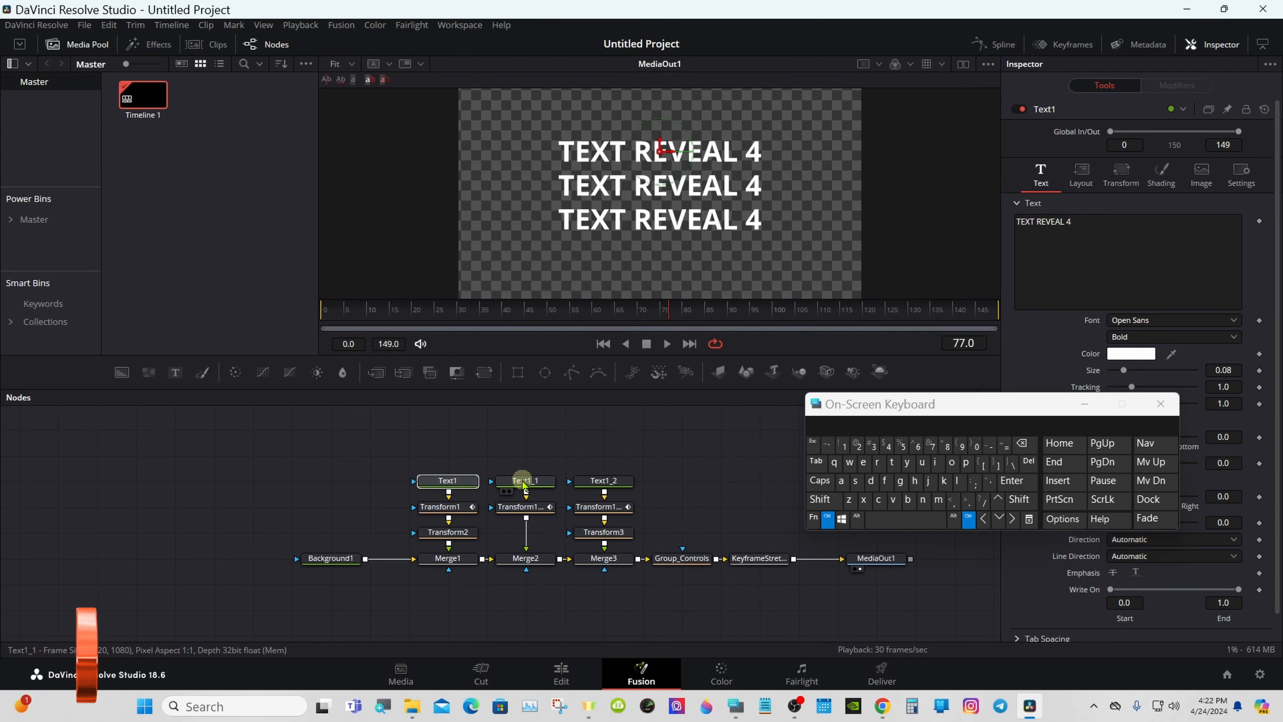
pyautogui.keyDown('ctrl'); pyautogui.click(585, 483); pyautogui.keyUp('ctrl')
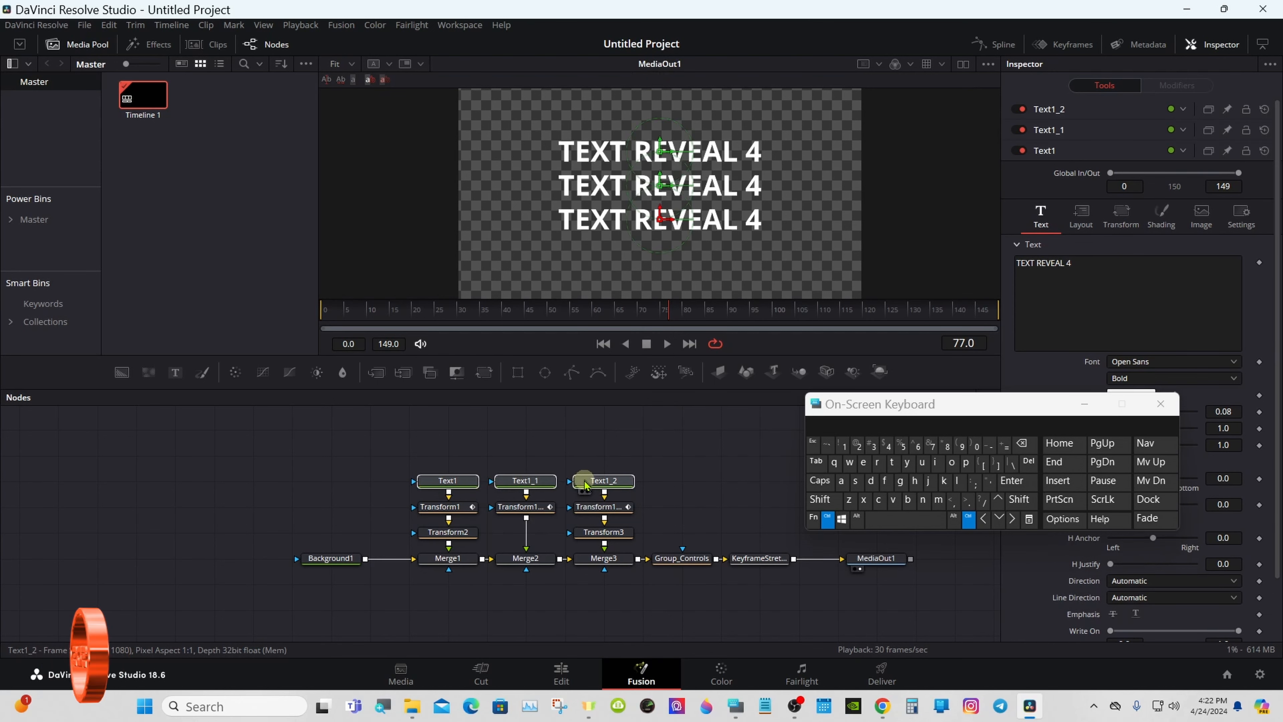
pyautogui.keyDown('ctrl'); pyautogui.click(669, 558); pyautogui.keyUp('ctrl')
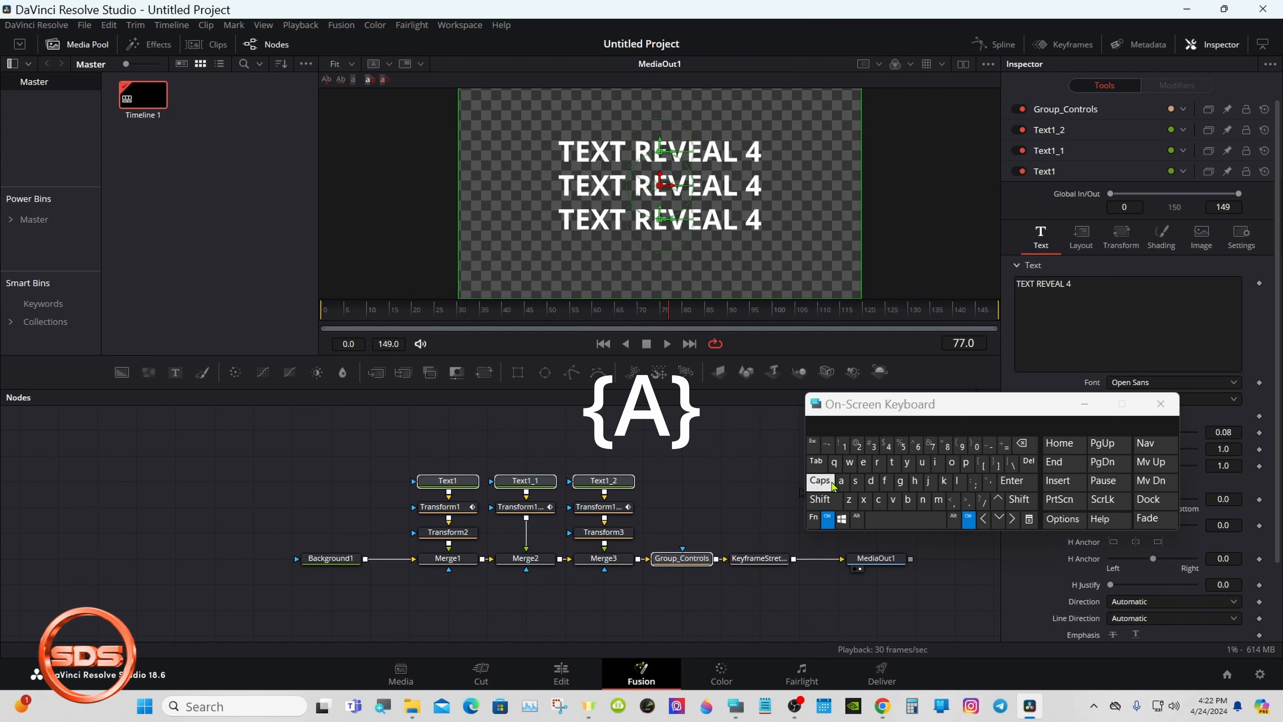
# Step: Add all remaining nodes to the selection and exclude only MediaOut1
pyautogui.click(842, 482)
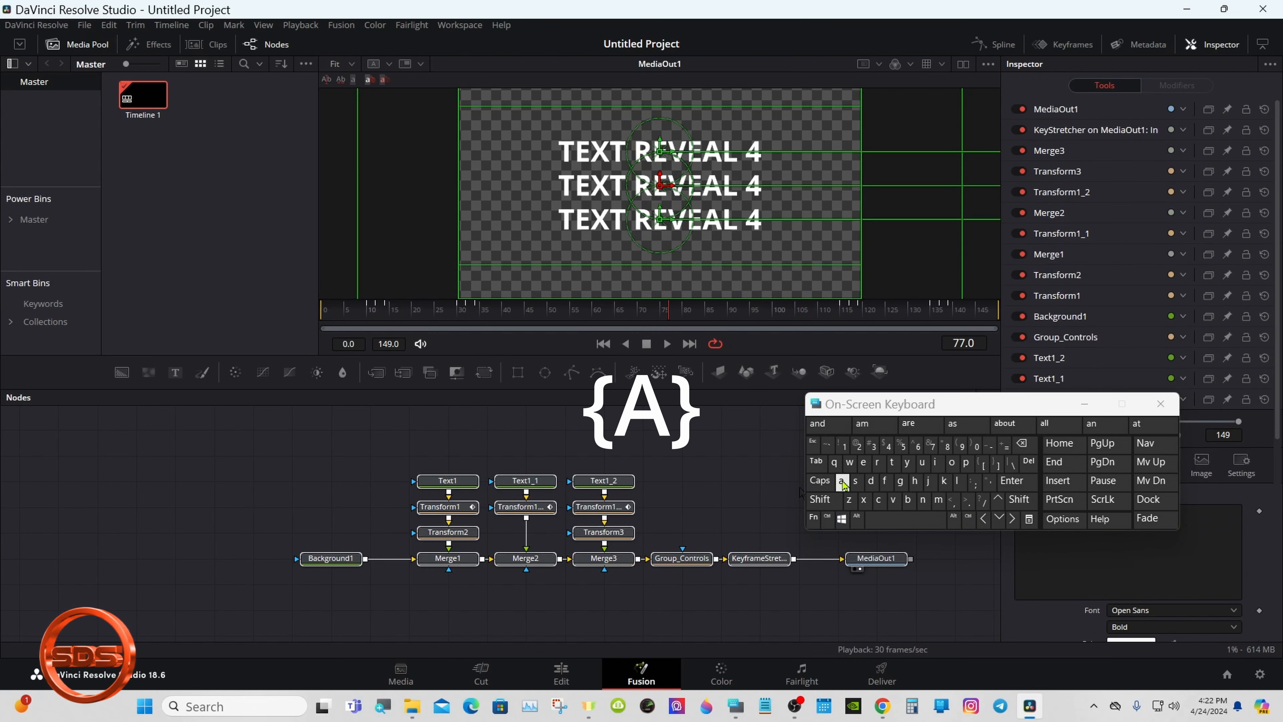
pyautogui.click(828, 519)
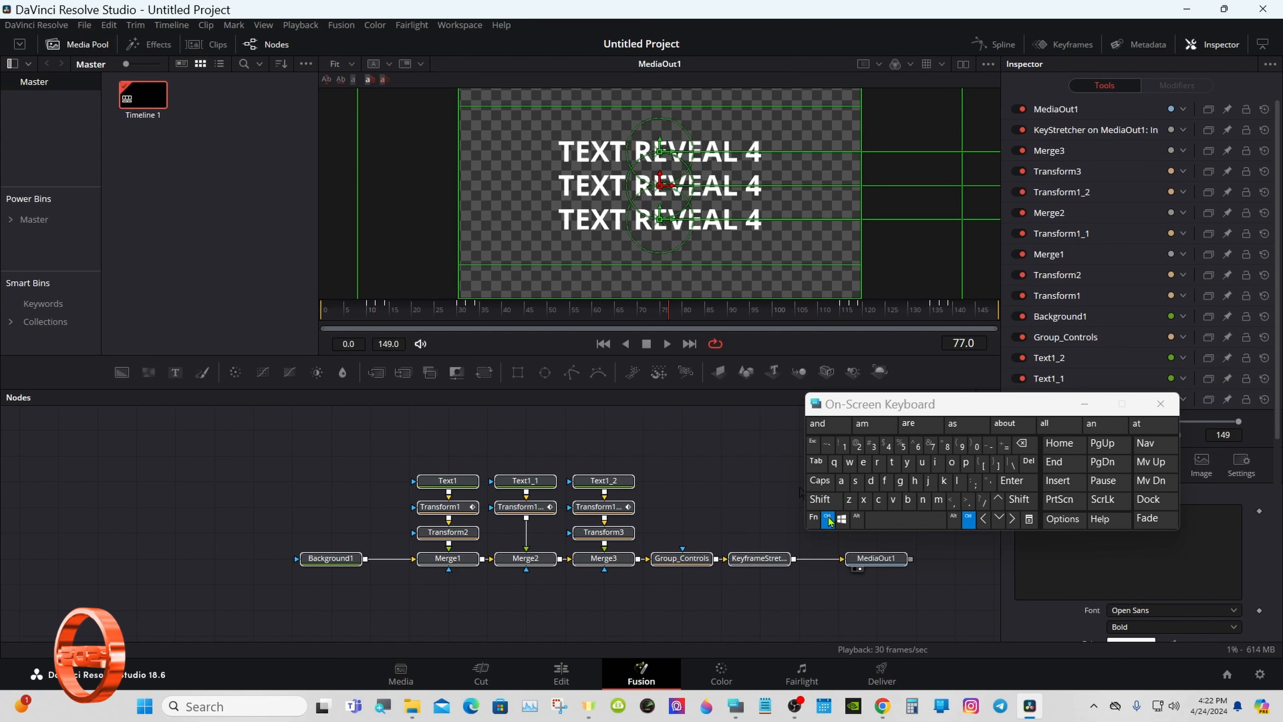
pyautogui.keyDown('ctrl'); pyautogui.click(873, 565); pyautogui.keyUp('ctrl')
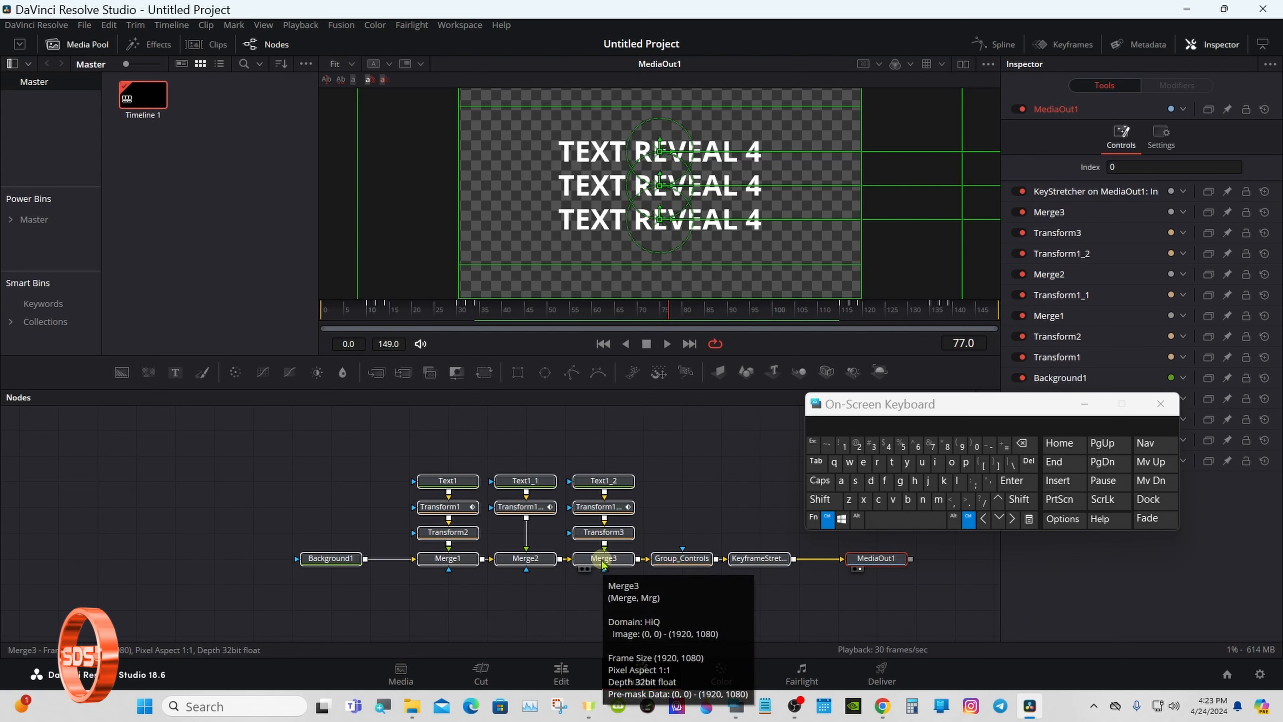
pyautogui.keyDown('ctrl'); pyautogui.rightClick(603, 564); pyautogui.keyUp('ctrl')
pyautogui.keyDown('ctrl'); pyautogui.click(874, 561); pyautogui.keyUp('ctrl')
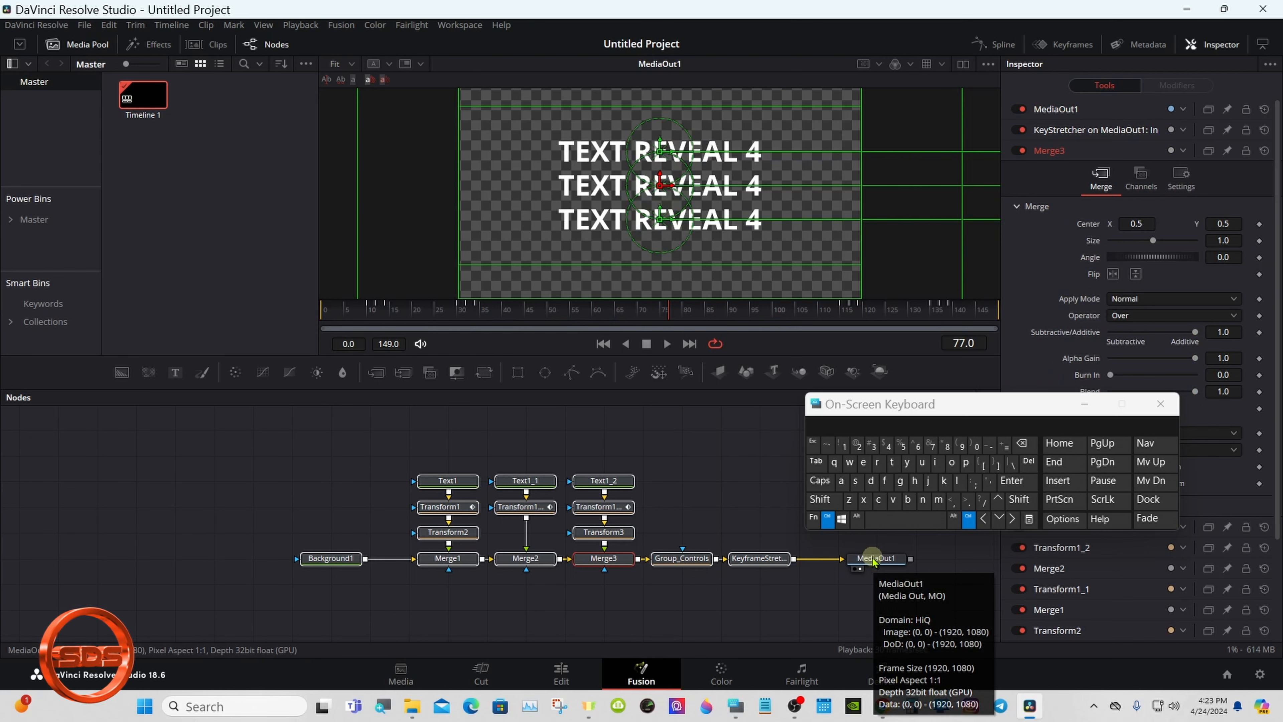
# Step: Create a macro from the selected nodes and place the macro editor window clear of the media pool
pyautogui.rightClick(605, 564)
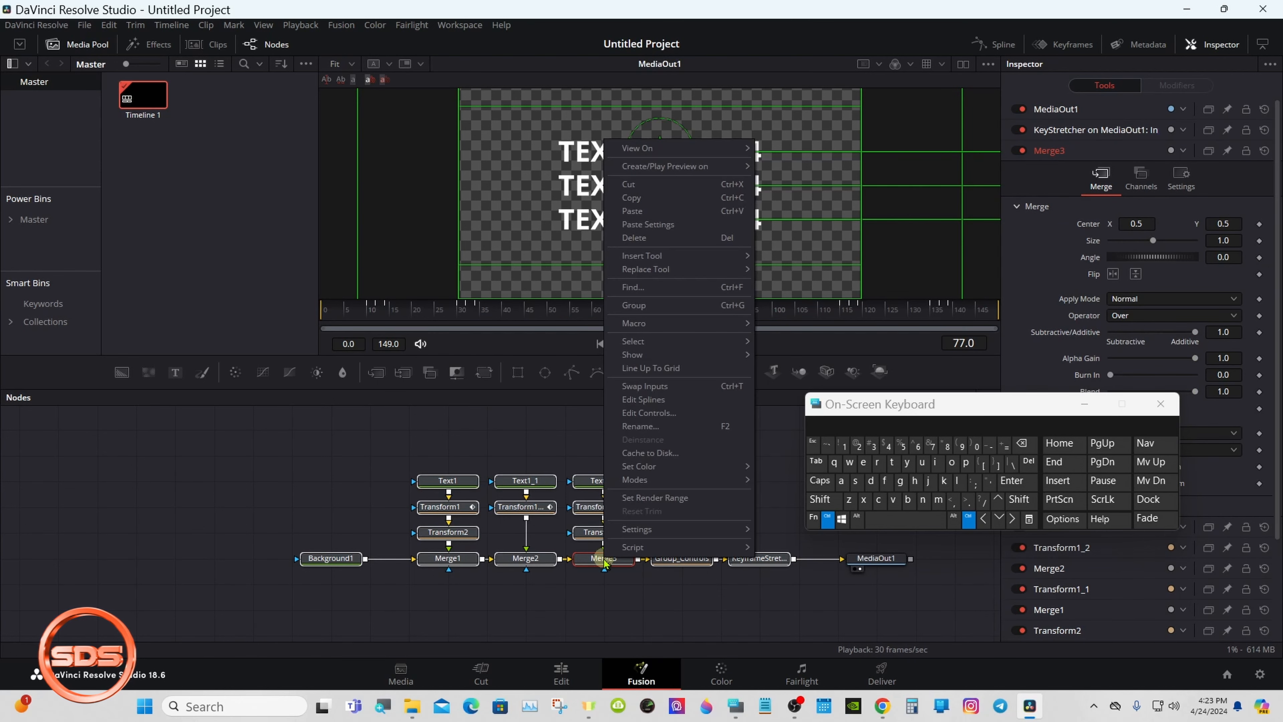
pyautogui.moveTo(659, 329)
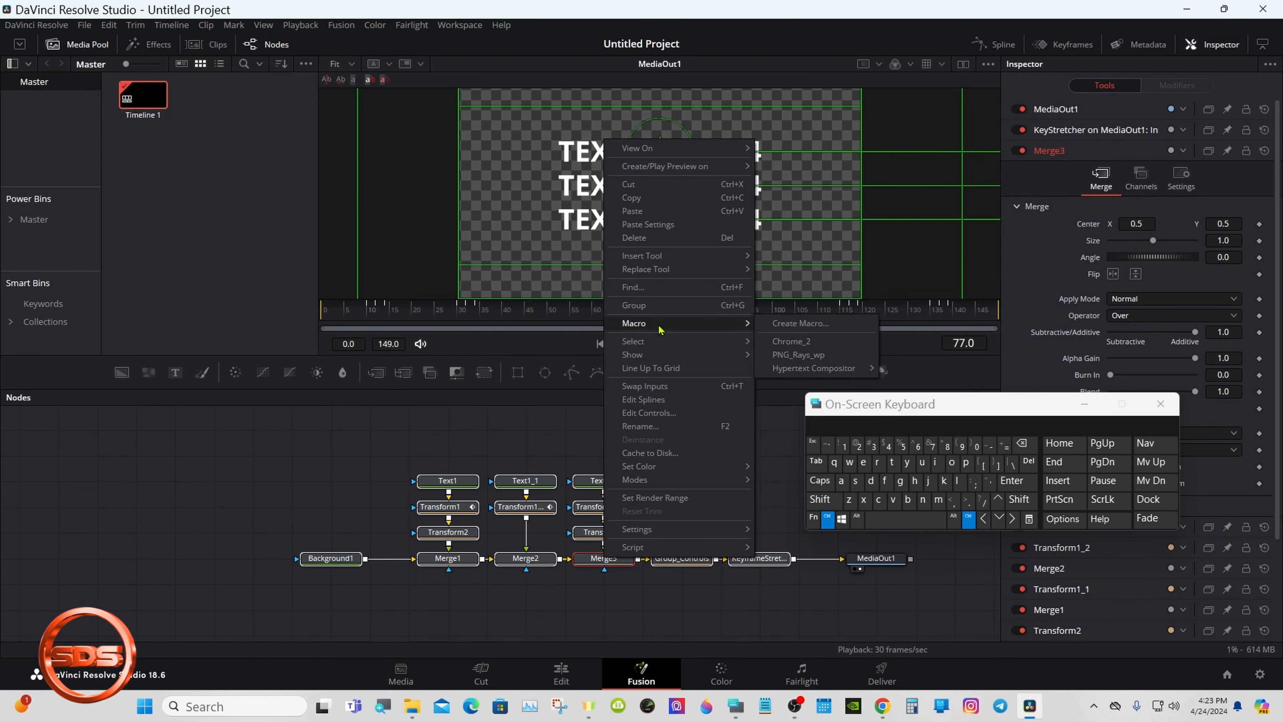
pyautogui.click(794, 328)
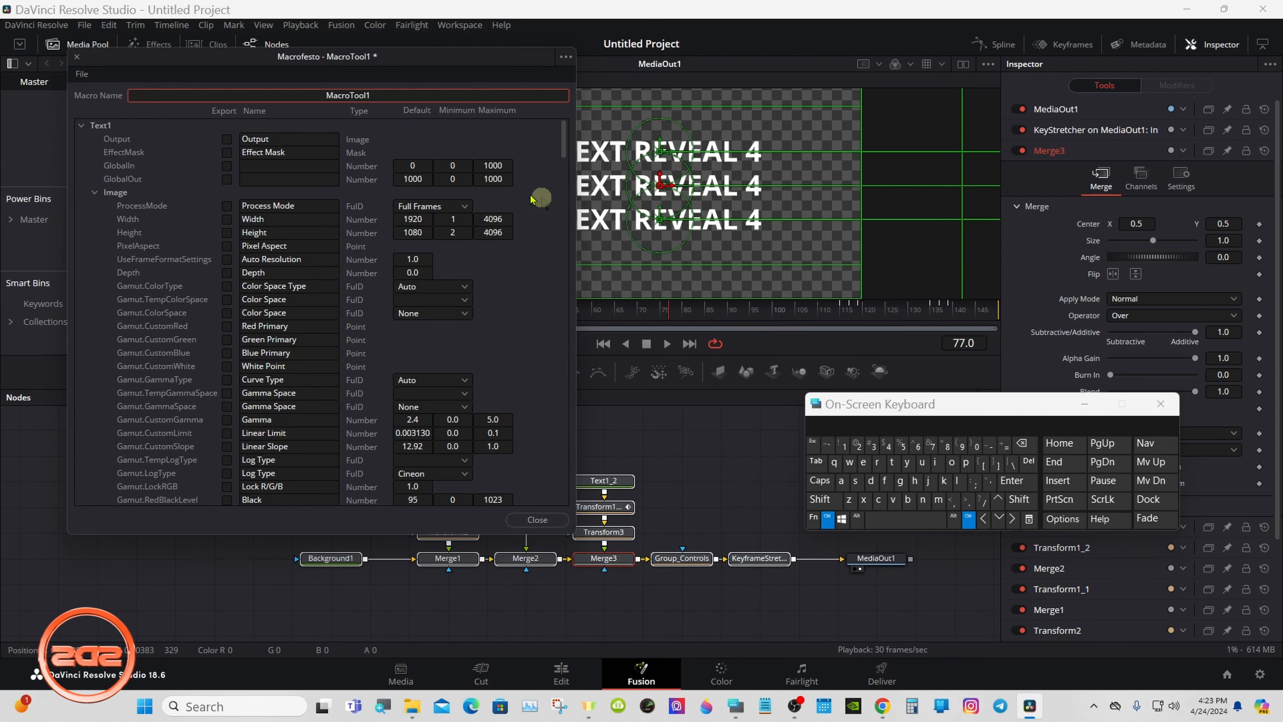
pyautogui.moveTo(193, 63); pyautogui.dragTo(600, 103)
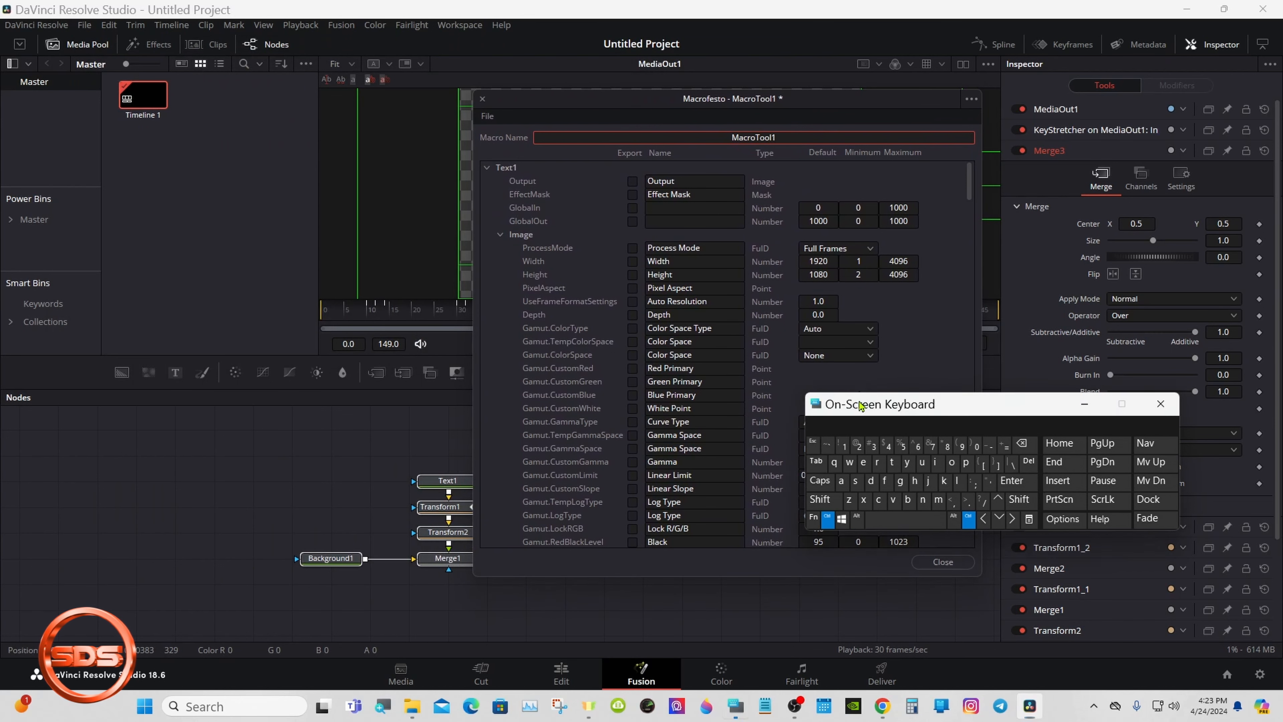
# Step: Name the macro "Text Reveal 4"
pyautogui.moveTo(859, 405); pyautogui.dragTo(826, 317)
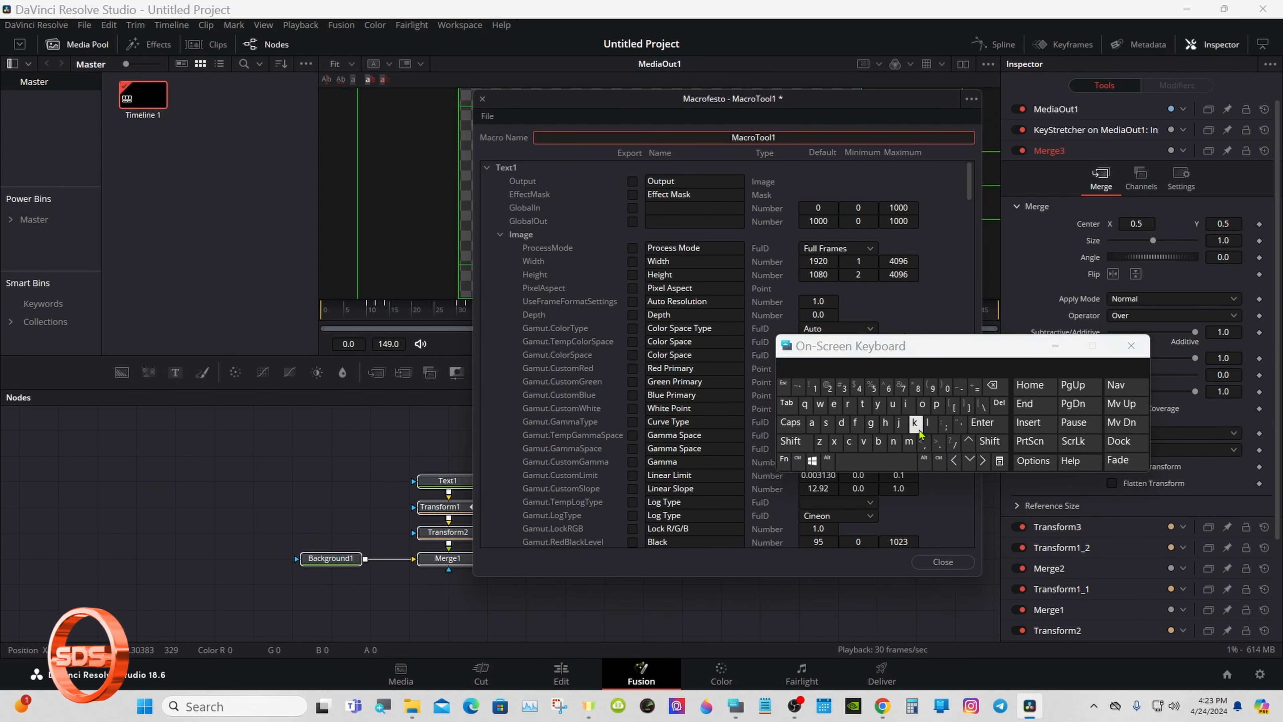
pyautogui.click(995, 387)
pyautogui.click(997, 389)
pyautogui.click(792, 442)
pyautogui.click(863, 404)
pyautogui.click(835, 405)
pyautogui.click(835, 443)
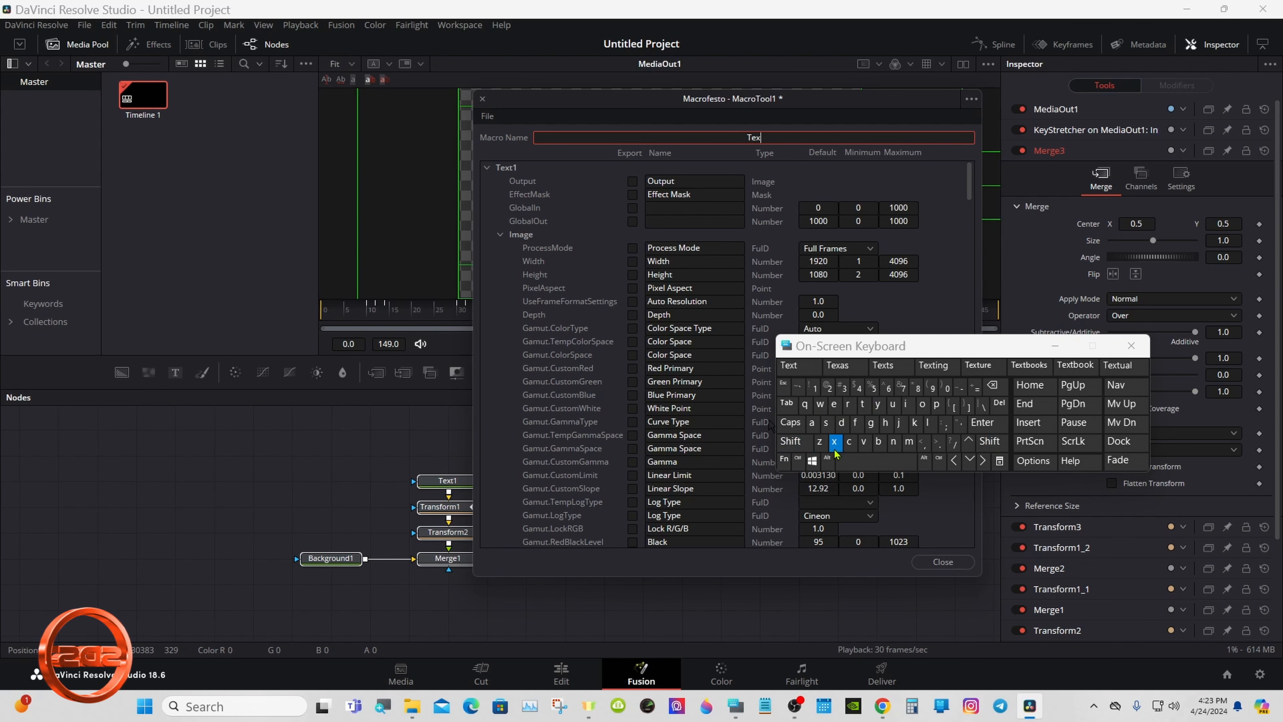
pyautogui.click(794, 367)
pyautogui.click(791, 441)
pyautogui.click(848, 404)
pyautogui.click(834, 404)
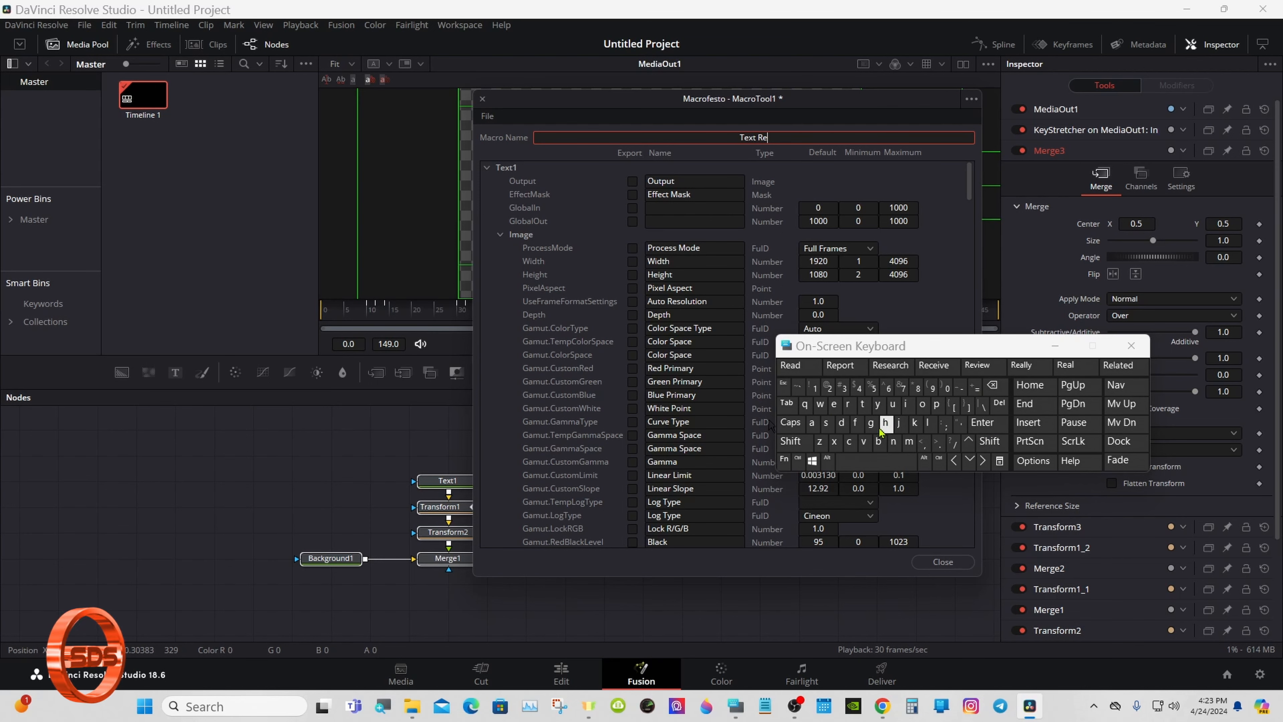
pyautogui.click(864, 441)
pyautogui.click(834, 405)
pyautogui.click(931, 365)
pyautogui.click(859, 388)
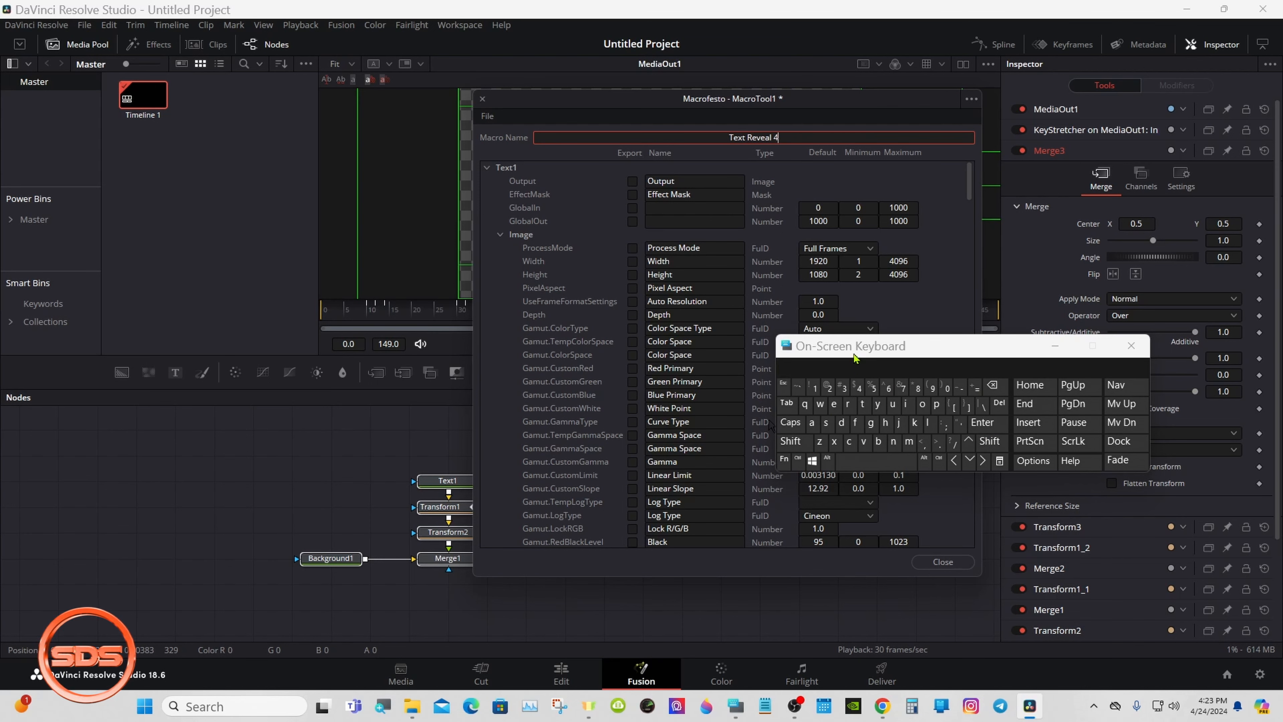
pyautogui.click(814, 170)
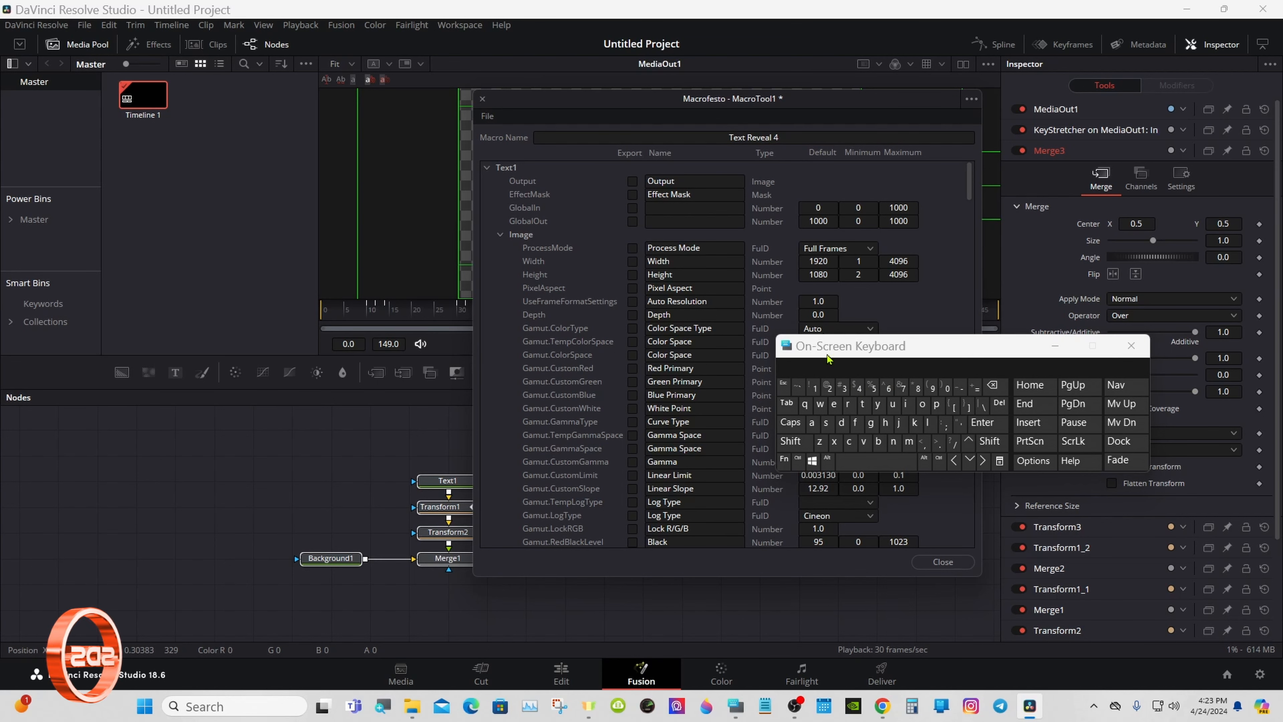
# Step: Collapse Text1's Image parameters in the macro editor and show the Text1 node's settings in the Inspector for reference
pyautogui.moveTo(828, 358); pyautogui.dragTo(928, 373)
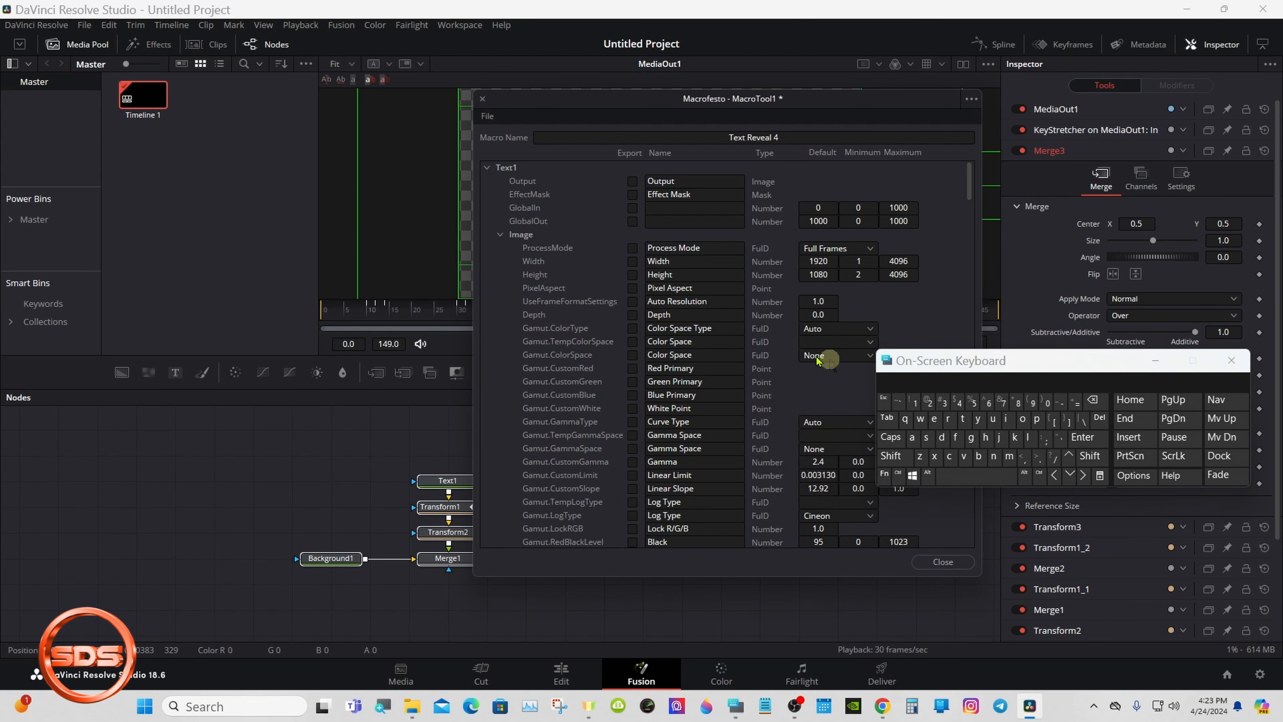
pyautogui.click(502, 235)
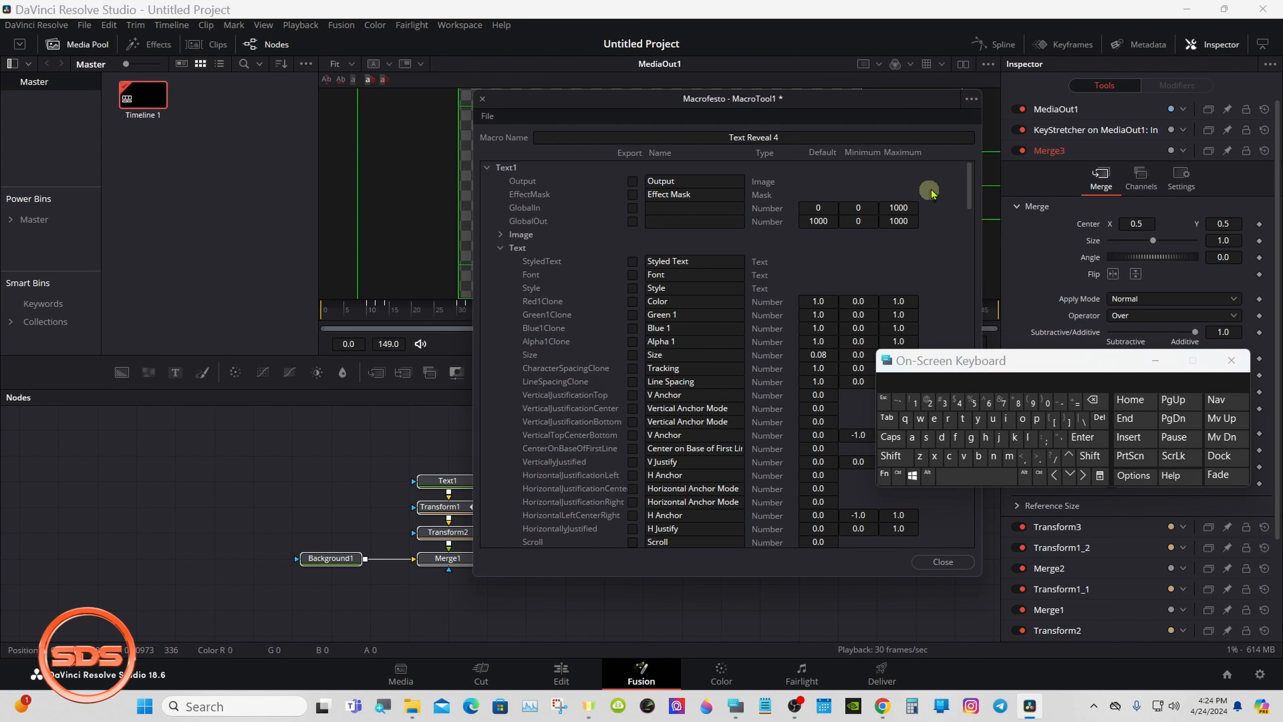
pyautogui.moveTo(969, 173); pyautogui.dragTo(969, 182)
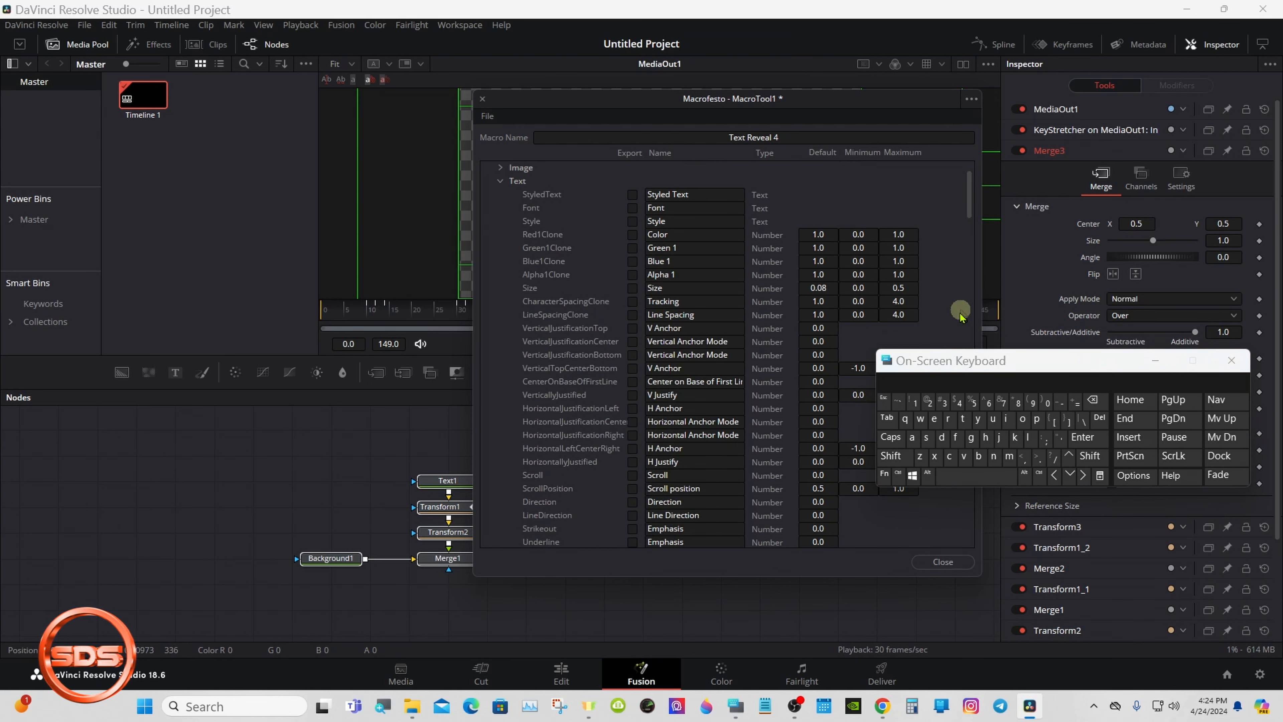
pyautogui.moveTo(949, 367); pyautogui.dragTo(747, 423)
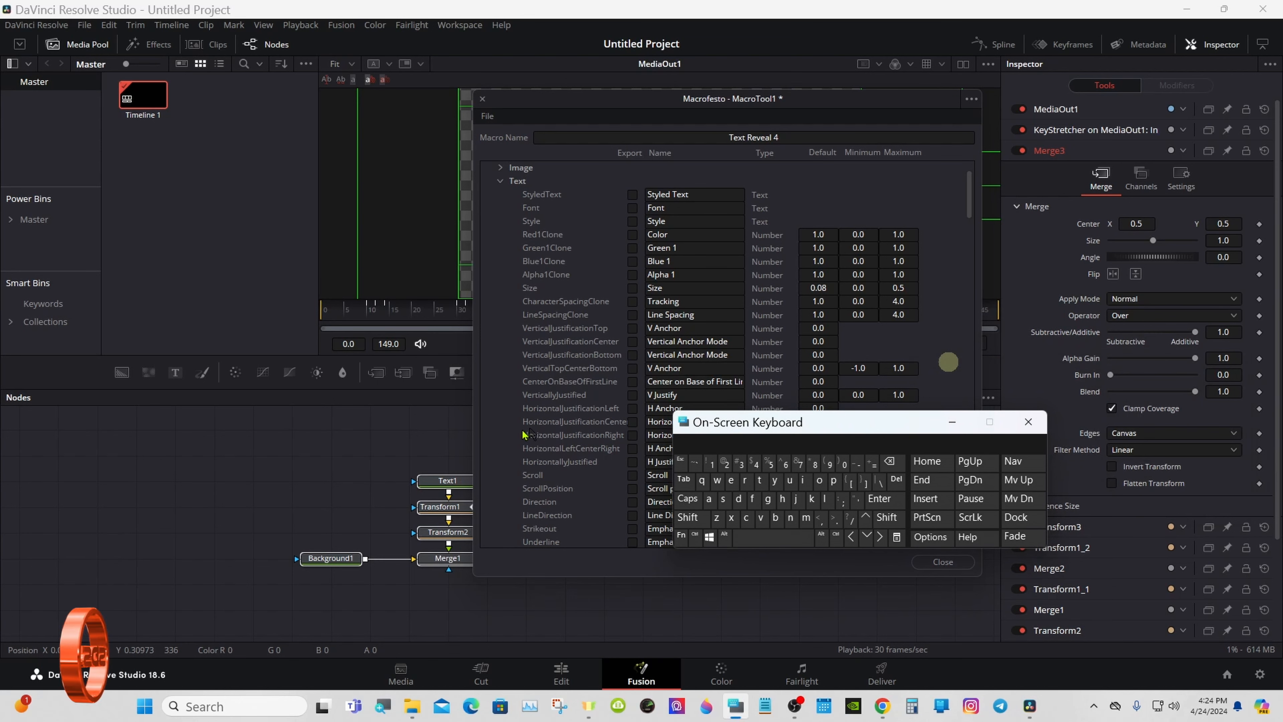
pyautogui.click(461, 491)
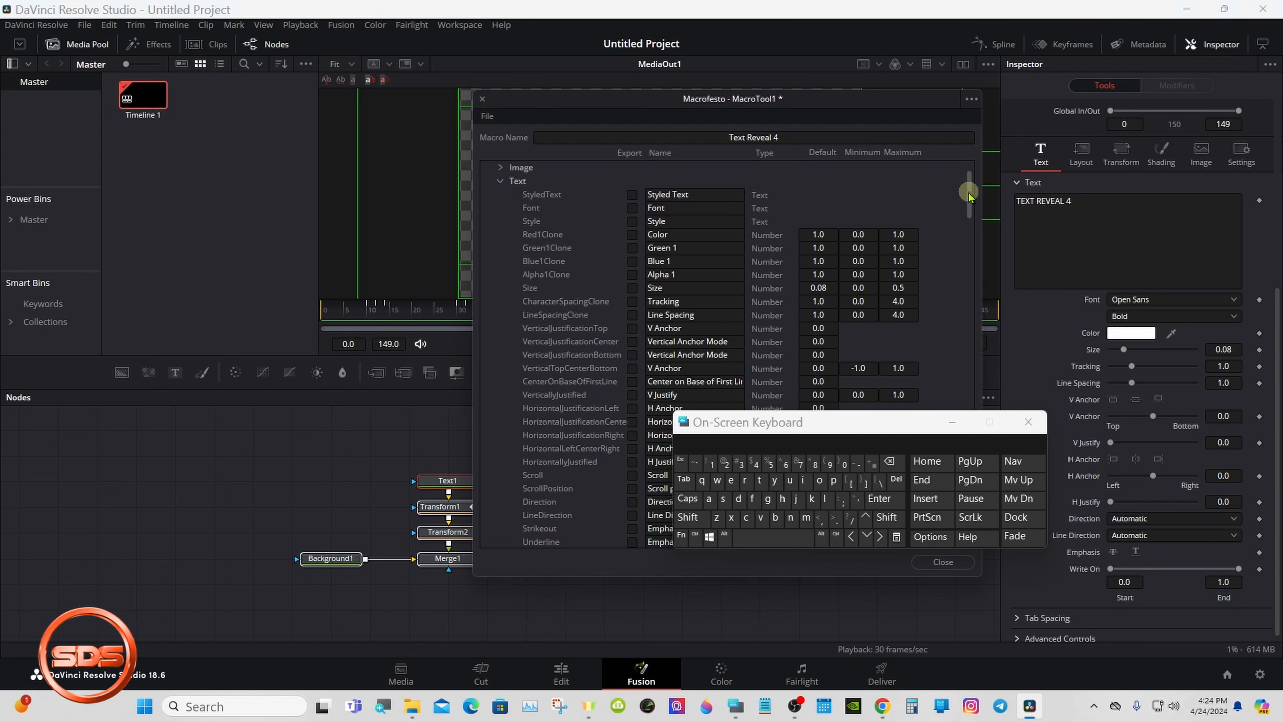
pyautogui.scroll(-2, 968, 190)
pyautogui.moveTo(771, 426); pyautogui.dragTo(856, 397)
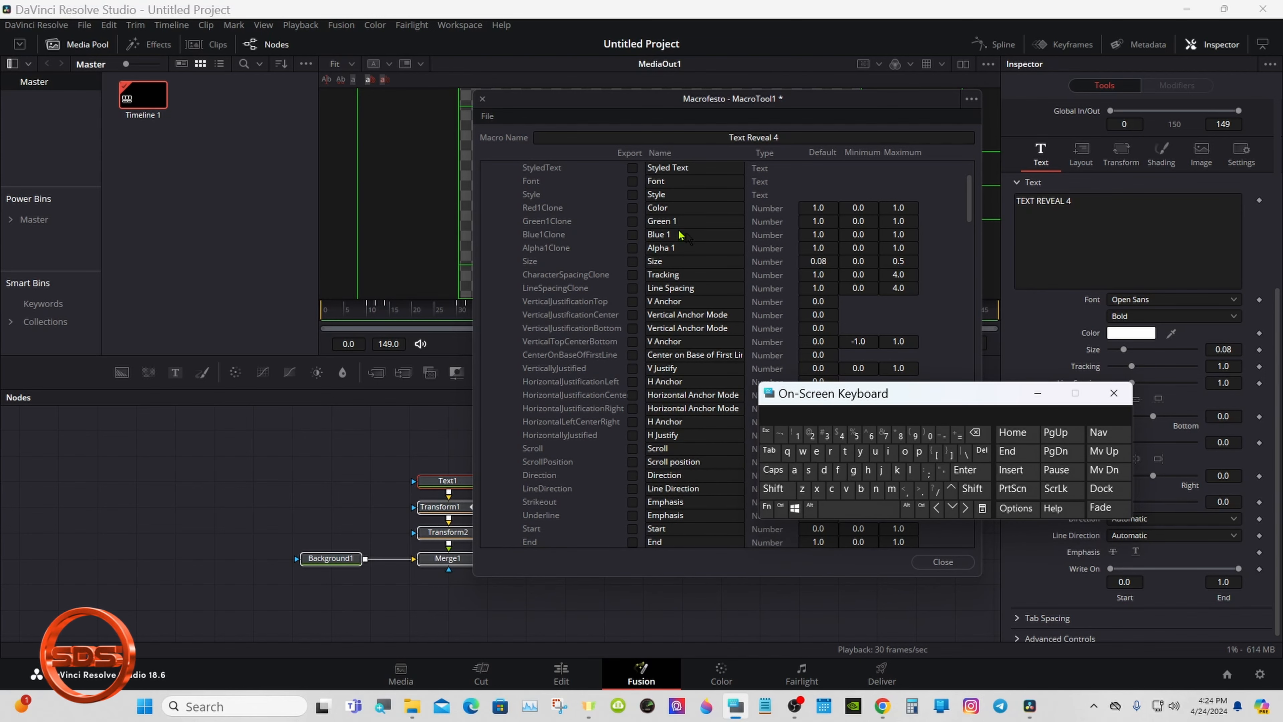
# Step: Mark Text1's Styled Text, Font, Style and its Color, Green 1, Blue 1 and Alpha 1 parameters for export
pyautogui.click(633, 169)
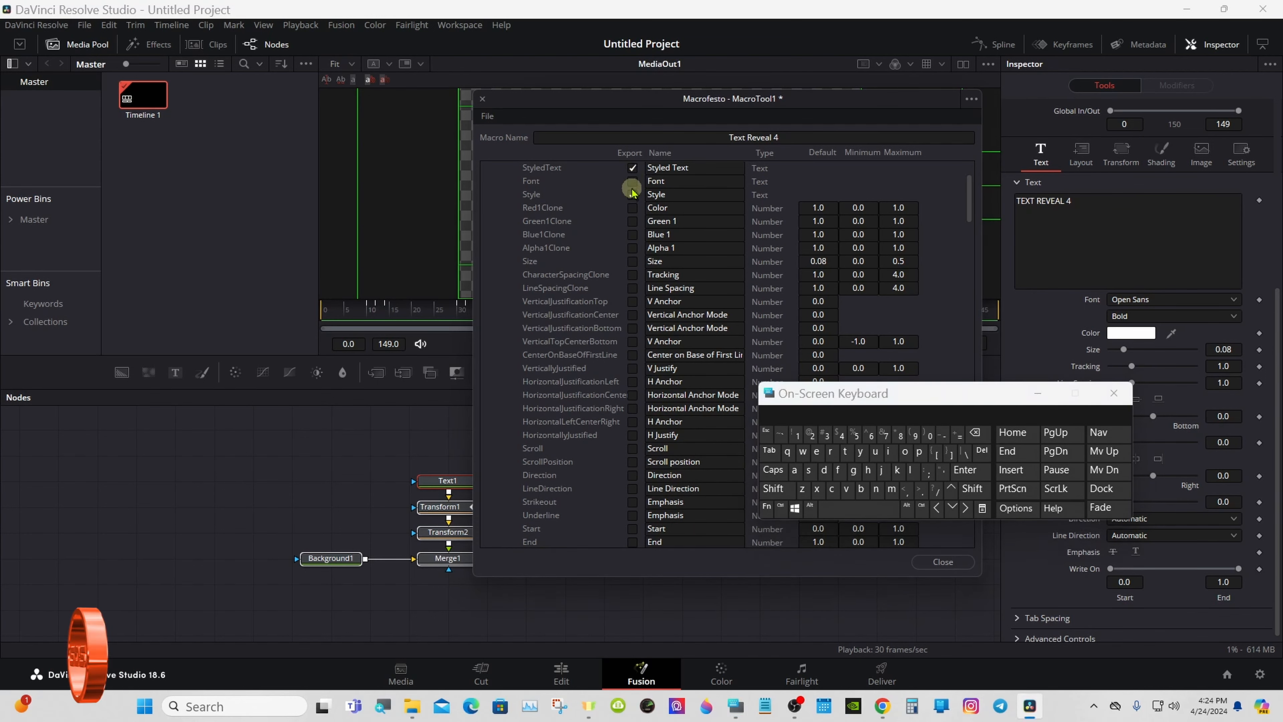
pyautogui.click(633, 181)
pyautogui.click(633, 195)
pyautogui.click(633, 208)
pyautogui.click(633, 221)
pyautogui.click(632, 234)
pyautogui.click(633, 248)
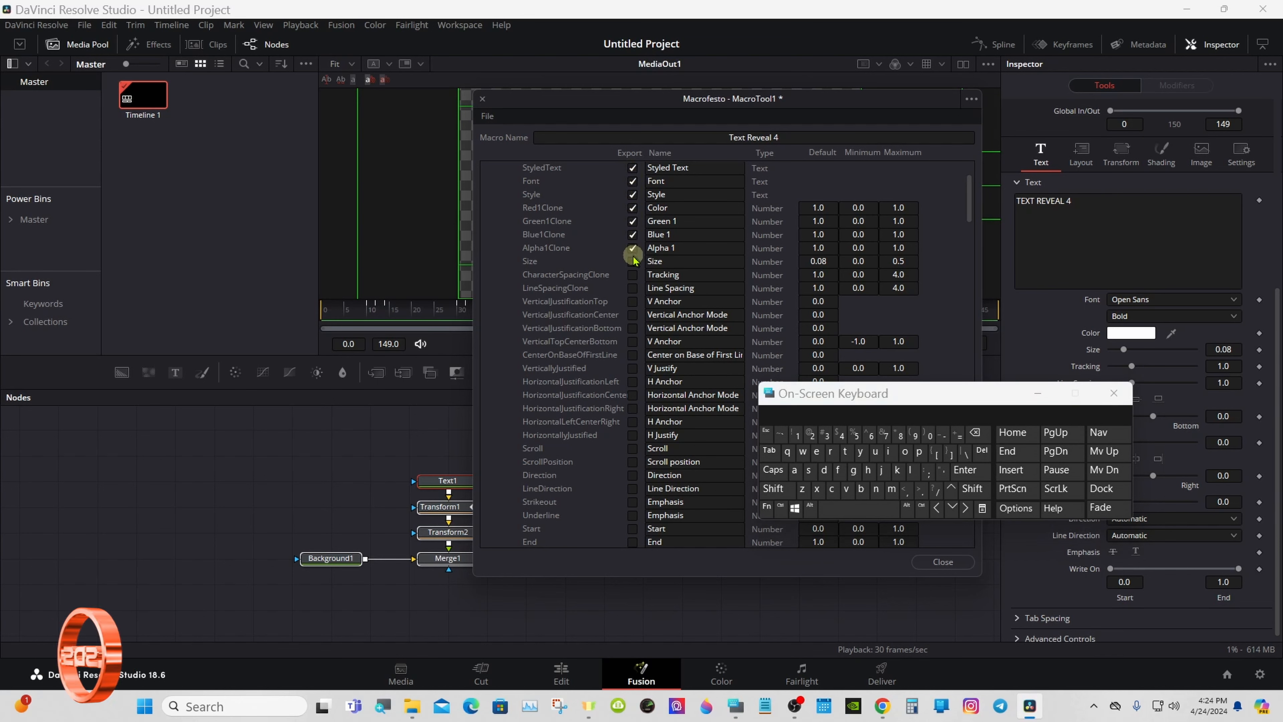
# Step: Mark Text1's Size, Tracking, Line Spacing, all vertical anchor parameters and Center on Base of First Line for export
pyautogui.click(633, 261)
pyautogui.click(632, 274)
pyautogui.click(633, 289)
pyautogui.click(633, 302)
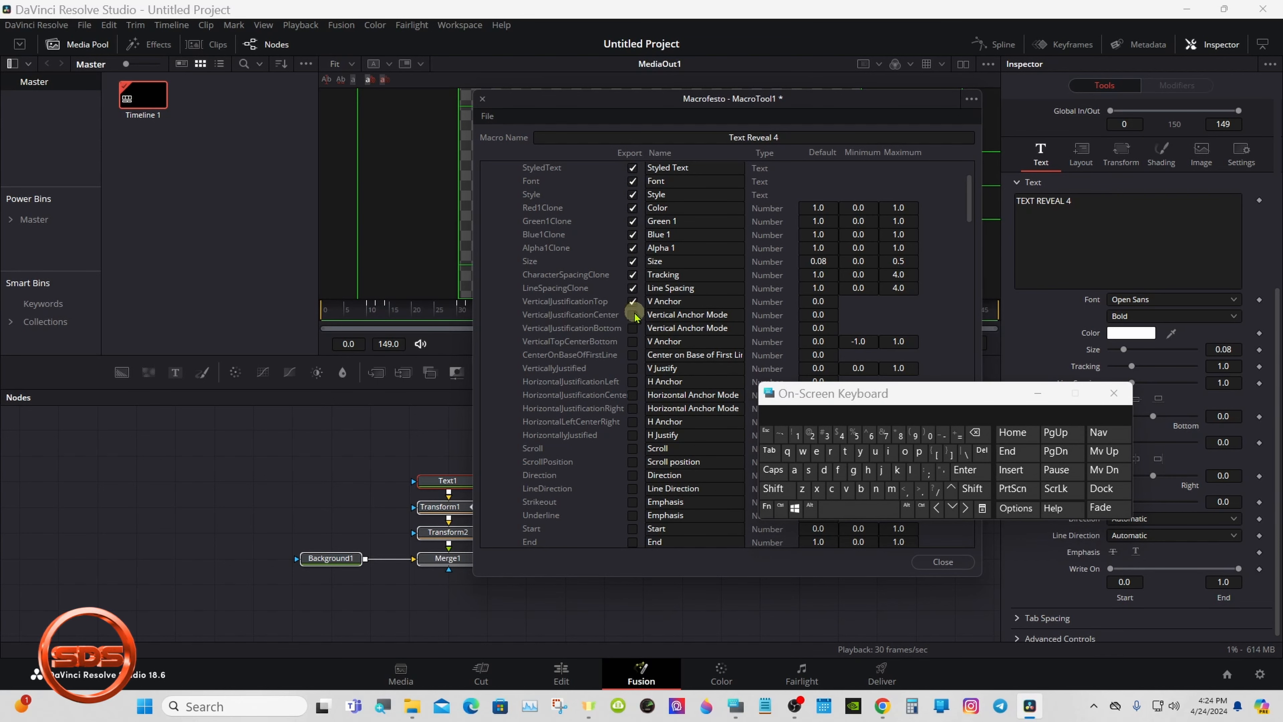
pyautogui.click(632, 314)
pyautogui.click(632, 329)
pyautogui.click(632, 341)
pyautogui.click(632, 355)
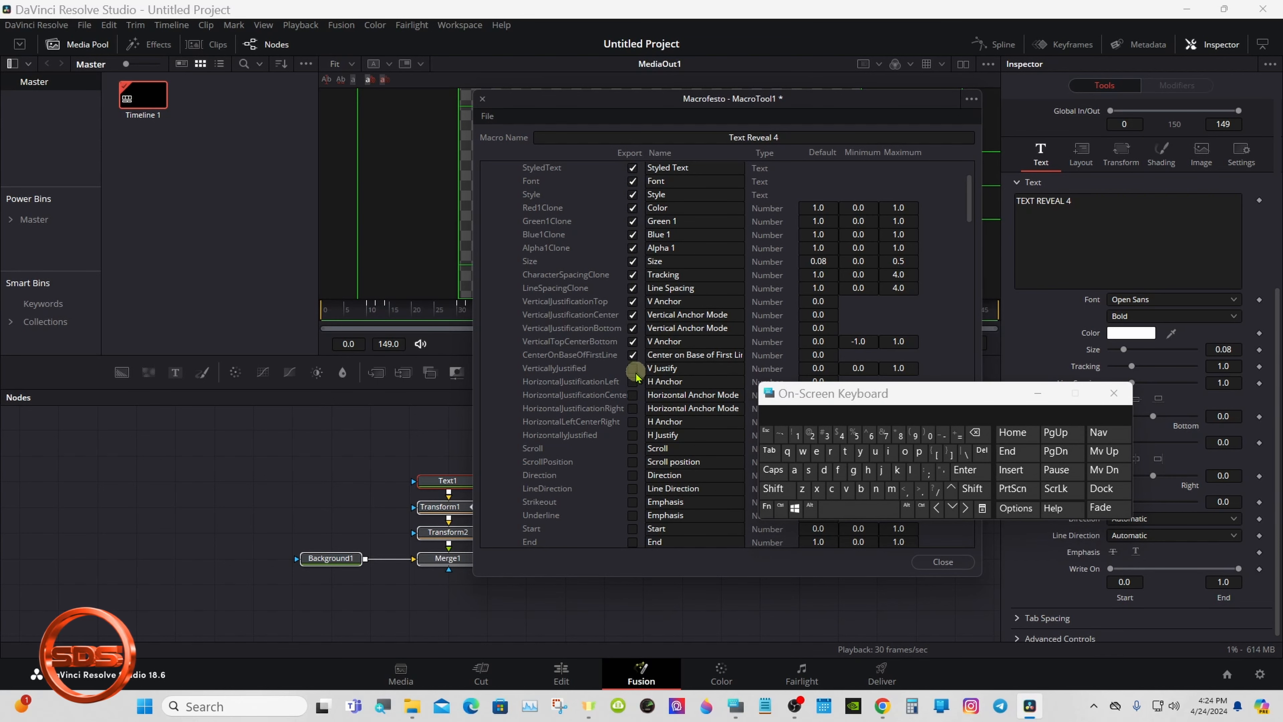
# Step: Mark Text1's horizontal anchor parameters and the Strikeout and Underline emphasis options for export
pyautogui.click(633, 395)
pyautogui.click(633, 408)
pyautogui.click(633, 422)
pyautogui.click(633, 502)
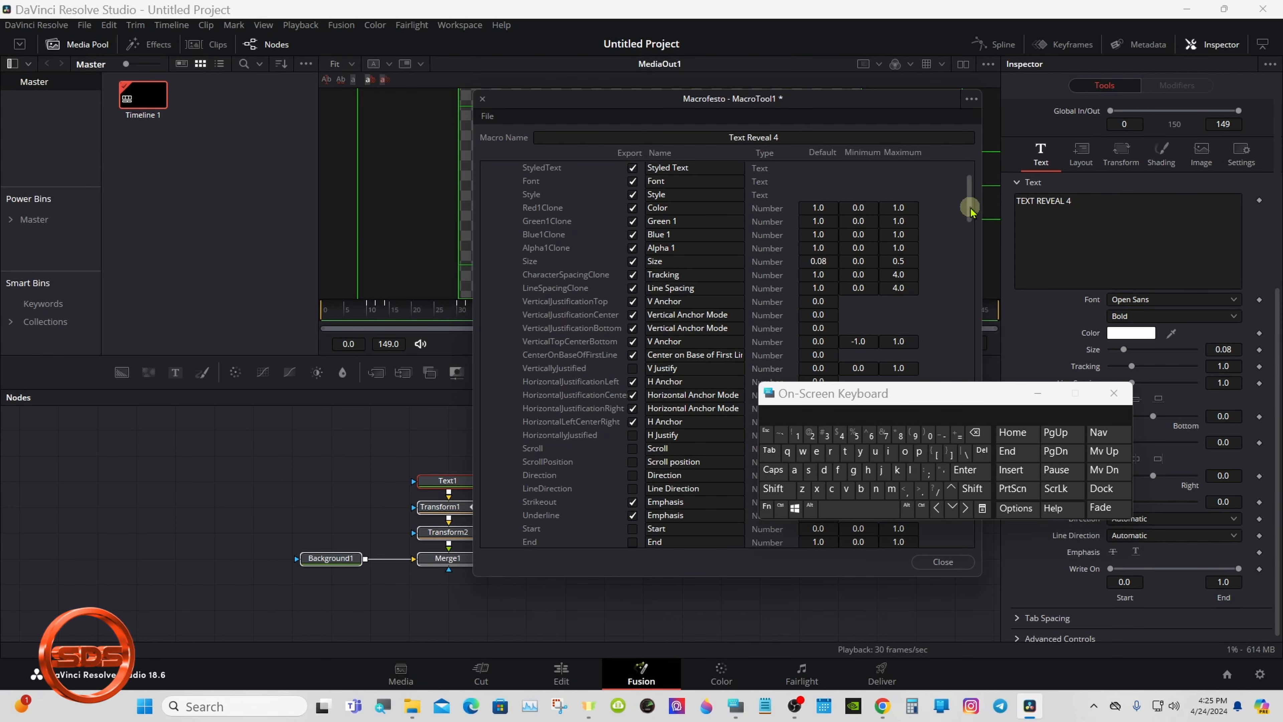
# Step: Mark Text1's layout Center for export and collapse its Text, Layout and Transform groups
pyautogui.scroll(3, 966, 205)
pyautogui.click(501, 247)
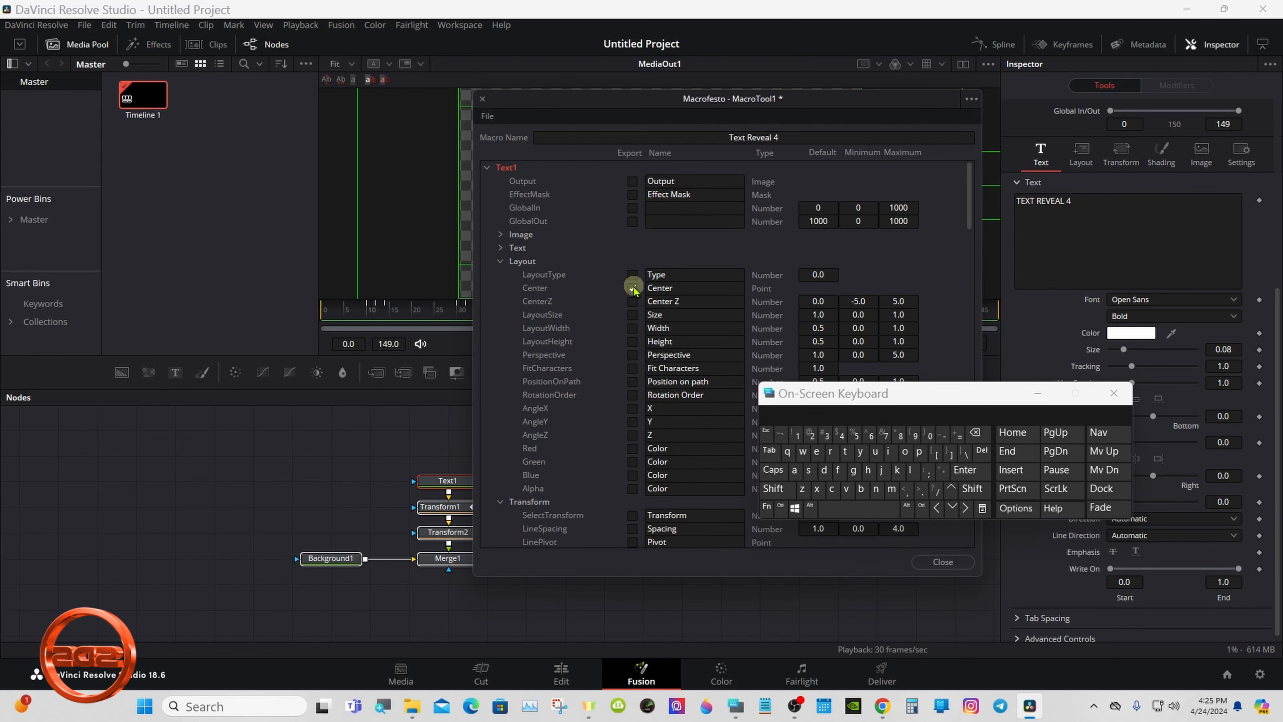
pyautogui.click(501, 261)
pyautogui.click(500, 274)
# Step: Mark Text1's Shading Elements, Select Element, Enabled1, Opacity1, Appearance and Thickness shading parameters for export
pyautogui.scroll(-2, 965, 193)
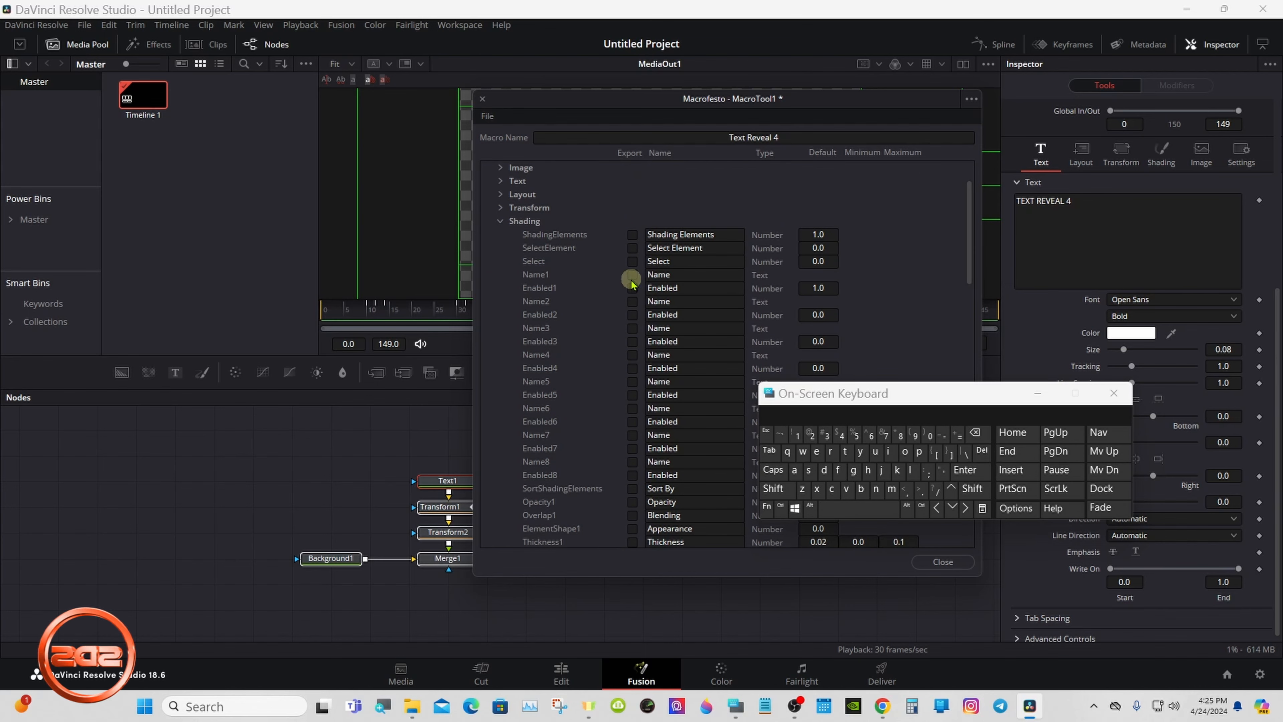
pyautogui.click(632, 236)
pyautogui.click(632, 248)
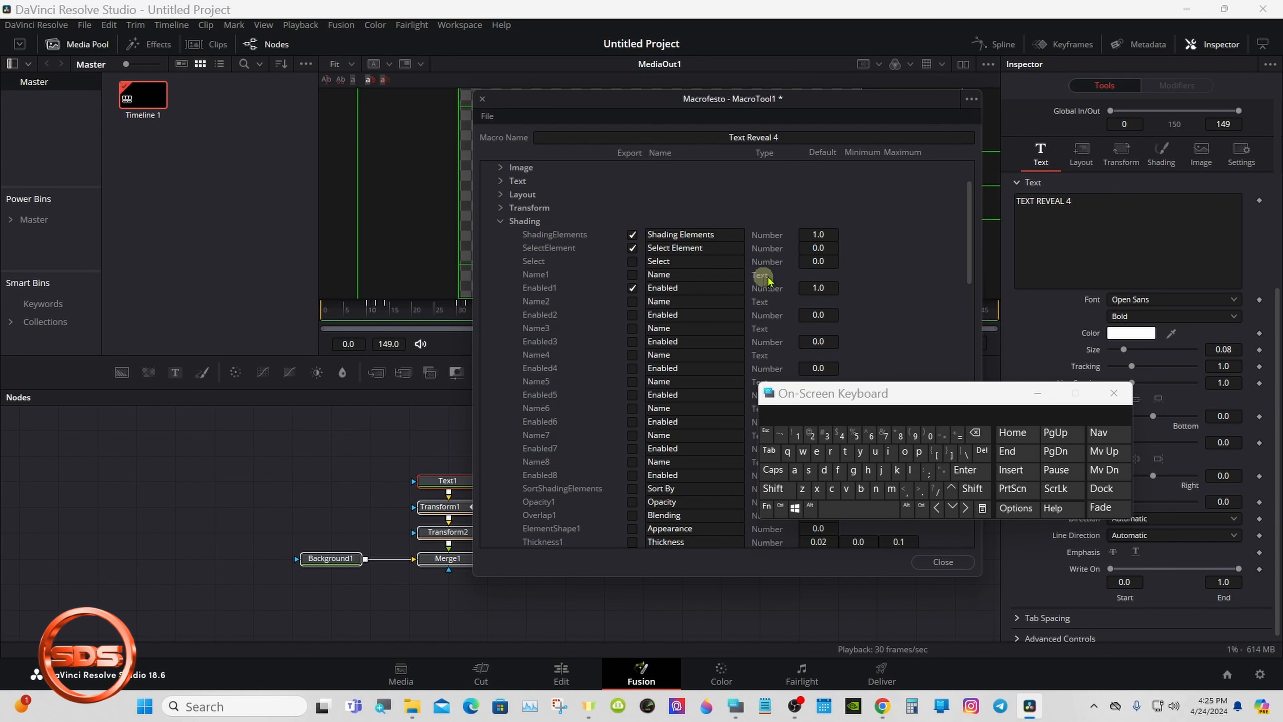
pyautogui.moveTo(966, 230); pyautogui.dragTo(967, 289)
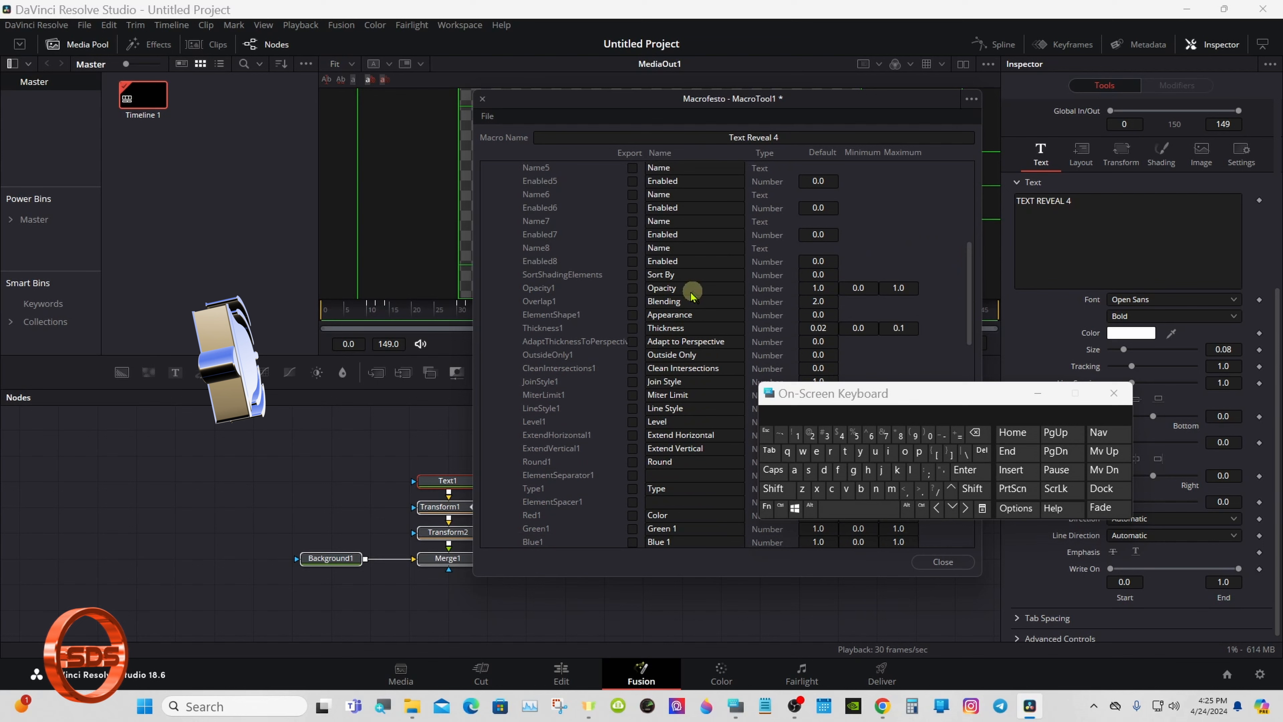
pyautogui.click(632, 287)
pyautogui.click(632, 314)
pyautogui.click(632, 328)
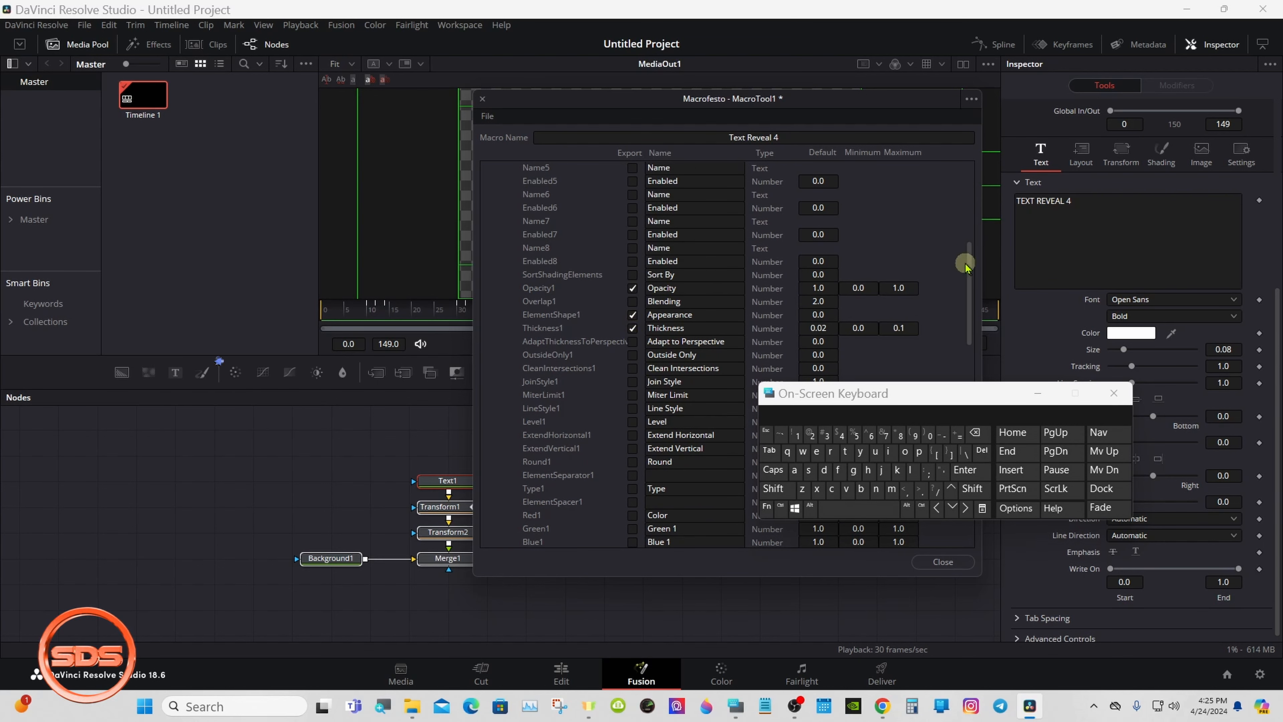
# Step: Mark Text1's shading Type1, ElementSpacer1 and the Red1, Green1, Blue1 and Alpha1 color parameters for export
pyautogui.moveTo(966, 264); pyautogui.dragTo(966, 297)
pyautogui.click(632, 368)
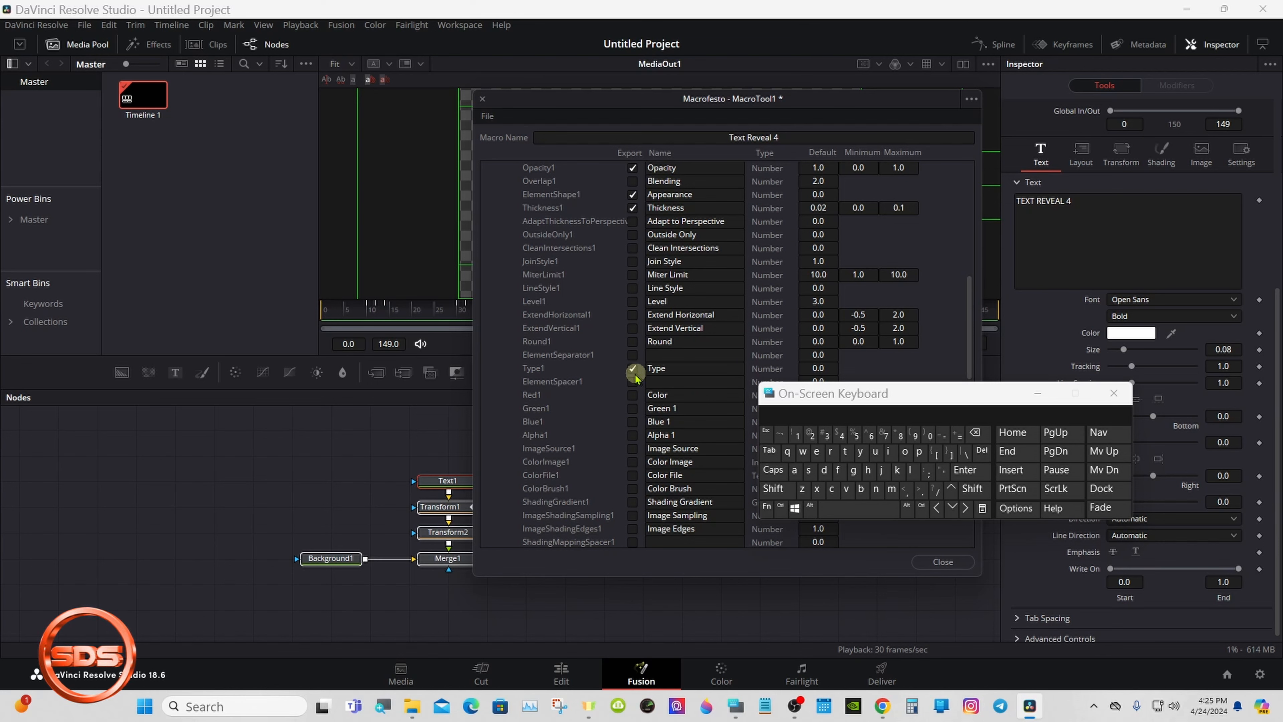
pyautogui.click(632, 381)
pyautogui.click(632, 394)
pyautogui.click(632, 408)
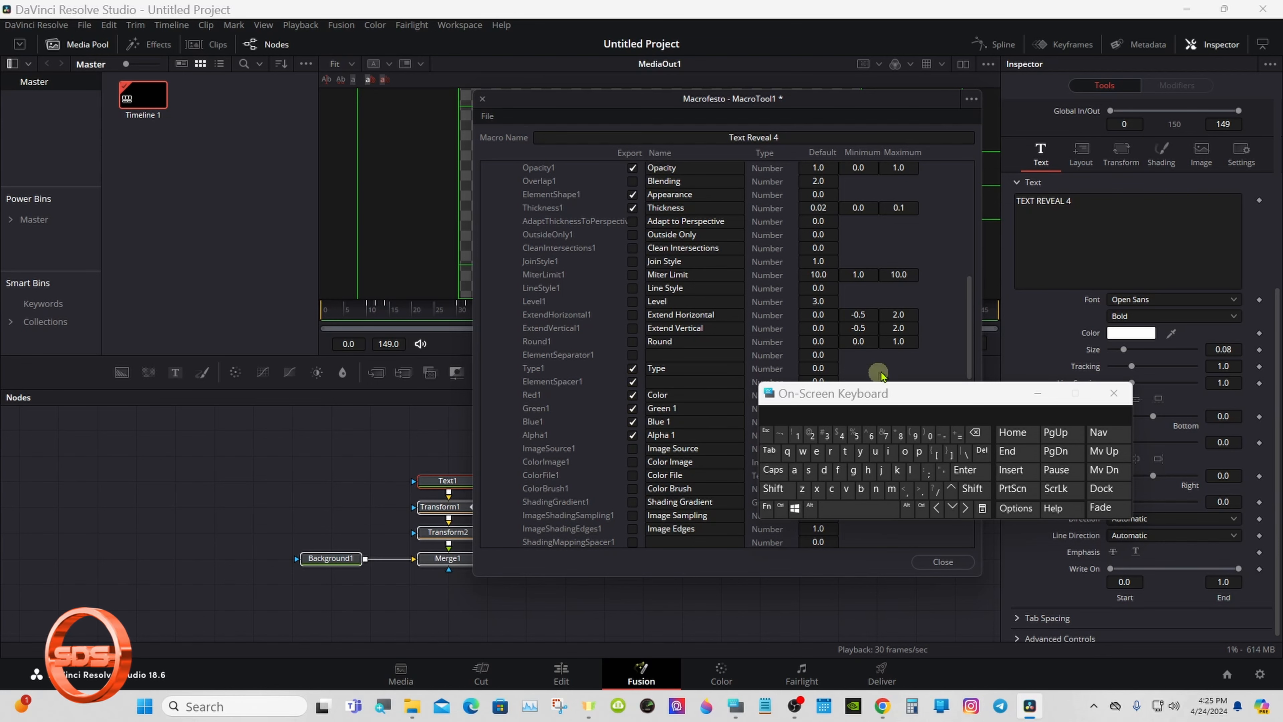
# Step: Collapse Text1's parameter list and expand Text1_1 at its Text parameters, with the Image group closed
pyautogui.moveTo(968, 316)
pyautogui.mouseDown()
pyautogui.moveTo(966, 202)
pyautogui.moveTo(969, 215)
pyautogui.moveTo(938, 212)
pyautogui.mouseUp()
pyautogui.click(501, 223)
pyautogui.click(487, 169)
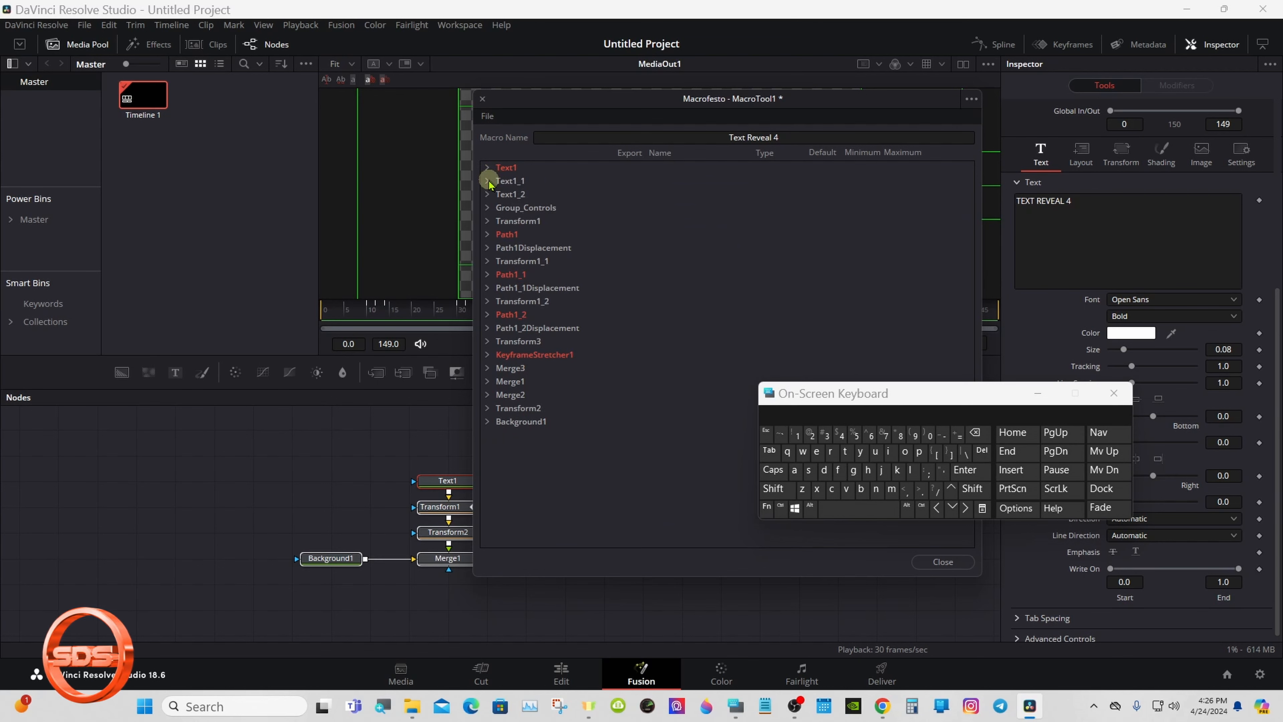
pyautogui.click(487, 182)
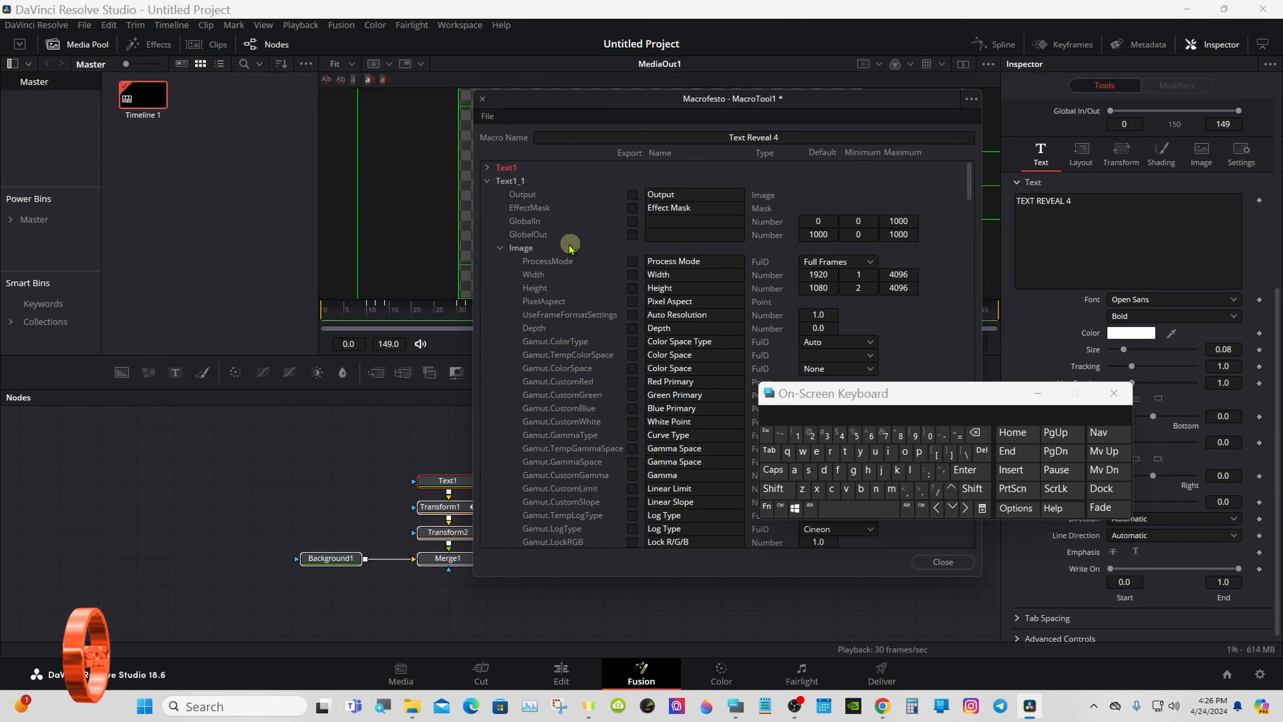
pyautogui.click(500, 247)
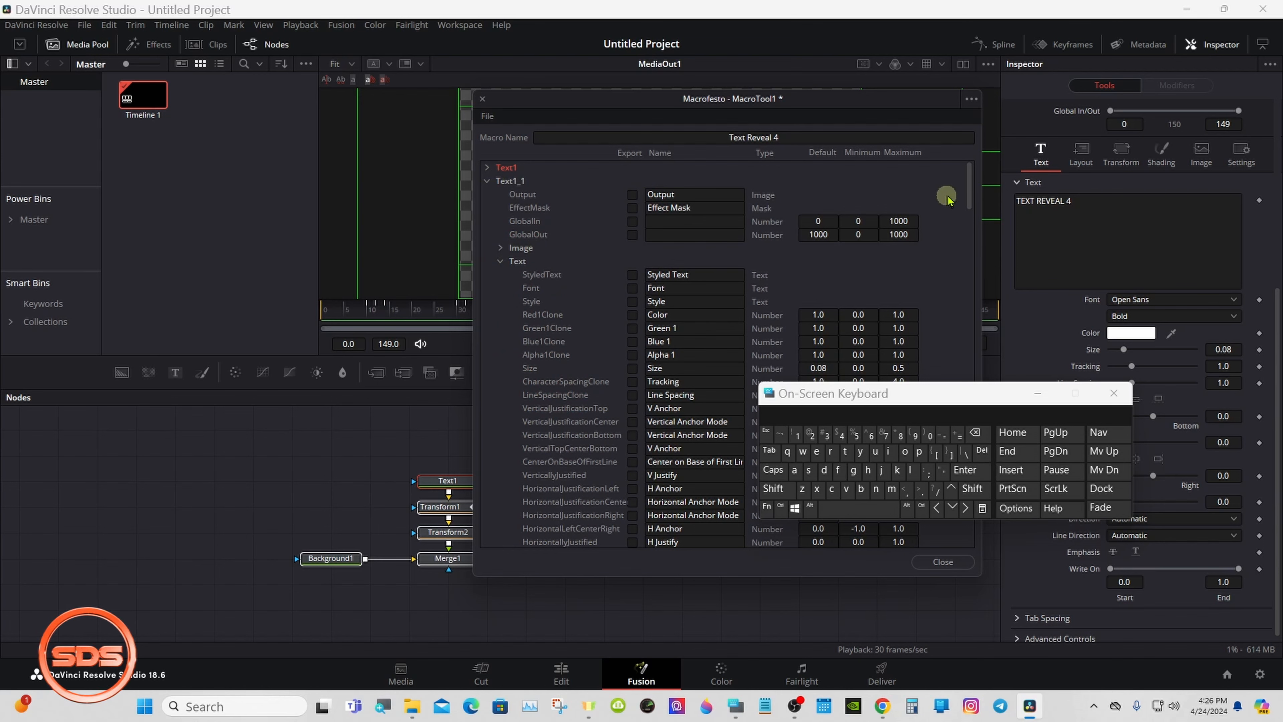
pyautogui.moveTo(968, 177); pyautogui.dragTo(969, 187)
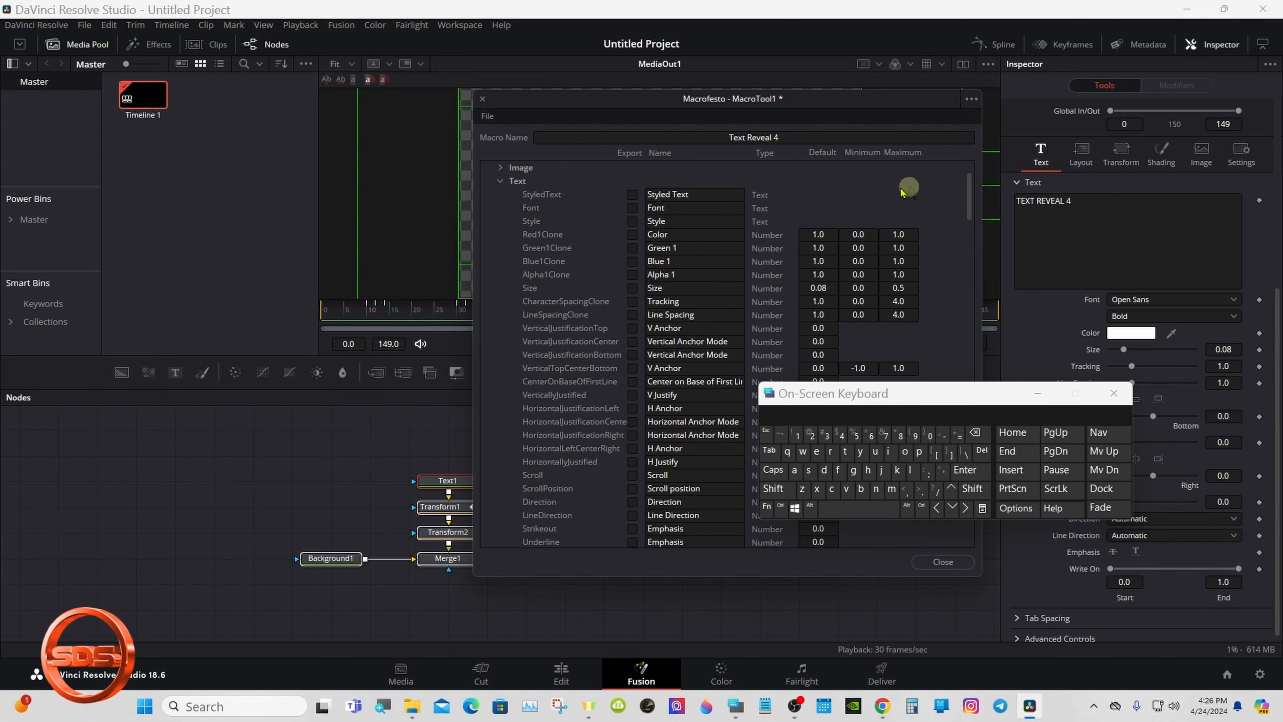
# Step: Mark Text1_1's Styled Text, Font, Style and Color channel parameters for export
pyautogui.click(633, 220)
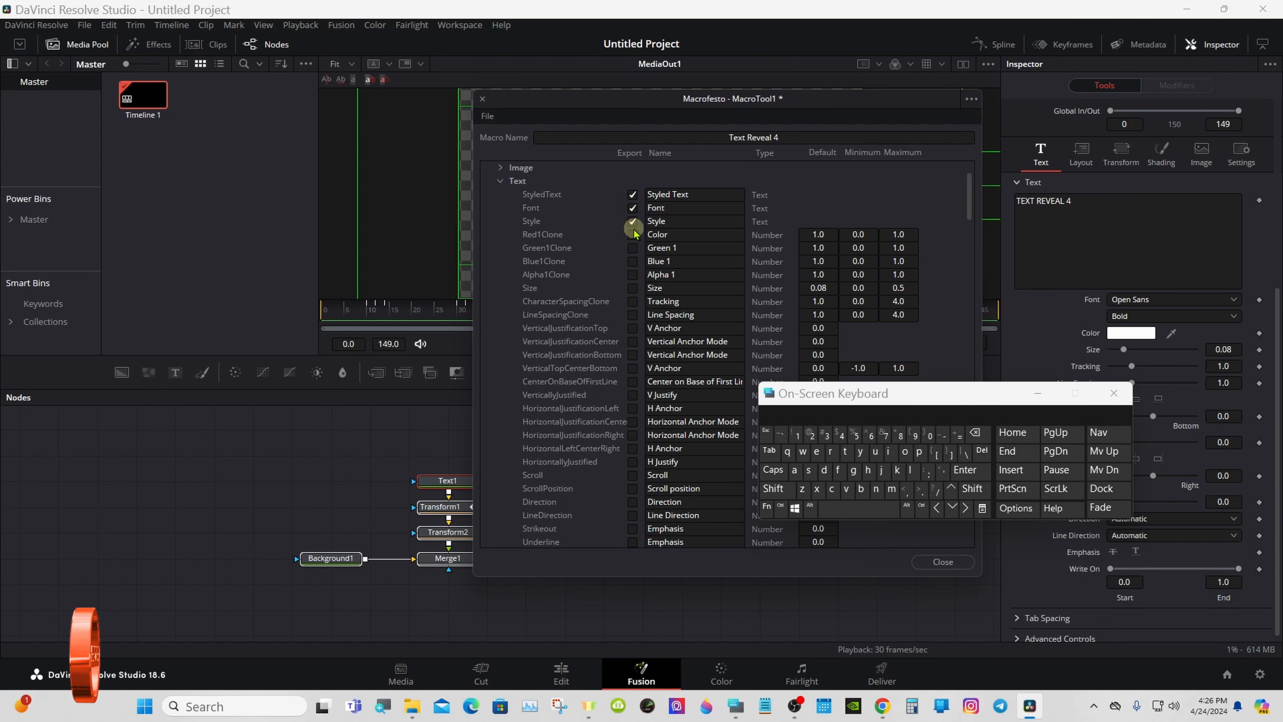
pyautogui.click(634, 248)
pyautogui.click(633, 234)
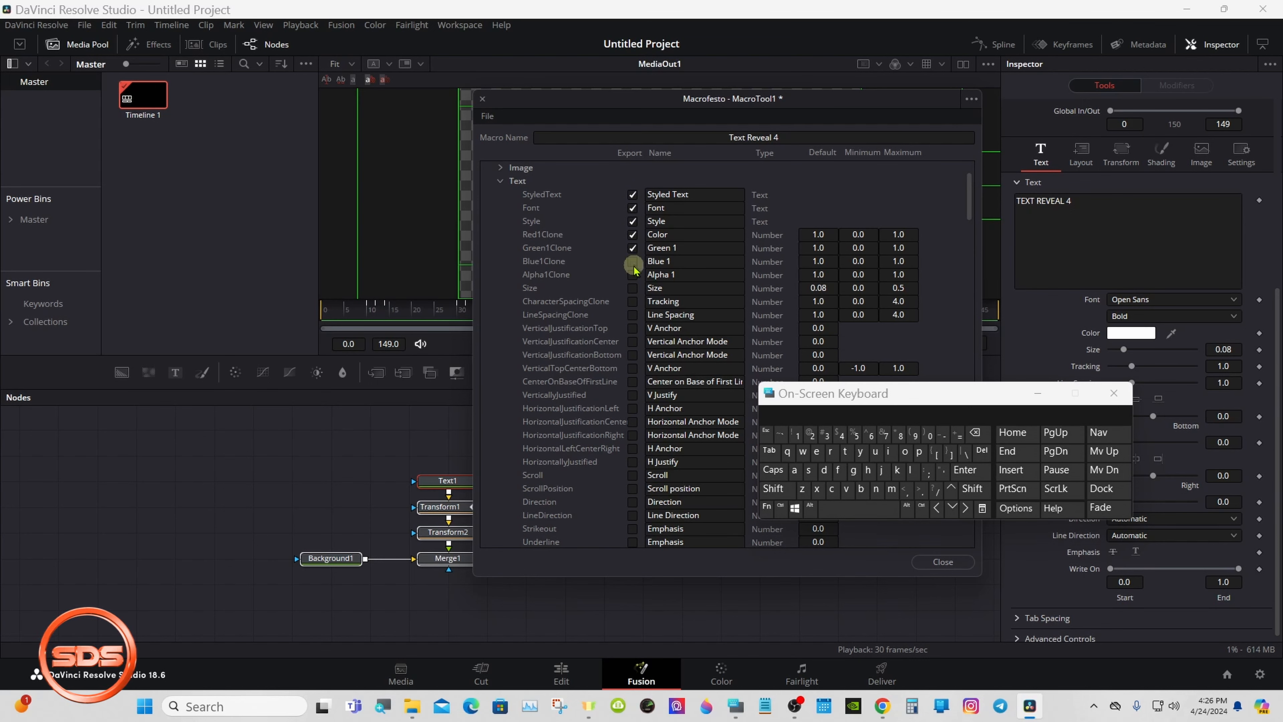
# Step: Mark Text1_1's Size, Tracking, Line Spacing, all vertical anchor parameters and Center on Base of First Line for export
pyautogui.click(633, 288)
pyautogui.click(633, 341)
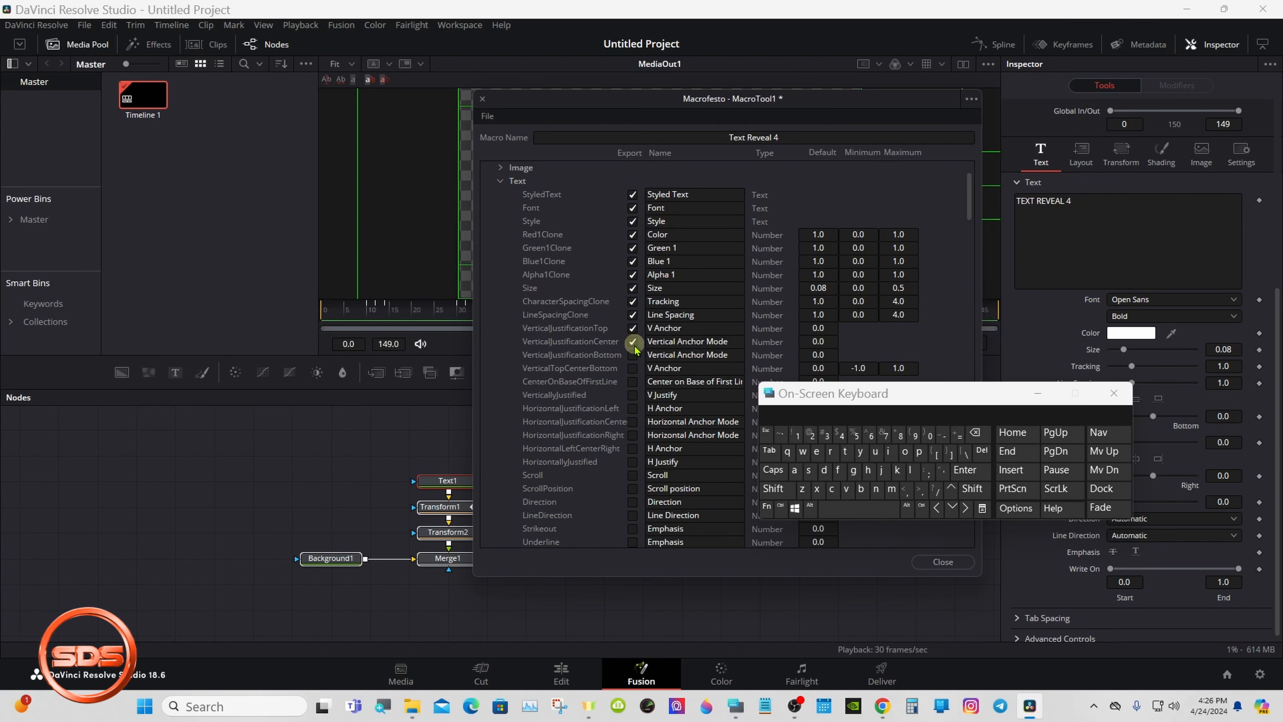
pyautogui.click(633, 354)
pyautogui.click(633, 381)
pyautogui.click(633, 395)
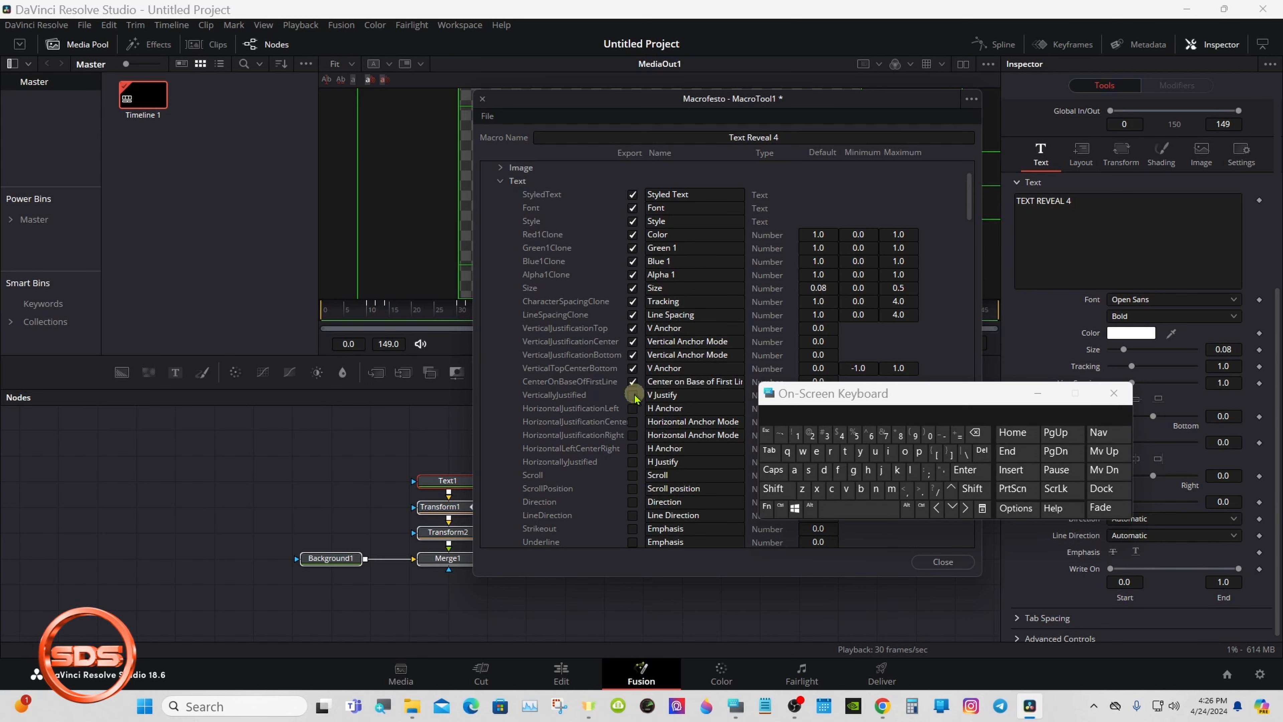
# Step: Mark Text1_1's left, center and right horizontal justification and the HorizontalLeftCenterRight anchor for export
pyautogui.click(633, 408)
pyautogui.click(633, 421)
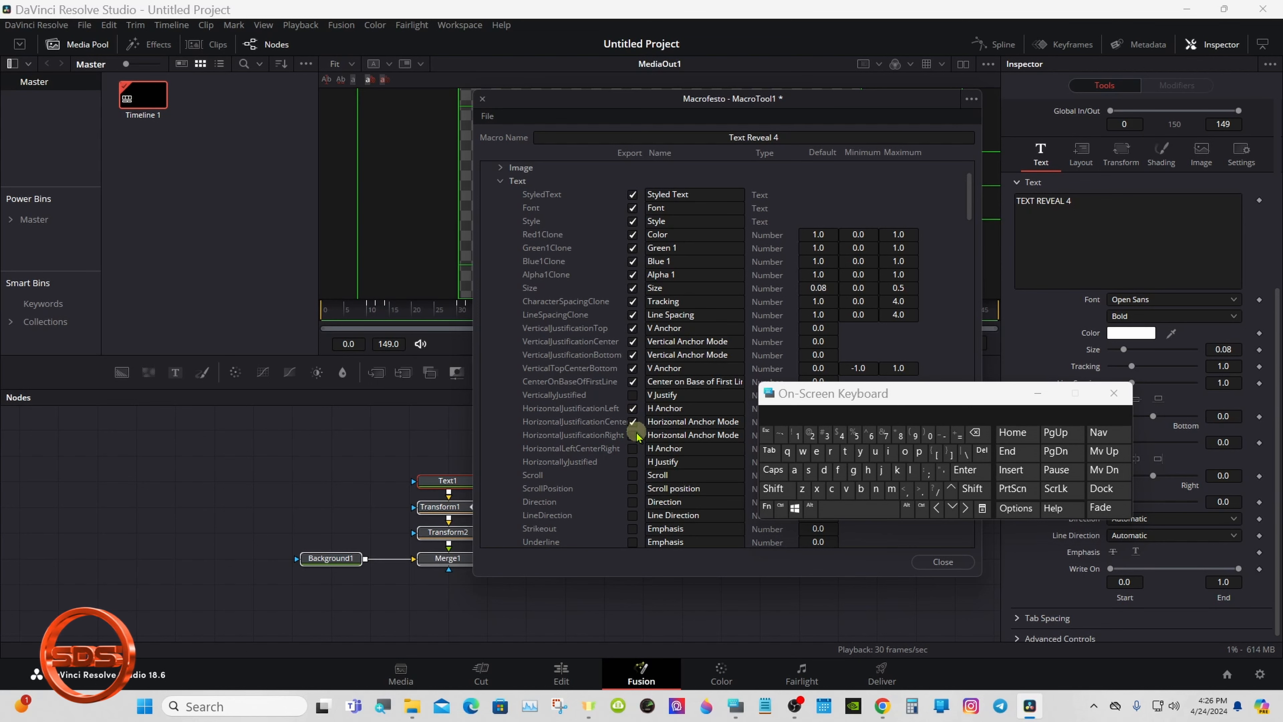
pyautogui.click(634, 436)
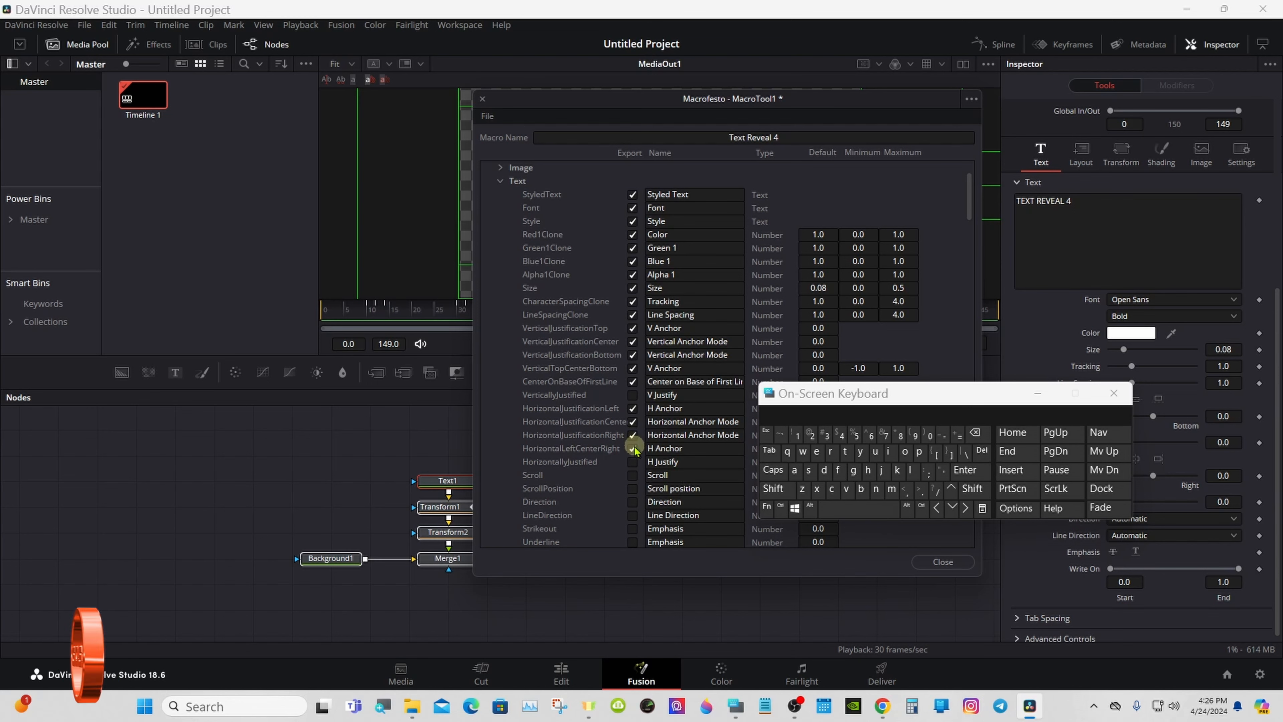
pyautogui.click(634, 448)
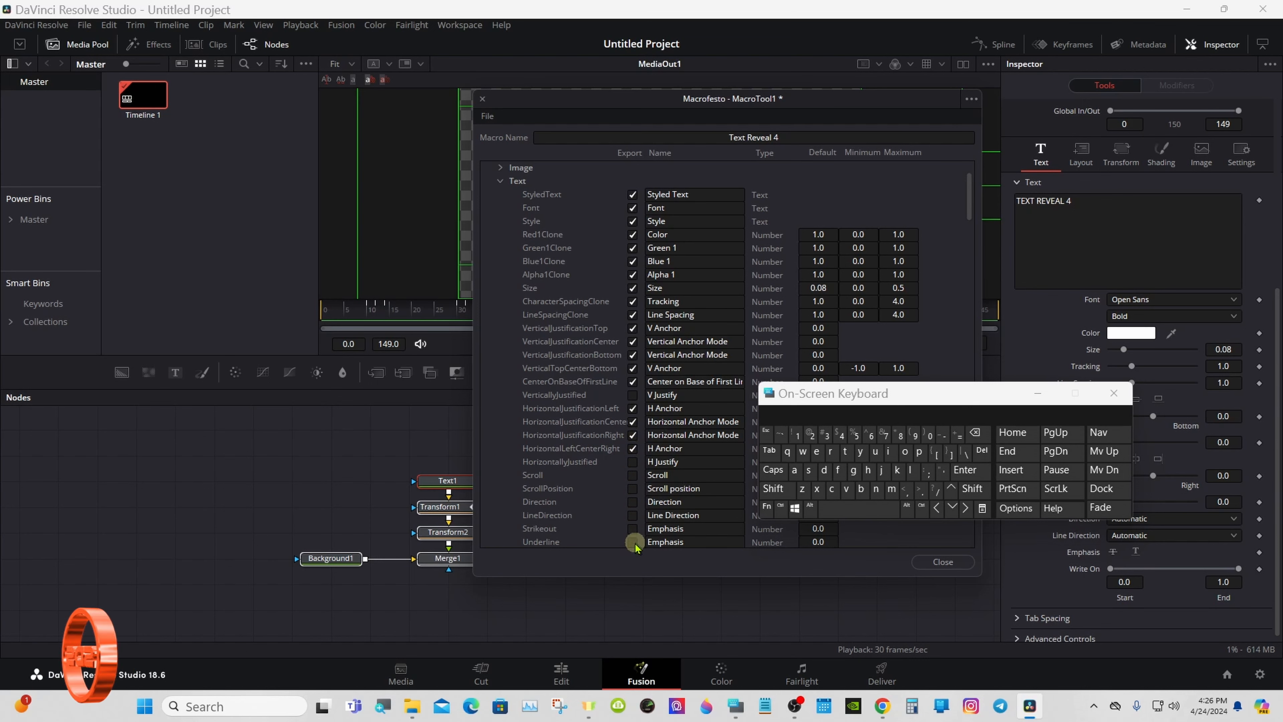
# Step: Mark Text1_1's layout Center for export and collapse its Text, Layout and Transform groups
pyautogui.click(500, 182)
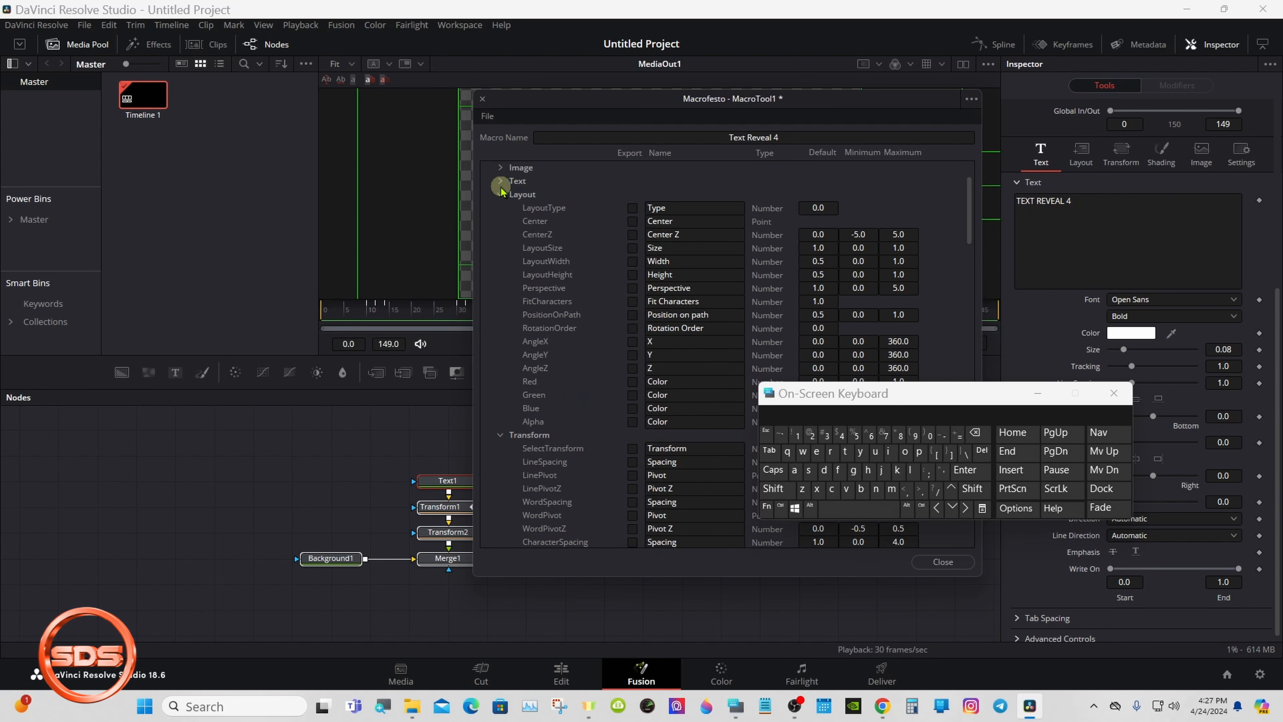
pyautogui.click(632, 221)
pyautogui.click(501, 195)
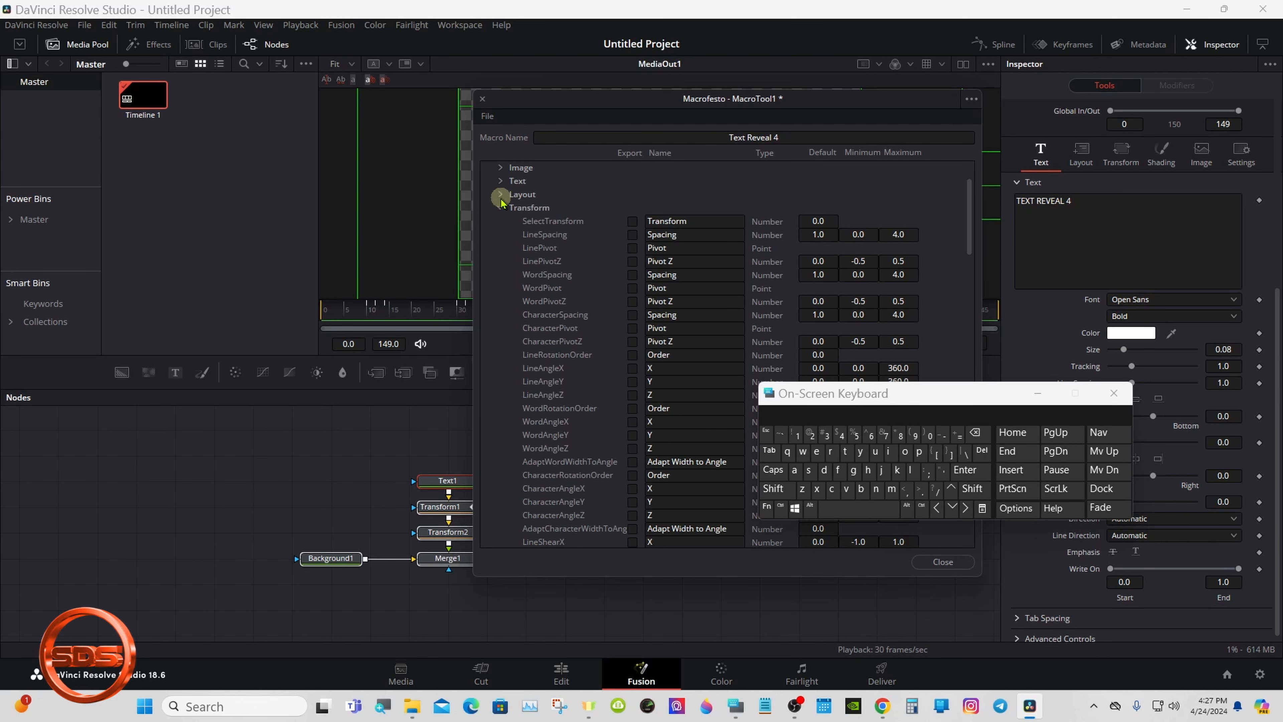
pyautogui.click(501, 208)
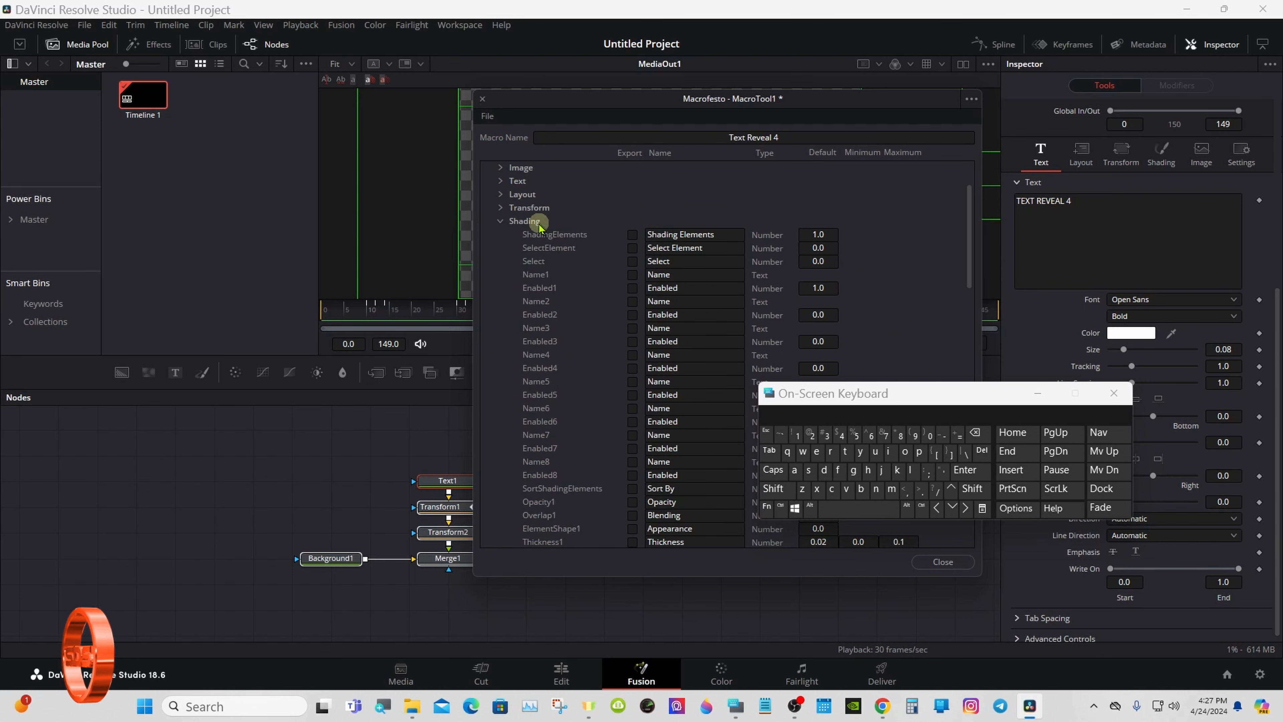
# Step: Mark Text1_1's Shading Elements, Select Element, Name1, Opacity1, Appearance and Thickness shading parameters for export
pyautogui.click(633, 274)
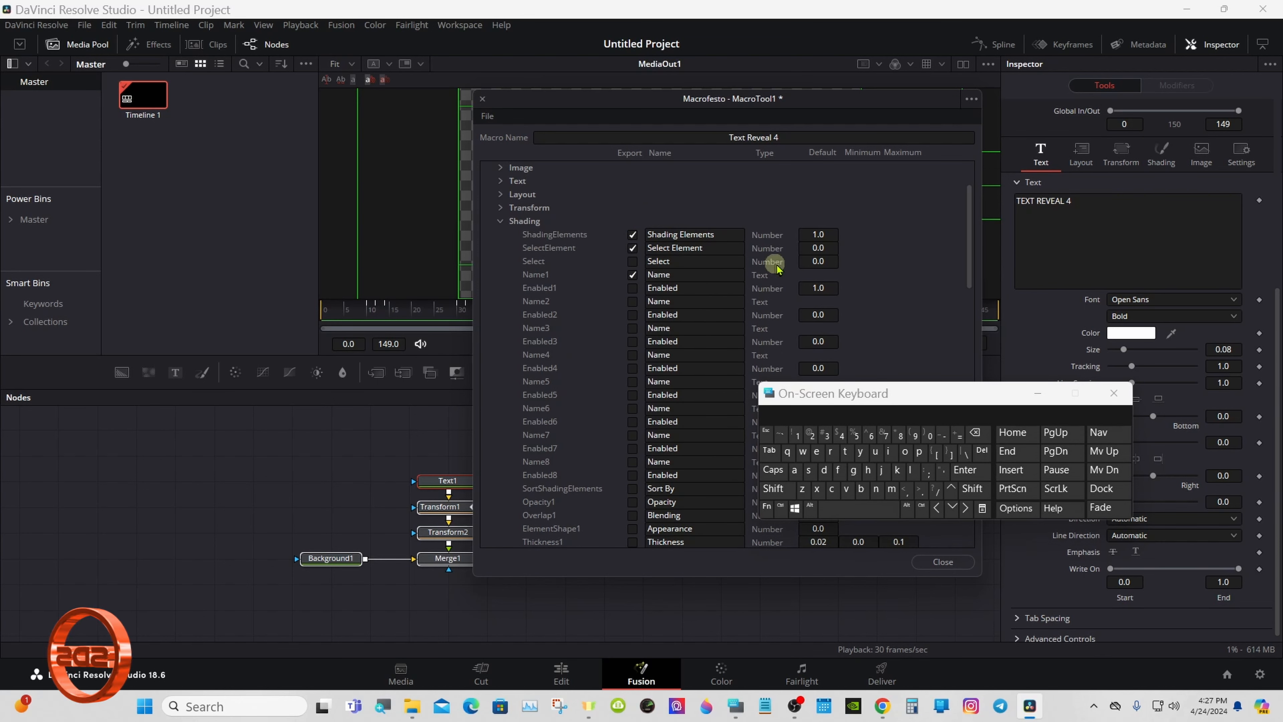
pyautogui.moveTo(968, 226); pyautogui.dragTo(968, 283)
pyautogui.click(632, 302)
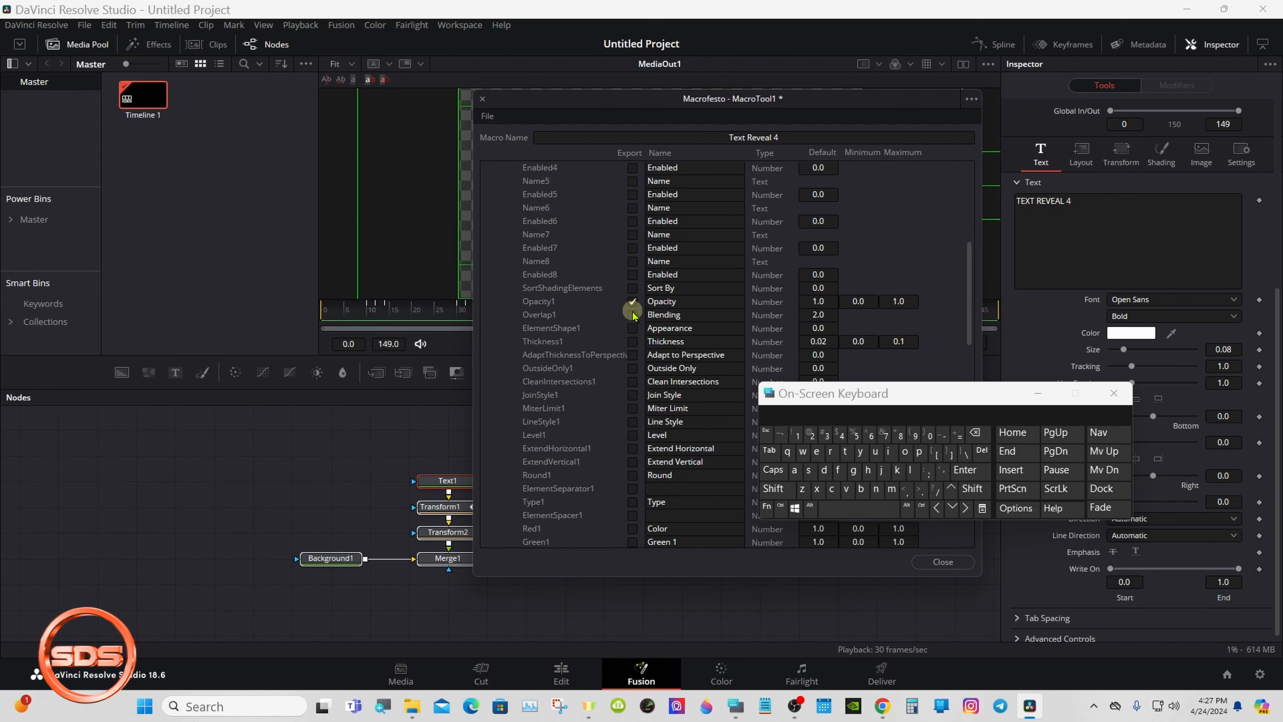
pyautogui.click(633, 328)
pyautogui.click(633, 342)
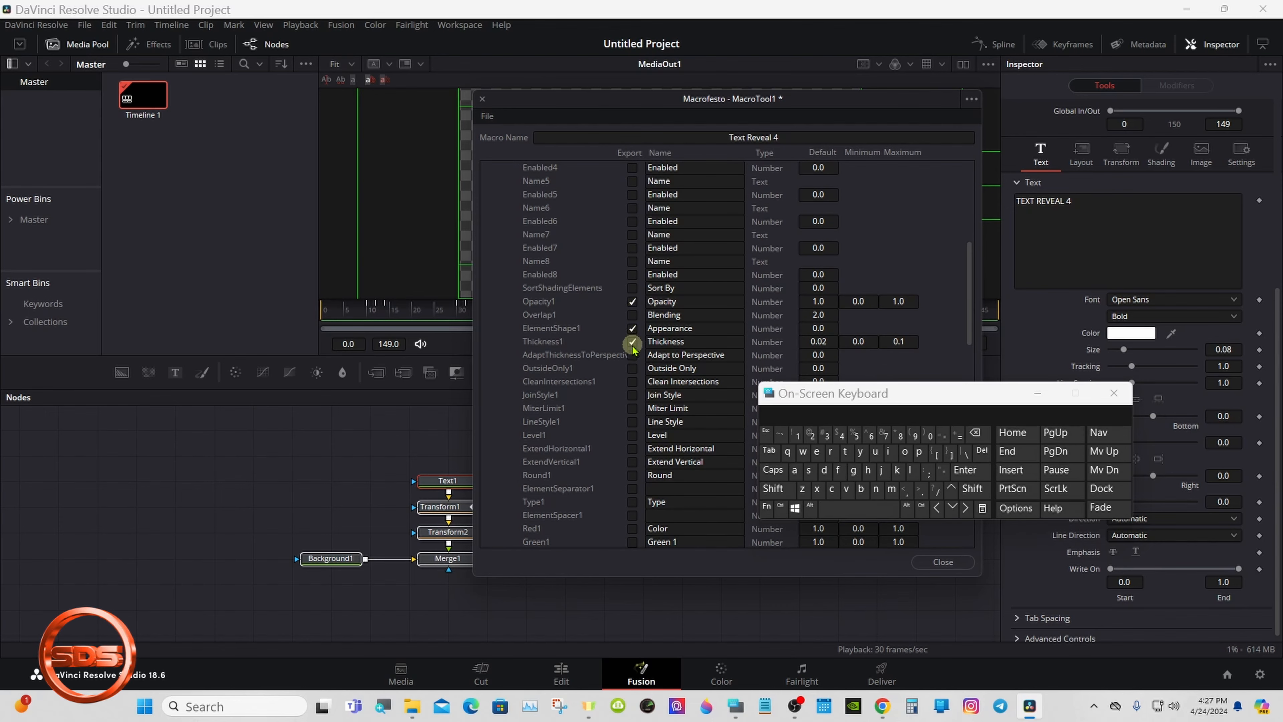
# Step: Mark Text1_1's Type1, ElementSpacer1 and Red1 shading parameters for export, and collapse its Shading group and the Text1_1 node
pyautogui.moveTo(963, 264); pyautogui.dragTo(950, 310)
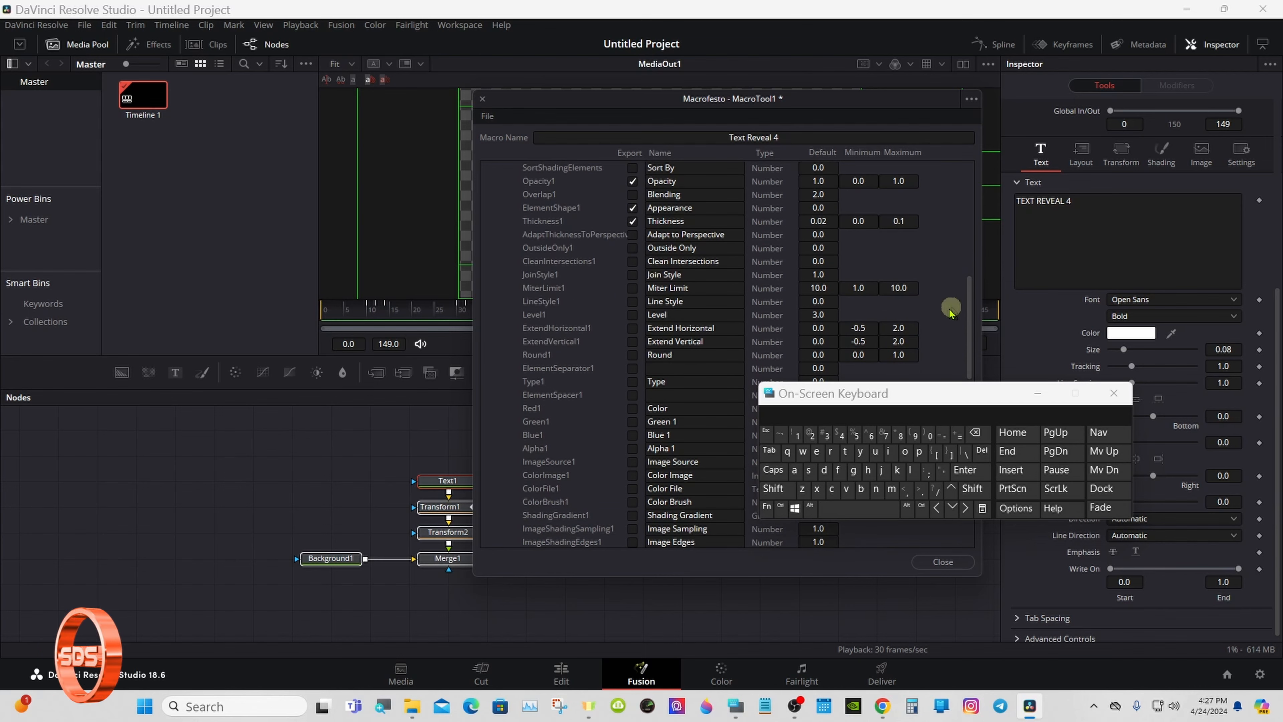
pyautogui.click(633, 381)
pyautogui.click(633, 395)
pyautogui.click(633, 408)
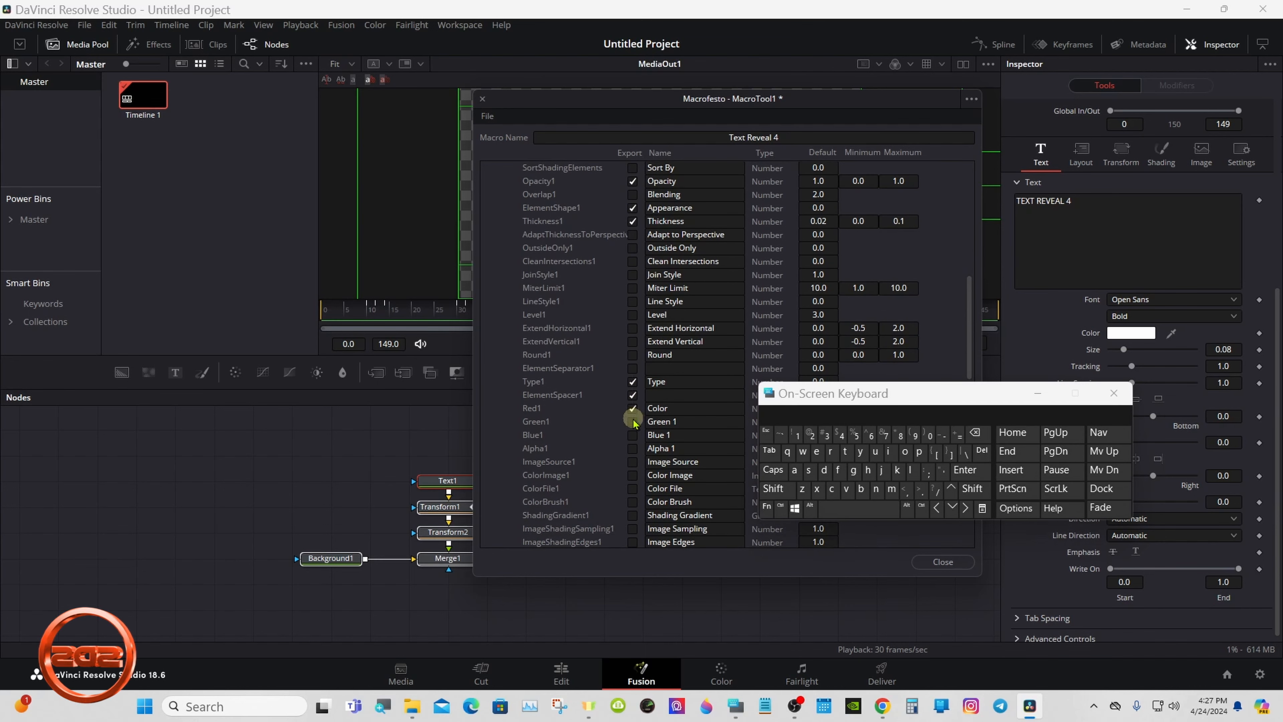
pyautogui.moveTo(964, 333); pyautogui.dragTo(968, 229)
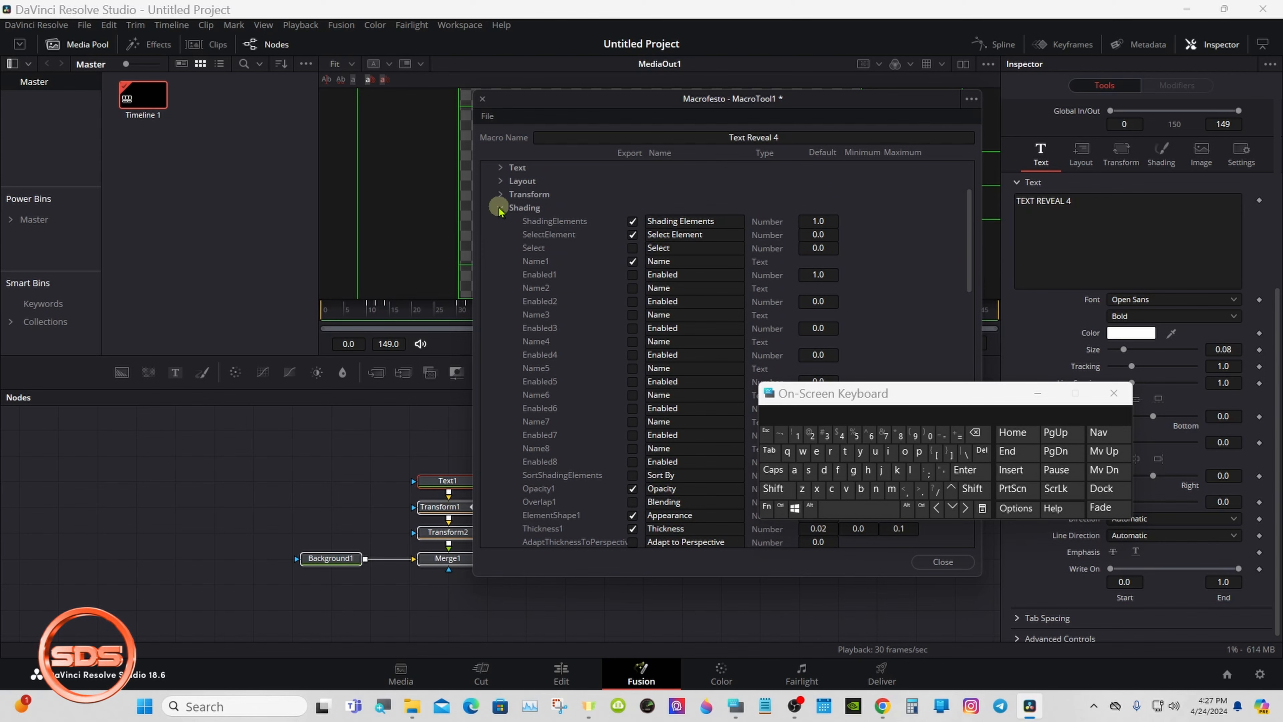
pyautogui.click(501, 207)
pyautogui.scroll(1, 968, 241)
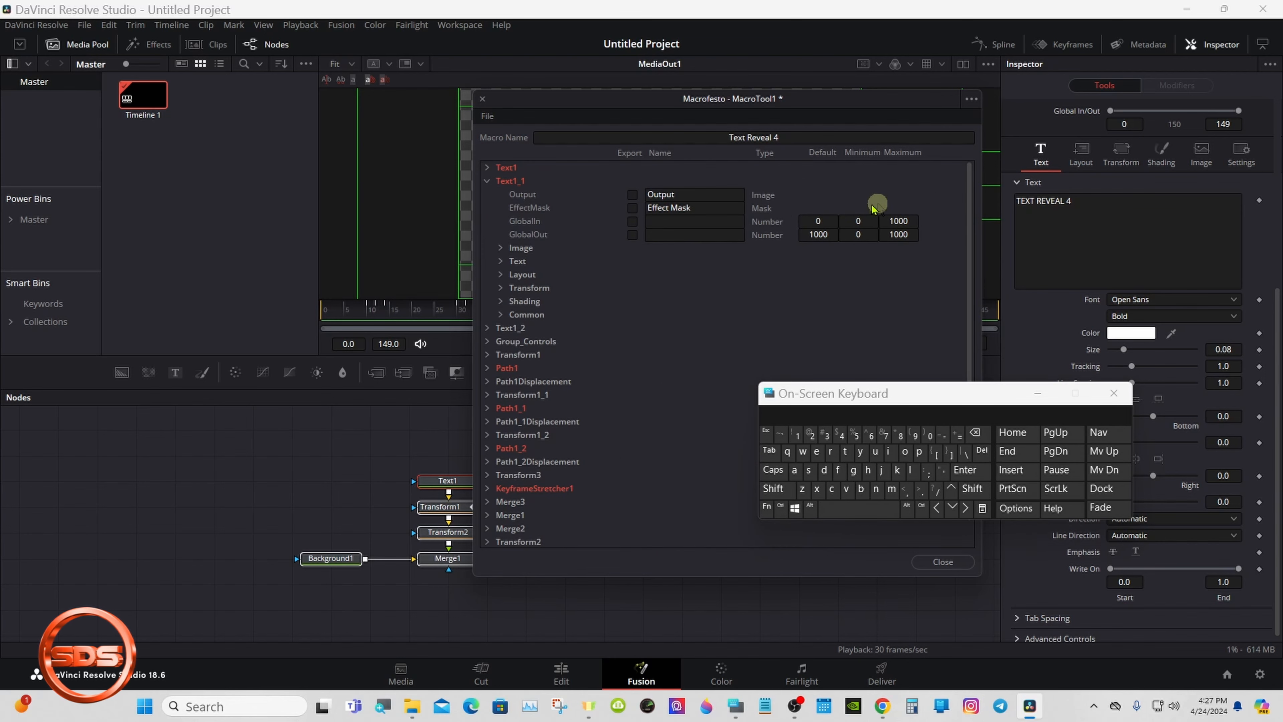
pyautogui.click(487, 181)
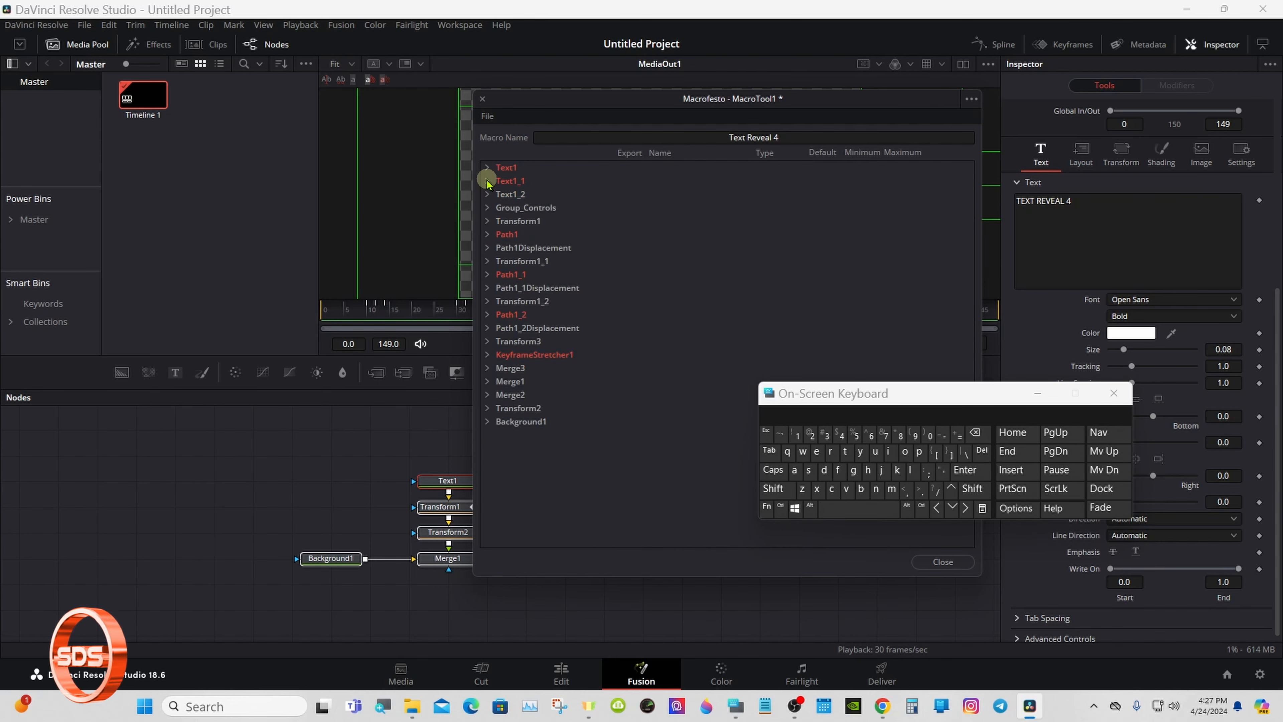
# Step: Mark Text1_2's Styled Text, Font, Style and the red, green, blue and alpha color channels for export
pyautogui.click(487, 194)
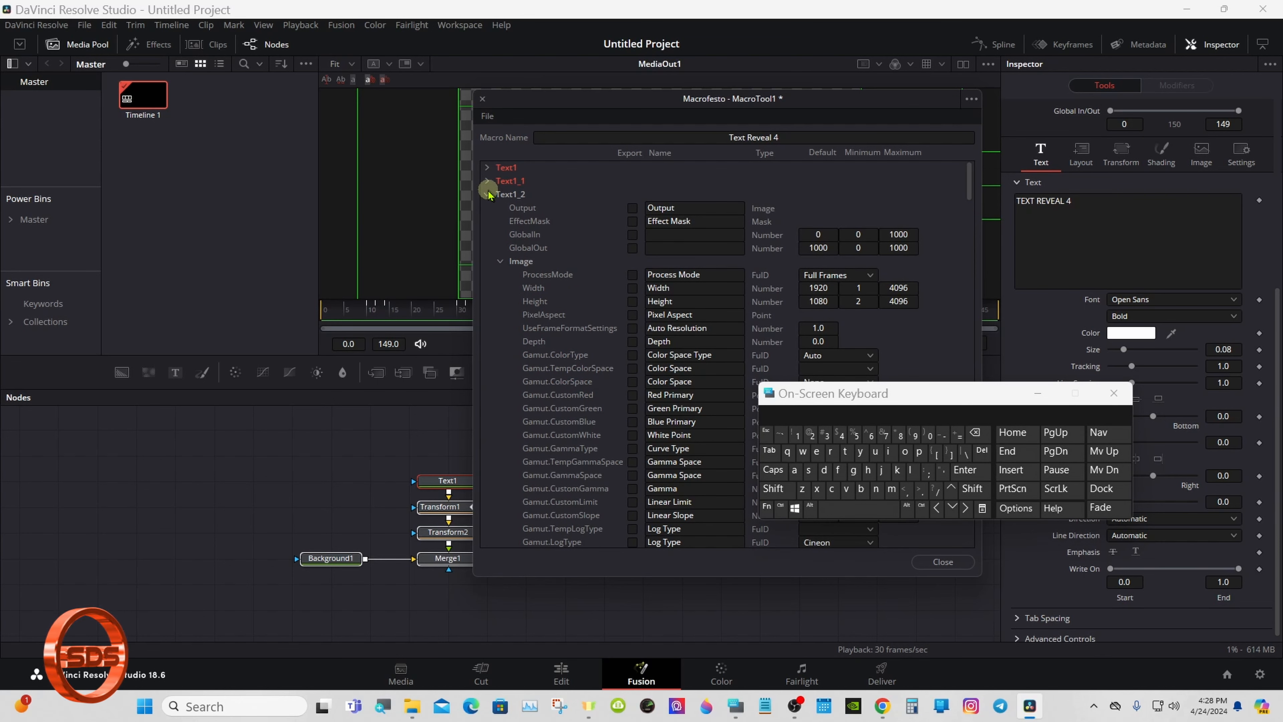
pyautogui.click(502, 262)
pyautogui.scroll(-3, 884, 213)
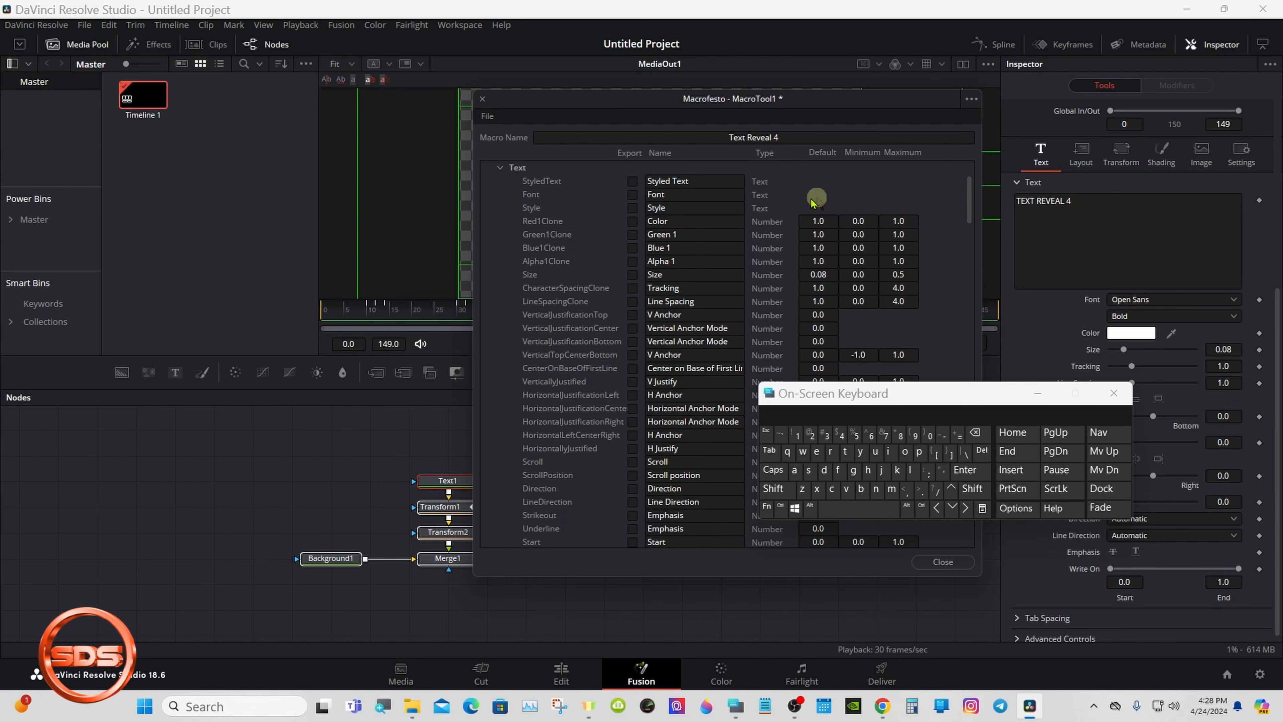
pyautogui.click(633, 194)
pyautogui.click(633, 207)
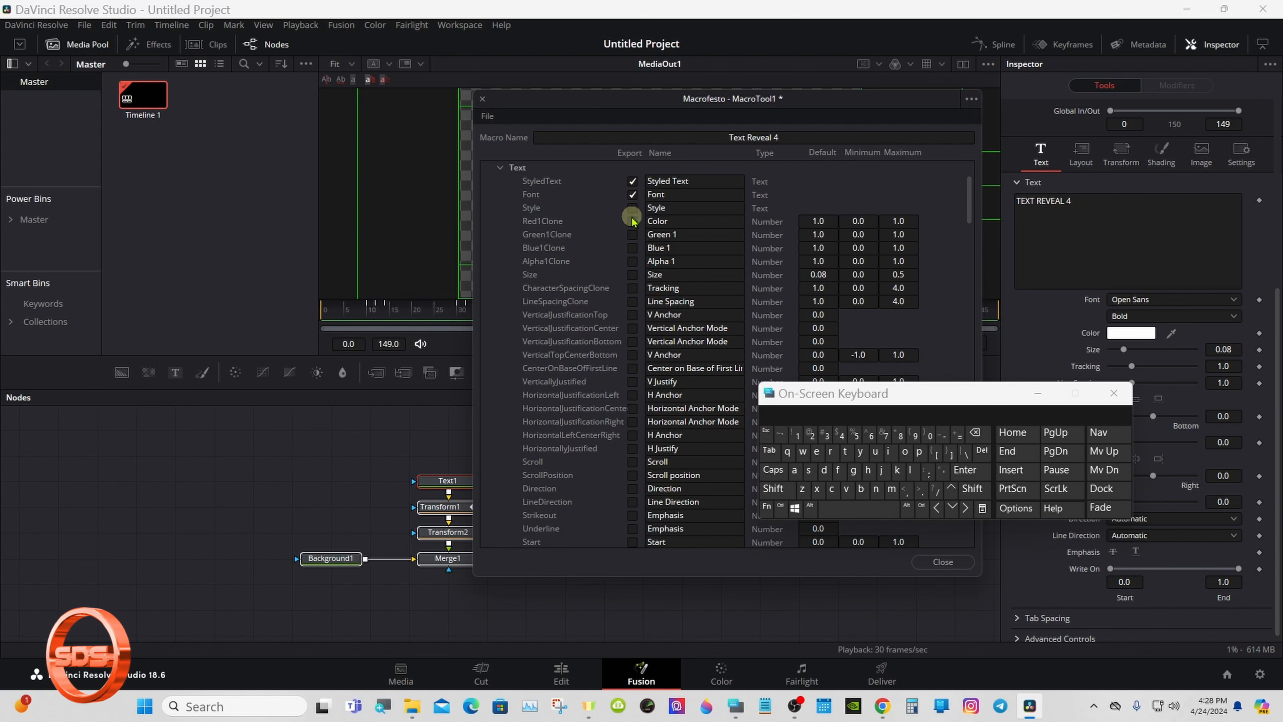
pyautogui.click(633, 221)
pyautogui.click(633, 234)
pyautogui.click(633, 248)
pyautogui.click(633, 261)
# Step: Mark Text1_2's Size, Tracking, Line Spacing, all vertical anchor parameters and Center on Base of First Line for export
pyautogui.click(632, 274)
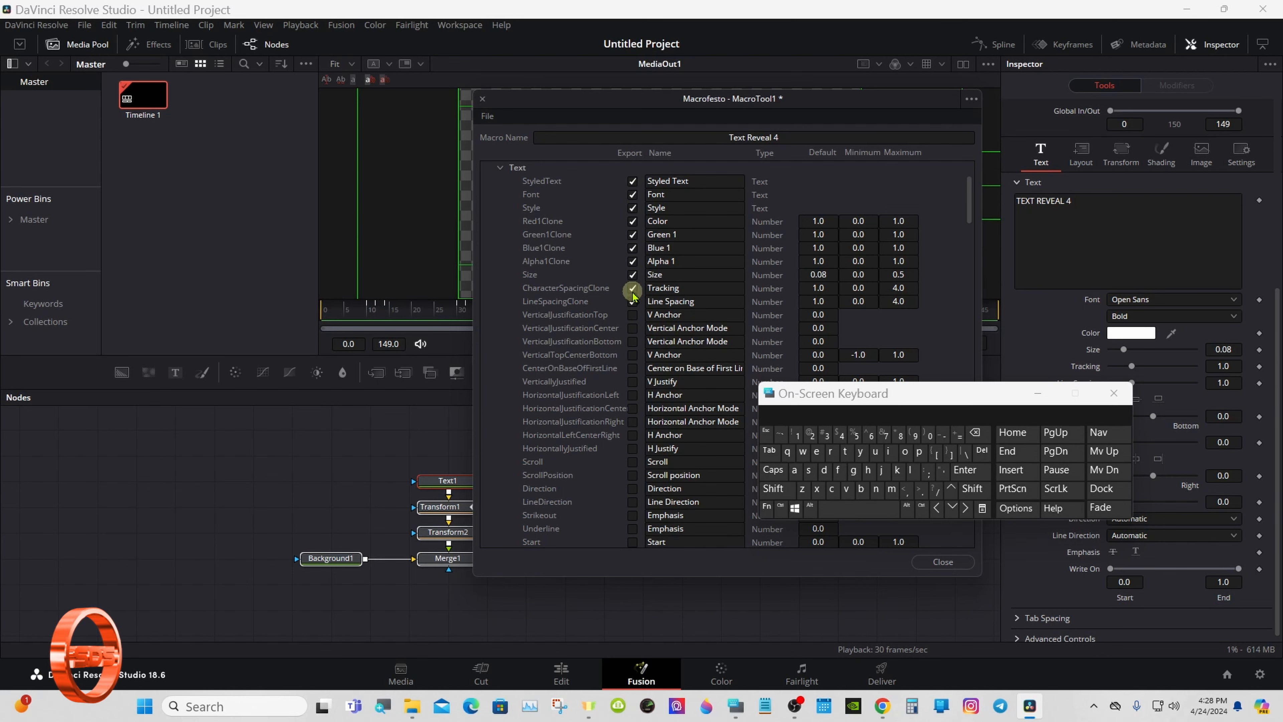
pyautogui.click(633, 315)
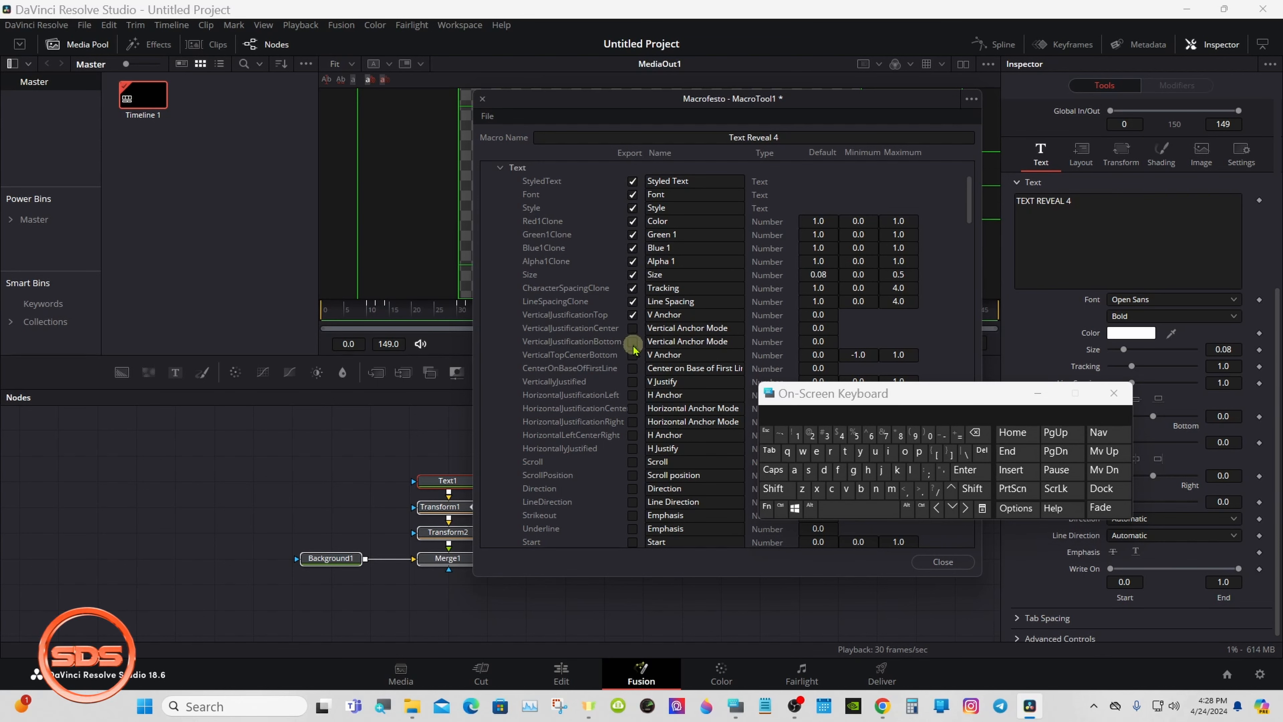
pyautogui.click(632, 342)
pyautogui.click(632, 327)
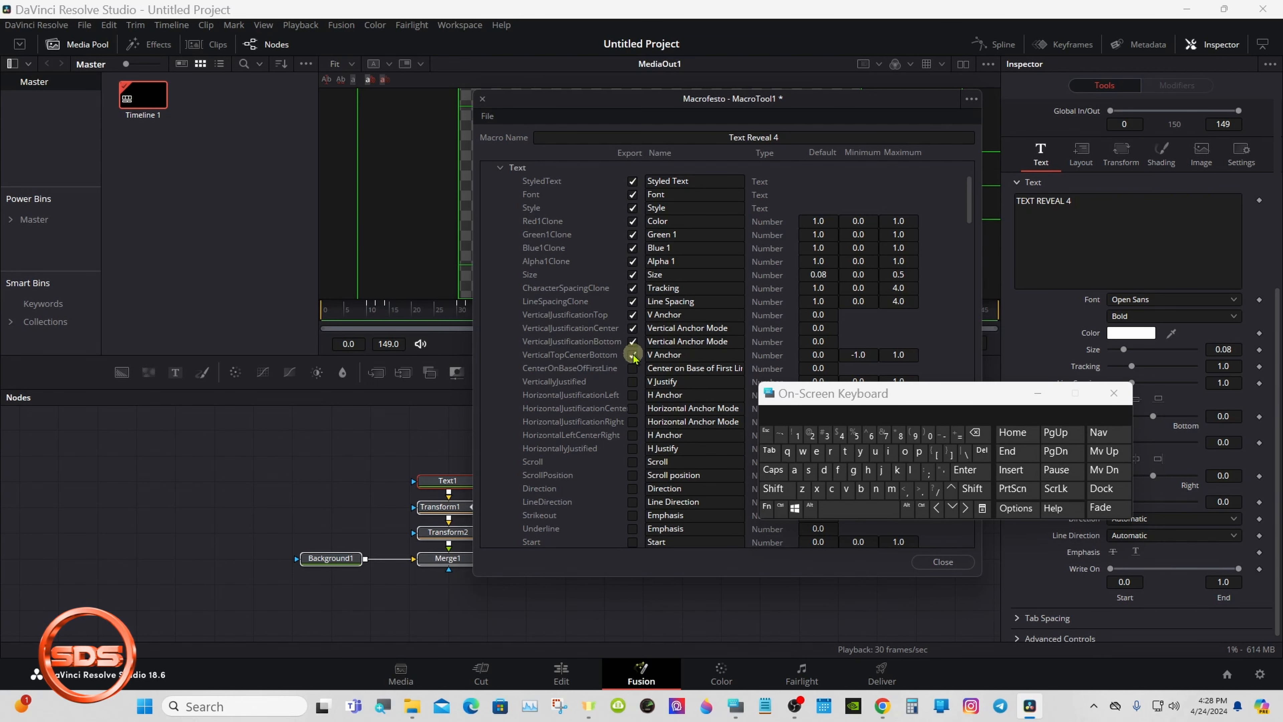
pyautogui.click(632, 368)
# Step: Mark Text1_2's left, center and right horizontal justification, HorizontalLeftCenterRight anchor, Strikeout and Underline for export
pyautogui.click(633, 409)
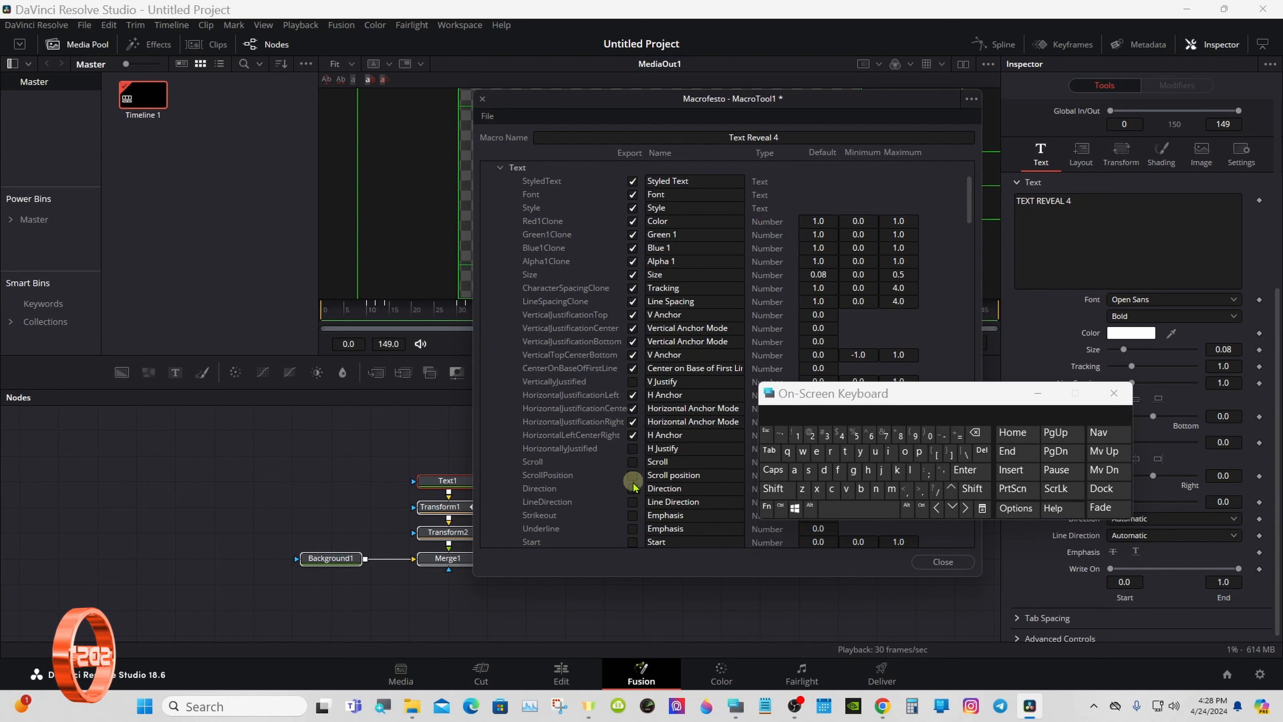
pyautogui.click(632, 515)
pyautogui.click(633, 529)
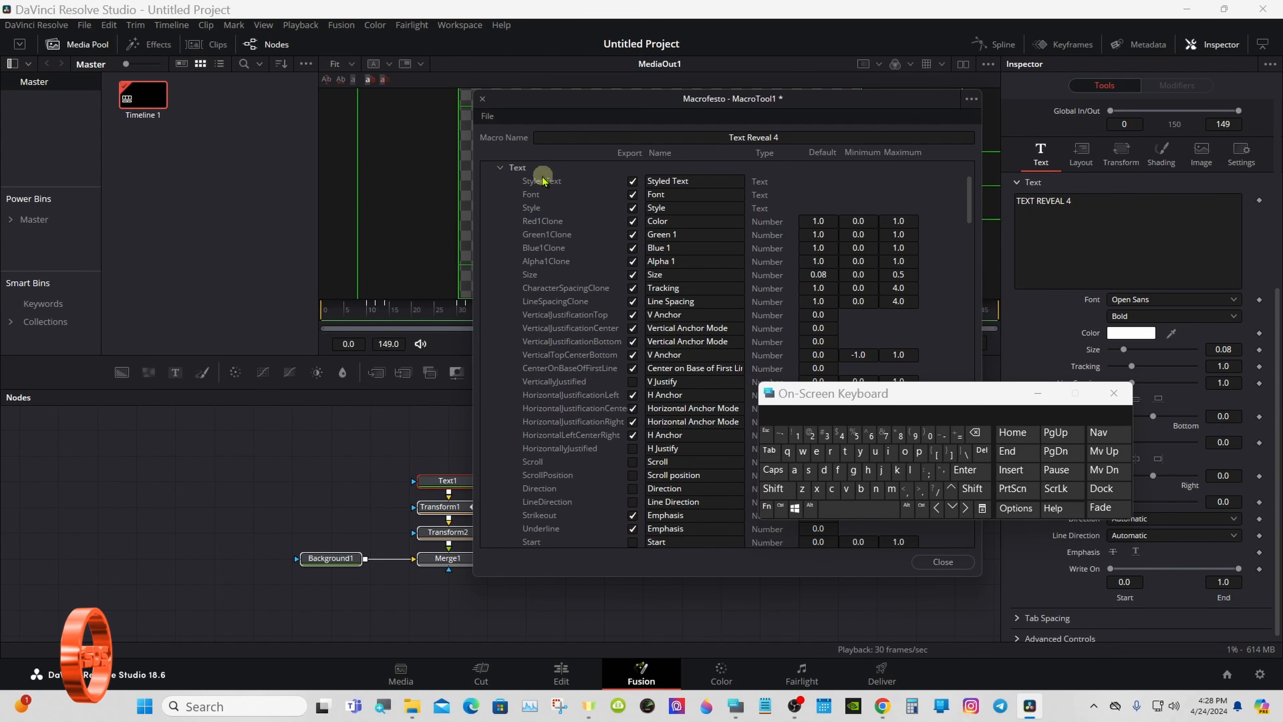
# Step: Mark Text1_2's layout Center for export and collapse its Text, Layout and Transform groups
pyautogui.click(501, 167)
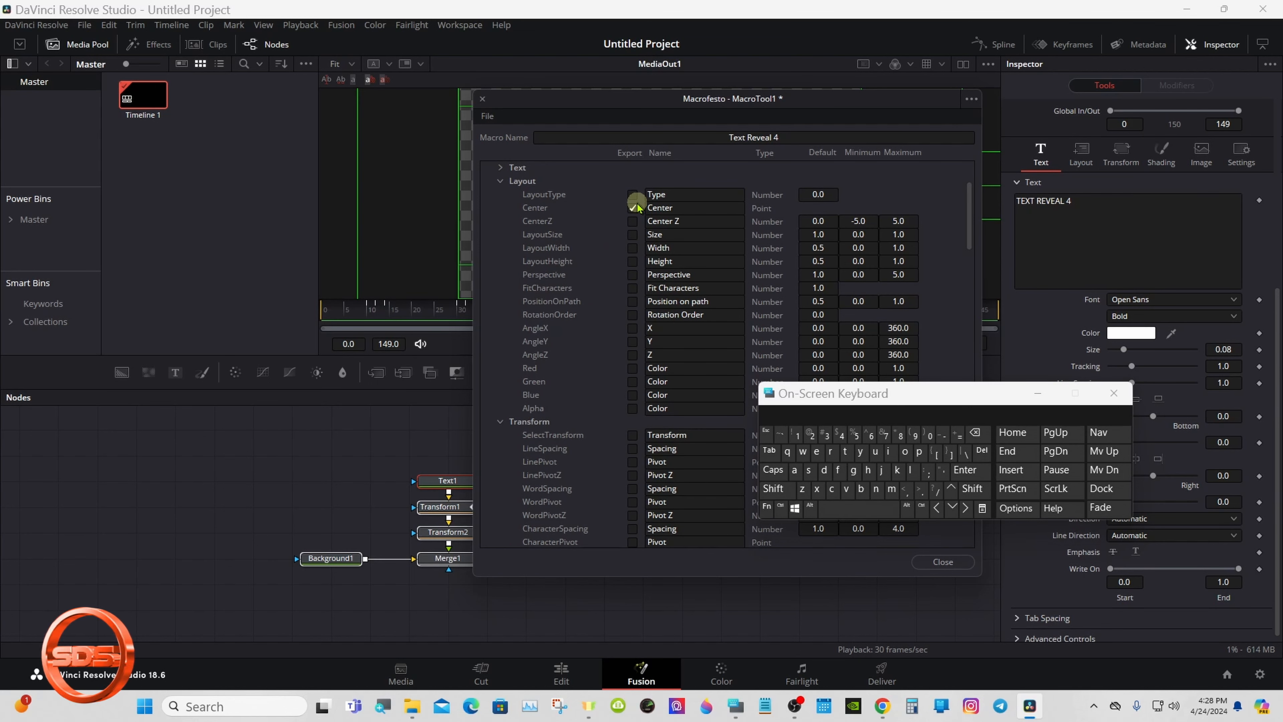
pyautogui.click(501, 187)
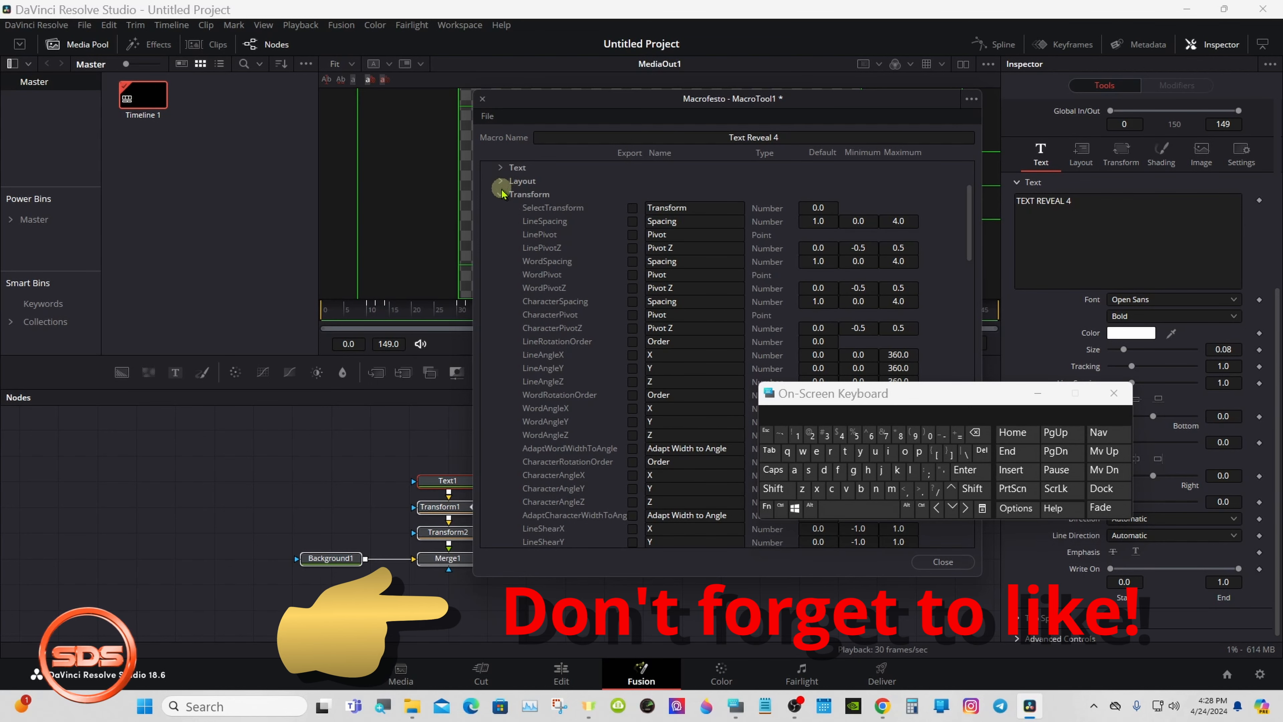
pyautogui.click(501, 195)
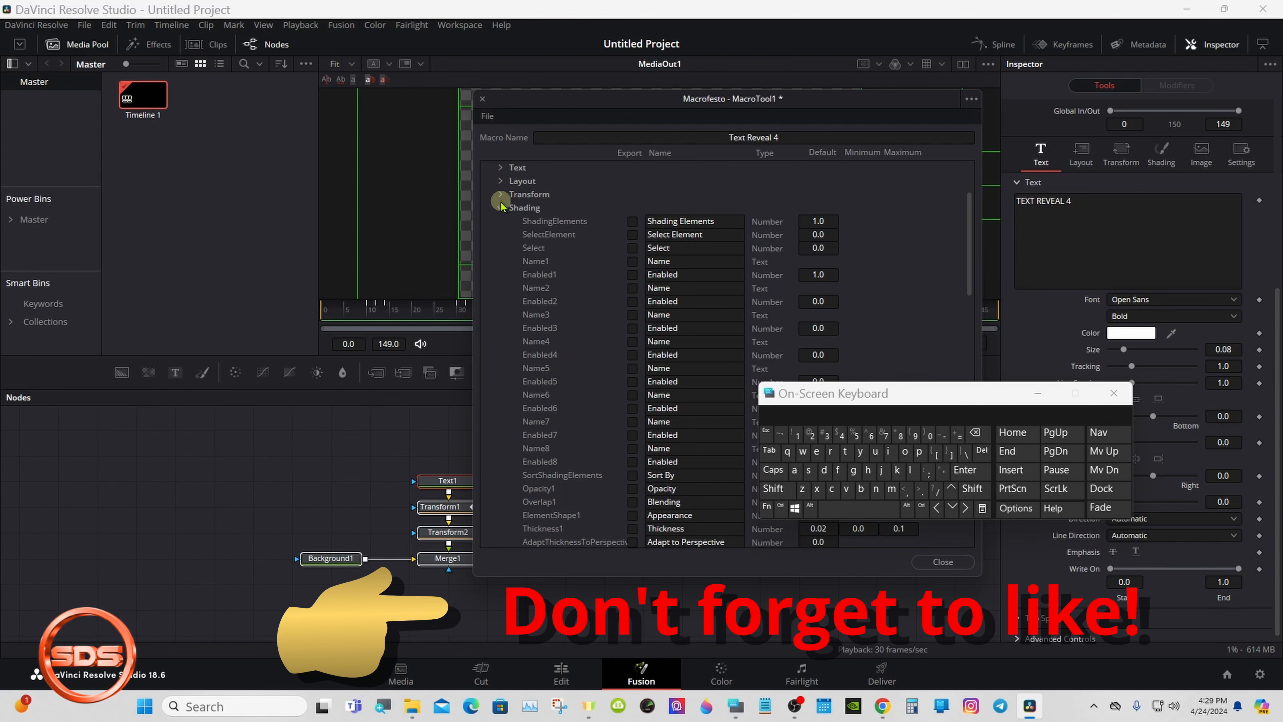
# Step: Mark Text1_2's Shading Elements, Select Element, Enabled1, Opacity1, Appearance and Thickness shading parameters for export
pyautogui.click(632, 221)
pyautogui.click(632, 234)
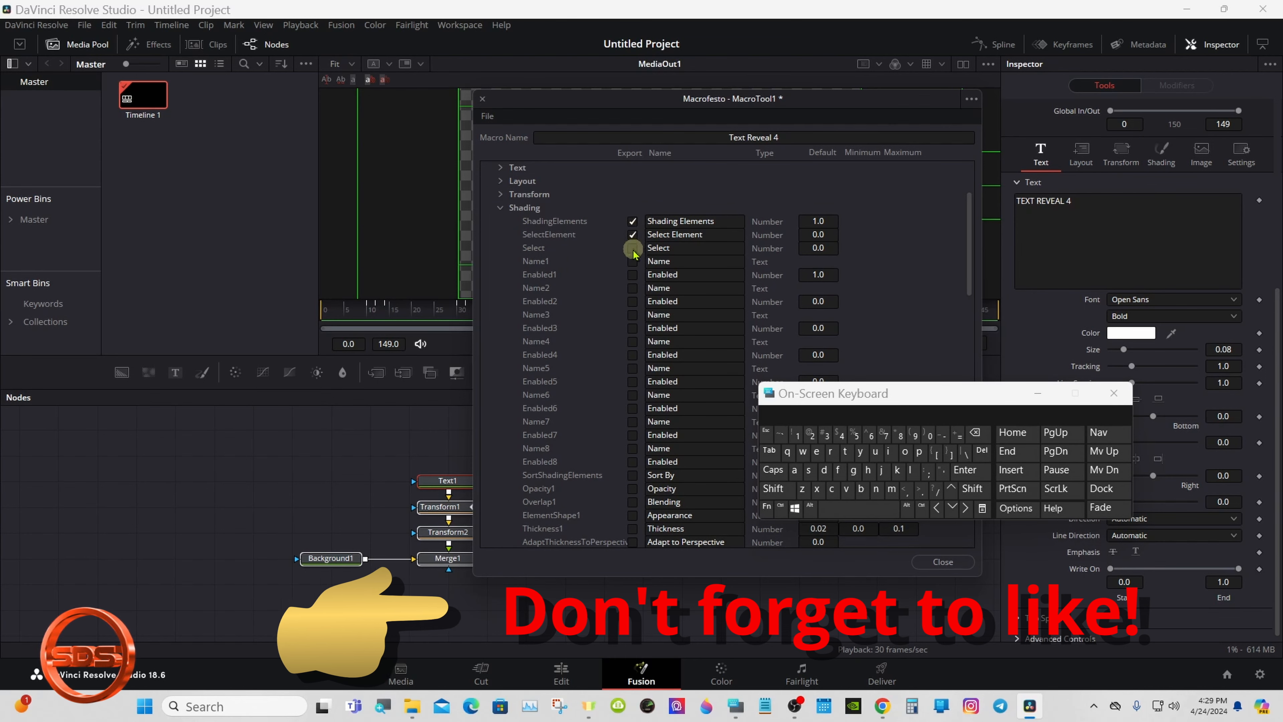
pyautogui.click(632, 275)
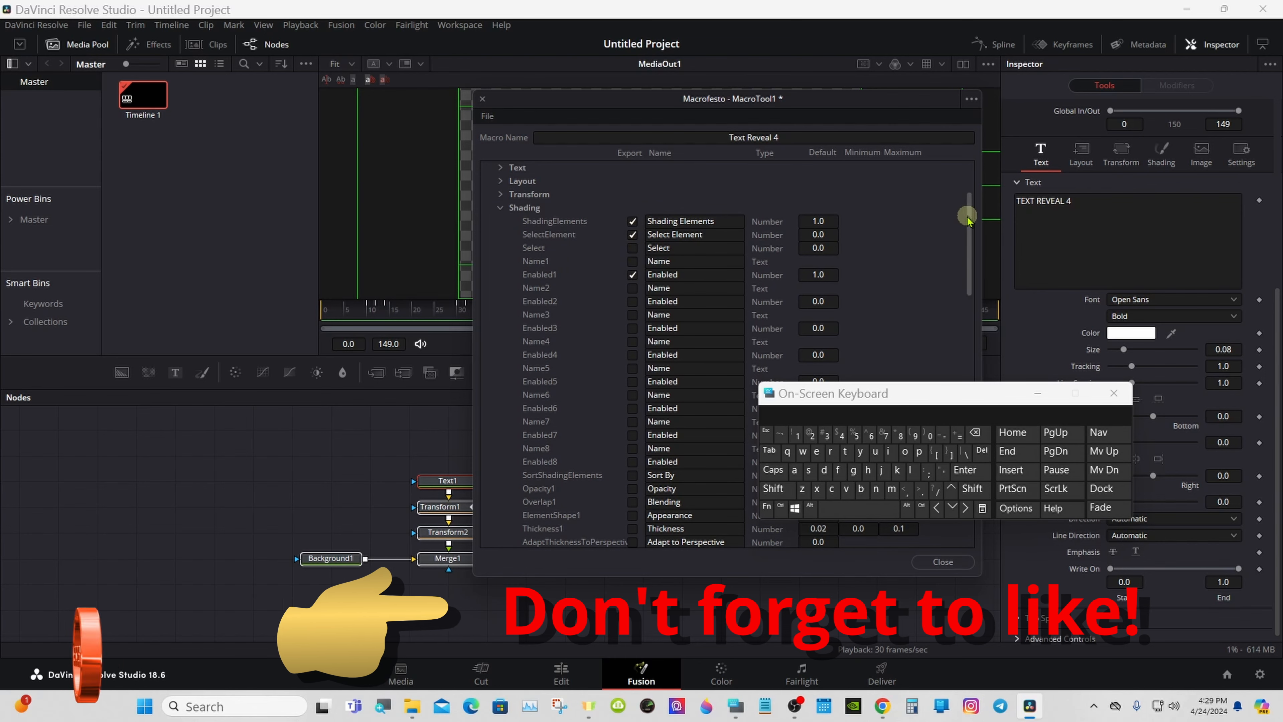
pyautogui.moveTo(968, 217); pyautogui.dragTo(968, 288)
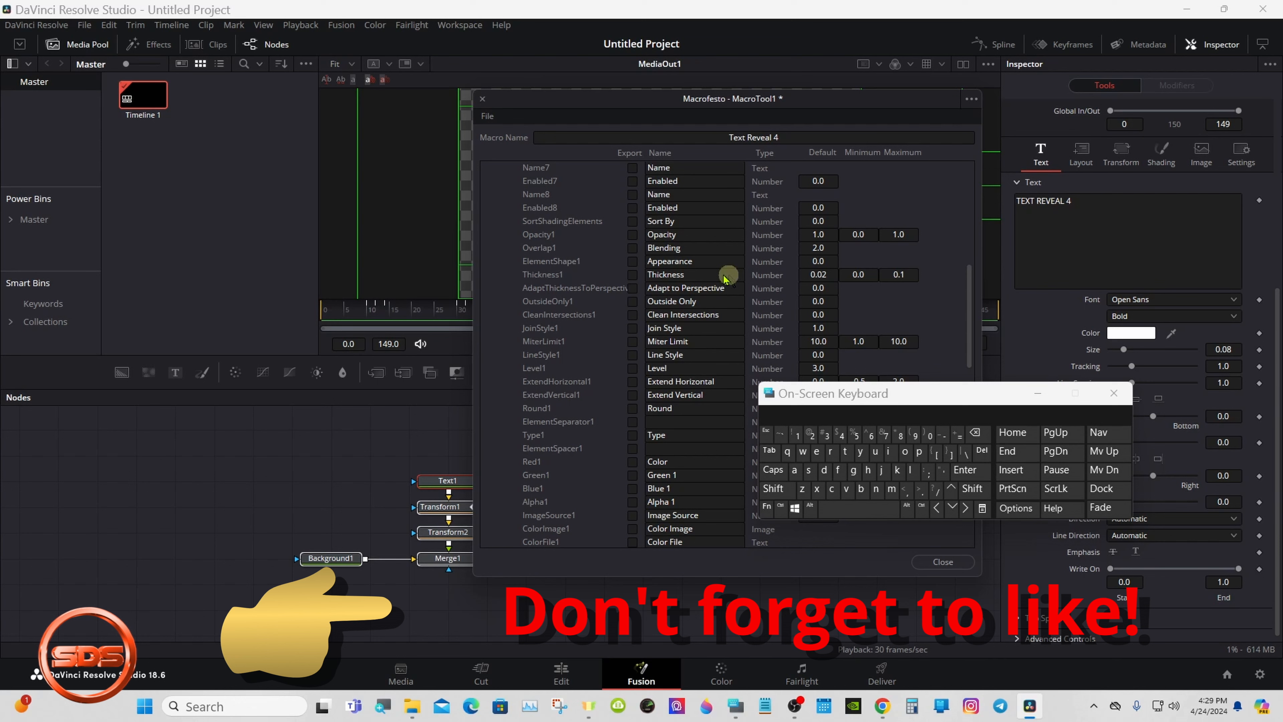
pyautogui.click(632, 235)
pyautogui.click(632, 261)
pyautogui.click(633, 274)
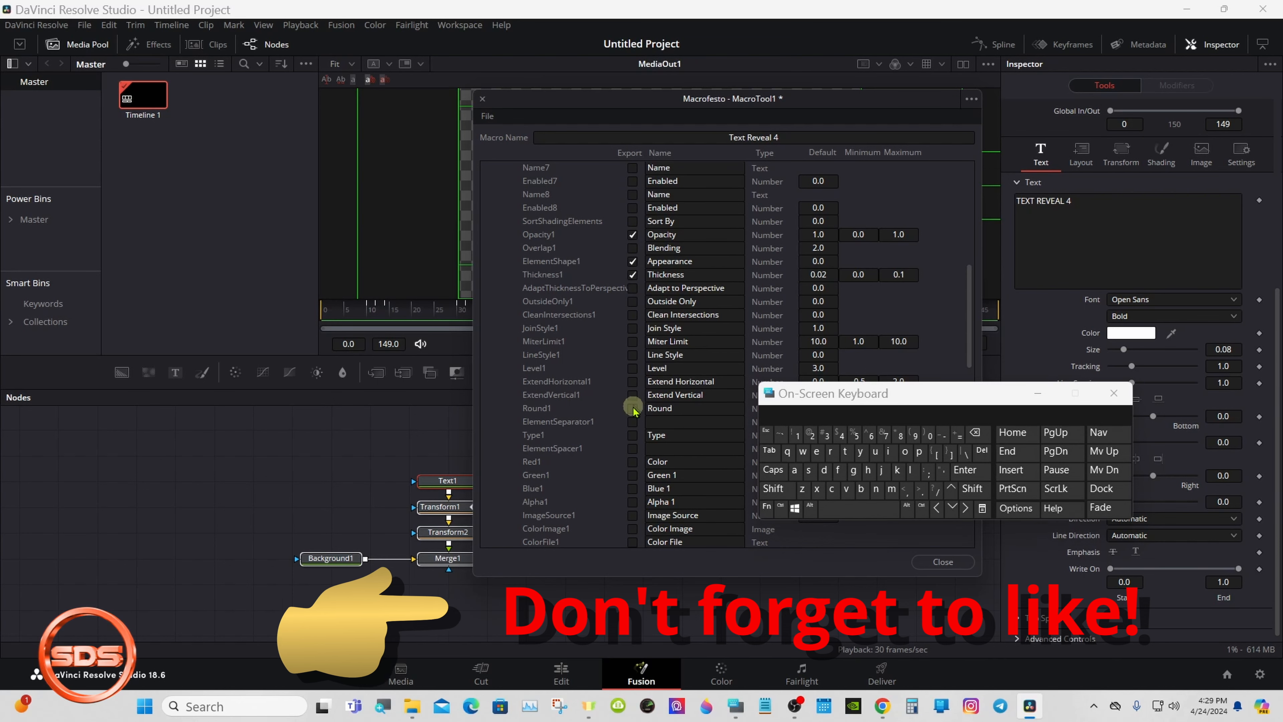
# Step: Mark Text1_2's Type1, ElementSpacer1, Red1, Green1, Blue1 and Alpha1 shading parameters for export, and collapse the Shading group and node
pyautogui.click(632, 435)
pyautogui.click(632, 448)
pyautogui.click(632, 461)
pyautogui.click(632, 476)
pyautogui.click(632, 489)
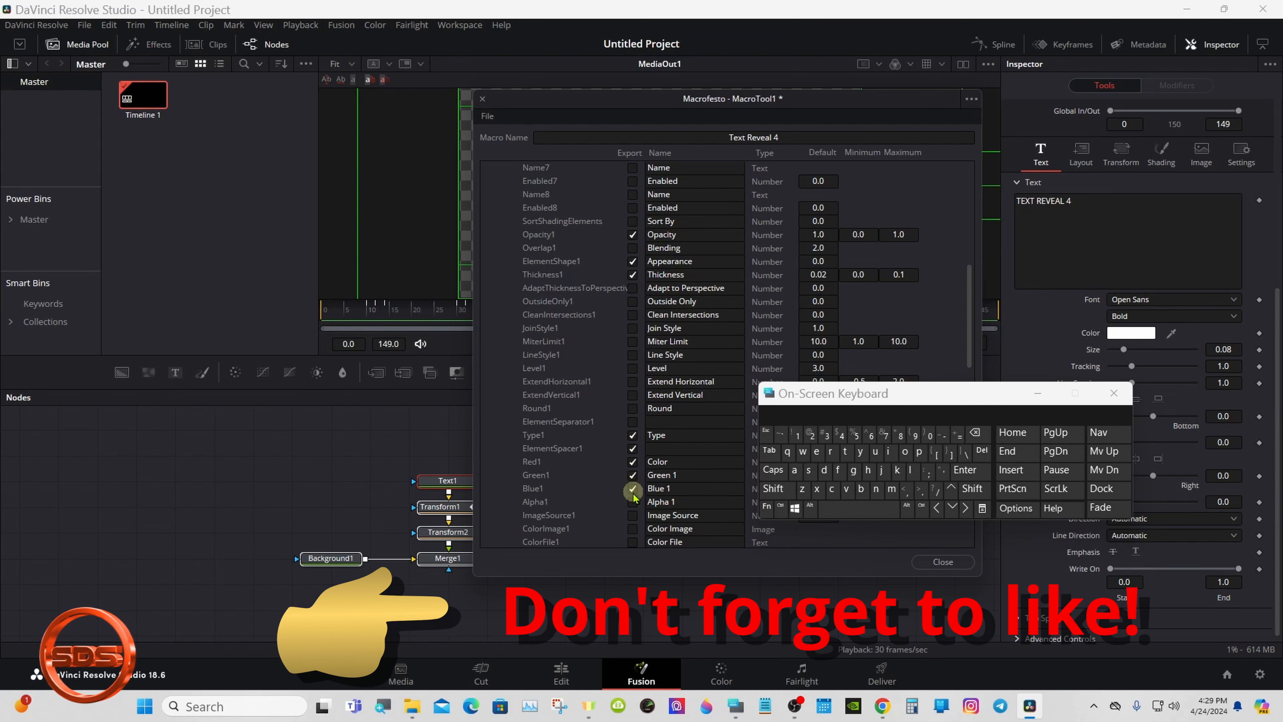
pyautogui.click(632, 502)
pyautogui.moveTo(966, 287); pyautogui.dragTo(964, 219)
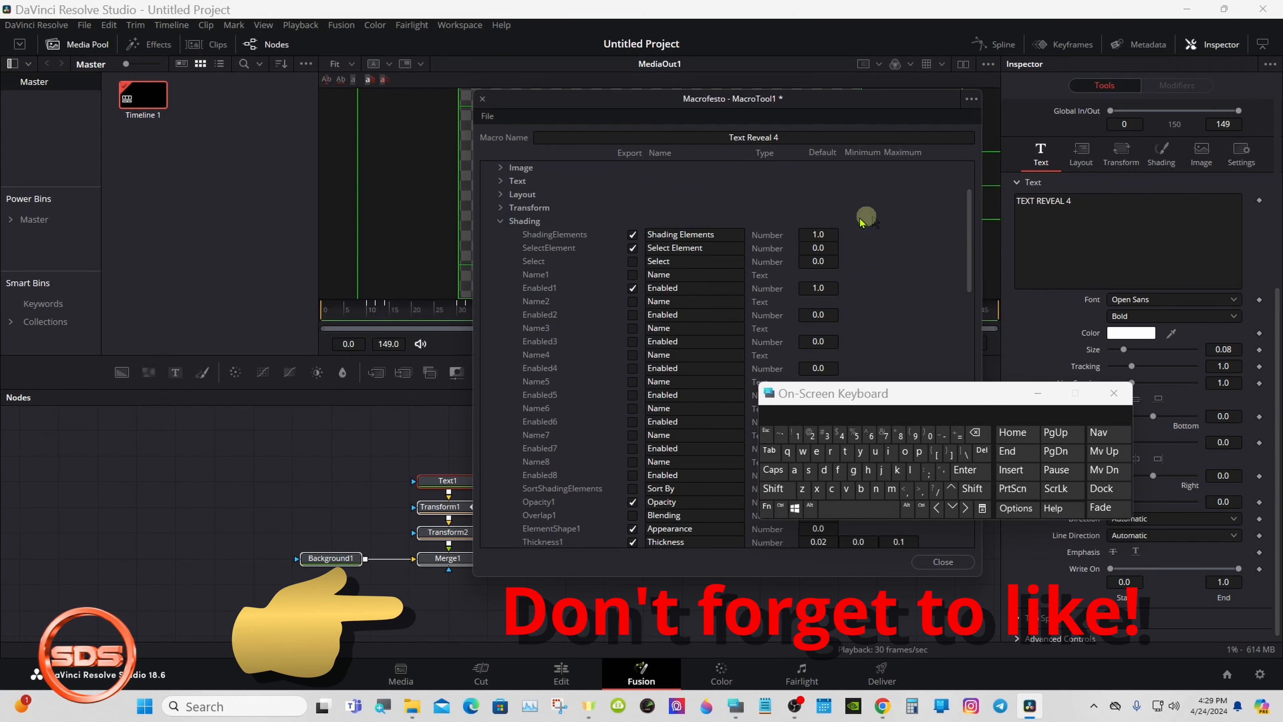
pyautogui.click(500, 220)
pyautogui.click(488, 169)
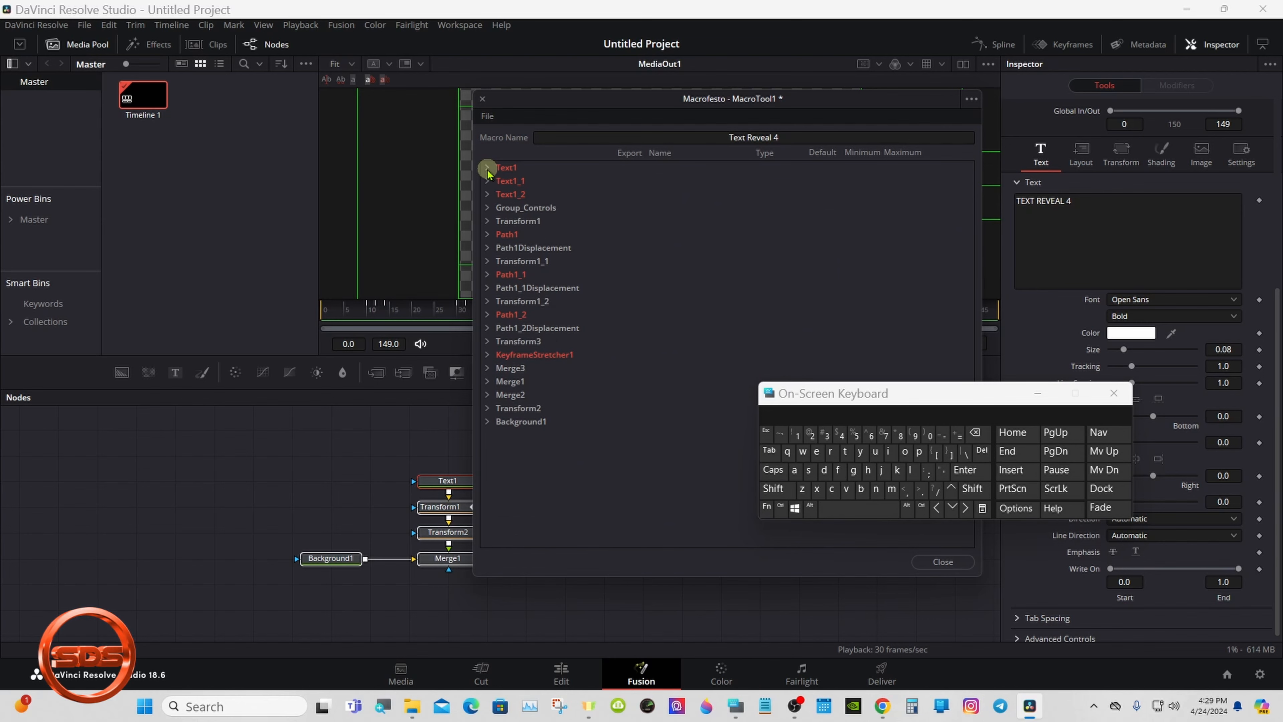
# Step: Mark the Group_Controls node's Center for export and rename it "Group Controls"
pyautogui.click(488, 207)
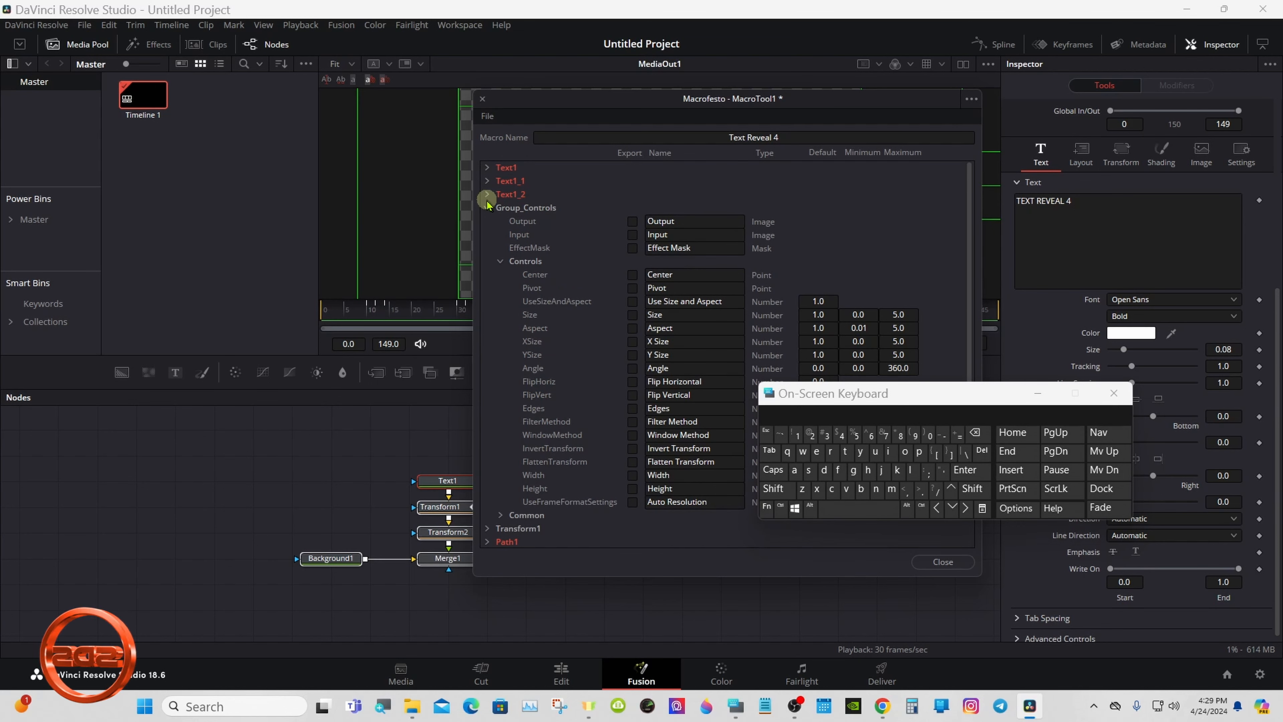
pyautogui.click(634, 275)
pyautogui.click(698, 273)
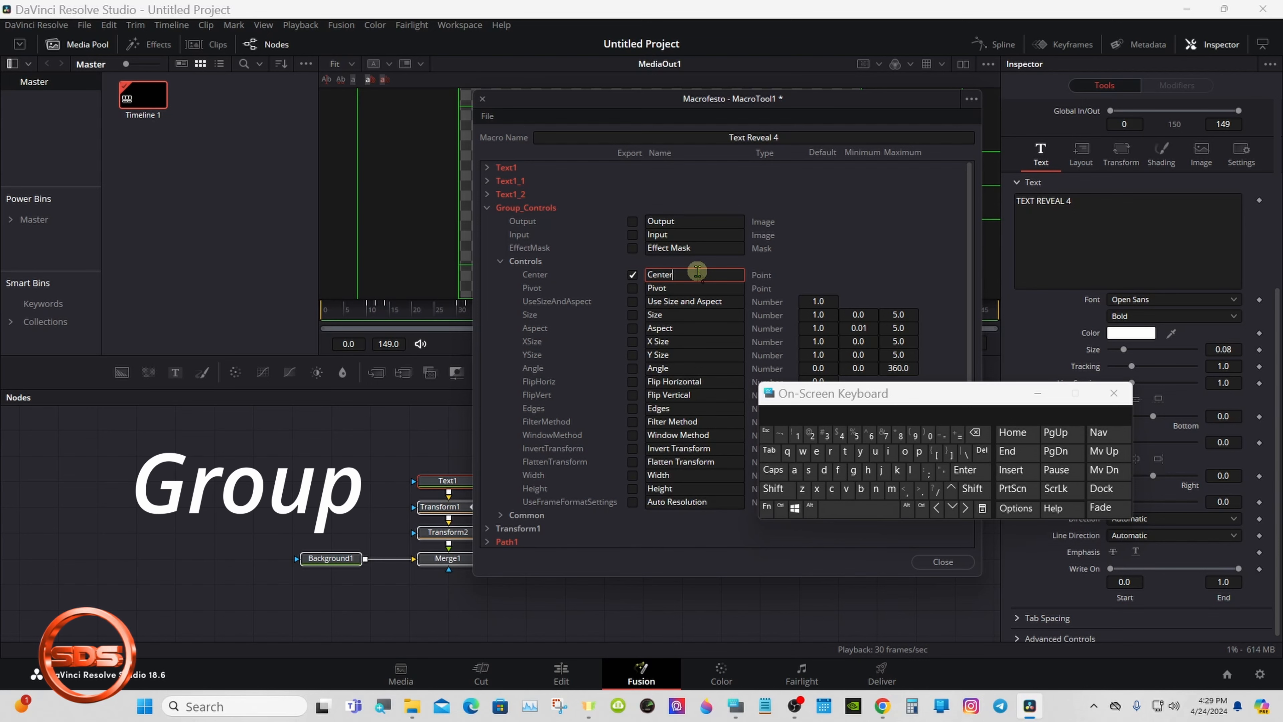
pyautogui.click(975, 432)
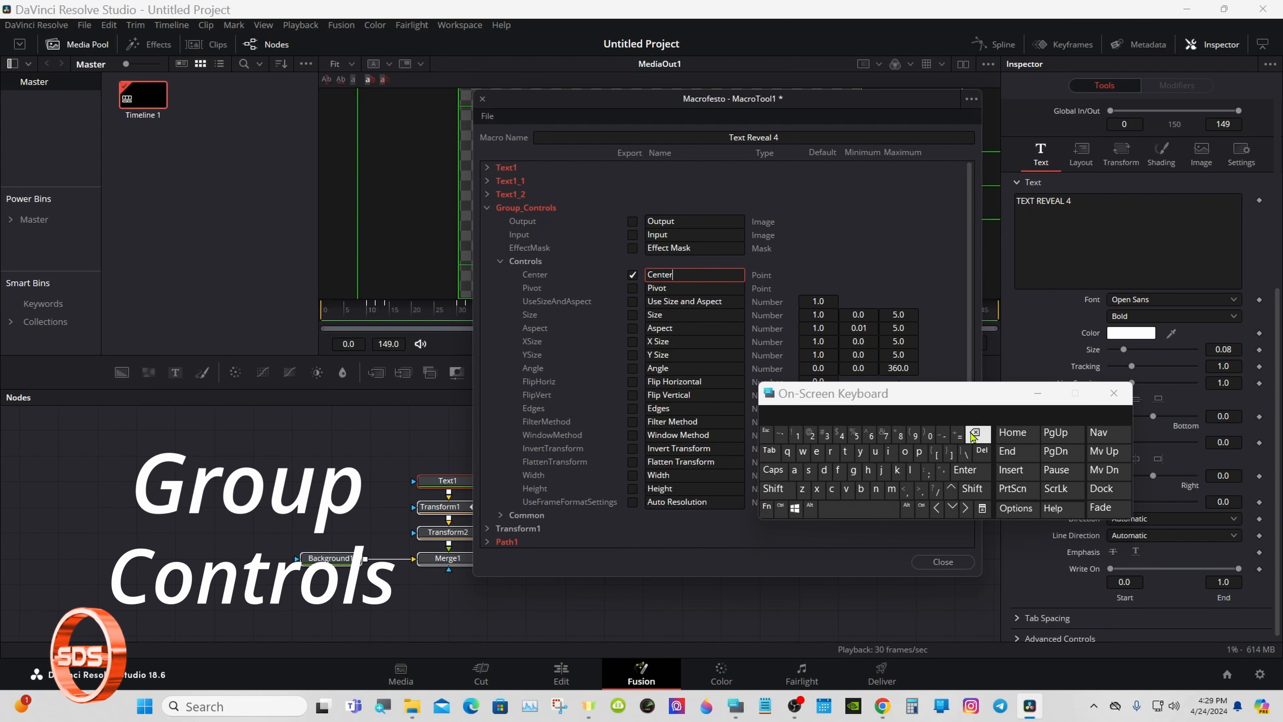
pyautogui.click(773, 489)
pyautogui.click(854, 472)
pyautogui.click(832, 452)
pyautogui.click(827, 416)
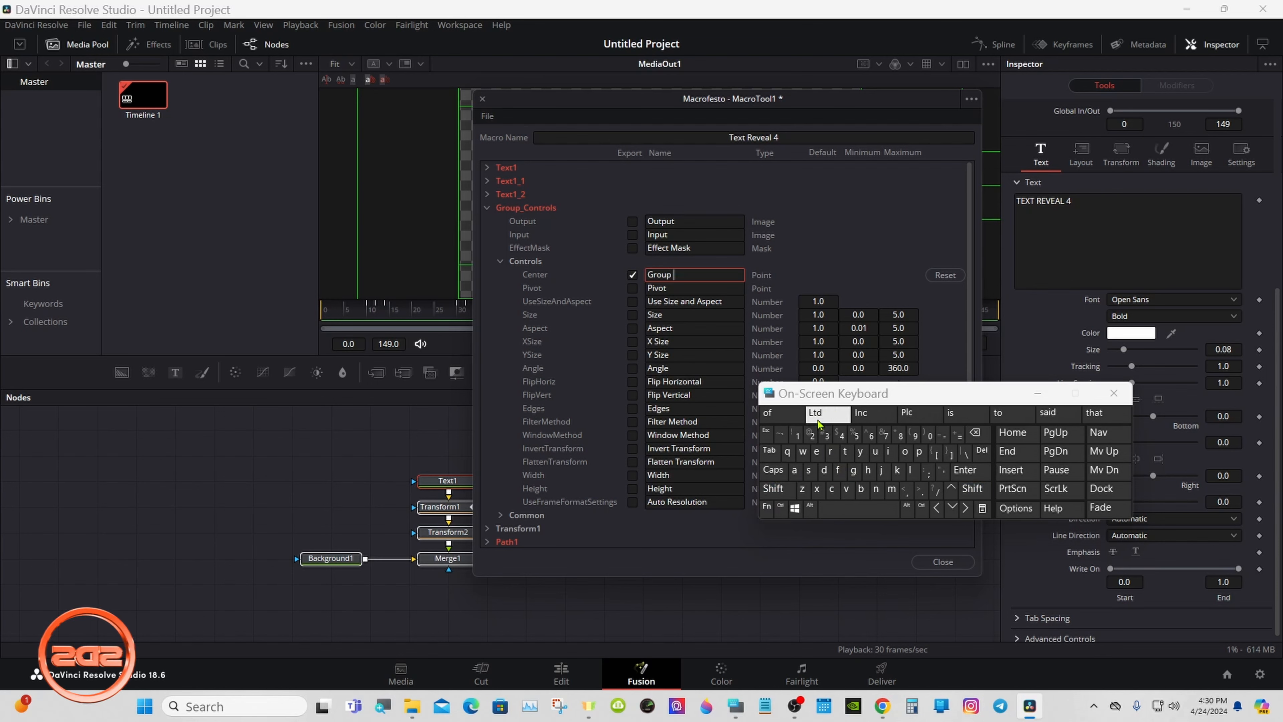
pyautogui.click(781, 488)
pyautogui.click(832, 488)
pyautogui.click(906, 451)
pyautogui.click(876, 488)
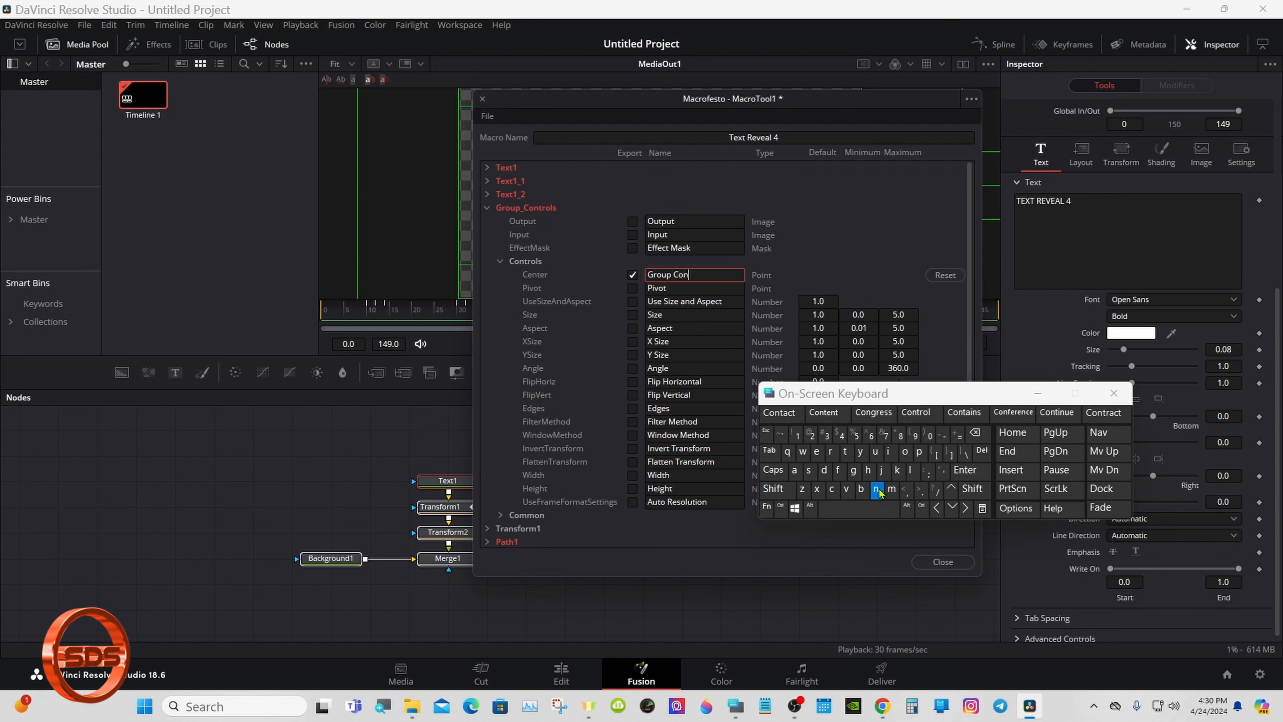
pyautogui.click(845, 451)
pyautogui.click(831, 451)
pyautogui.click(916, 414)
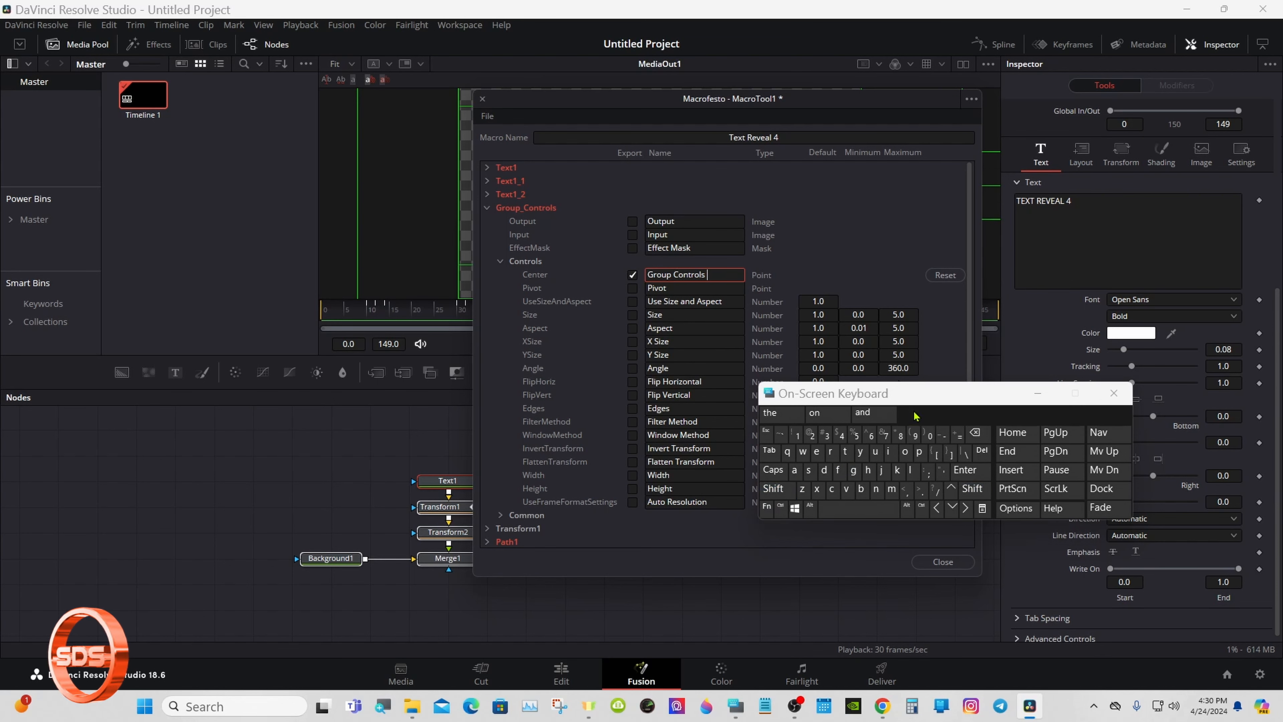
pyautogui.click(681, 197)
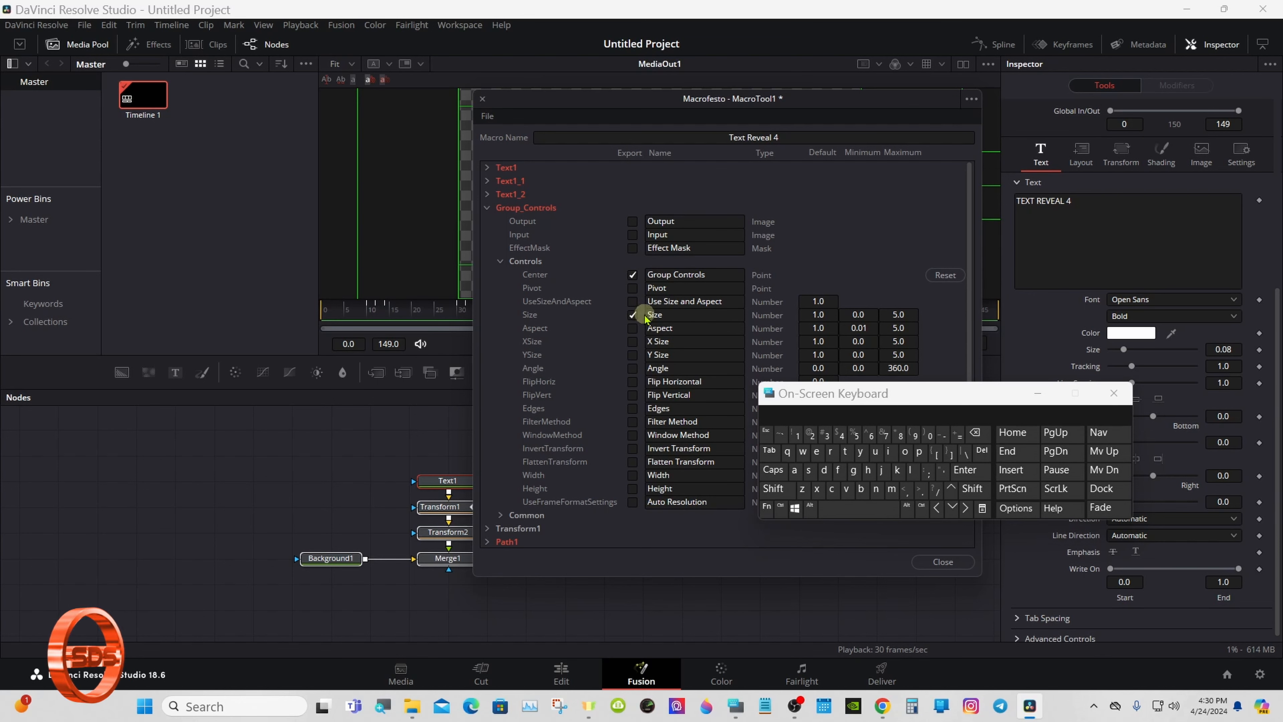
# Step: Mark the Group_Controls node's Size for export and rename it "Group Size"
pyautogui.click(646, 313)
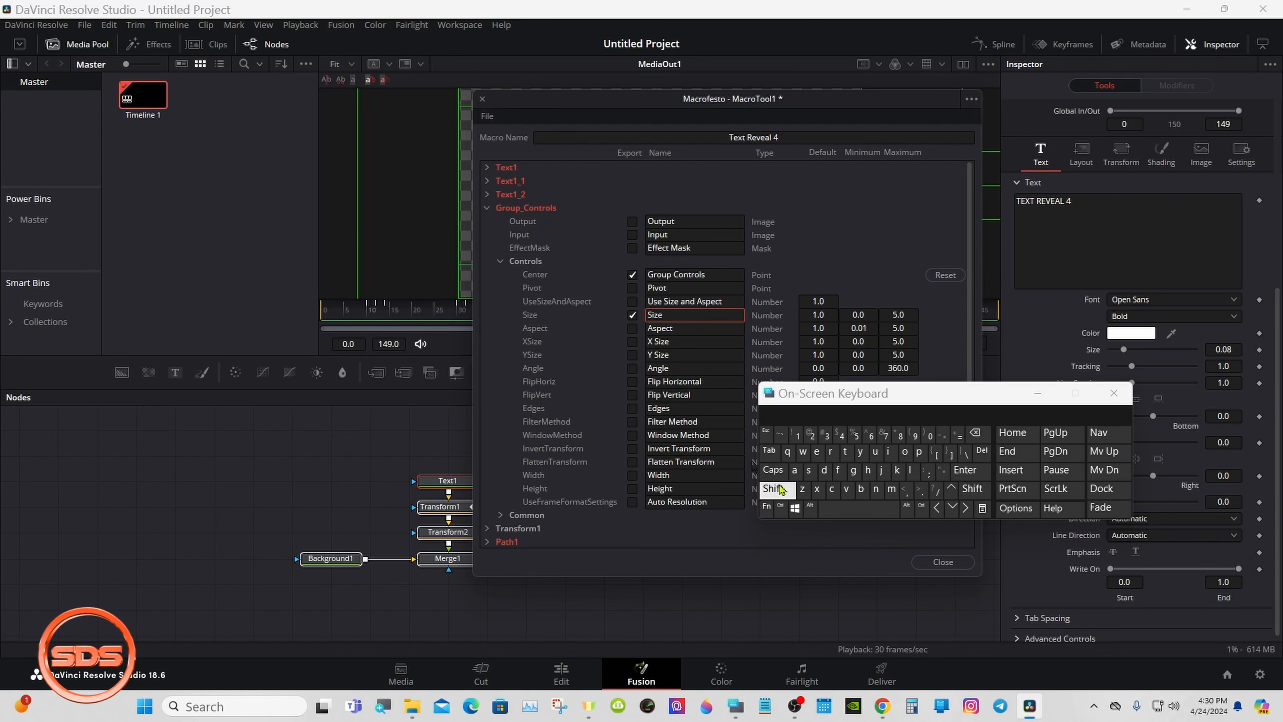
pyautogui.click(791, 489)
pyautogui.click(854, 470)
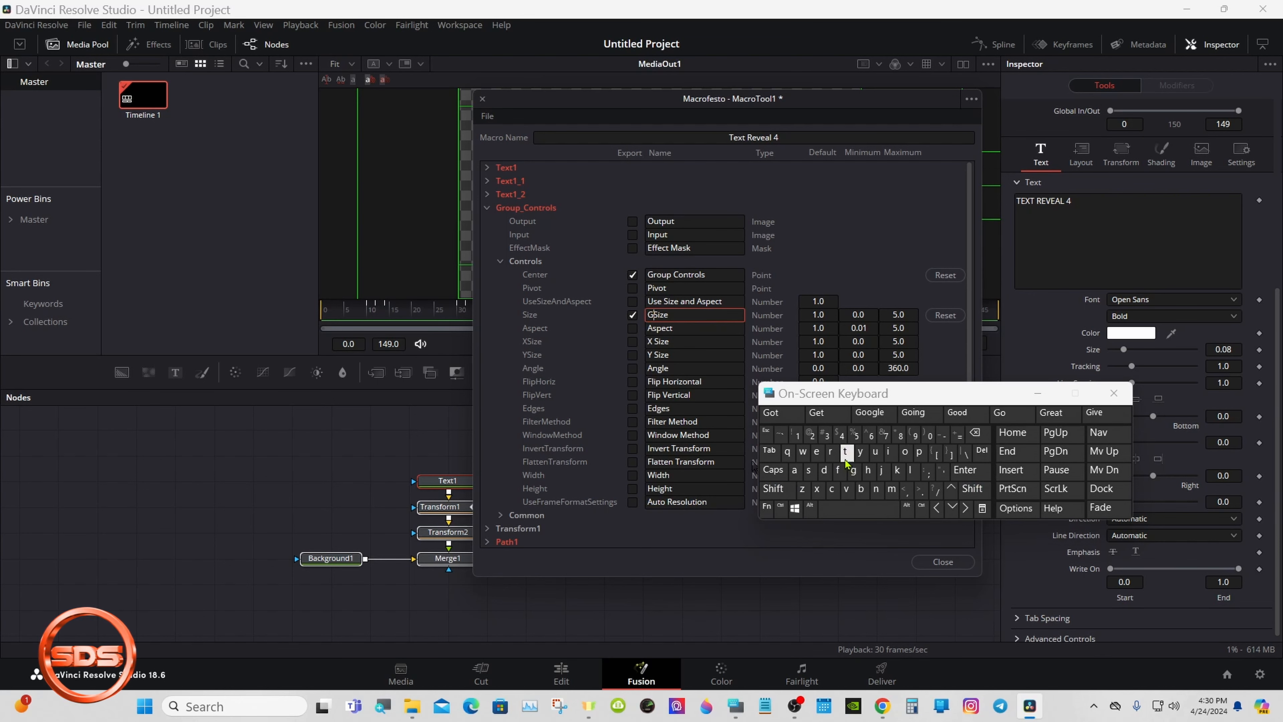
pyautogui.click(833, 452)
pyautogui.click(828, 412)
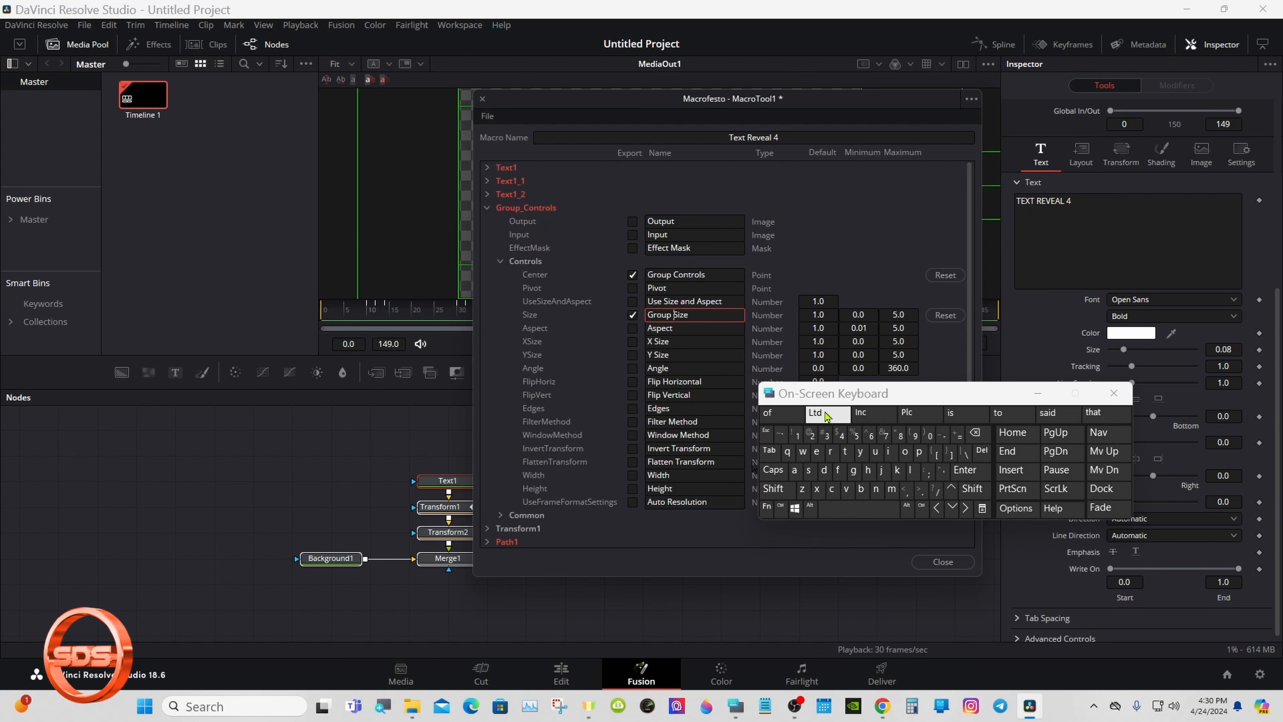
pyautogui.click(720, 198)
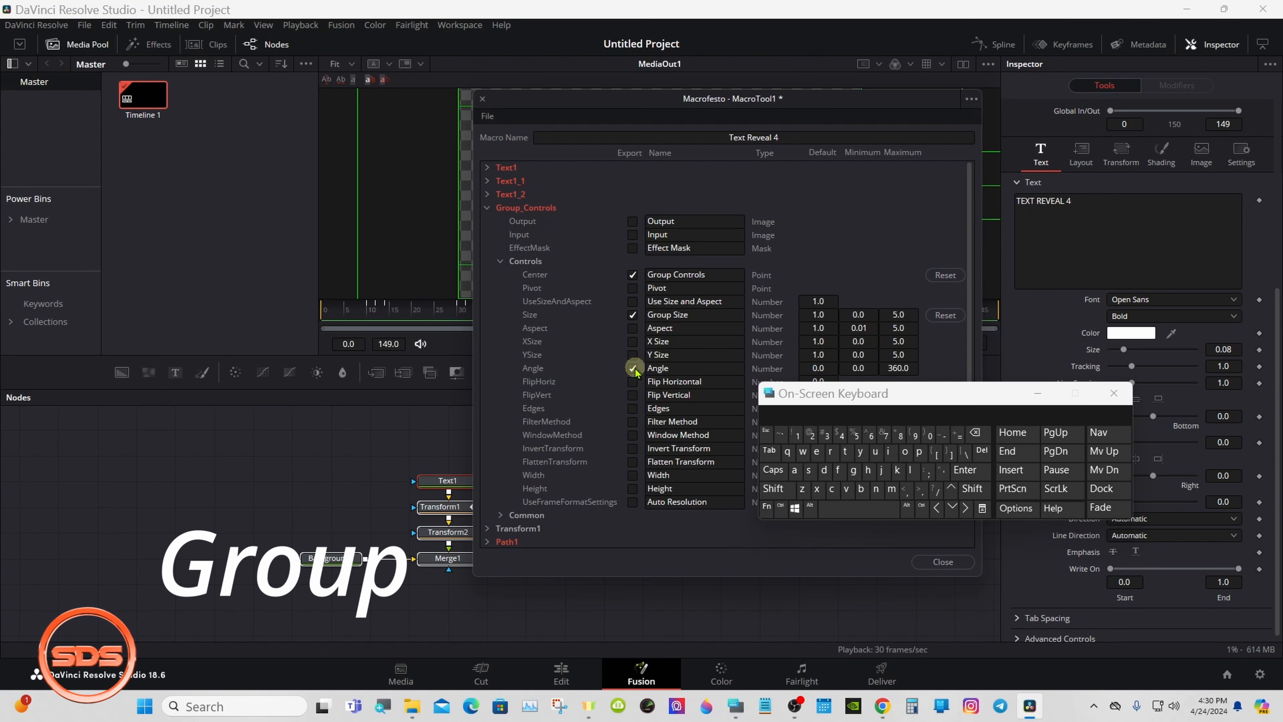
# Step: Rename the Group_Controls node's exported Angle as "Group Angle" and collapse the node's parameter list
pyautogui.click(651, 368)
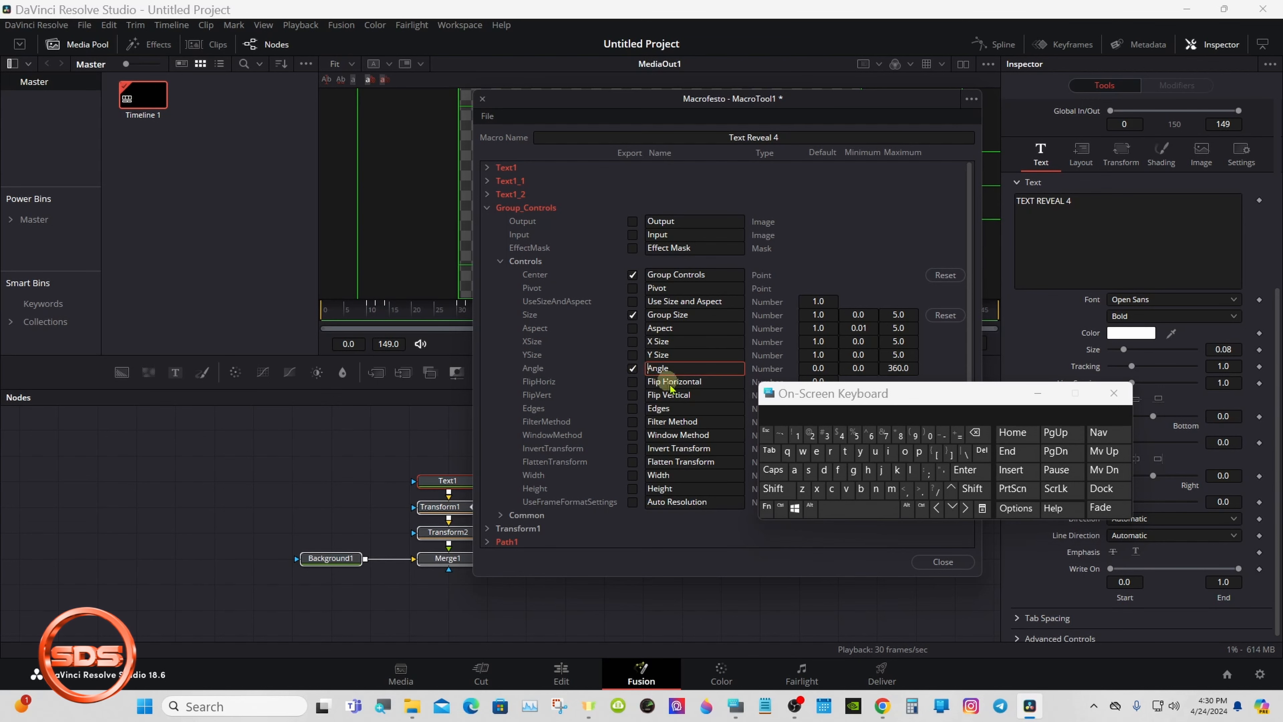
pyautogui.click(773, 488)
pyautogui.click(854, 470)
pyautogui.click(833, 453)
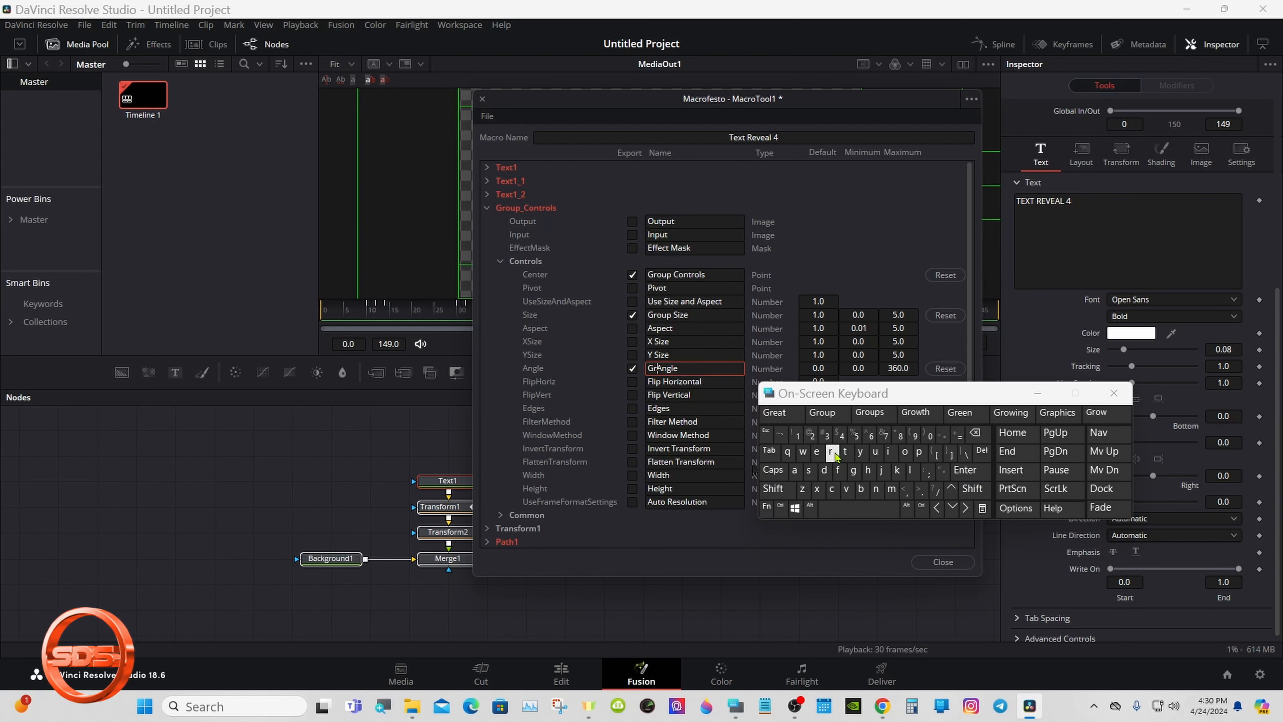
pyautogui.click(822, 412)
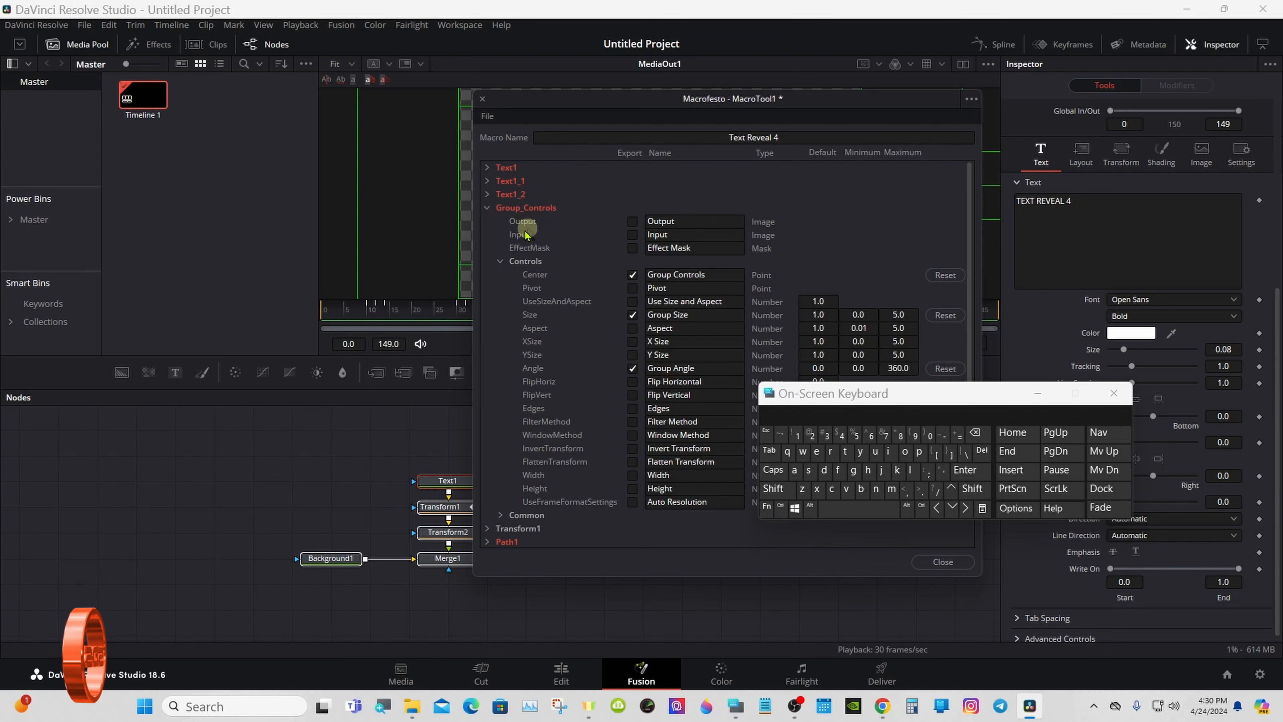
pyautogui.click(499, 262)
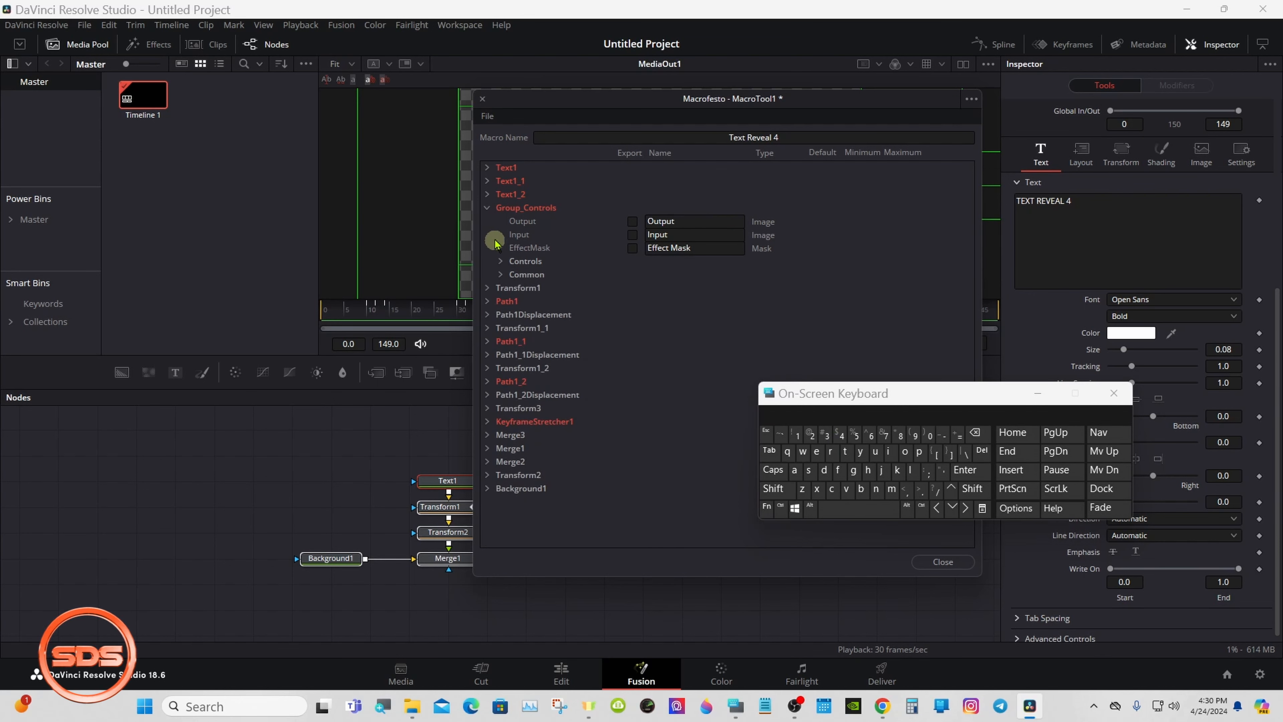
pyautogui.click(487, 208)
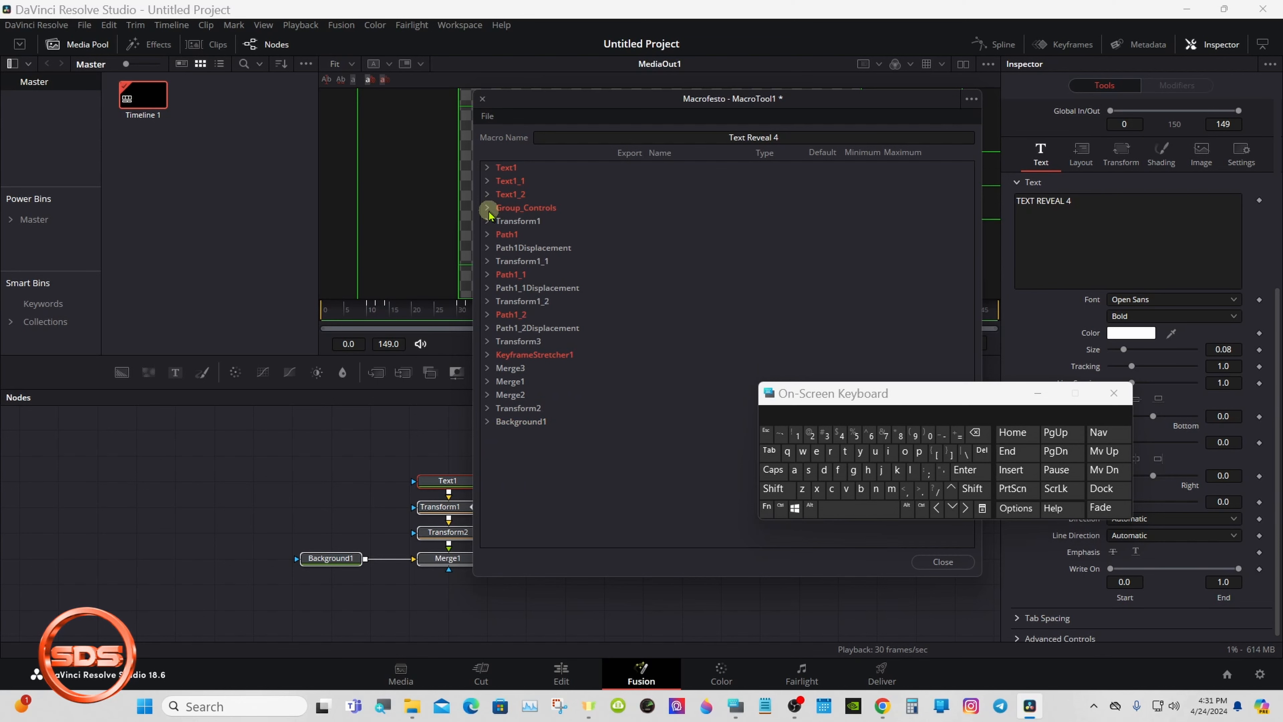
# Step: Save the macro as a group in the Sonny's Titles folder under Fusion Templates, Edit, Titles, and close the macro editor
pyautogui.click(488, 115)
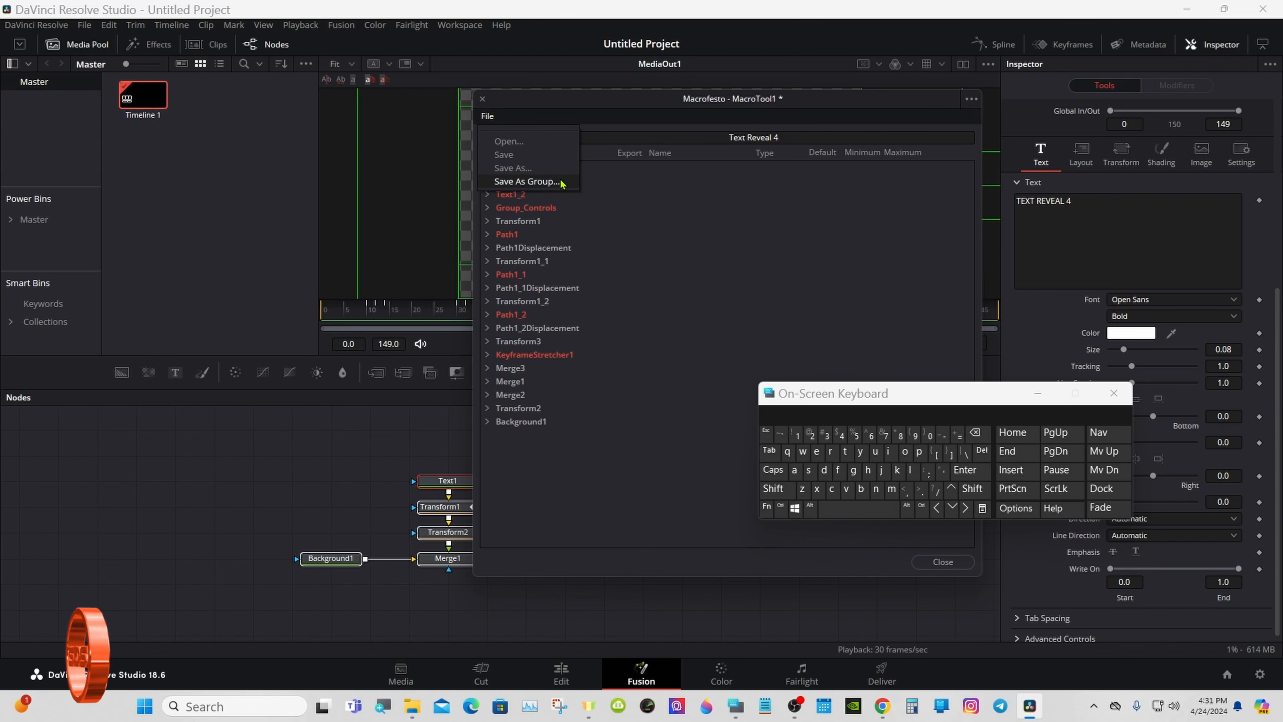
pyautogui.click(527, 181)
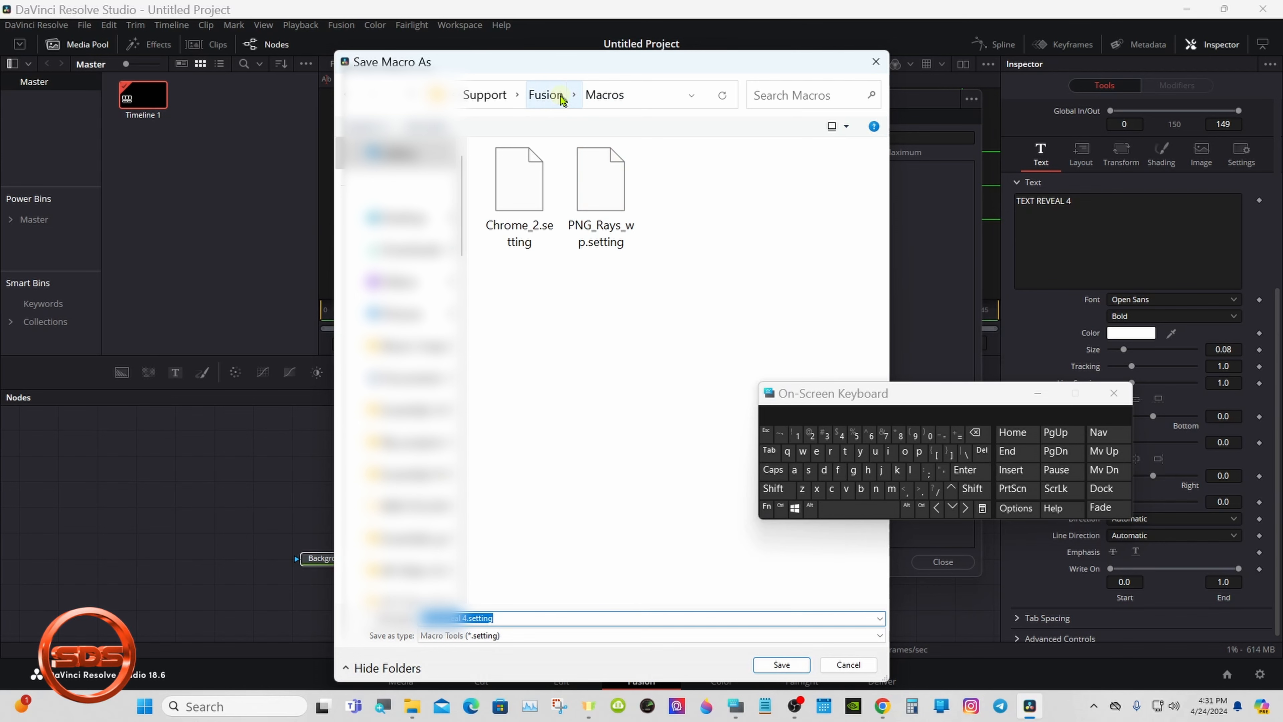
pyautogui.click(563, 100)
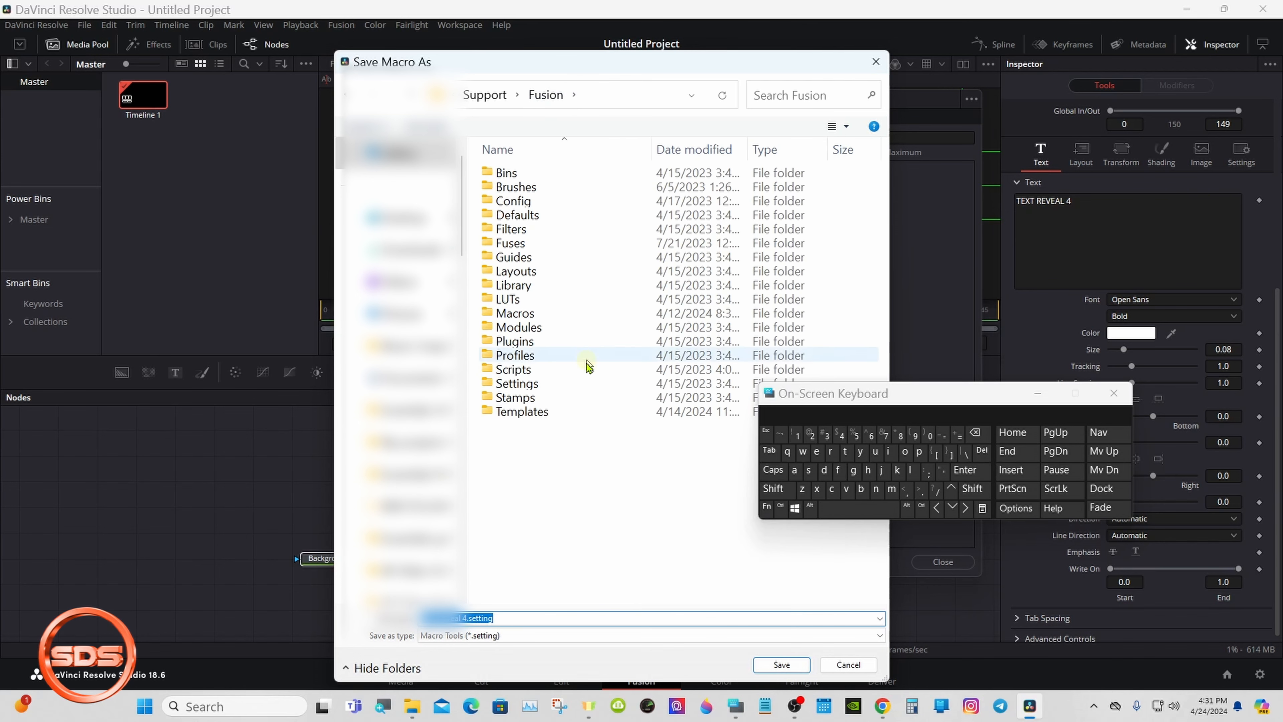
pyautogui.doubleClick(605, 411)
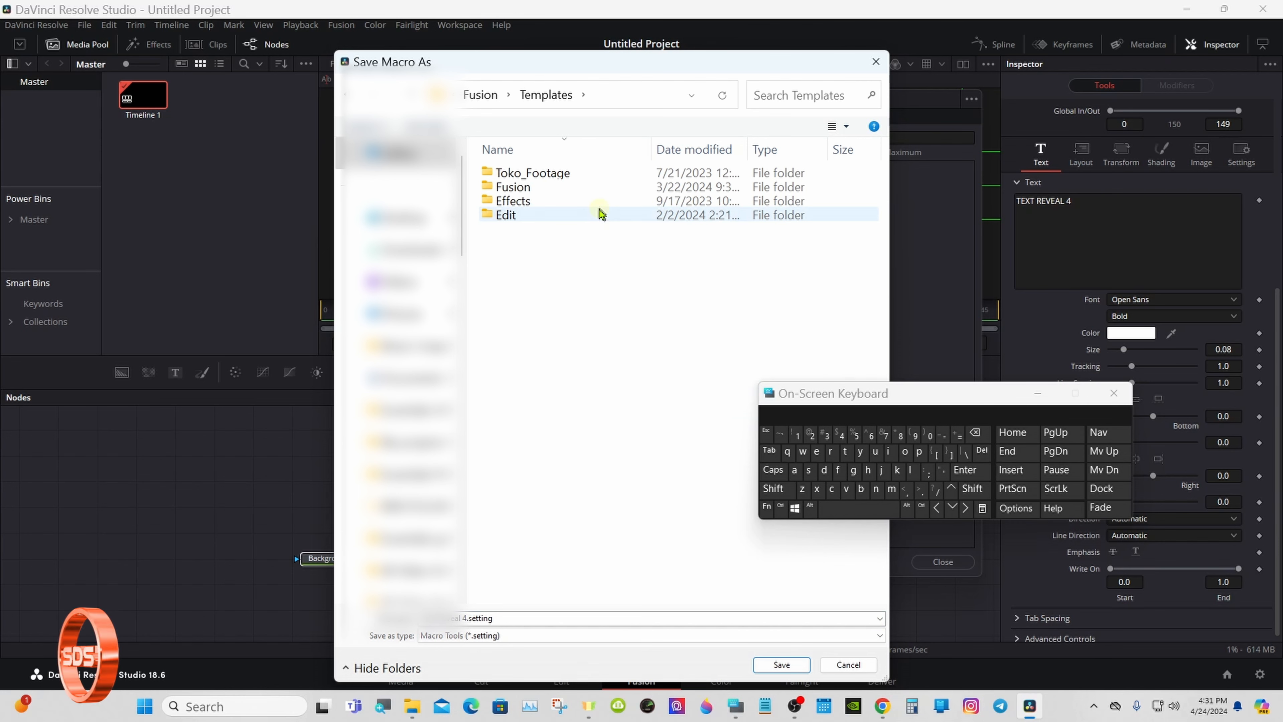
pyautogui.click(599, 217)
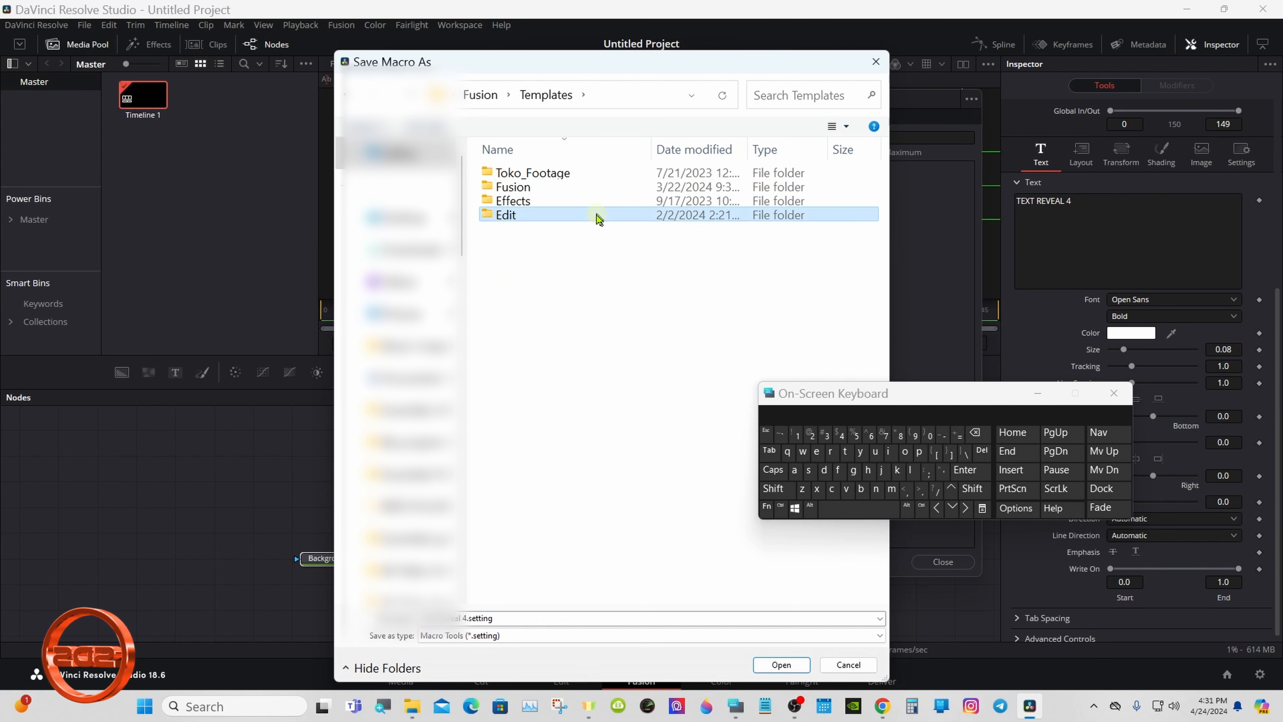
pyautogui.doubleClick(607, 216)
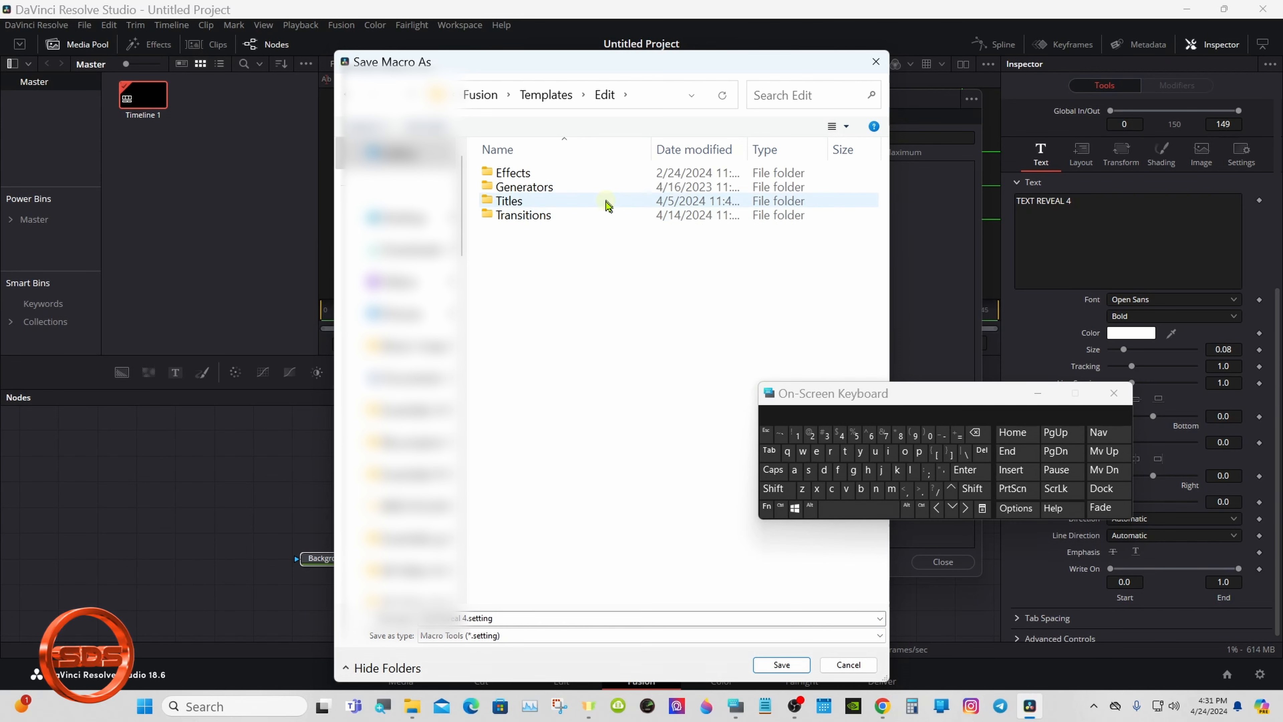
pyautogui.click(608, 205)
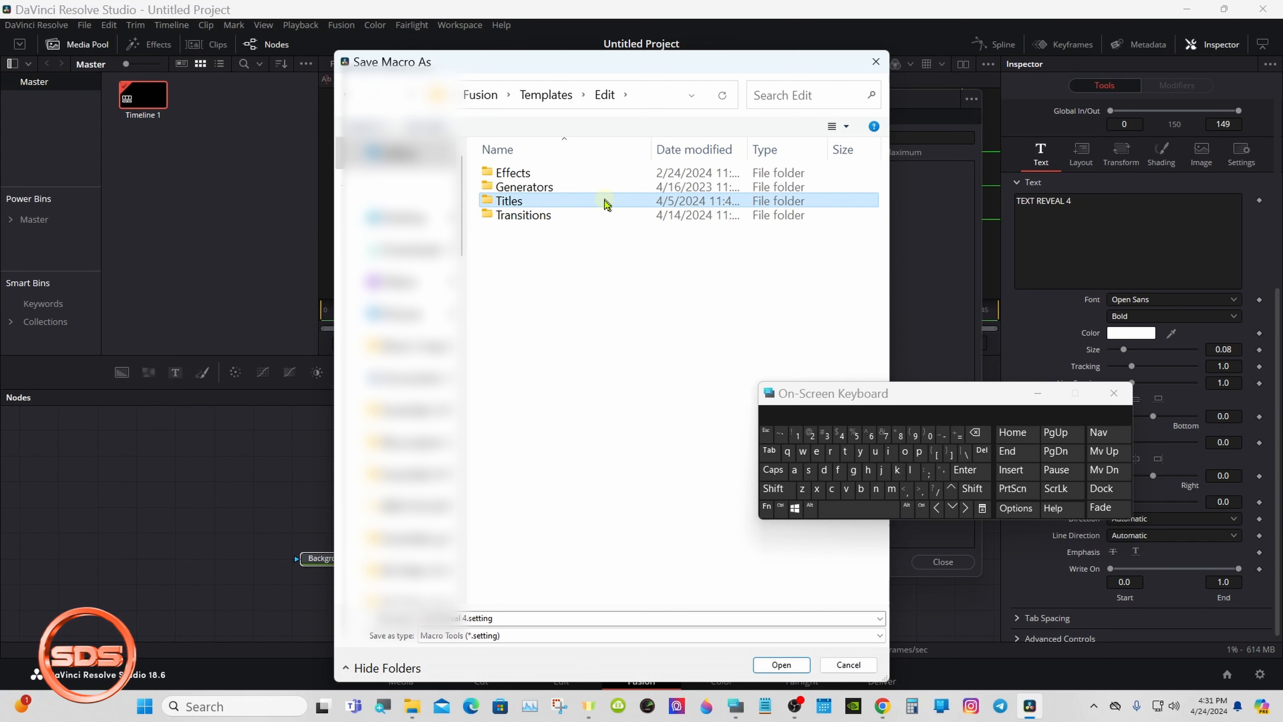
pyautogui.doubleClick(606, 202)
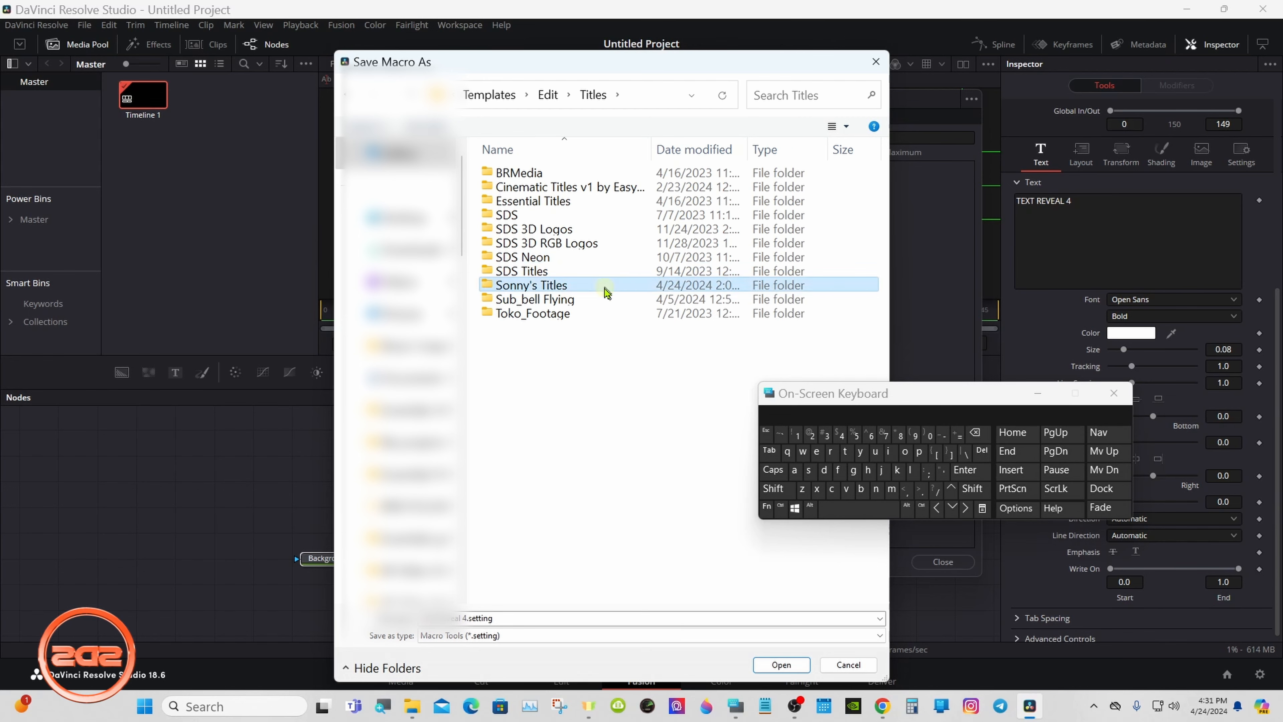
pyautogui.doubleClick(607, 286)
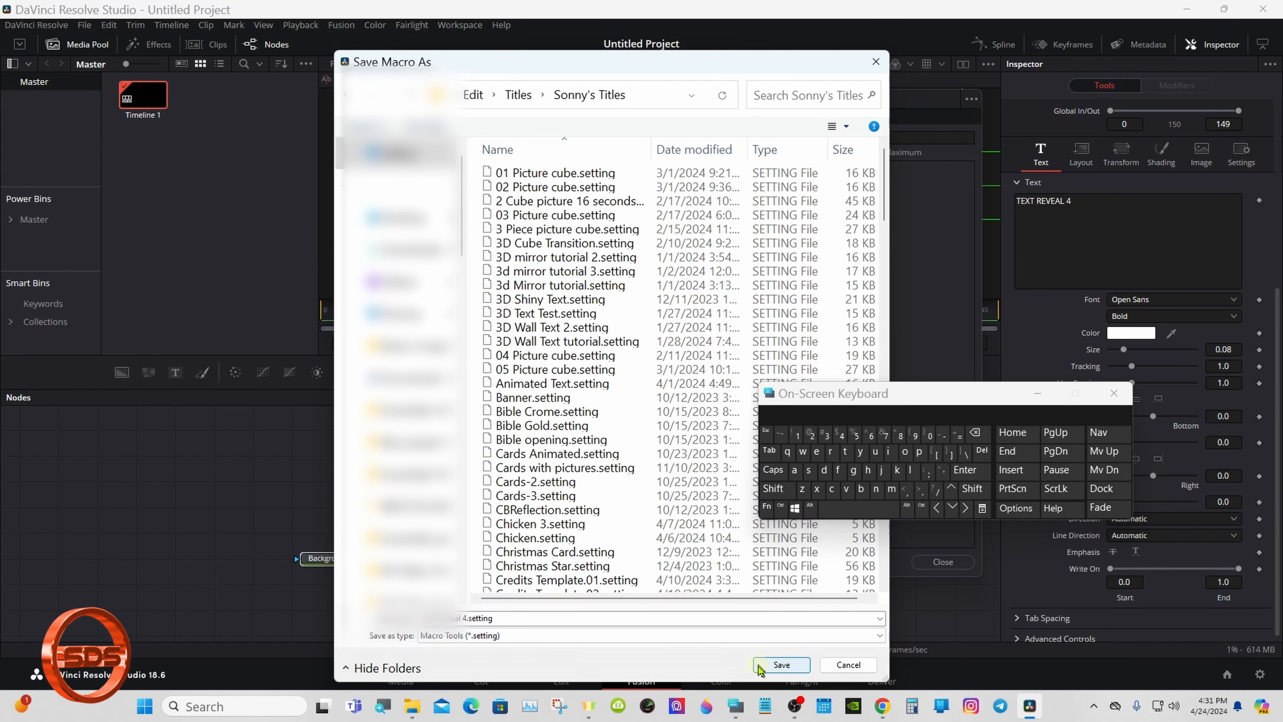
pyautogui.click(764, 667)
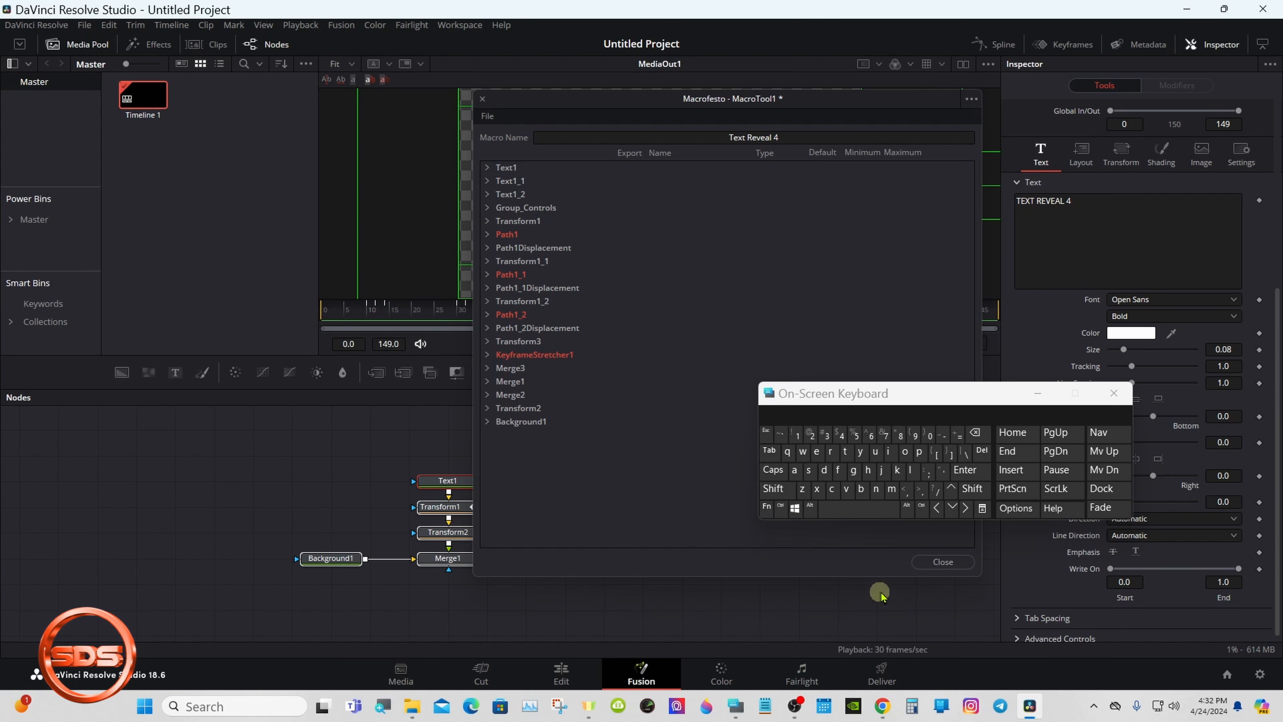
pyautogui.click(926, 562)
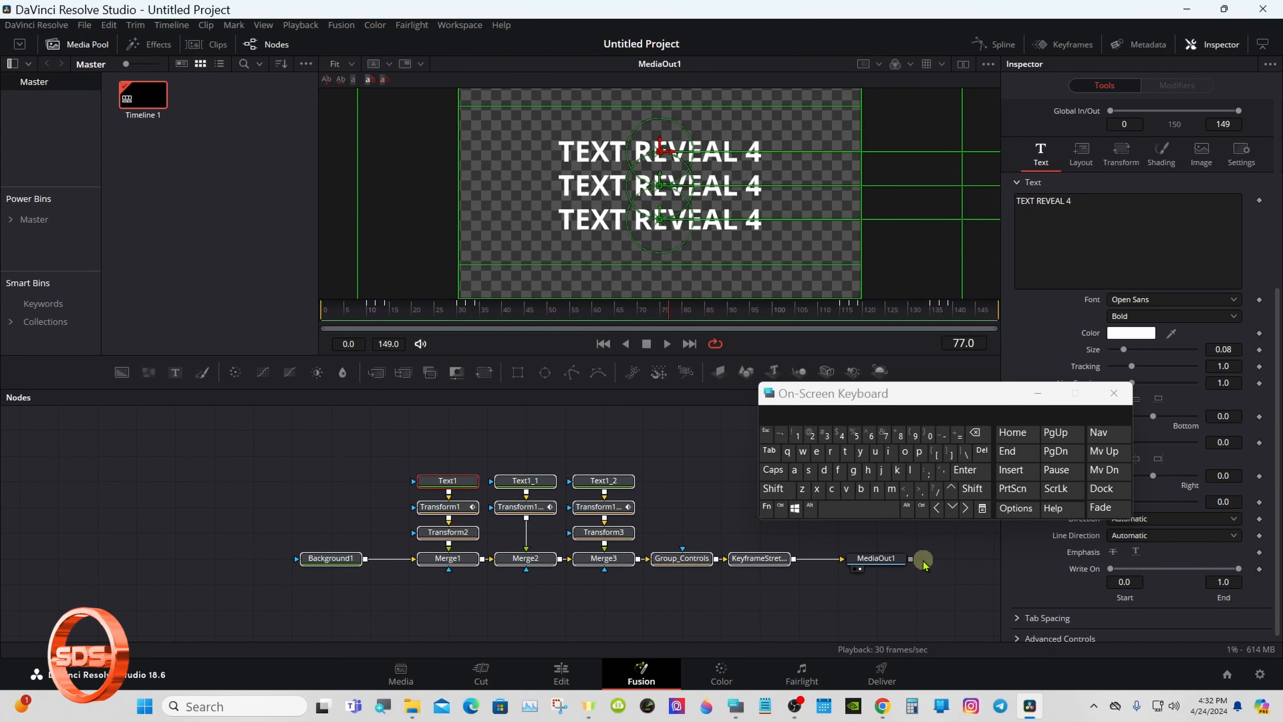
pyautogui.click(687, 466)
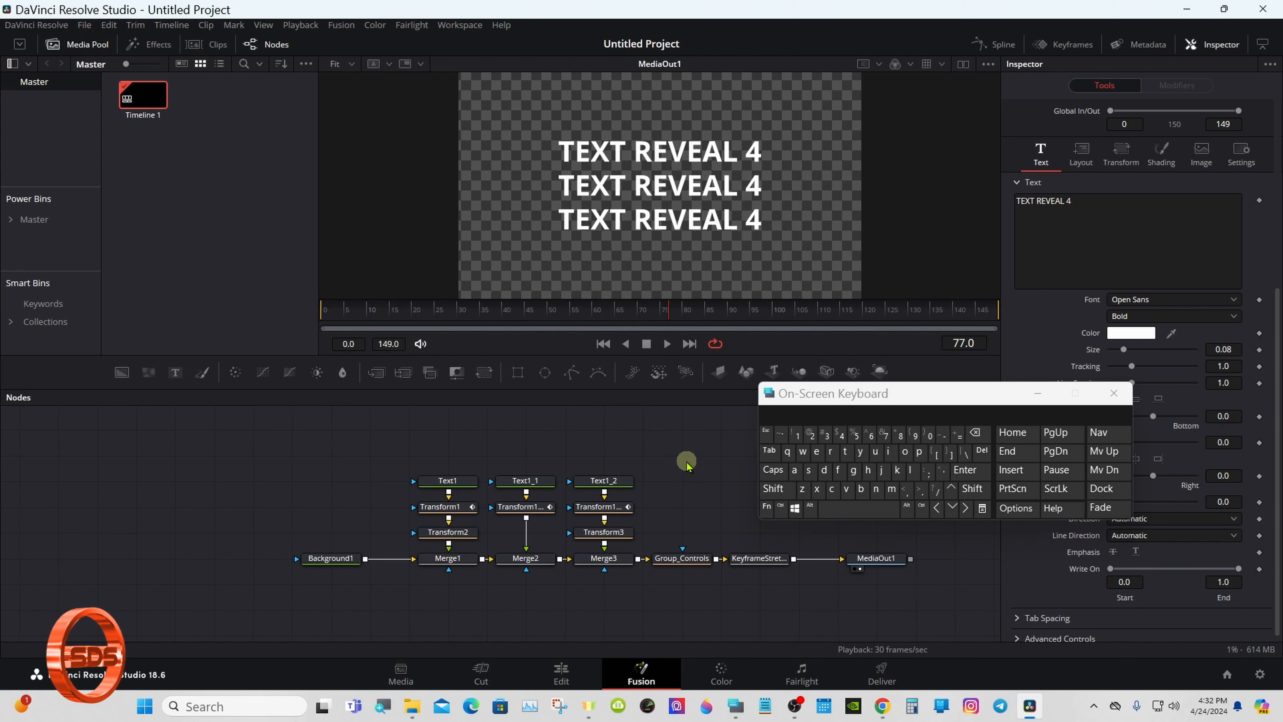
# Step: On the Edit page, add a Solid Color generator after the Fusion clip on Video 1 and color it blue (#0000ff)
pyautogui.click(560, 671)
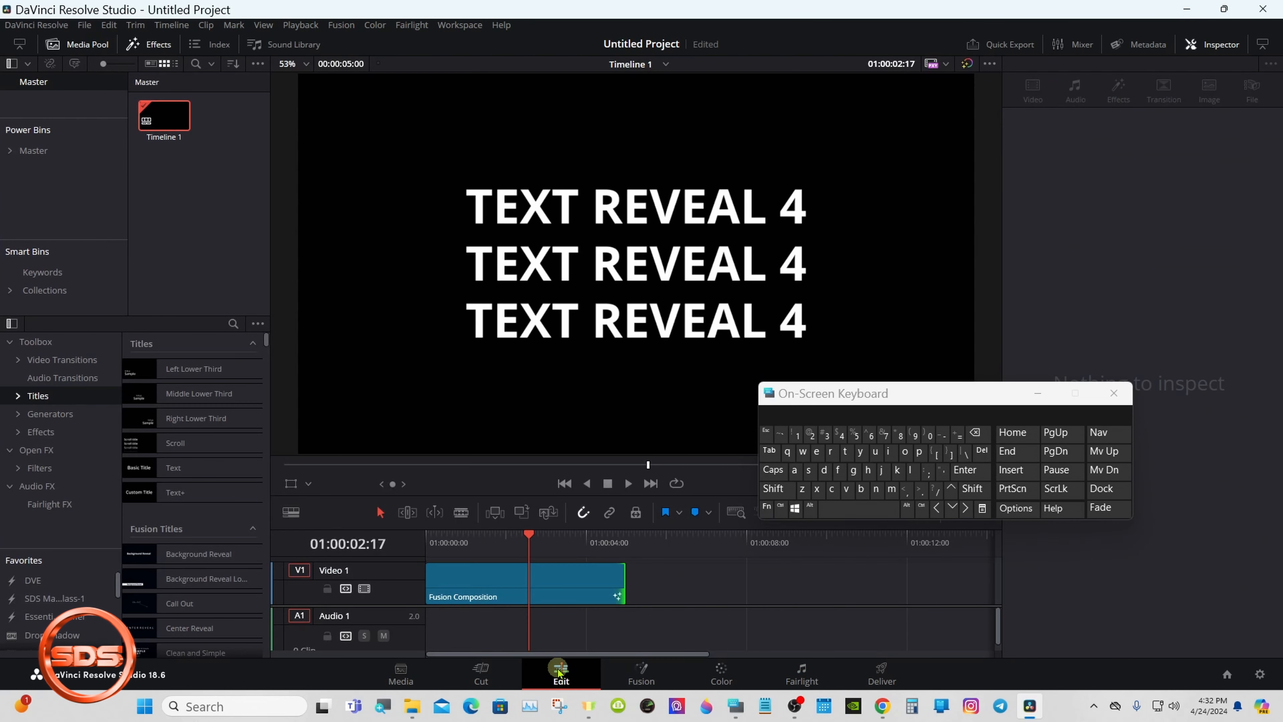
pyautogui.moveTo(810, 403); pyautogui.dragTo(858, 513)
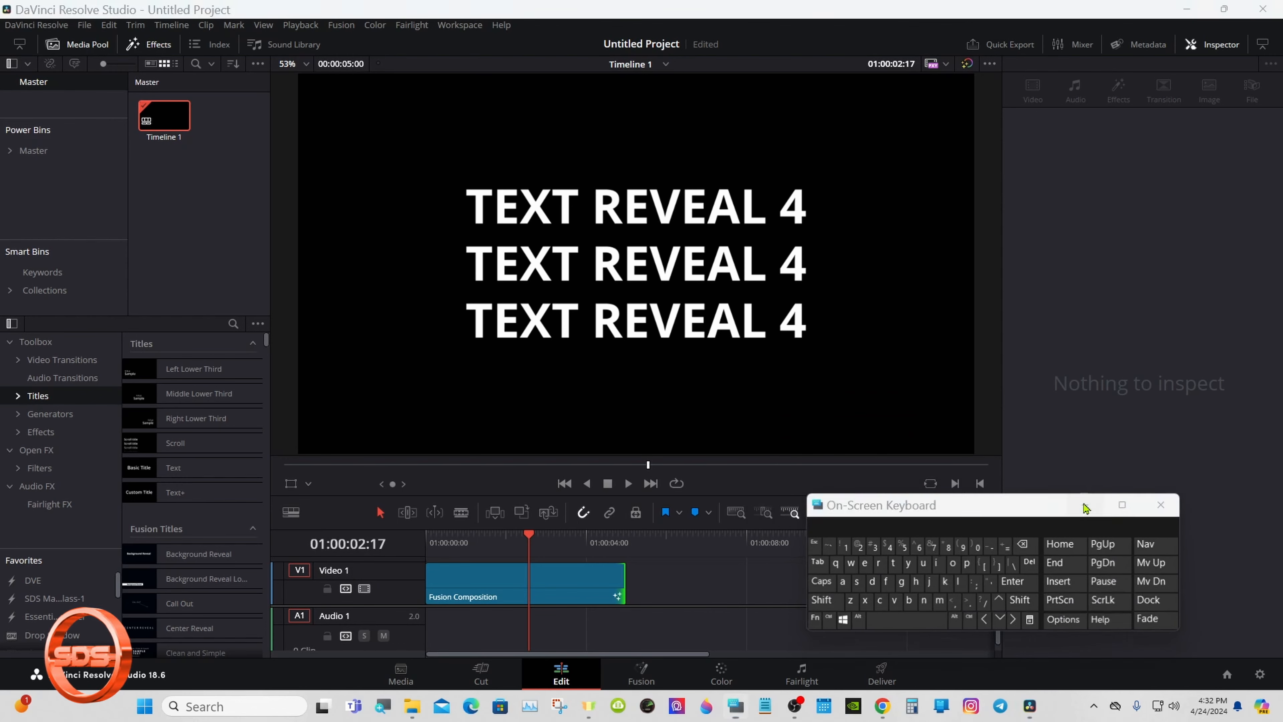
pyautogui.click(1086, 505)
pyautogui.click(55, 414)
pyautogui.moveTo(184, 591); pyautogui.dragTo(704, 584)
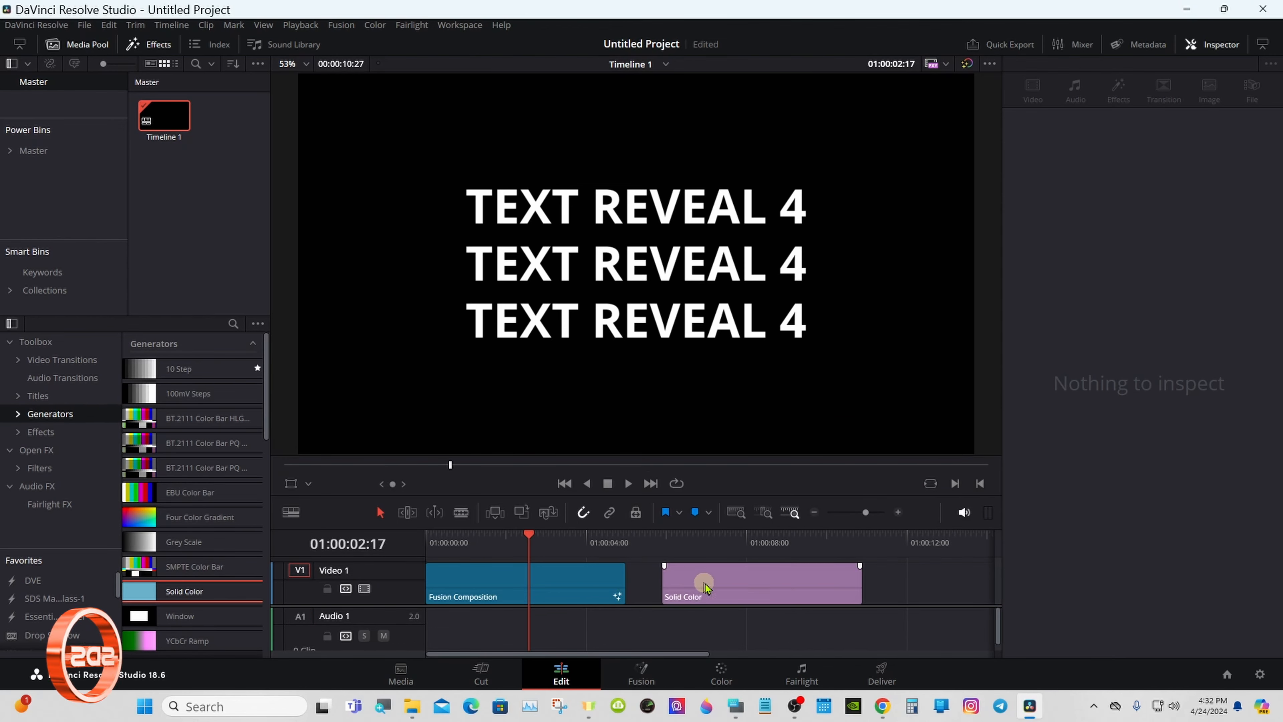
pyautogui.click(1107, 167)
pyautogui.click(483, 286)
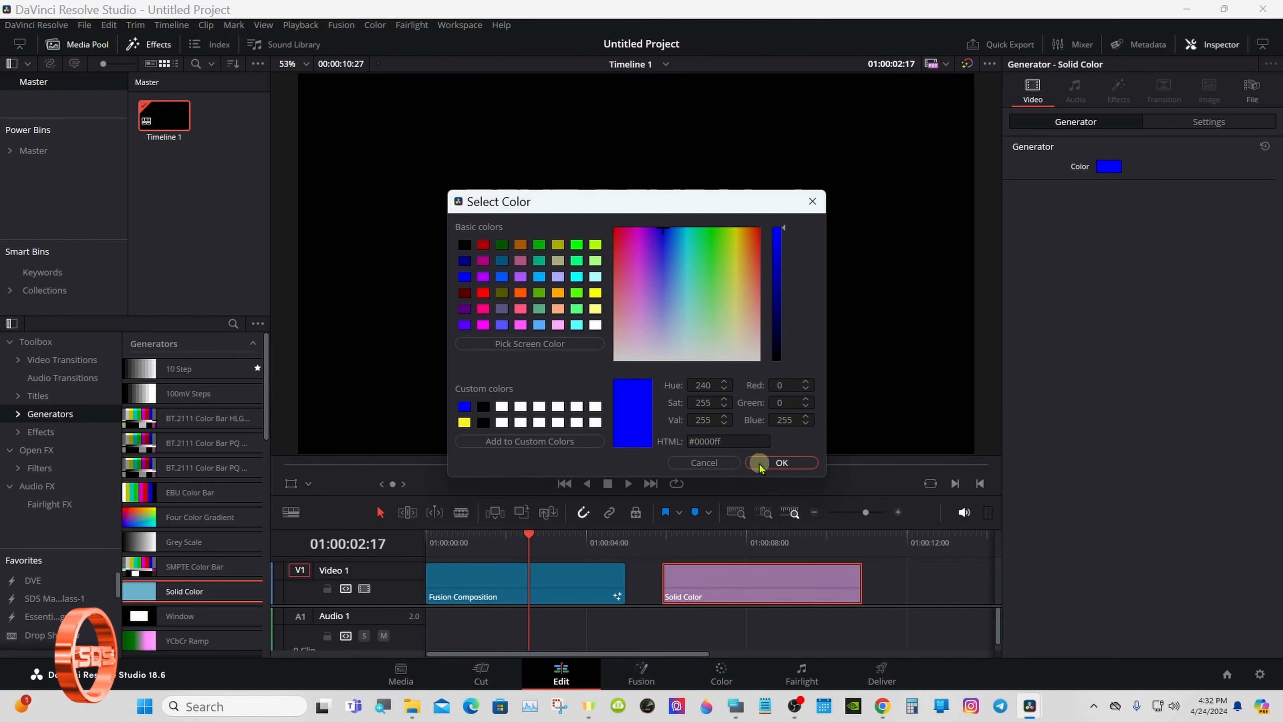
pyautogui.click(758, 464)
# Step: Place the Text Reveal 4 title from the Sonny's Titles category on Video 2, directly above the solid color clip
pyautogui.click(18, 396)
pyautogui.scroll(-10, 60, 444)
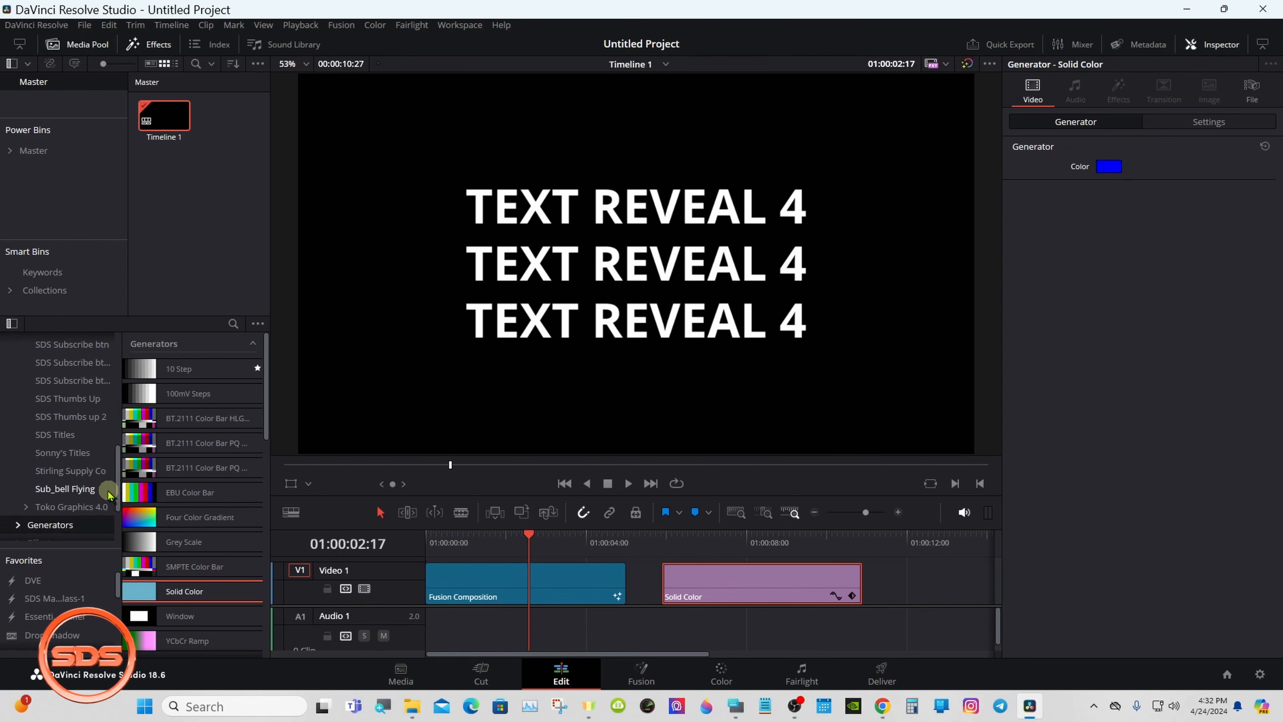
pyautogui.click(62, 452)
pyautogui.moveTo(263, 354); pyautogui.dragTo(266, 544)
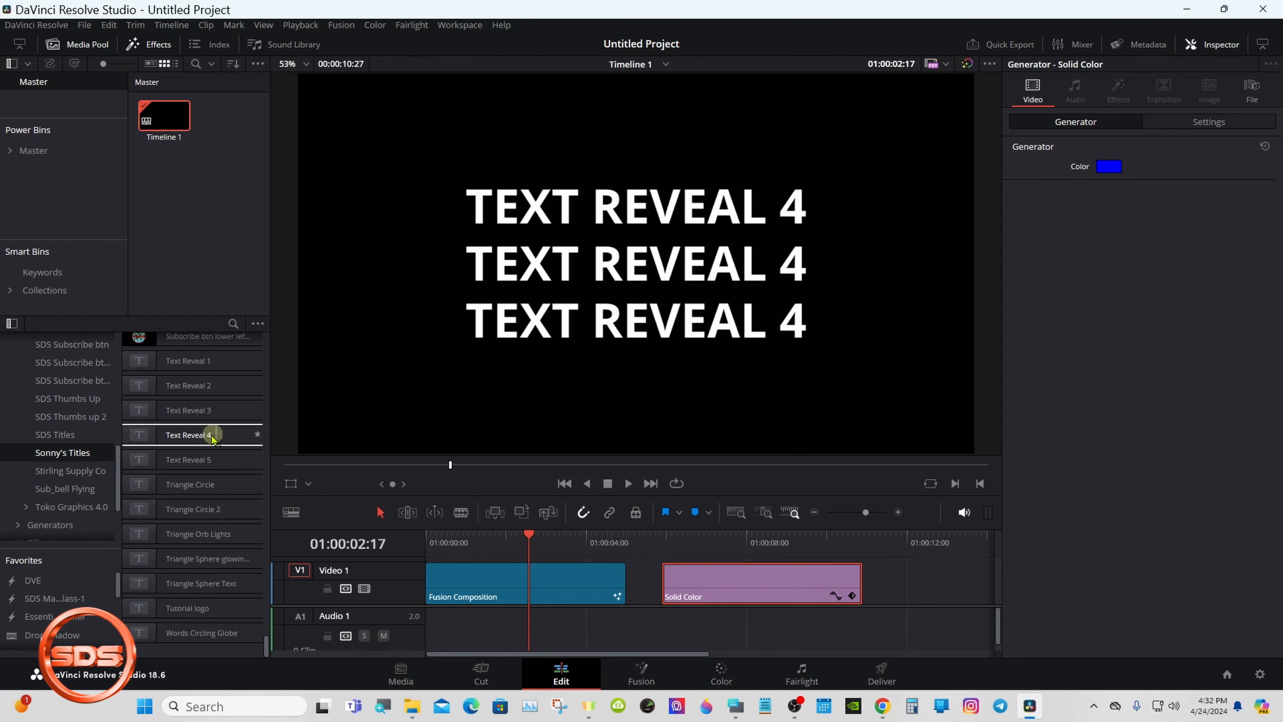
pyautogui.moveTo(255, 435); pyautogui.dragTo(720, 549)
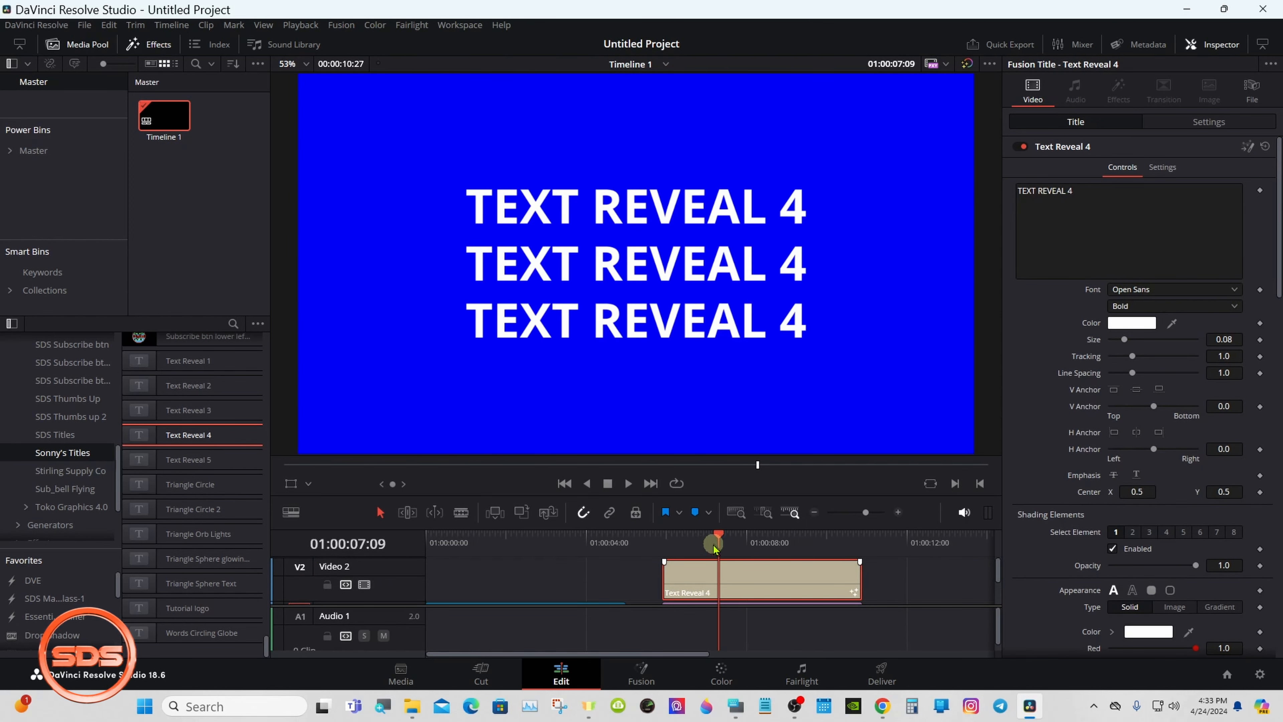
# Step: Move the solid color clip out from under the title to check its transparency, and return the clip beneath it
pyautogui.moveTo(997, 560); pyautogui.dragTo(922, 575)
pyautogui.moveTo(763, 596); pyautogui.dragTo(845, 598)
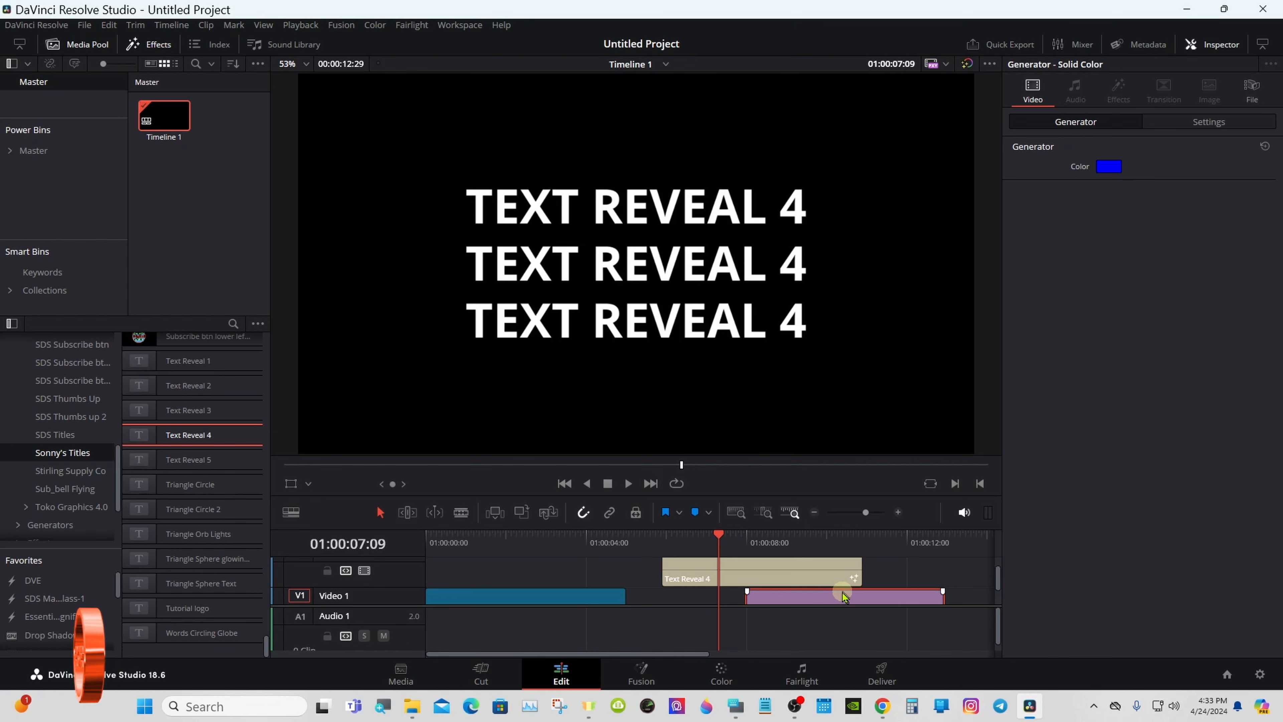
pyautogui.moveTo(843, 598); pyautogui.dragTo(753, 572)
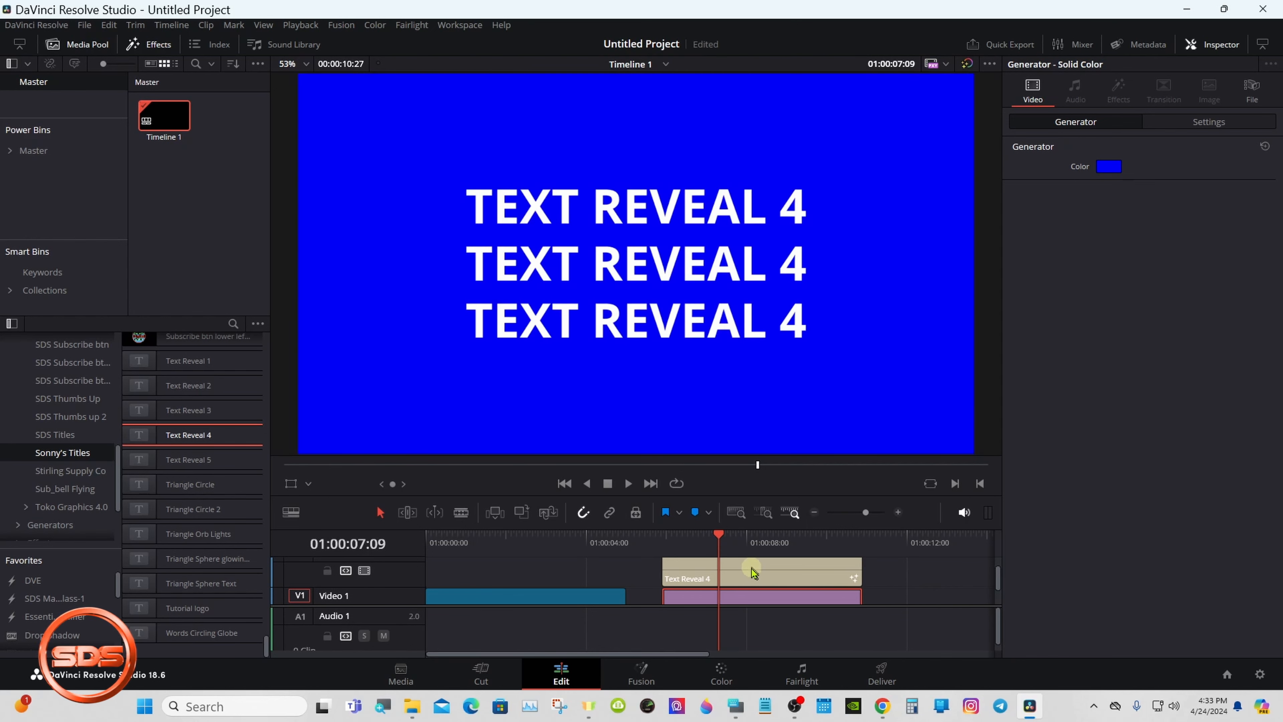
# Step: Test the Text Outline appearance on the title's first line with thickness 0.0142, and reset its appearance
pyautogui.click(752, 572)
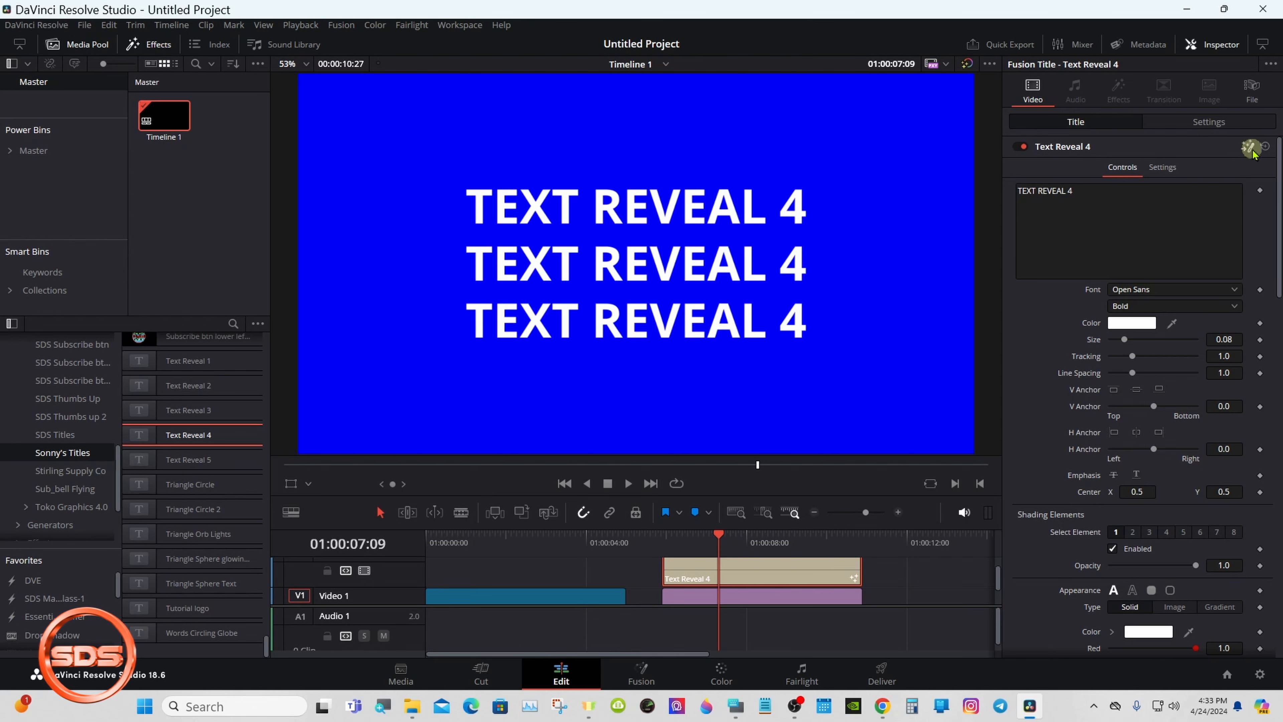
pyautogui.moveTo(1277, 164); pyautogui.dragTo(1247, 291)
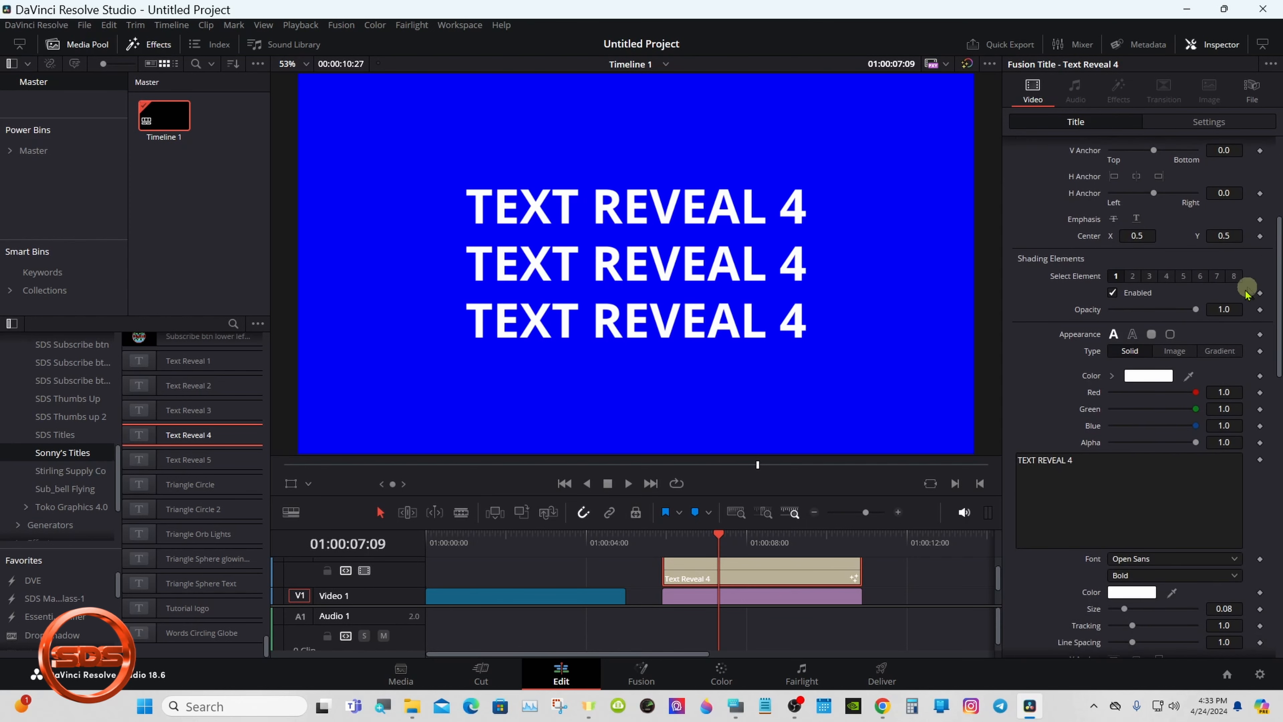
pyautogui.click(1132, 333)
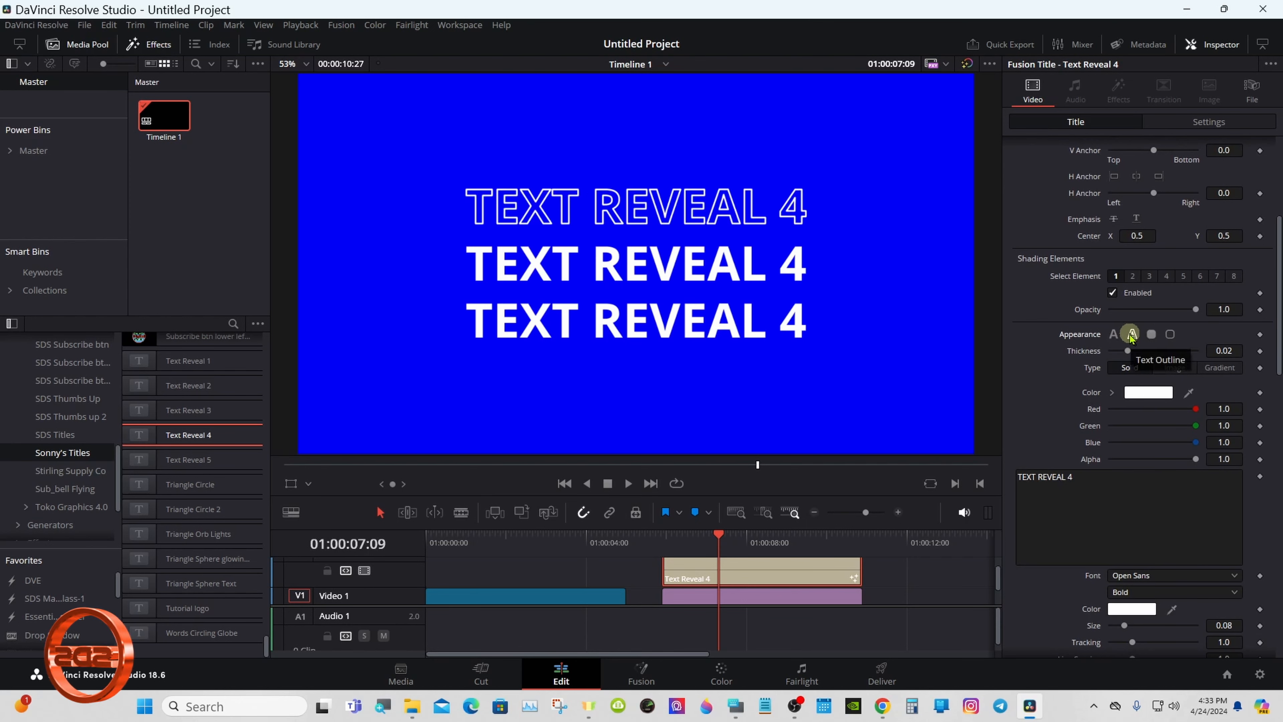
pyautogui.moveTo(1128, 351); pyautogui.dragTo(1122, 349)
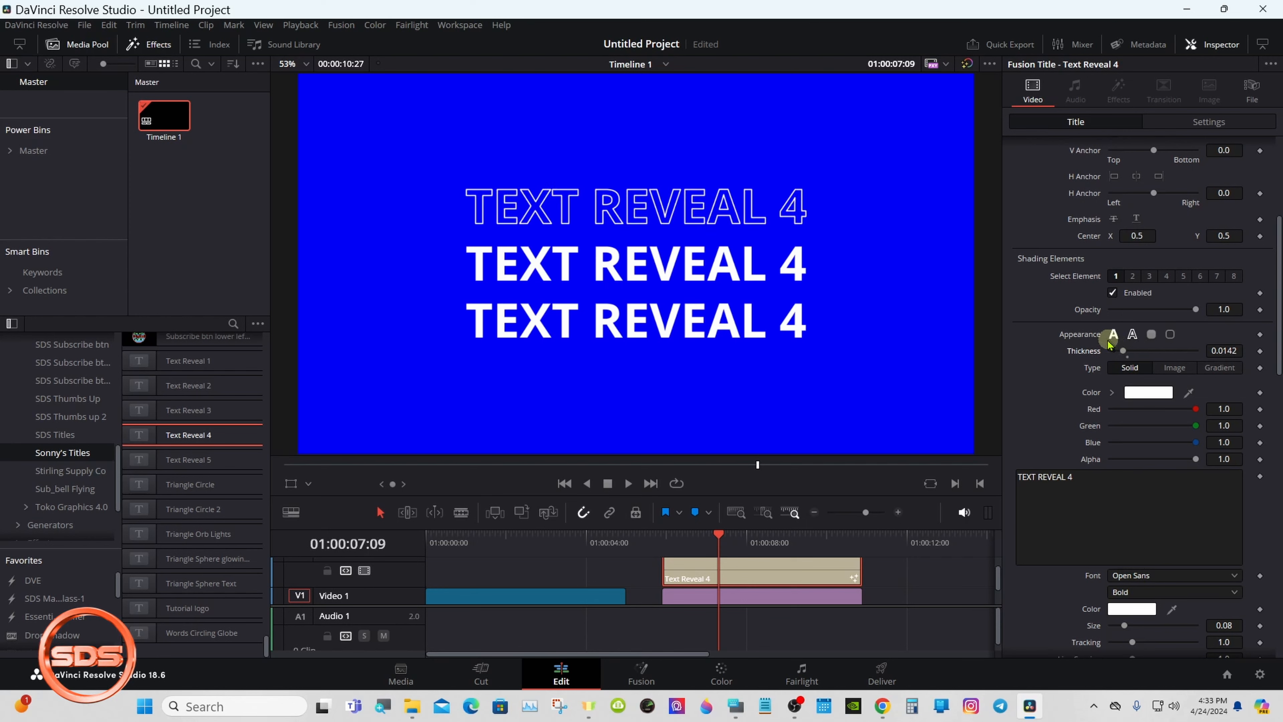
pyautogui.doubleClick(1092, 335)
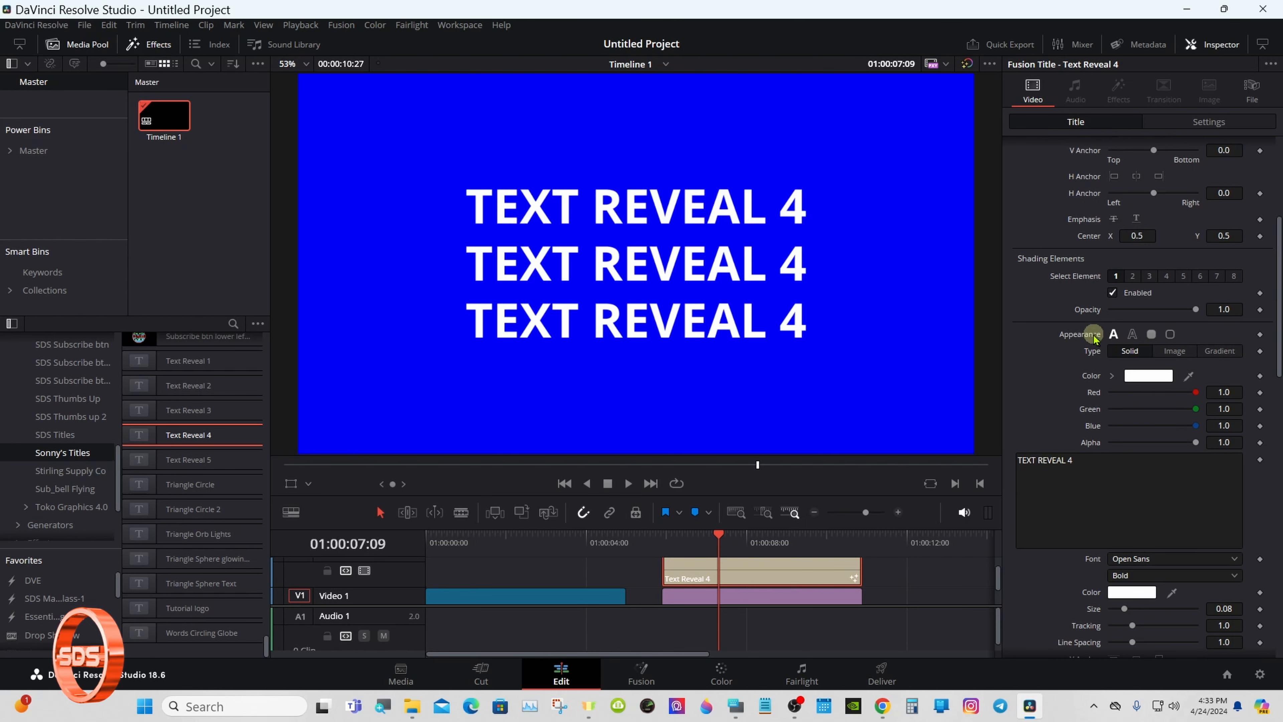
# Step: Test underline emphasis on the title's second line, remove it, and look through the third line's controls
pyautogui.moveTo(1278, 305); pyautogui.dragTo(1278, 399)
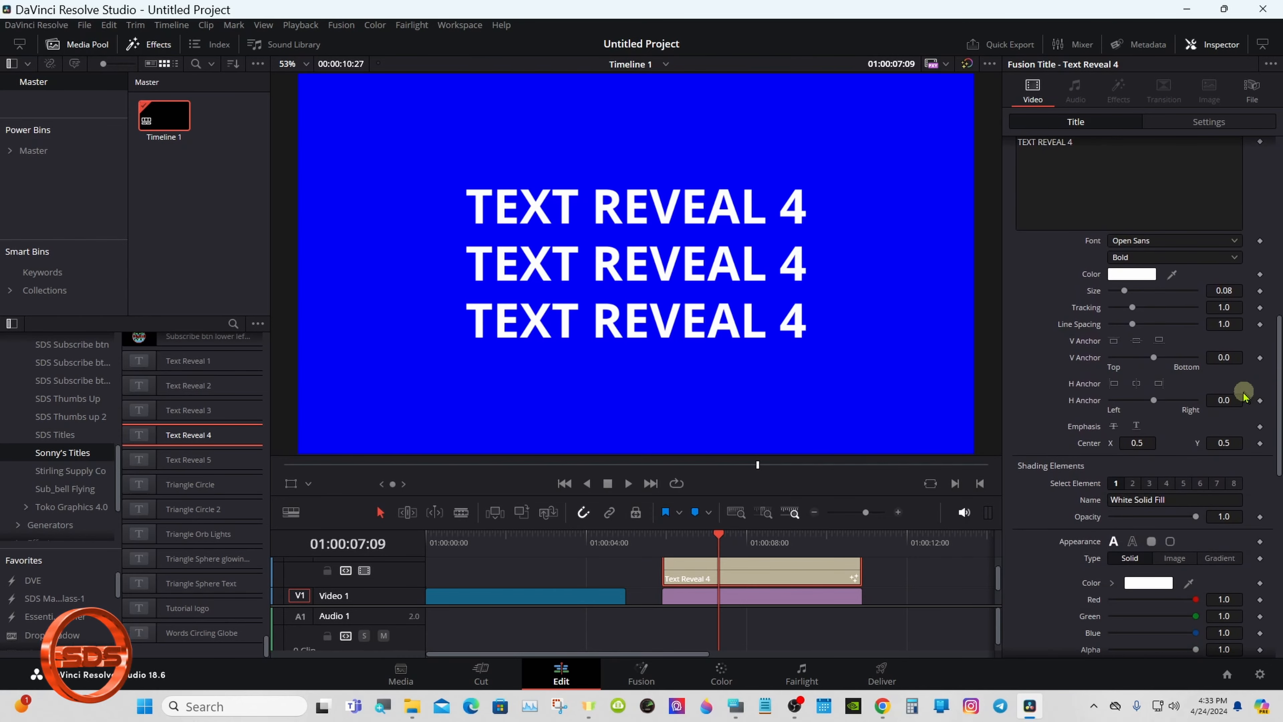
pyautogui.click(1136, 426)
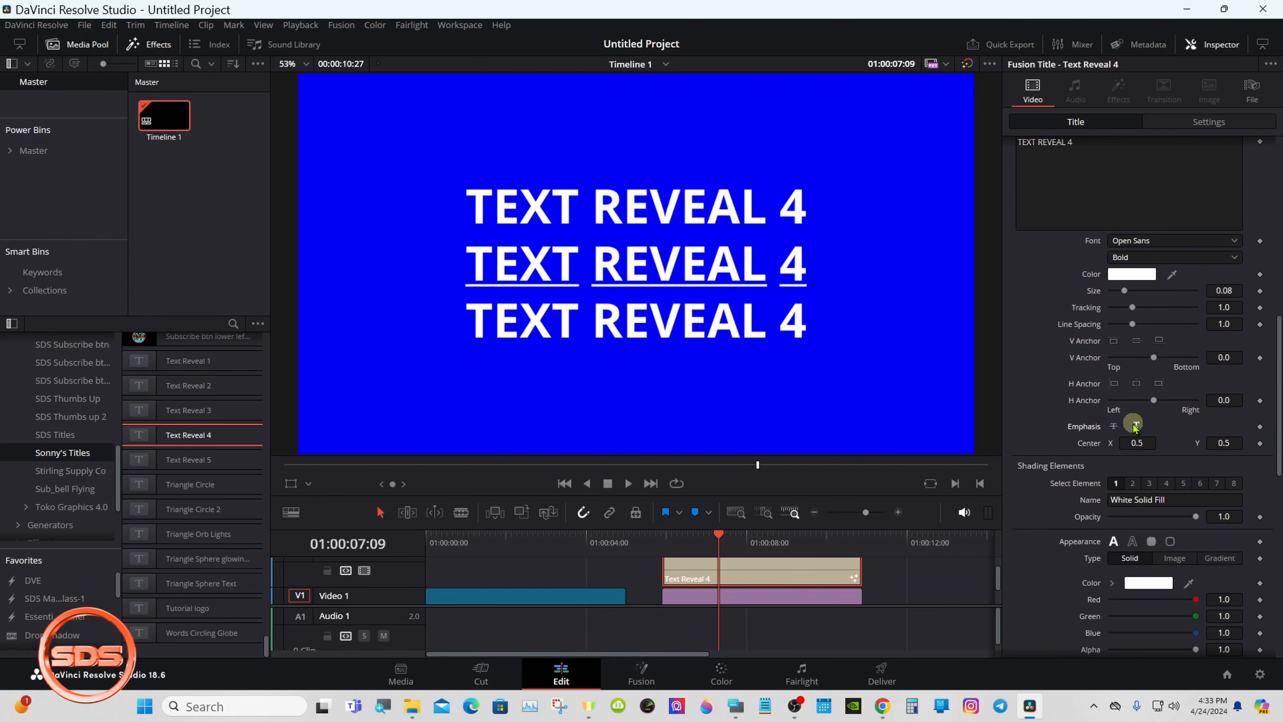
pyautogui.click(1136, 426)
pyautogui.moveTo(1278, 403); pyautogui.dragTo(1279, 524)
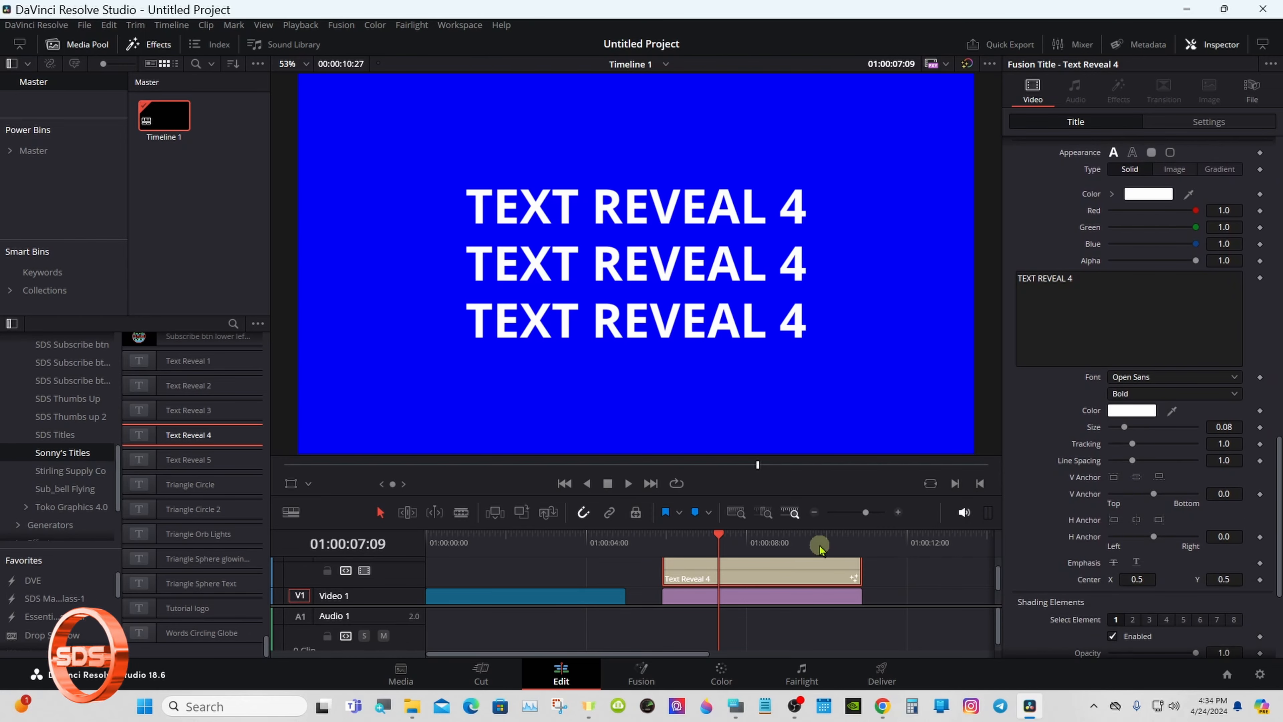
# Step: Test the title and solid color clips extended together to about 01:00:16:20 by playing them from their start, and trim both back to about 01:00:10:26
pyautogui.click(814, 512)
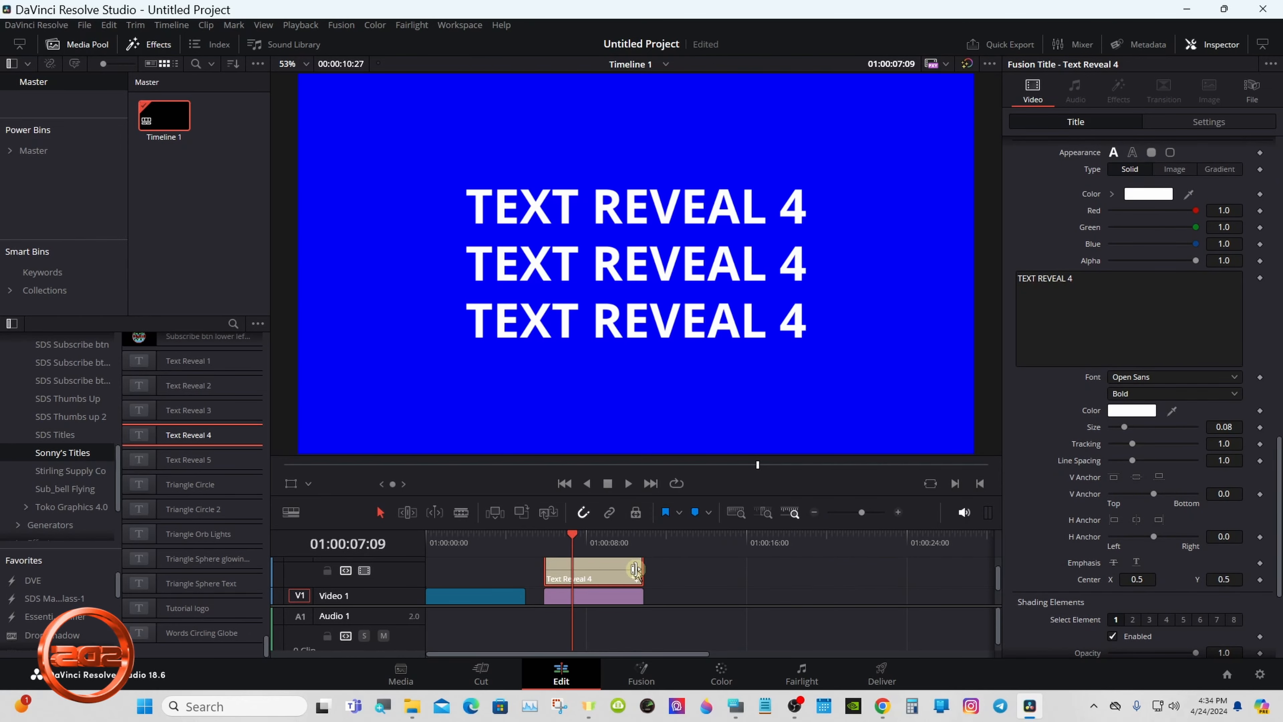
pyautogui.moveTo(661, 568); pyautogui.dragTo(630, 598)
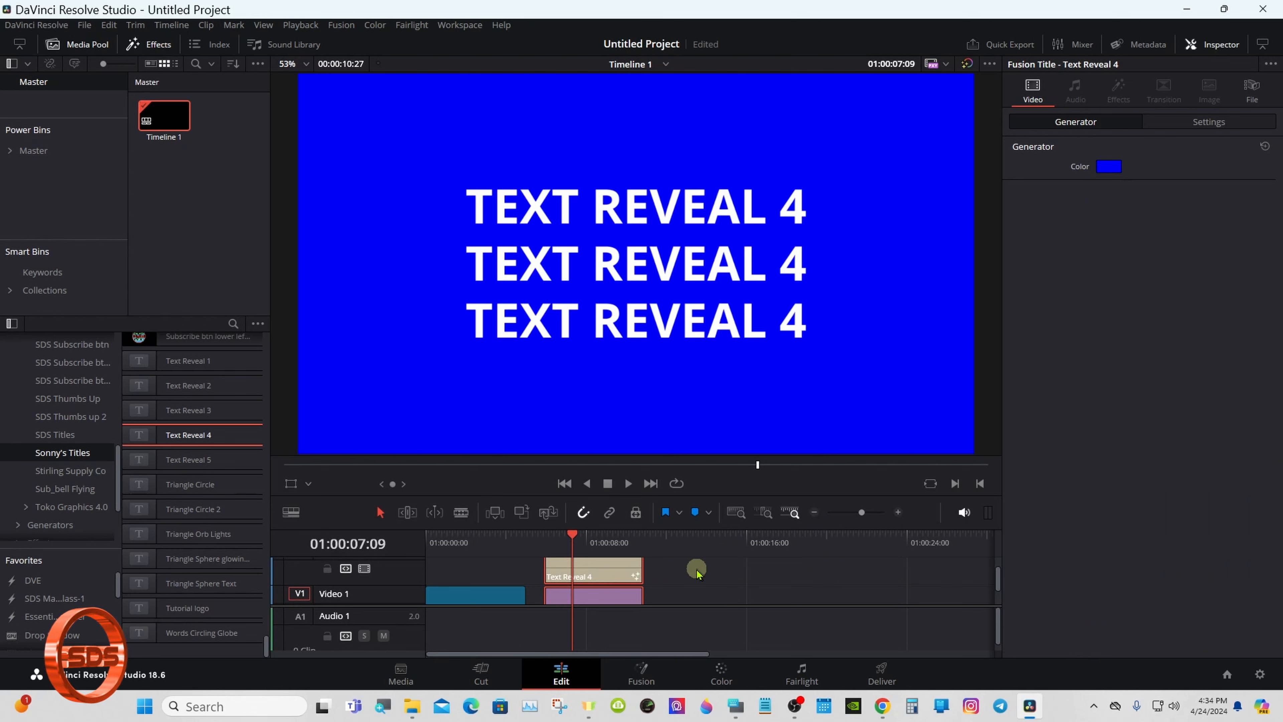
pyautogui.moveTo(641, 569); pyautogui.dragTo(757, 566)
pyautogui.click(545, 536)
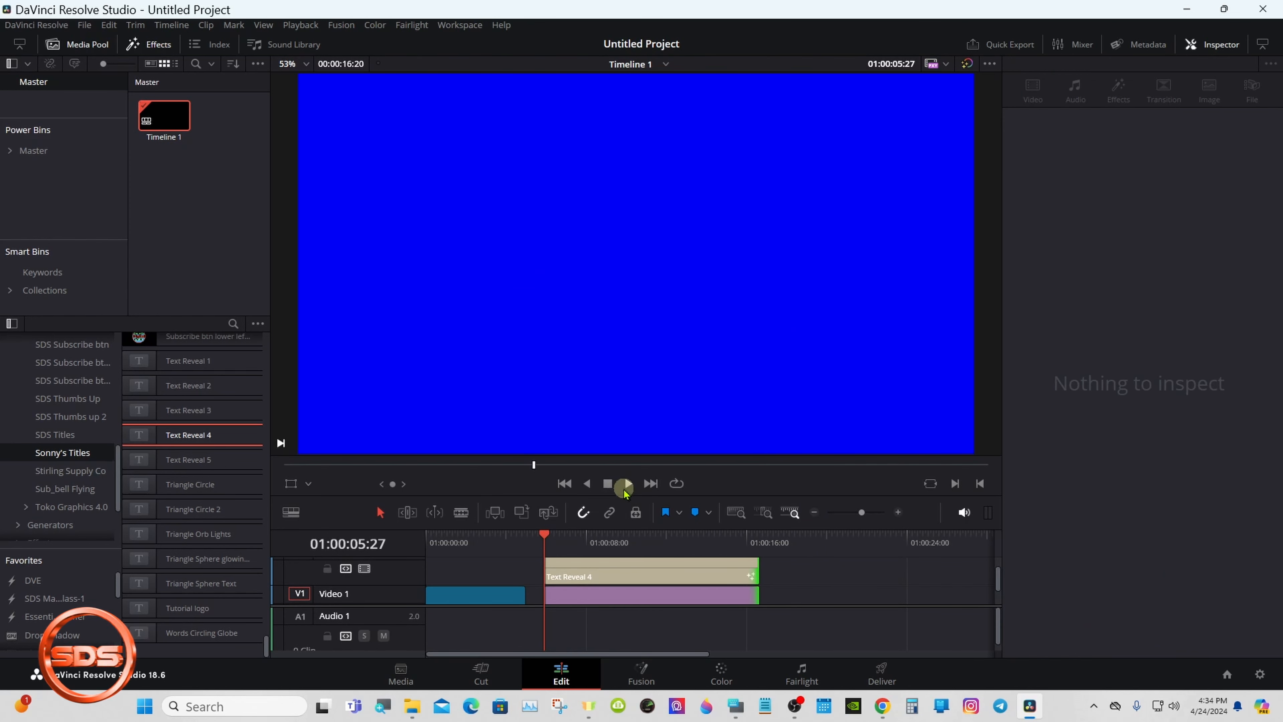
pyautogui.click(625, 489)
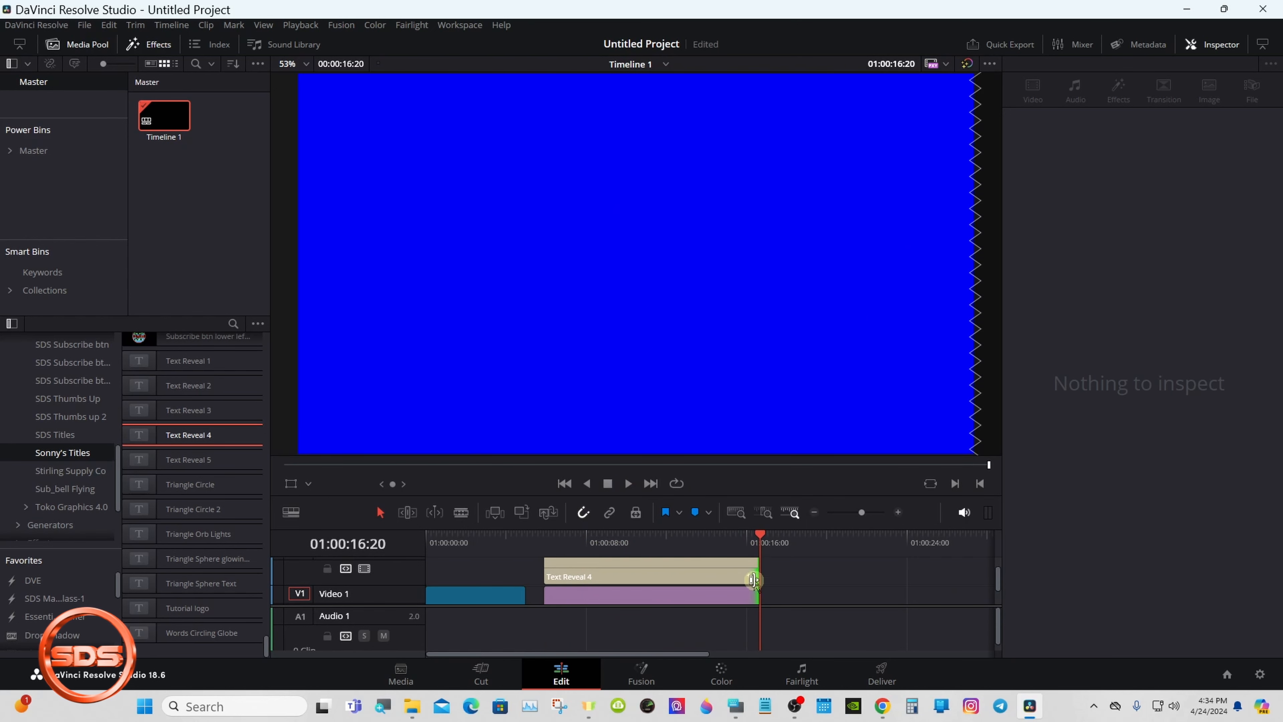
pyautogui.moveTo(753, 580); pyautogui.dragTo(638, 569)
# Step: Arrange the Fusion Composition and Text Reveal 4 clips back to back on Video 2 above the solid color, and play them from the timeline's start
pyautogui.moveTo(484, 591); pyautogui.dragTo(508, 575)
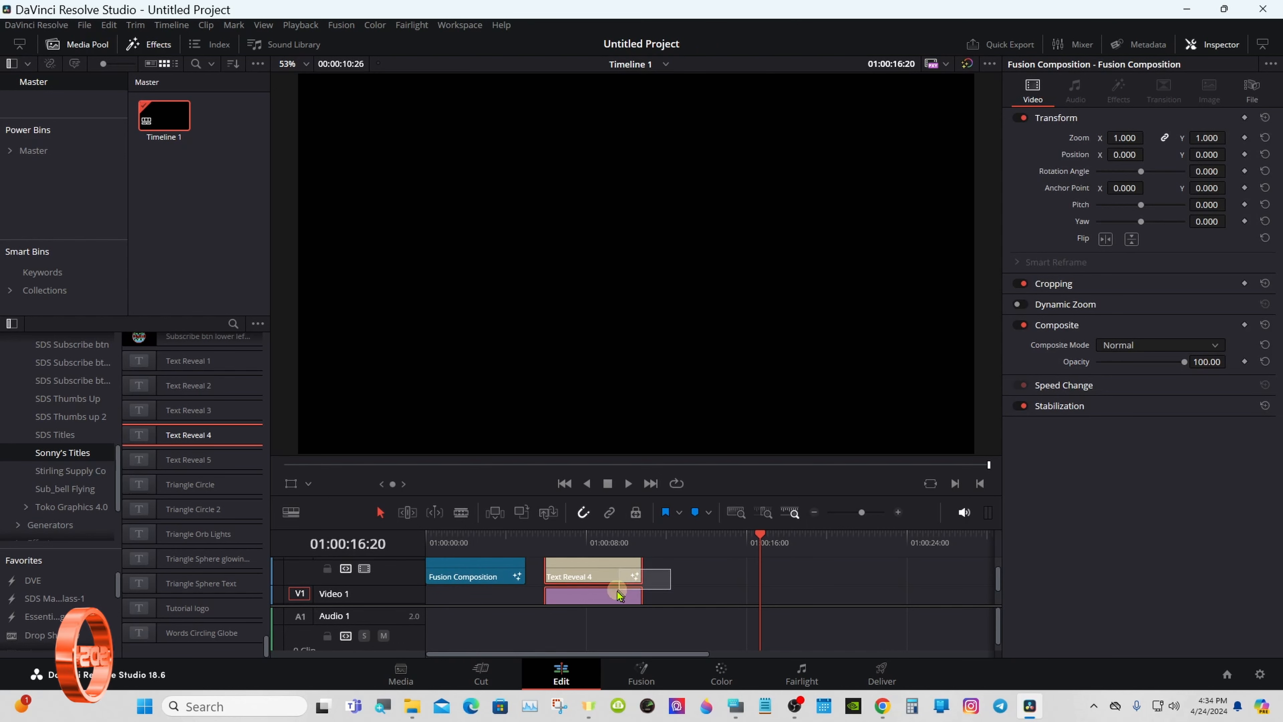
pyautogui.moveTo(620, 596); pyautogui.dragTo(602, 595)
pyautogui.click(430, 543)
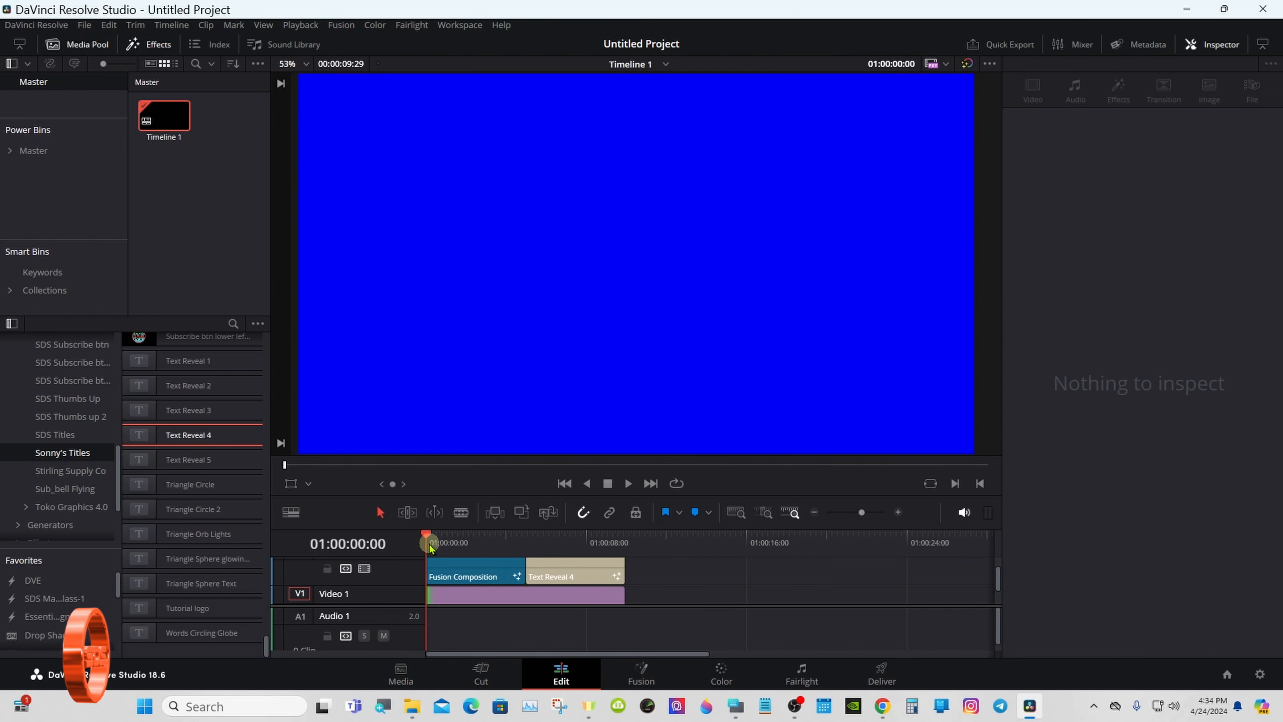
pyautogui.click(628, 483)
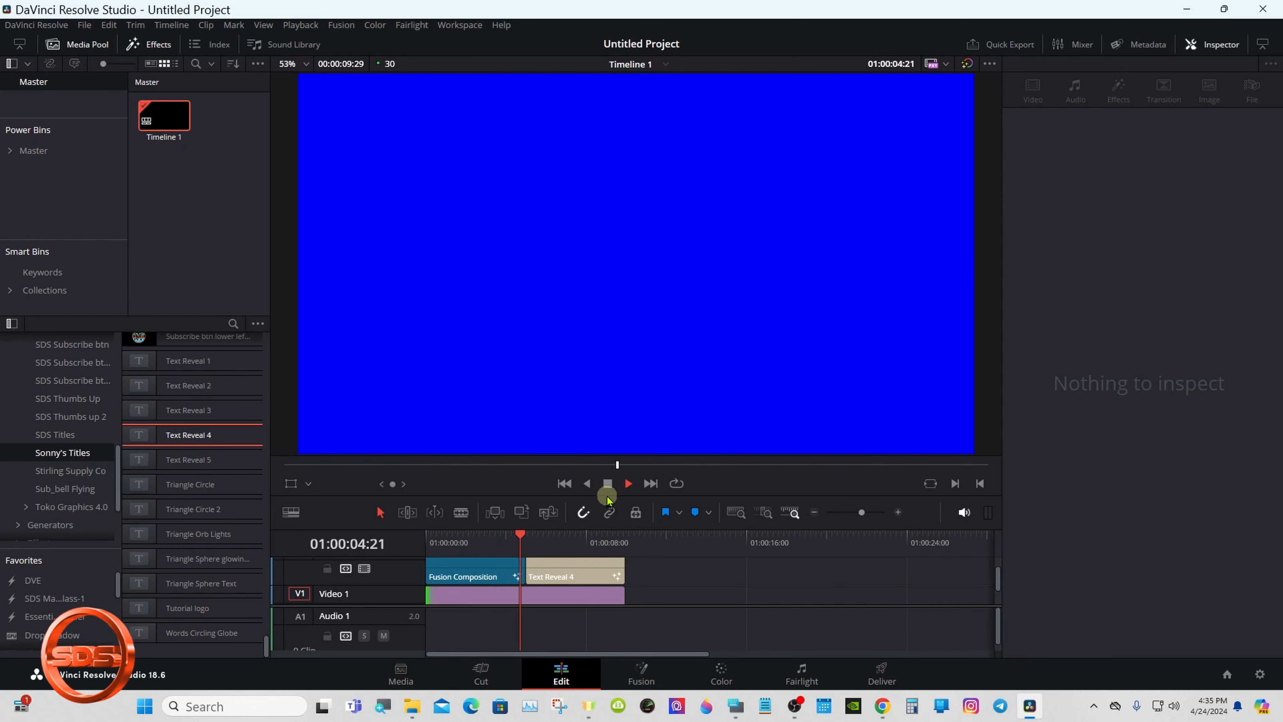
pyautogui.click(608, 483)
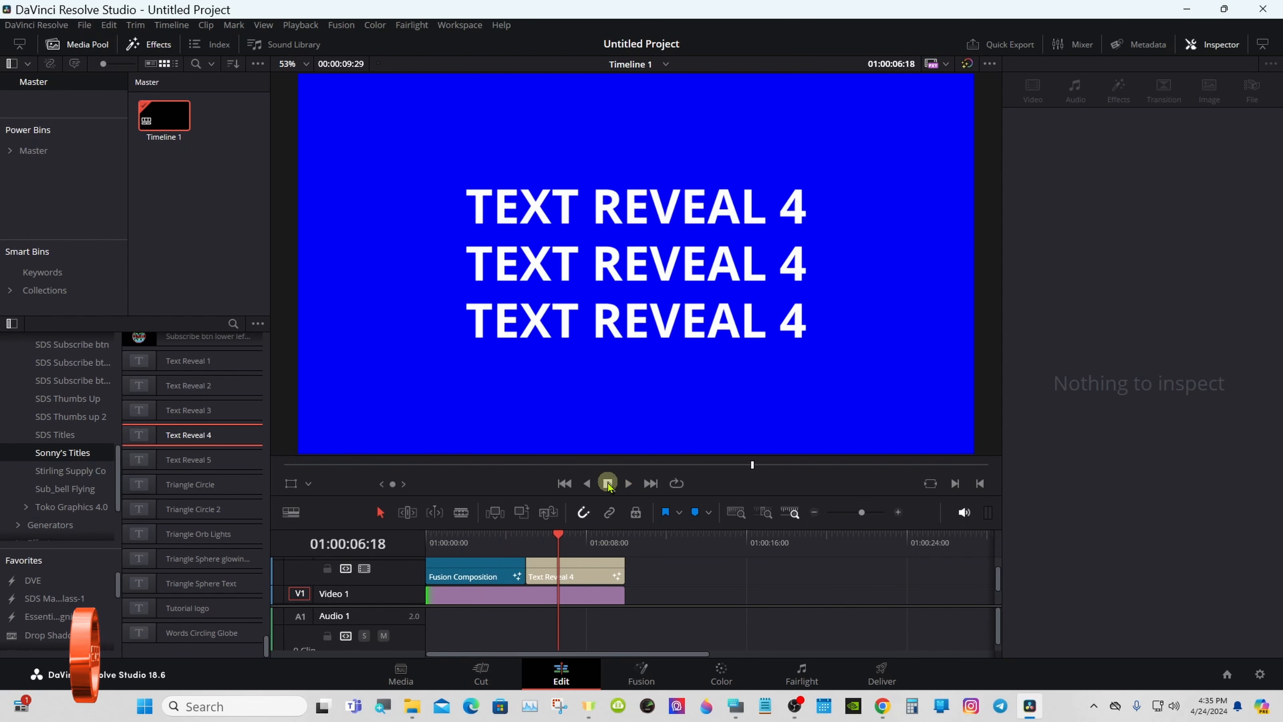
# Step: Play the timeline in full screen from its start with loop playback turned on
pyautogui.click(434, 539)
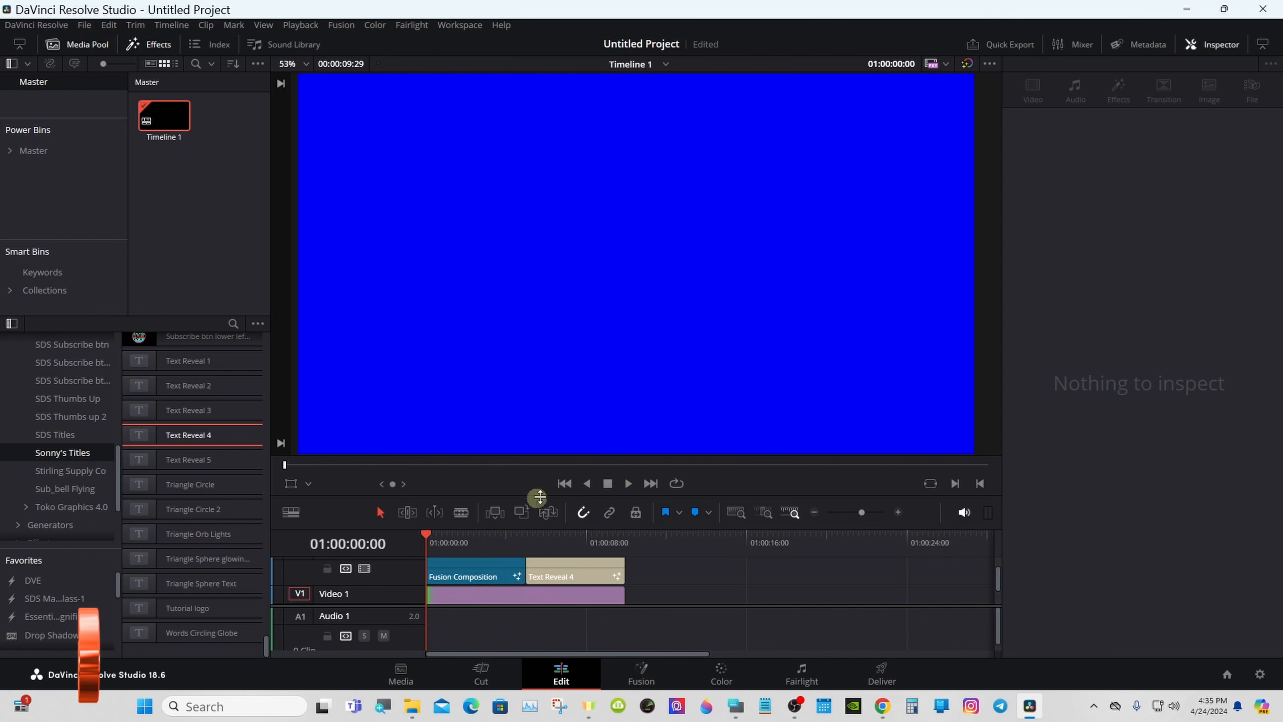
pyautogui.click(677, 484)
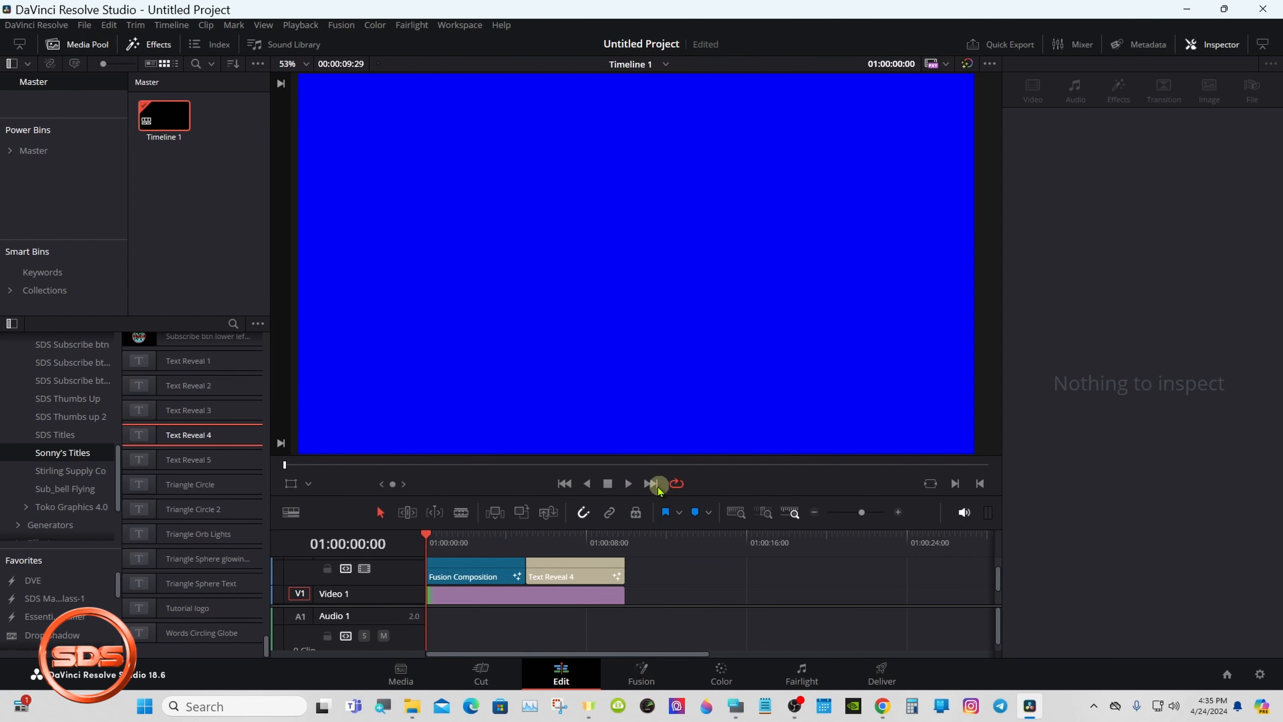
pyautogui.click(629, 484)
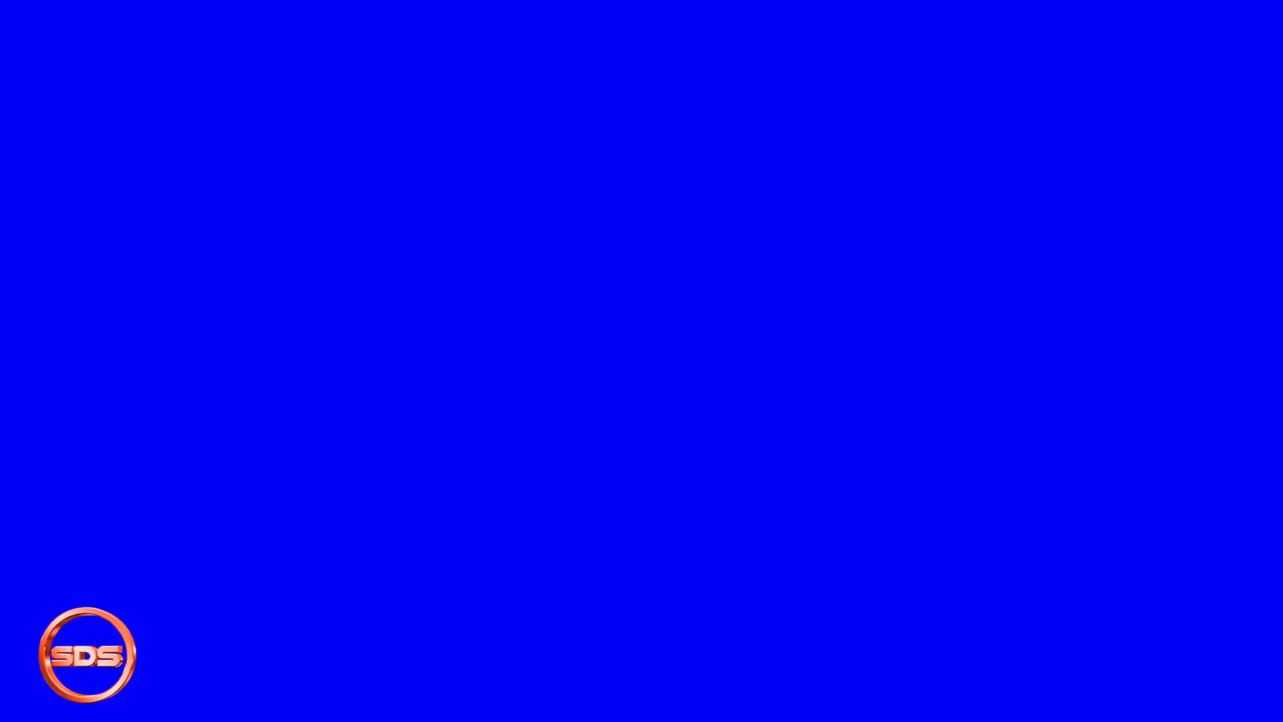